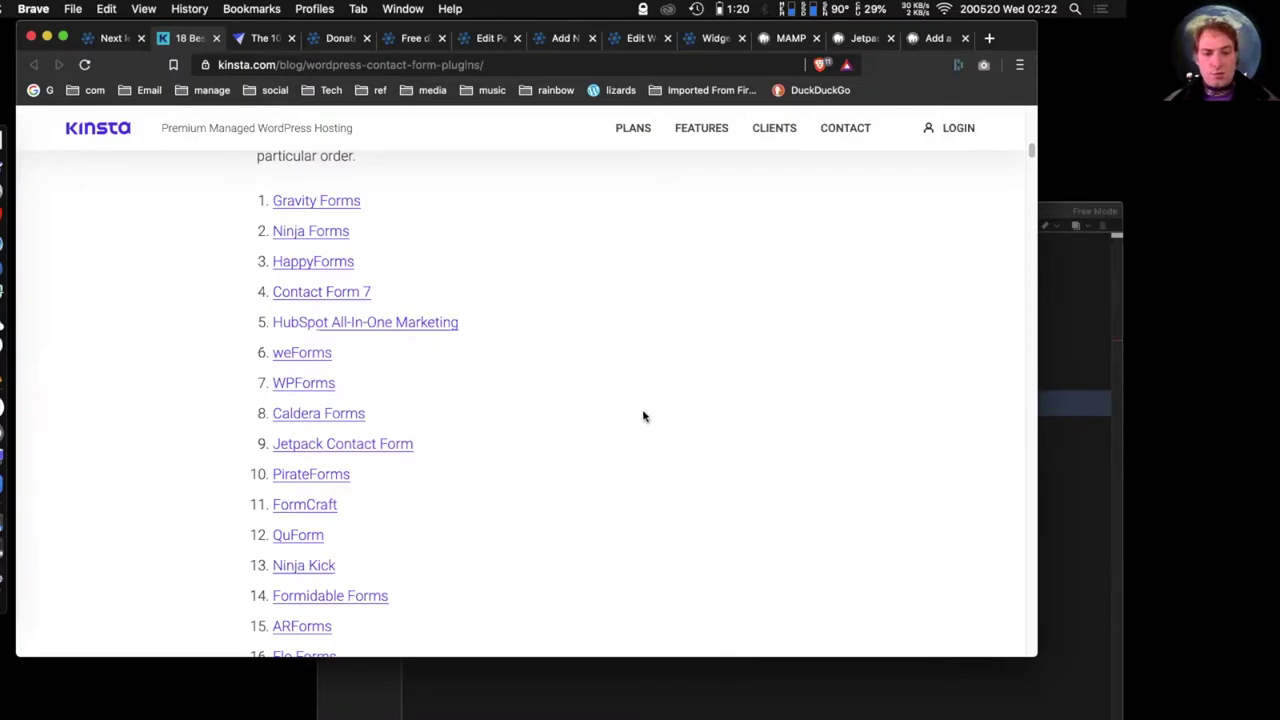
# - Review the Kinsta list of WordPress contact form plugins and return to the Next level WordPress webinar notes
pyautogui.scroll(-3, 640, 440)
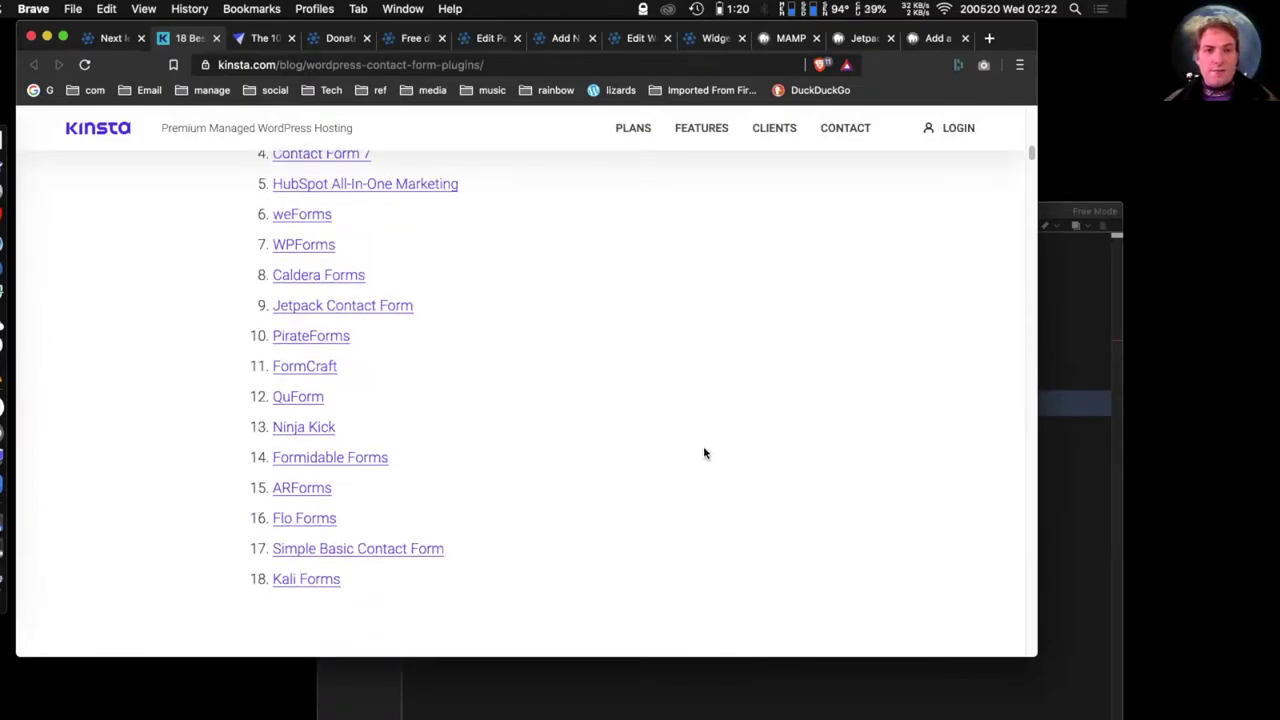
pyautogui.scroll(4, 705, 452)
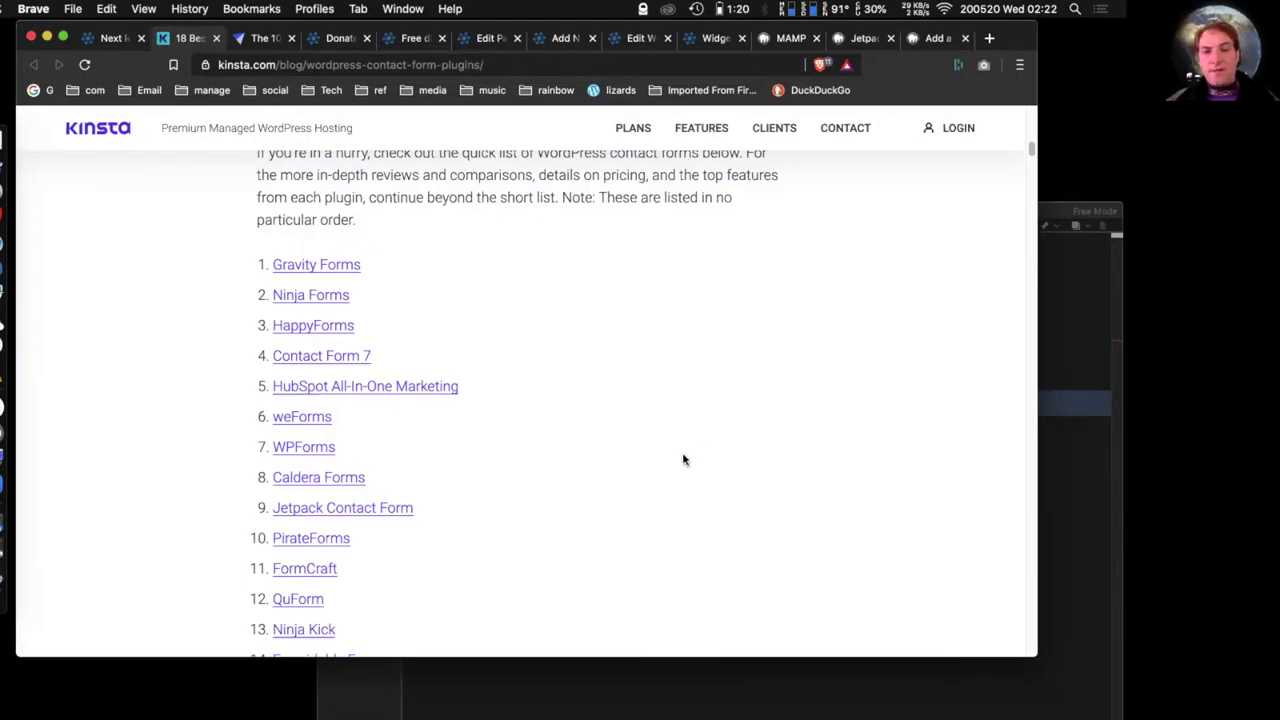
pyautogui.click(127, 40)
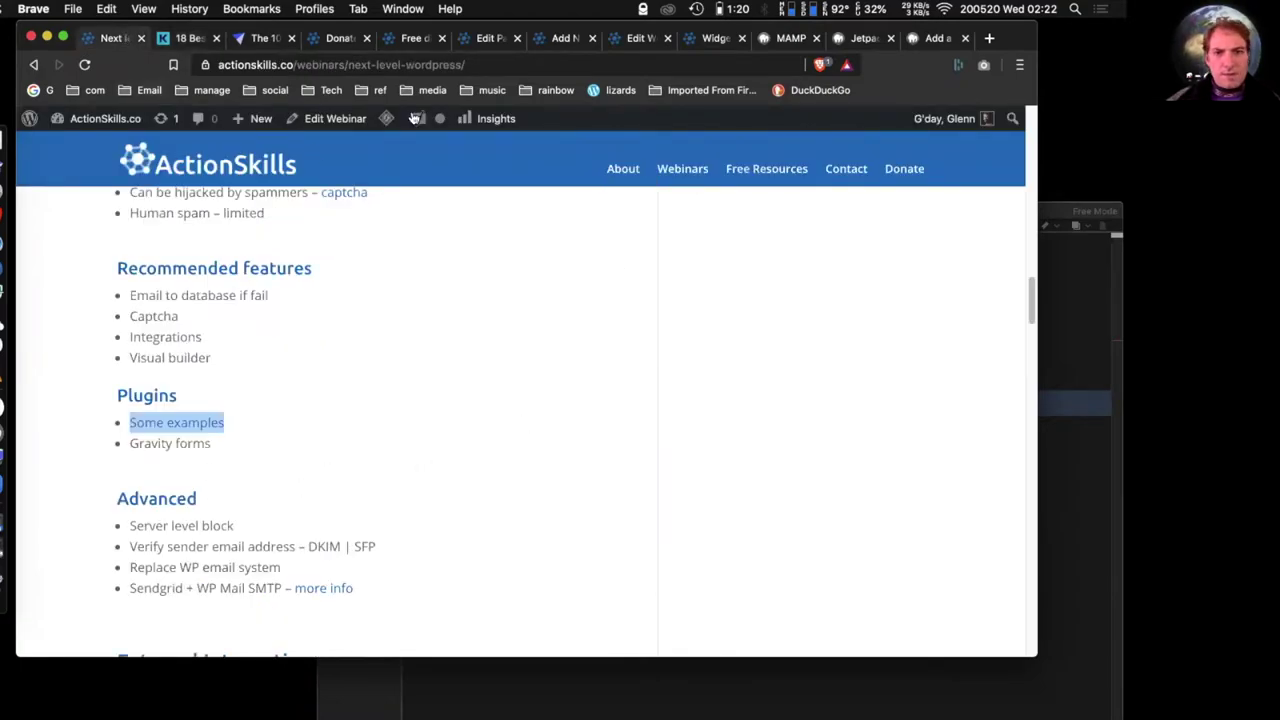
# - From the site's admin area, open the Forms list in a separate tab and load the Gravity Forms Add-Ons page in the current one
pyautogui.click(566, 44)
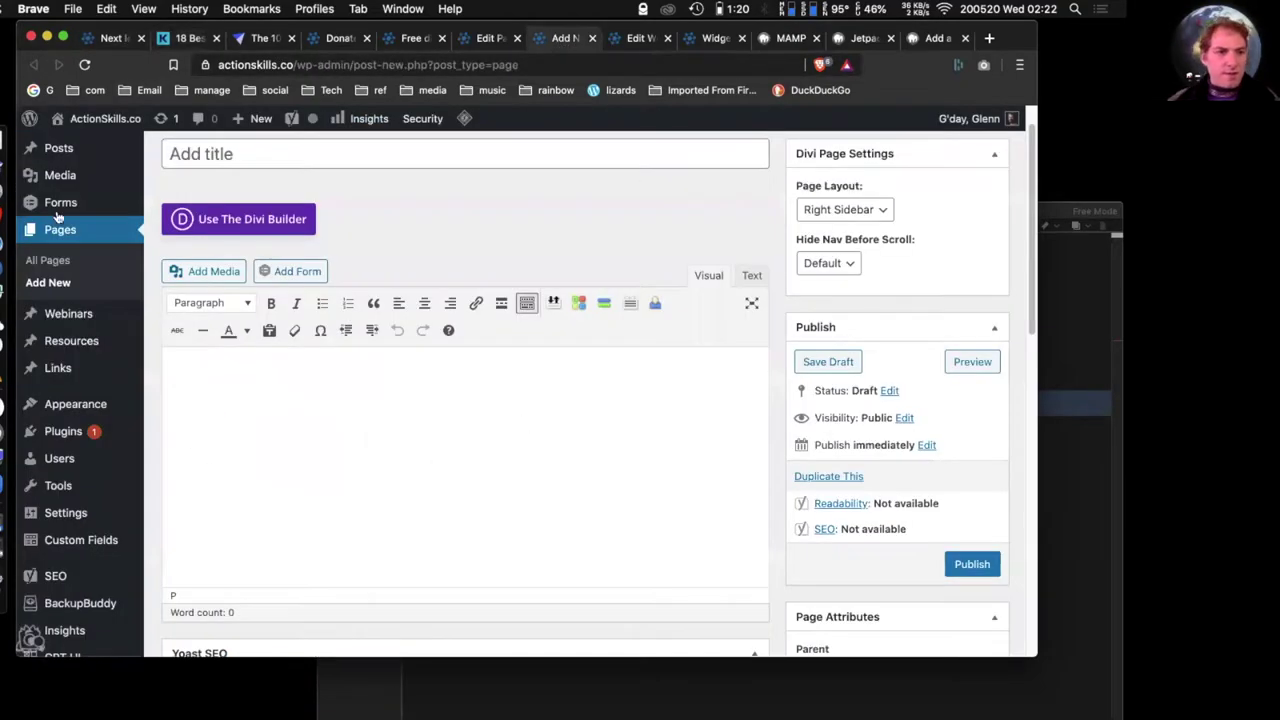
pyautogui.moveTo(62, 205)
pyautogui.rightClick(177, 207)
pyautogui.click(248, 215)
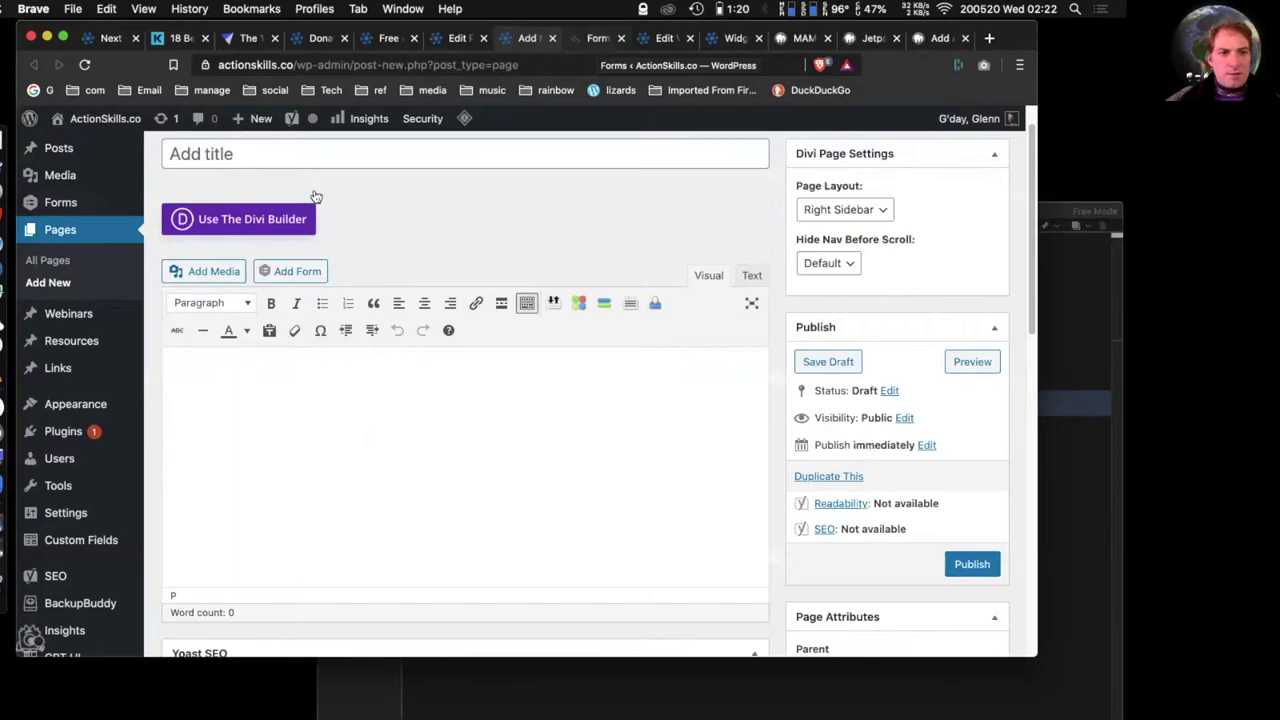
pyautogui.moveTo(56, 203)
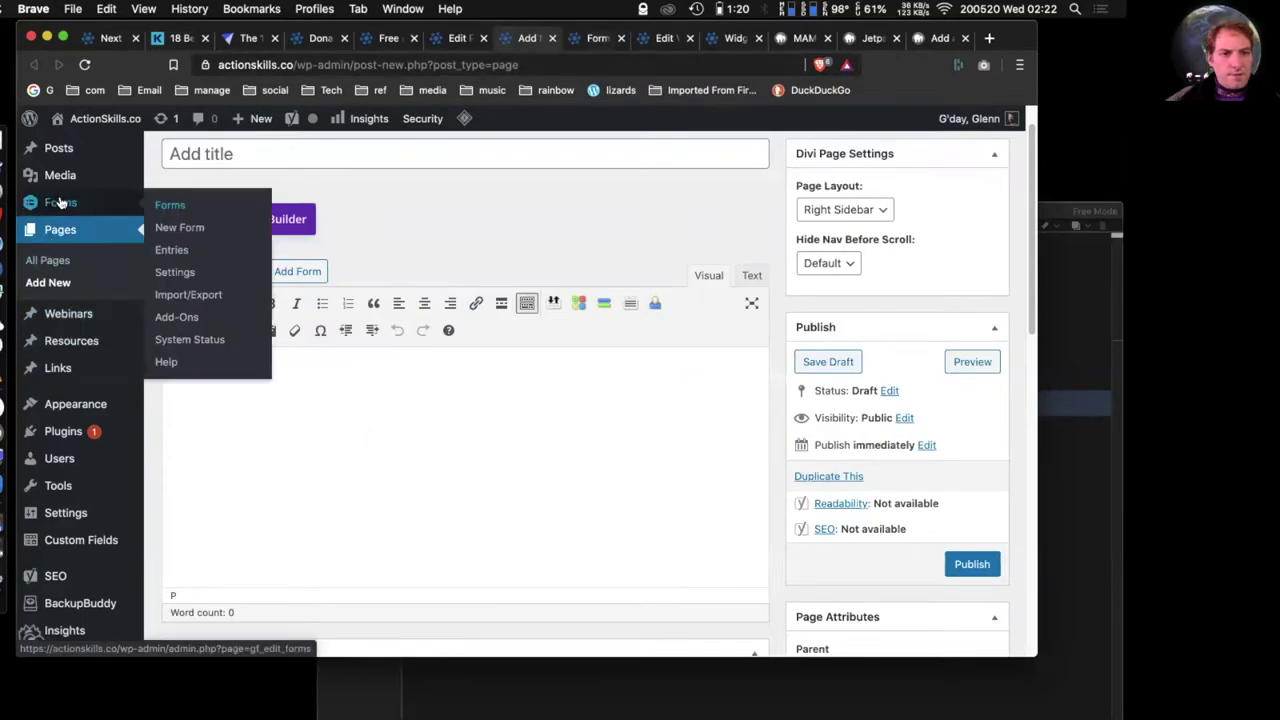
pyautogui.click(182, 320)
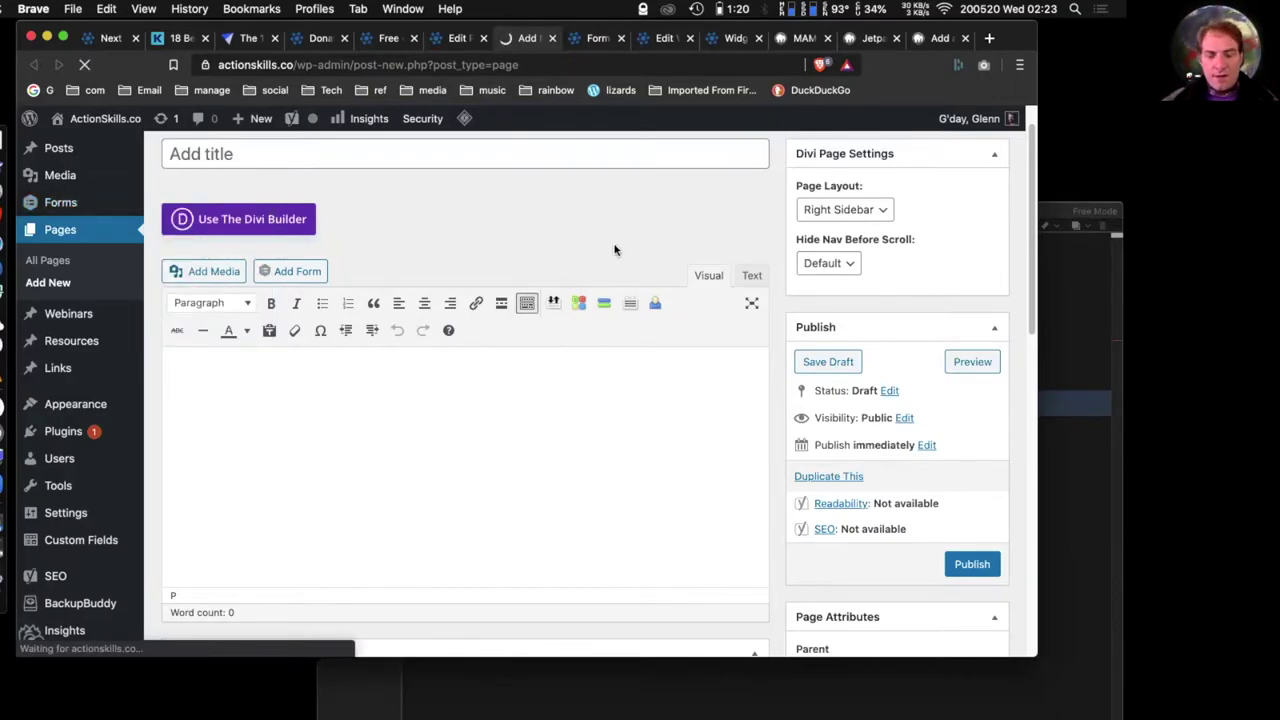
# - Open the "ActionSkills - Main contact" form for editing from the Forms list
pyautogui.click(597, 39)
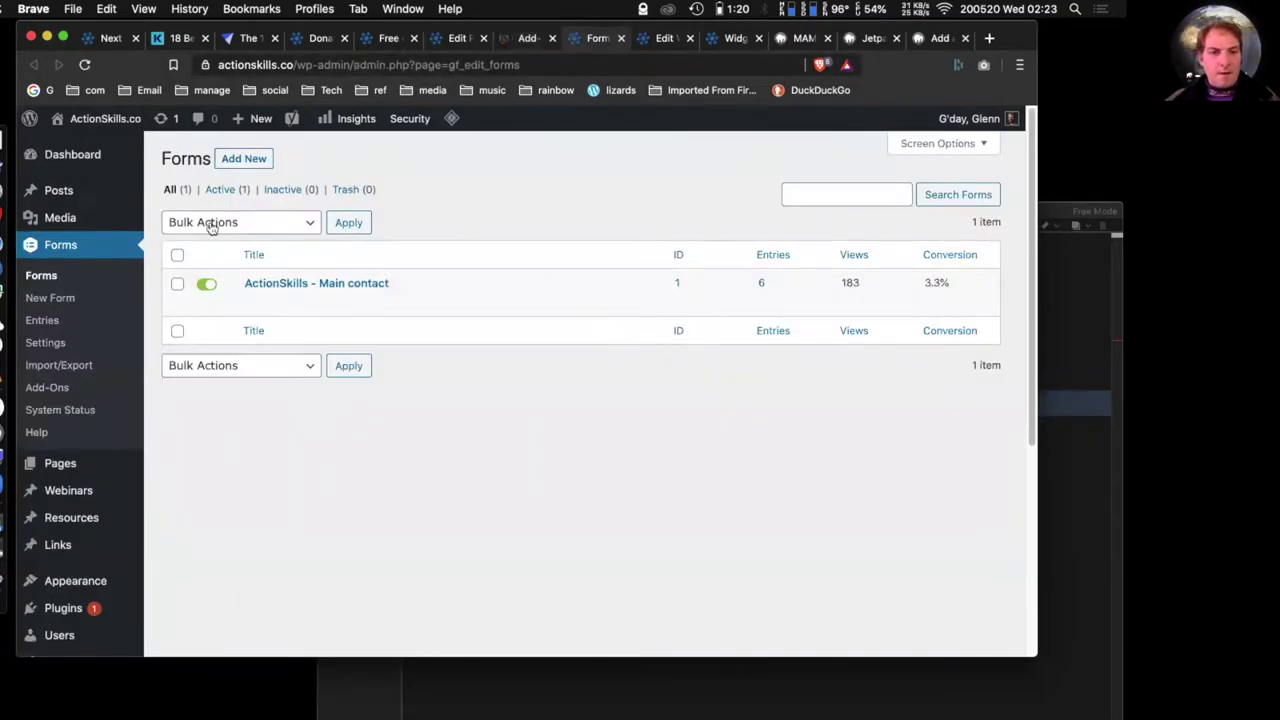
pyautogui.moveTo(262, 301)
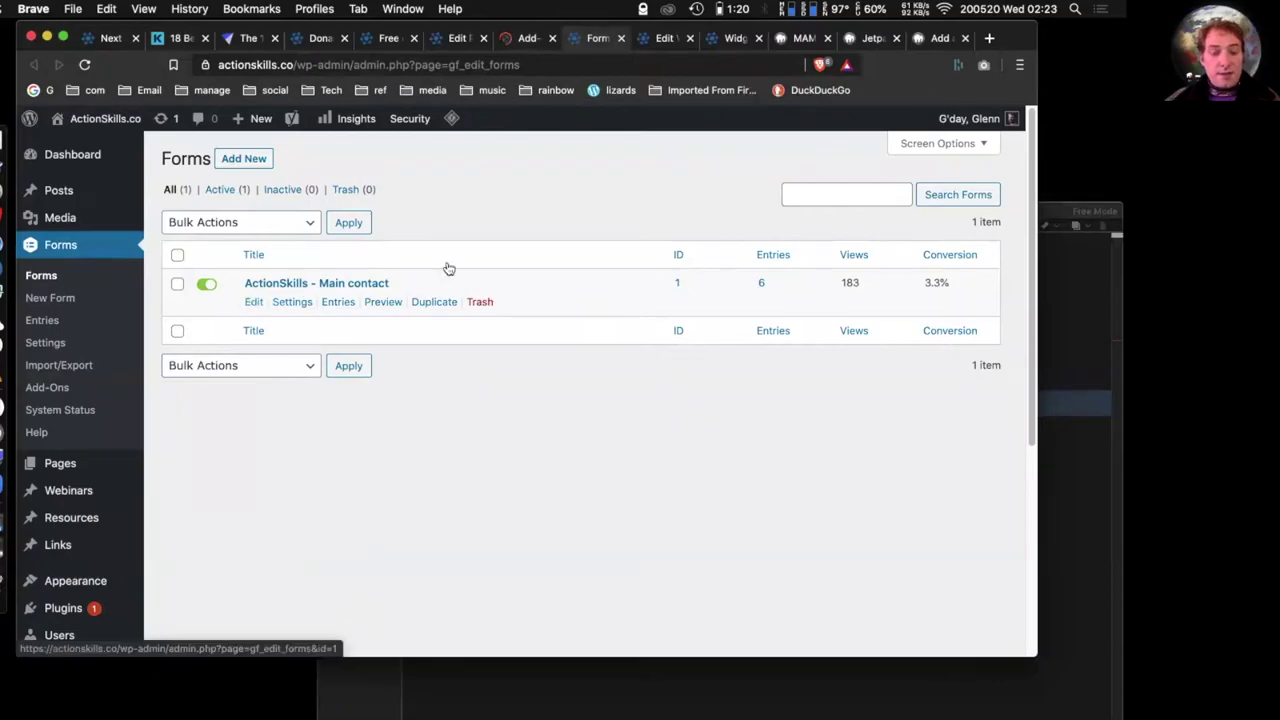
pyautogui.click(251, 303)
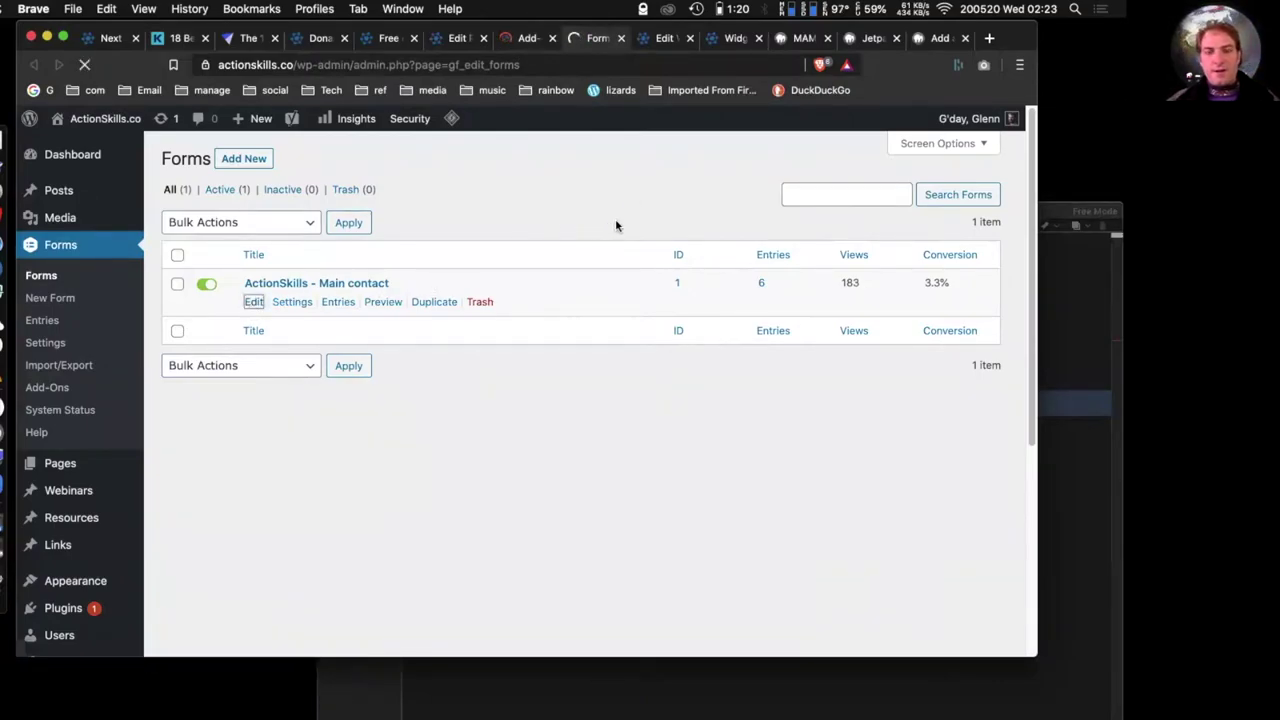
# - Look through the available Gravity Forms add-ons, including the payment, email marketing, CRM and survey integrations
pyautogui.click(527, 39)
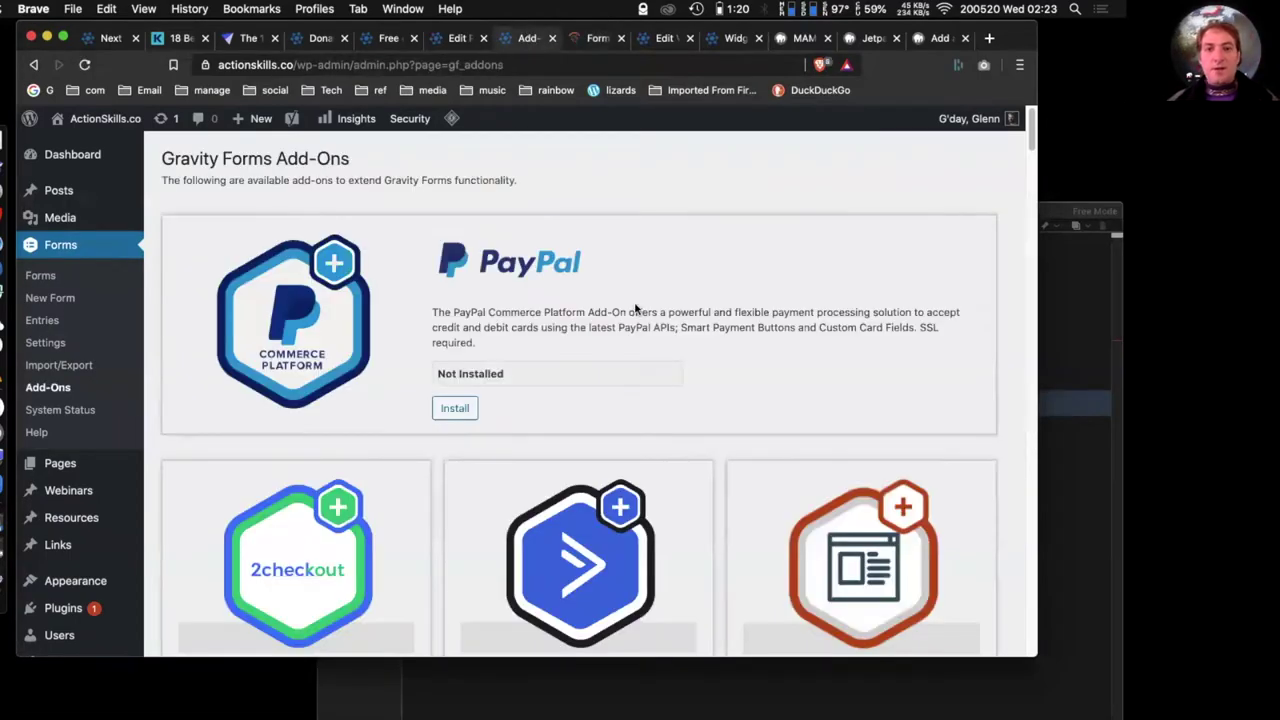
pyautogui.scroll(-5, 671, 346)
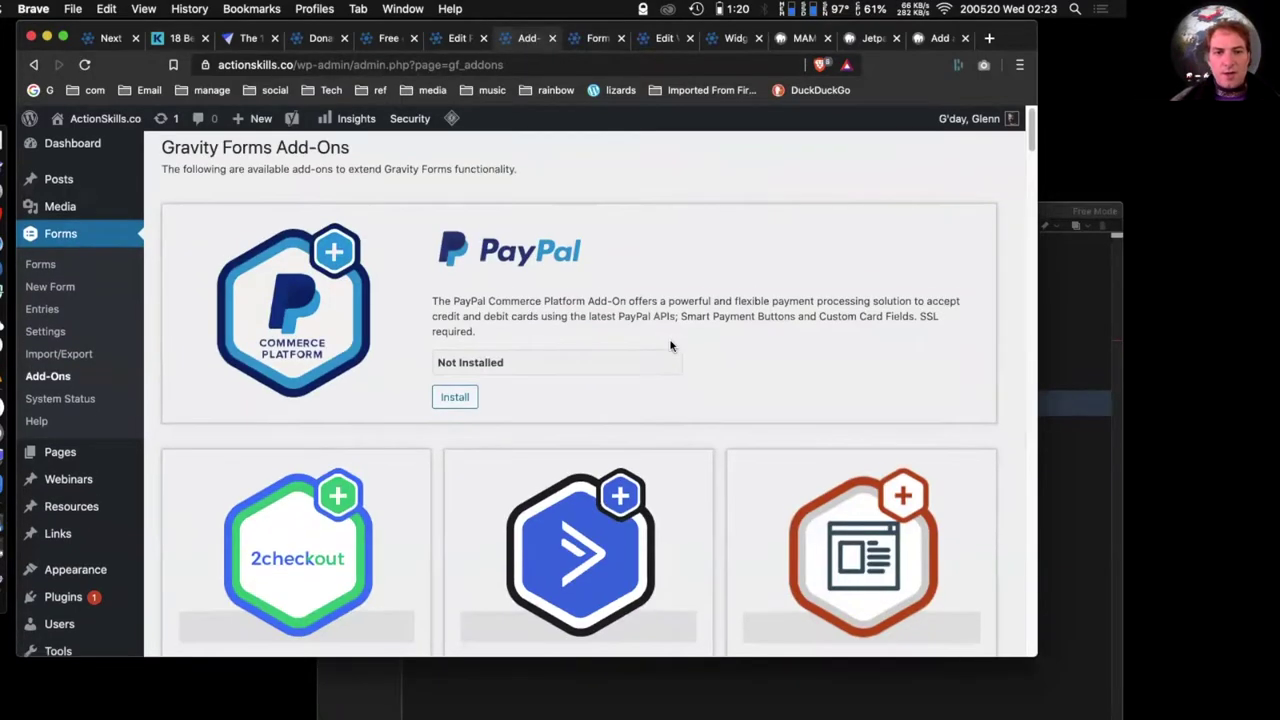
pyautogui.scroll(-1, 671, 346)
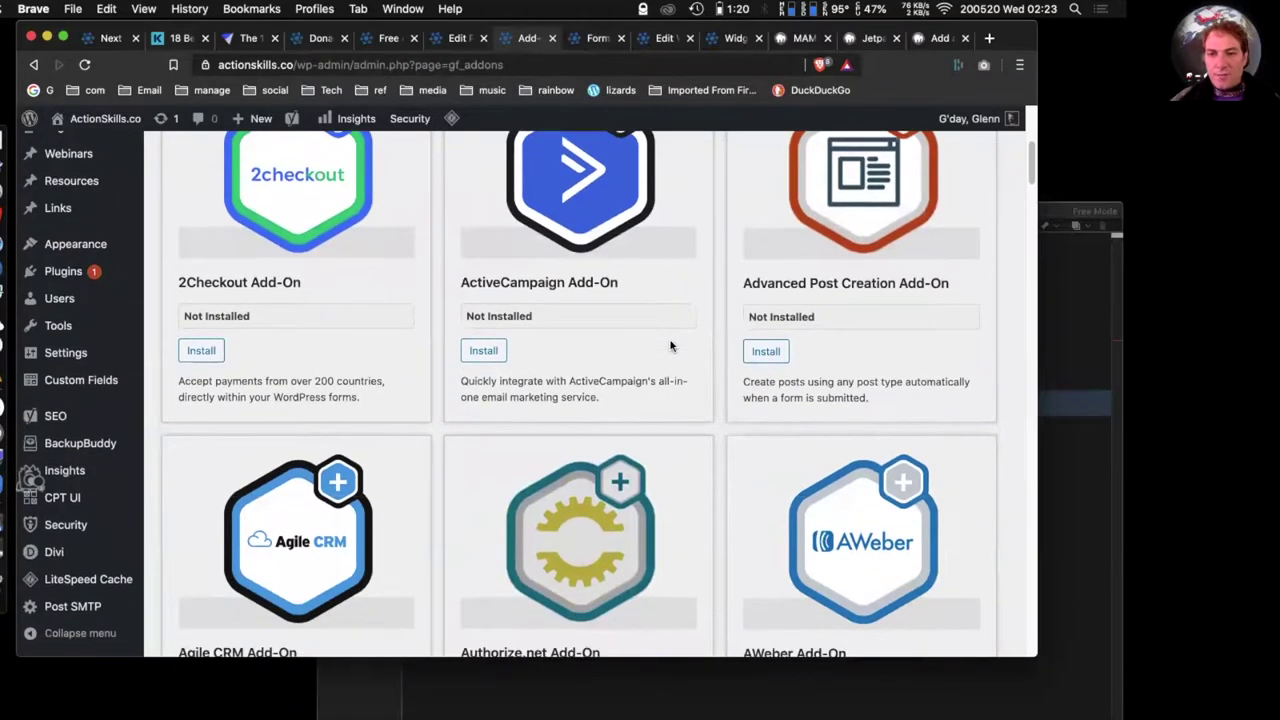
pyautogui.scroll(-4, 671, 346)
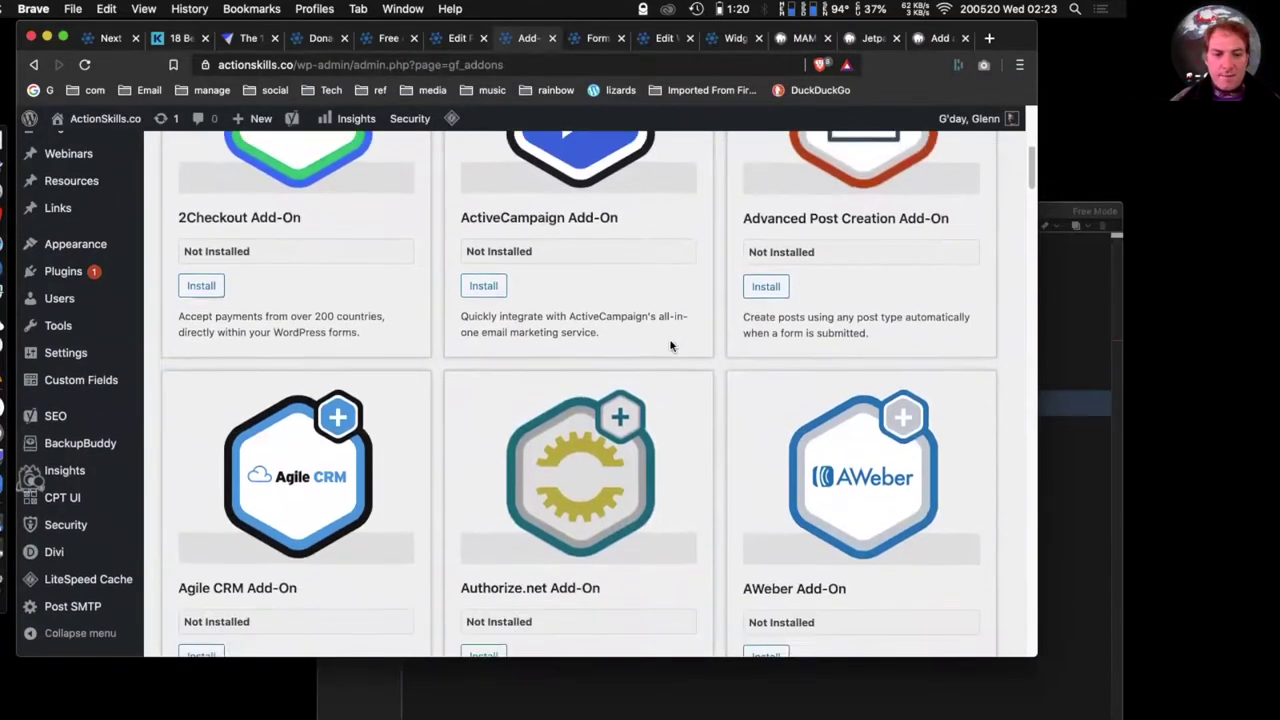
pyautogui.scroll(-20, 671, 346)
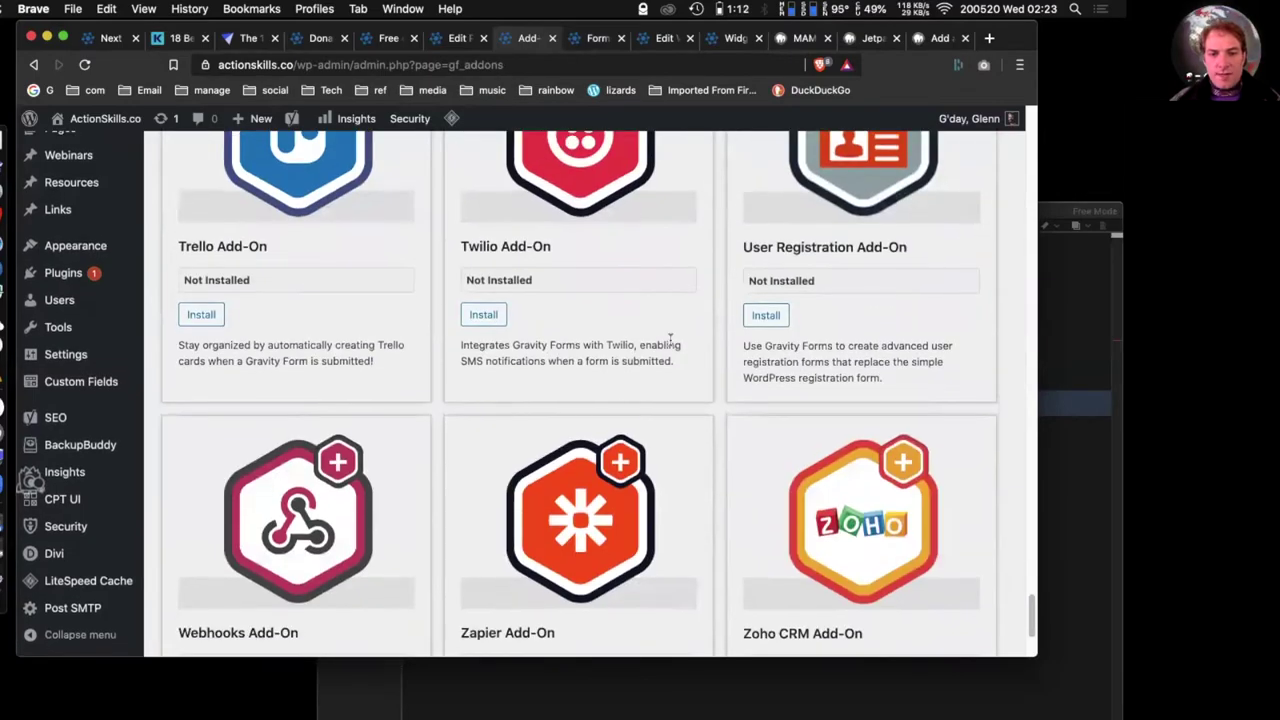
pyautogui.scroll(1, 671, 346)
pyautogui.scroll(8, 671, 346)
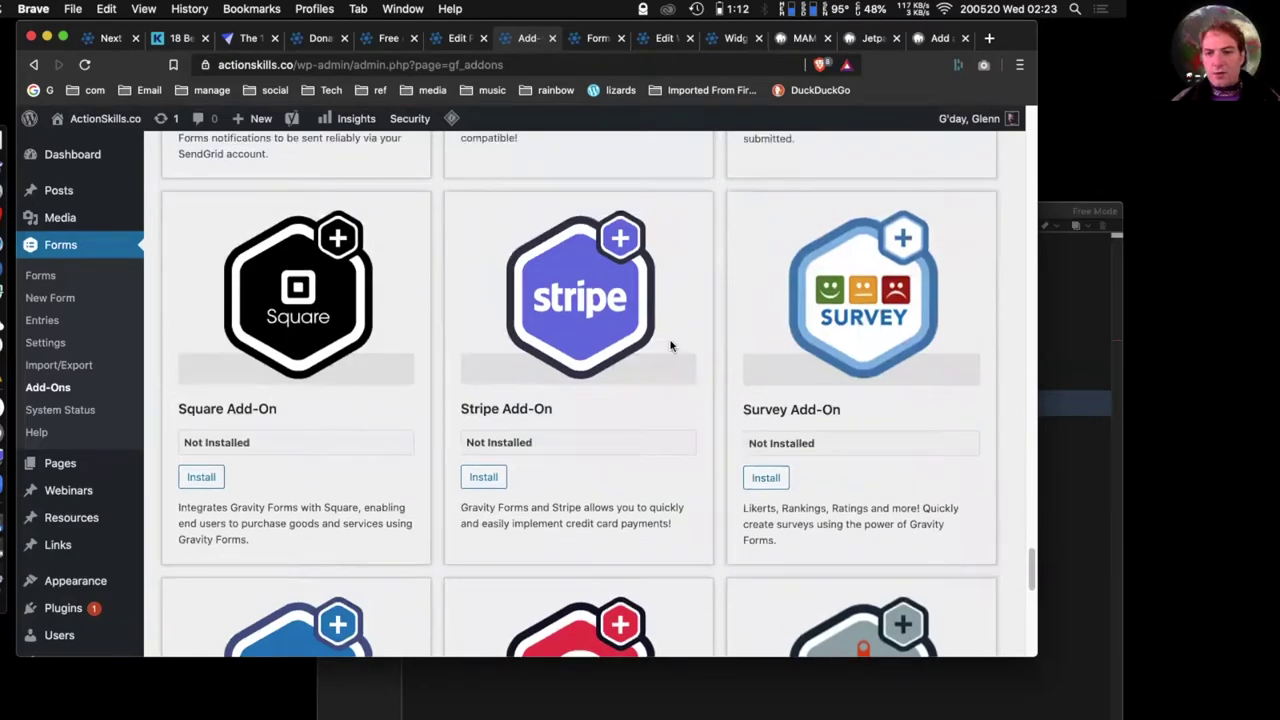
pyautogui.scroll(4, 671, 346)
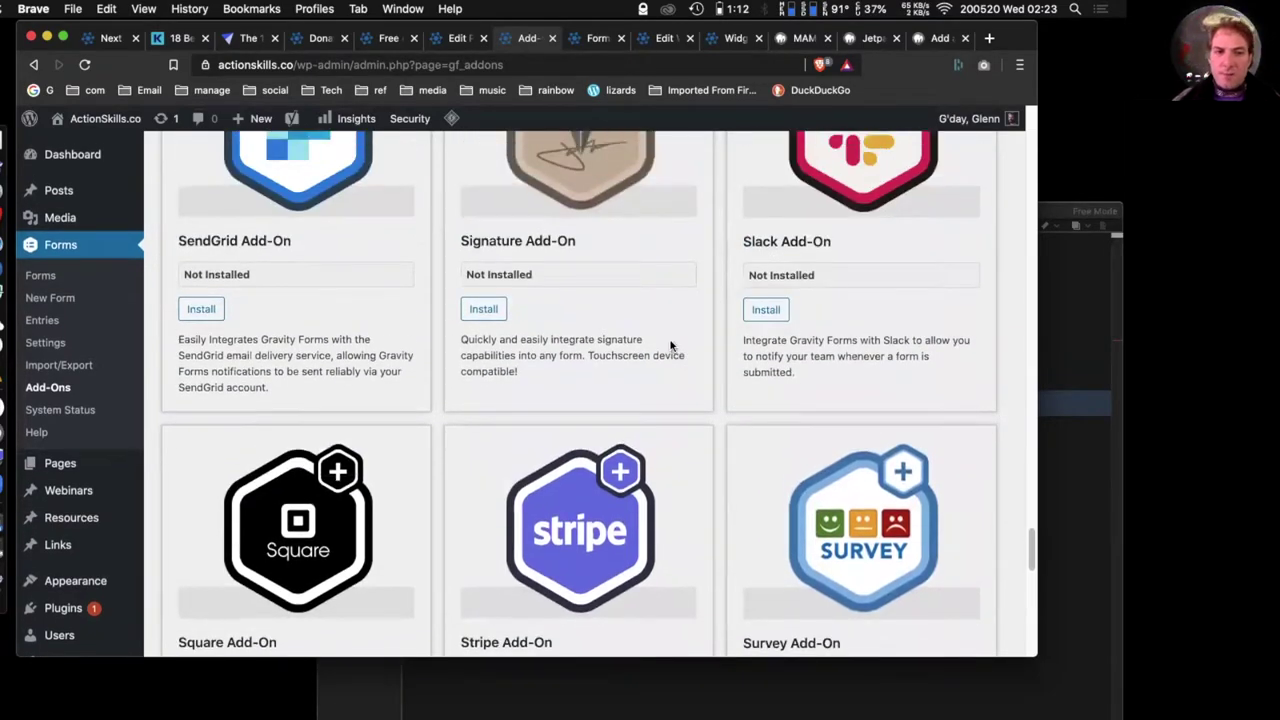
pyautogui.scroll(12, 671, 346)
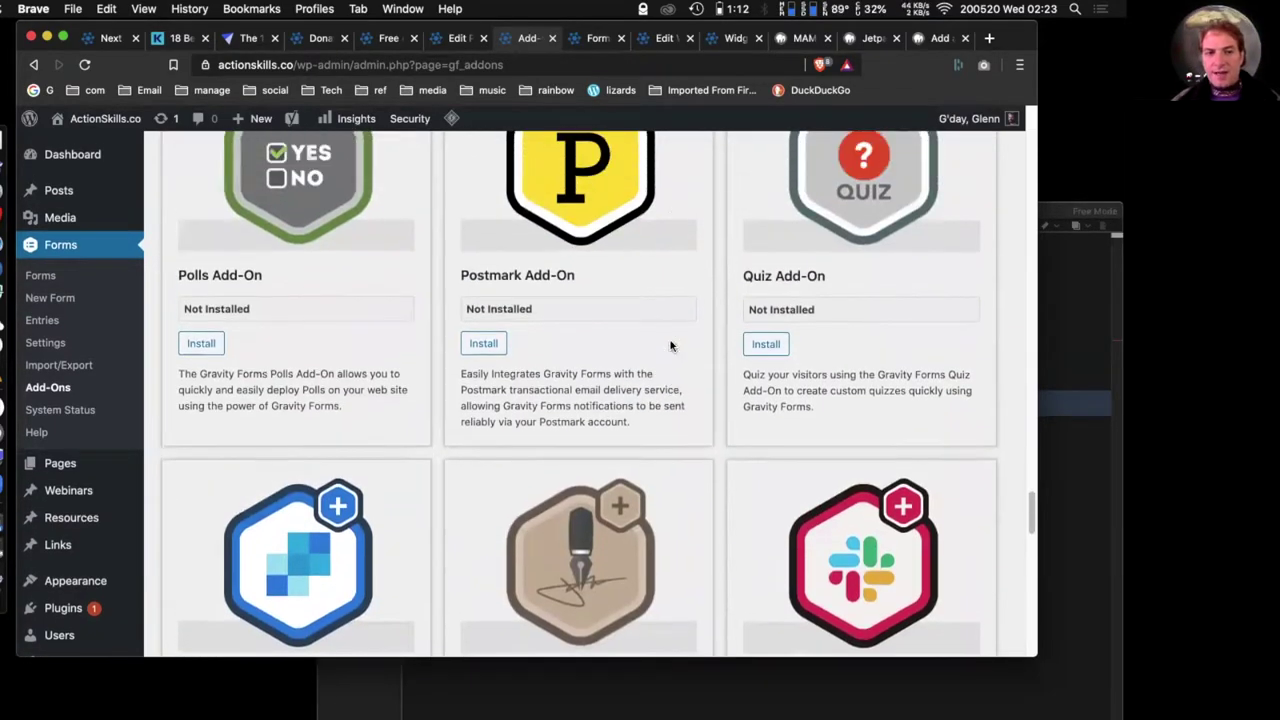
pyautogui.scroll(2, 671, 346)
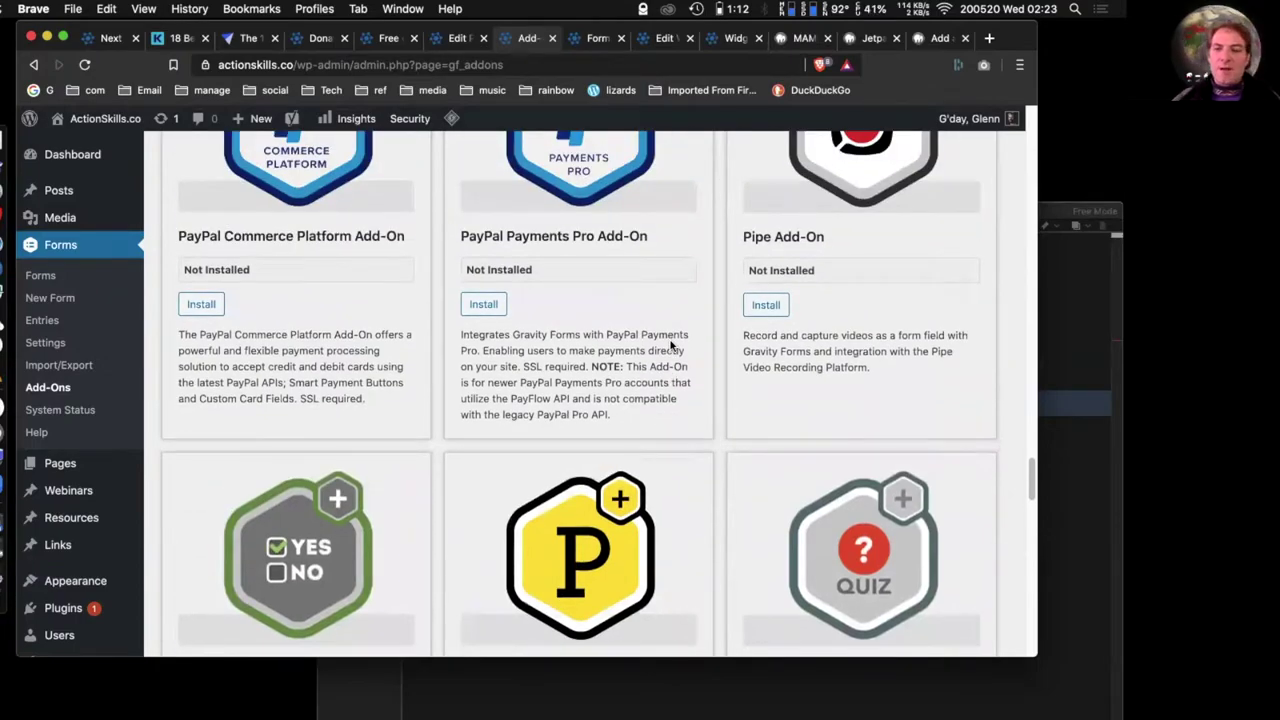
pyautogui.scroll(8, 671, 346)
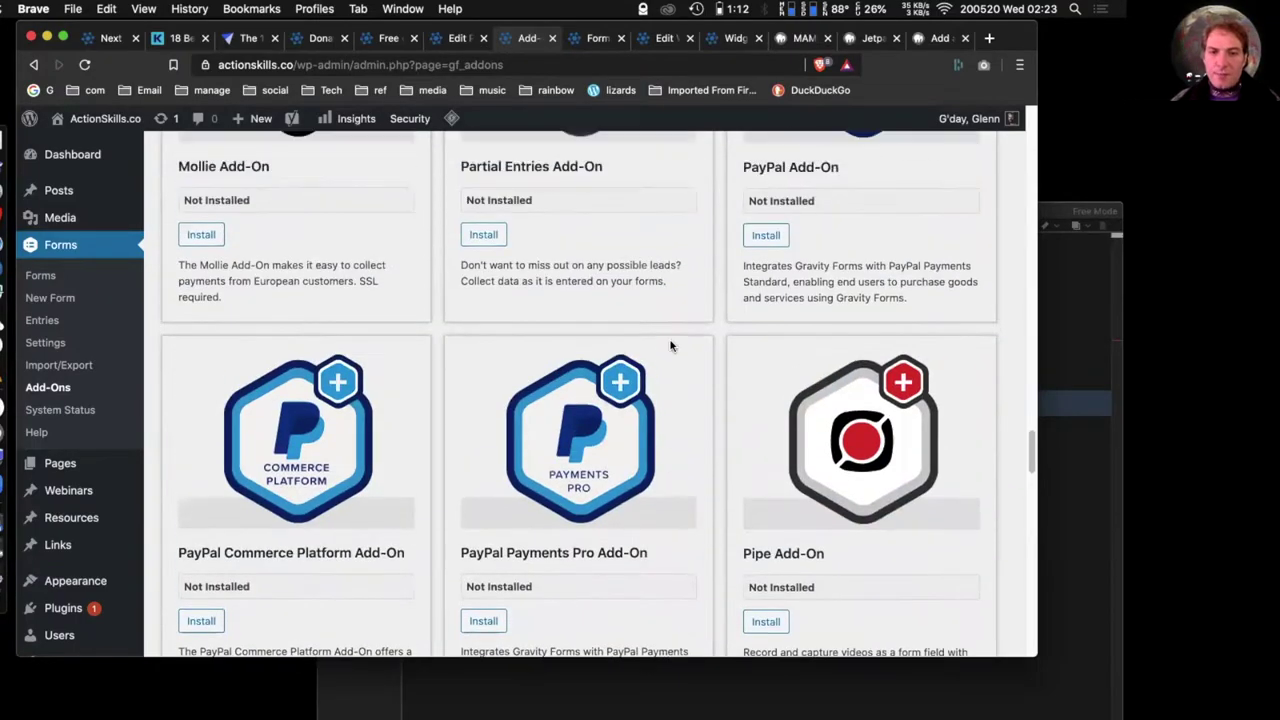
pyautogui.scroll(9, 671, 346)
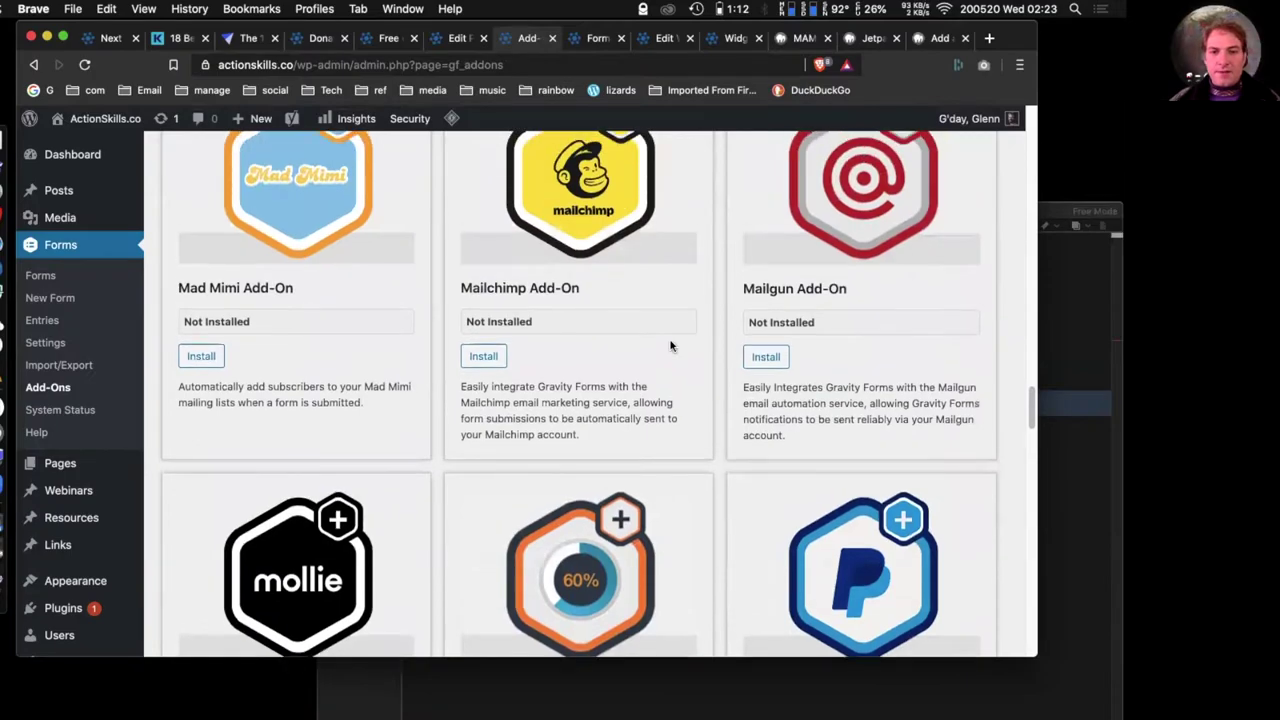
pyautogui.scroll(11, 671, 346)
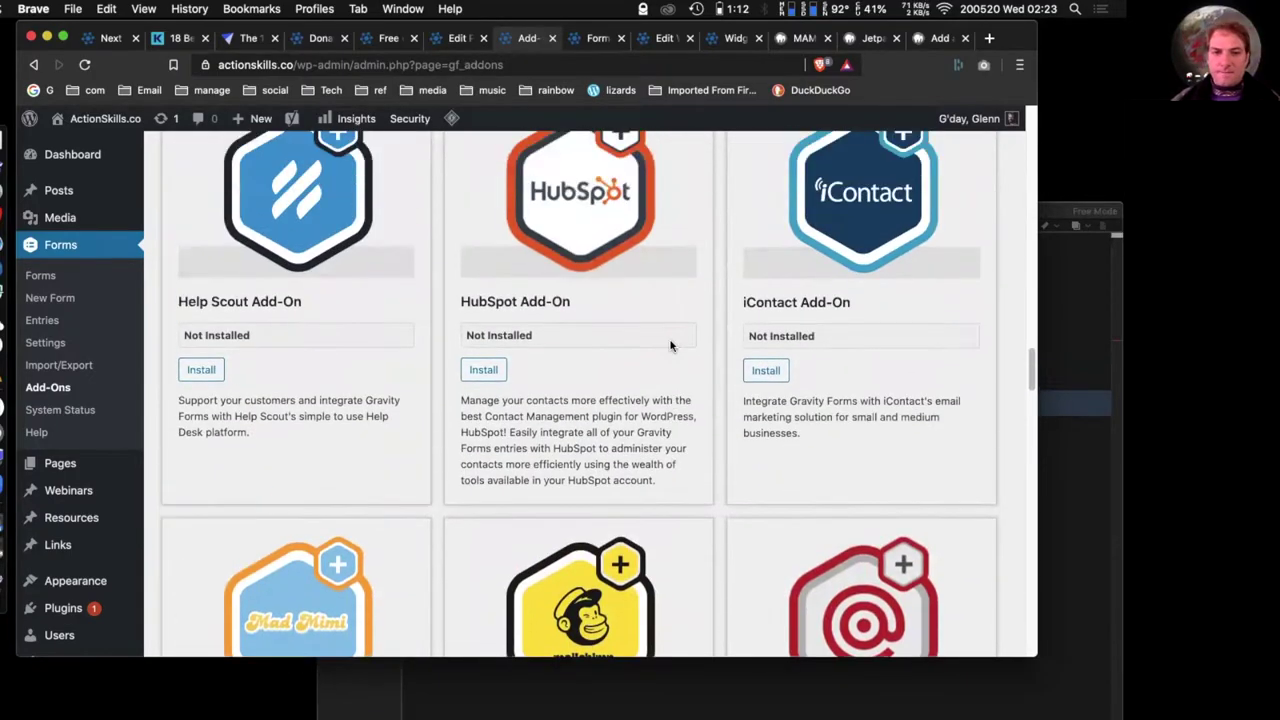
# - Add a Single Line Text field between Your Name and Email in the main contact form and make it required
pyautogui.click(597, 38)
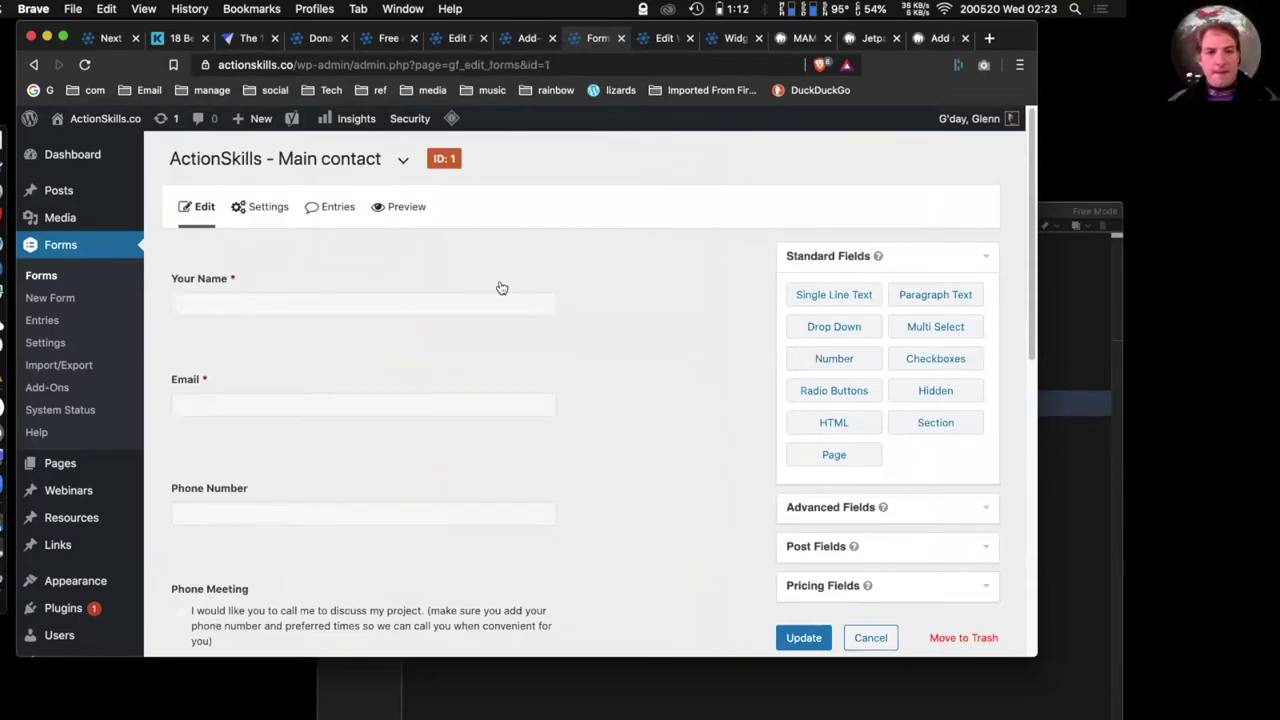
pyautogui.moveTo(834, 296); pyautogui.dragTo(226, 342)
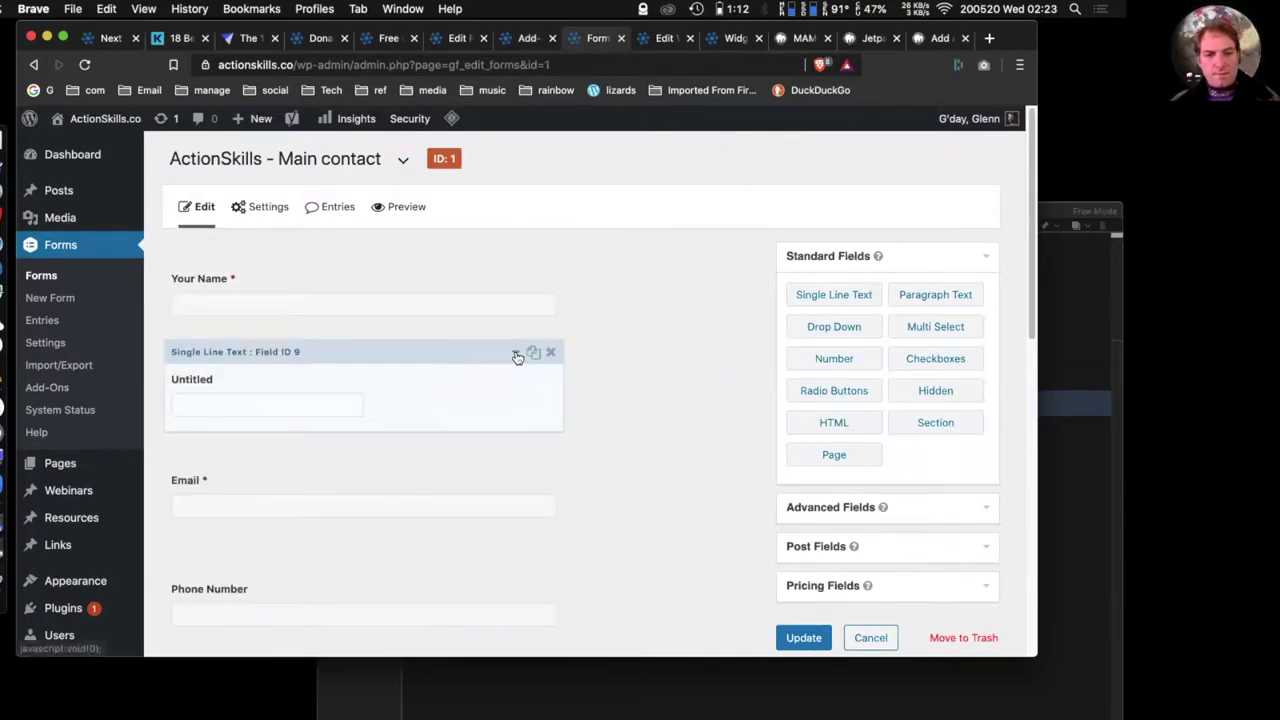
pyautogui.click(516, 352)
pyautogui.scroll(-2, 318, 440)
pyautogui.scroll(-3, 318, 440)
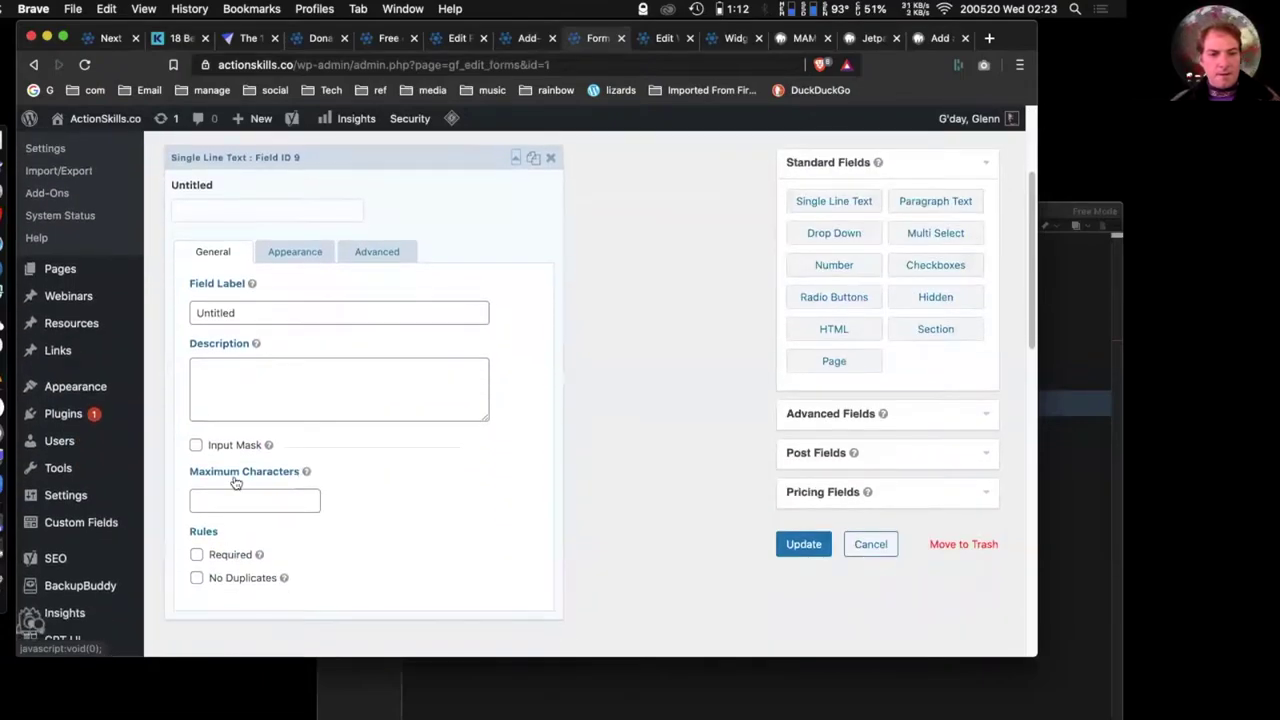
pyautogui.click(196, 554)
# - Examine the new text field's Appearance settings and the form's remaining fields down to the CAPTCHA
pyautogui.click(292, 254)
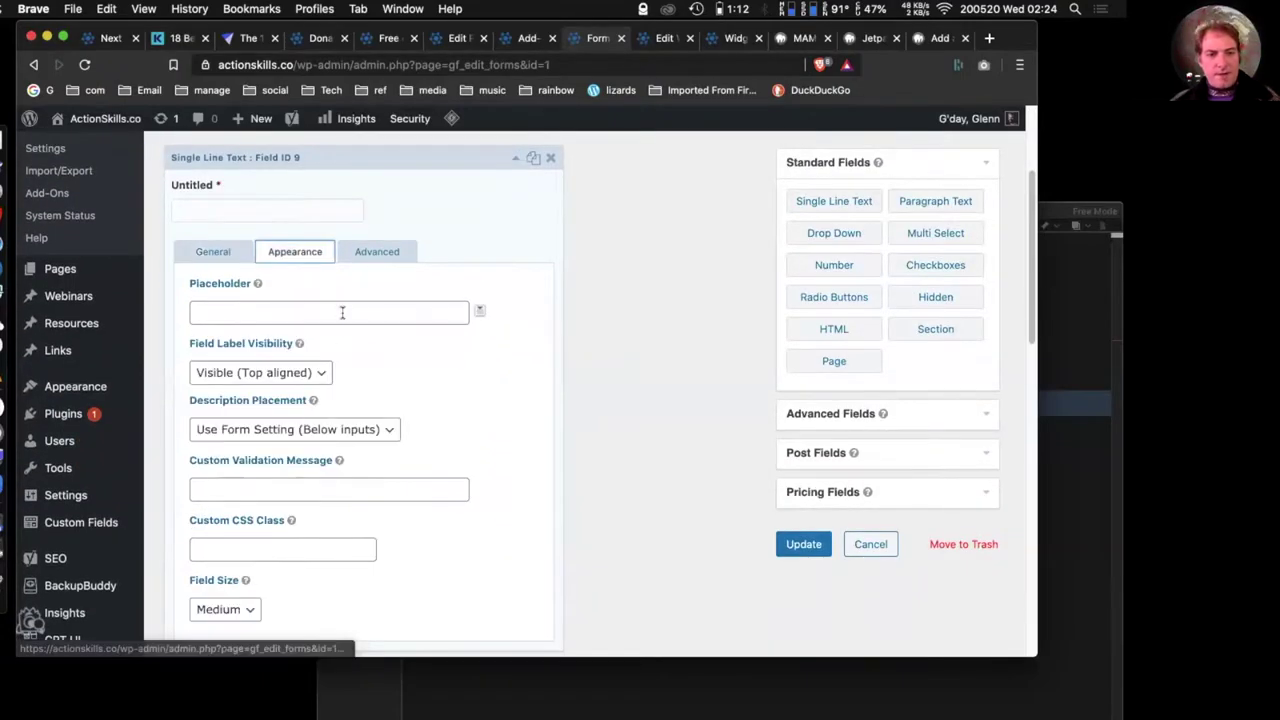
pyautogui.scroll(-10, 651, 404)
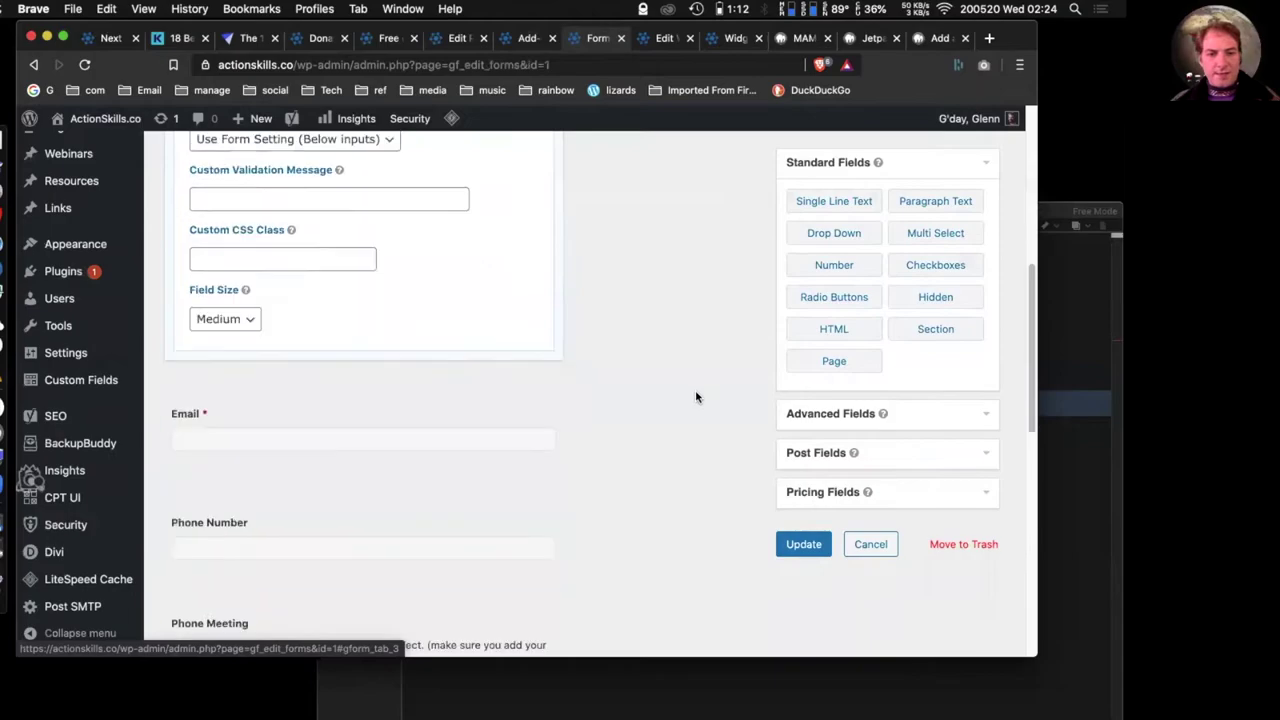
pyautogui.scroll(-9, 690, 406)
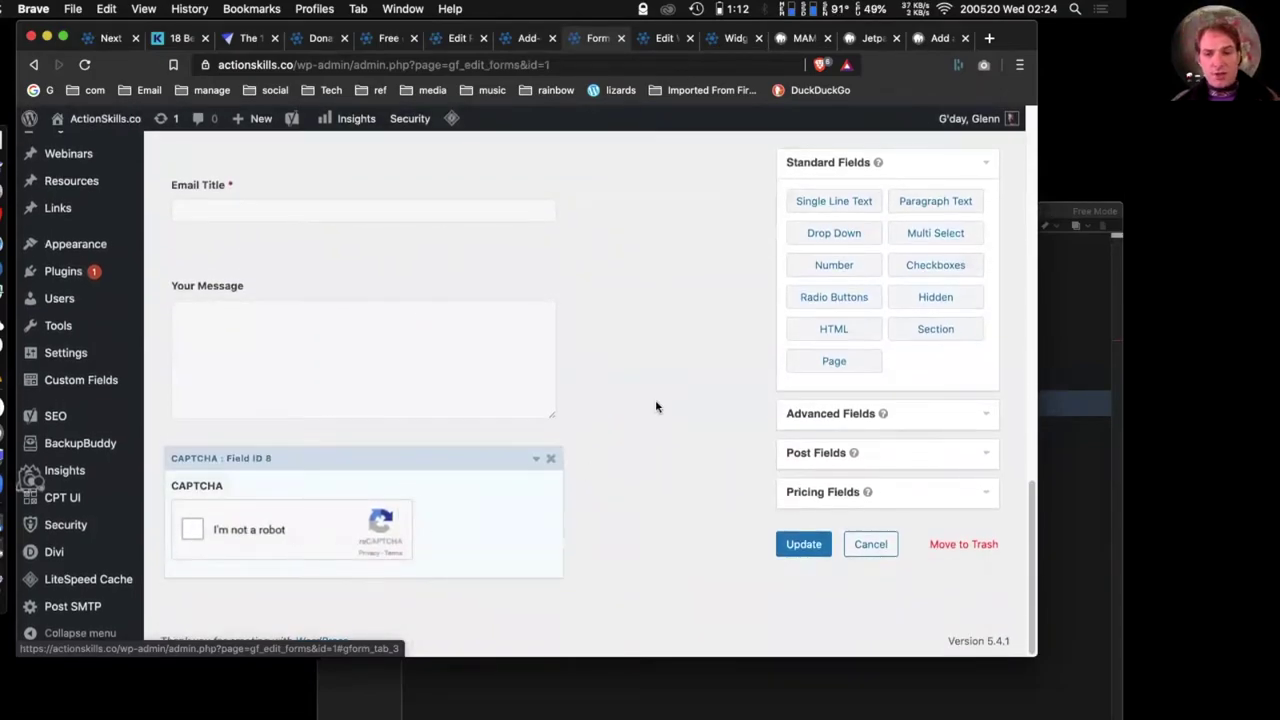
pyautogui.scroll(20, 699, 406)
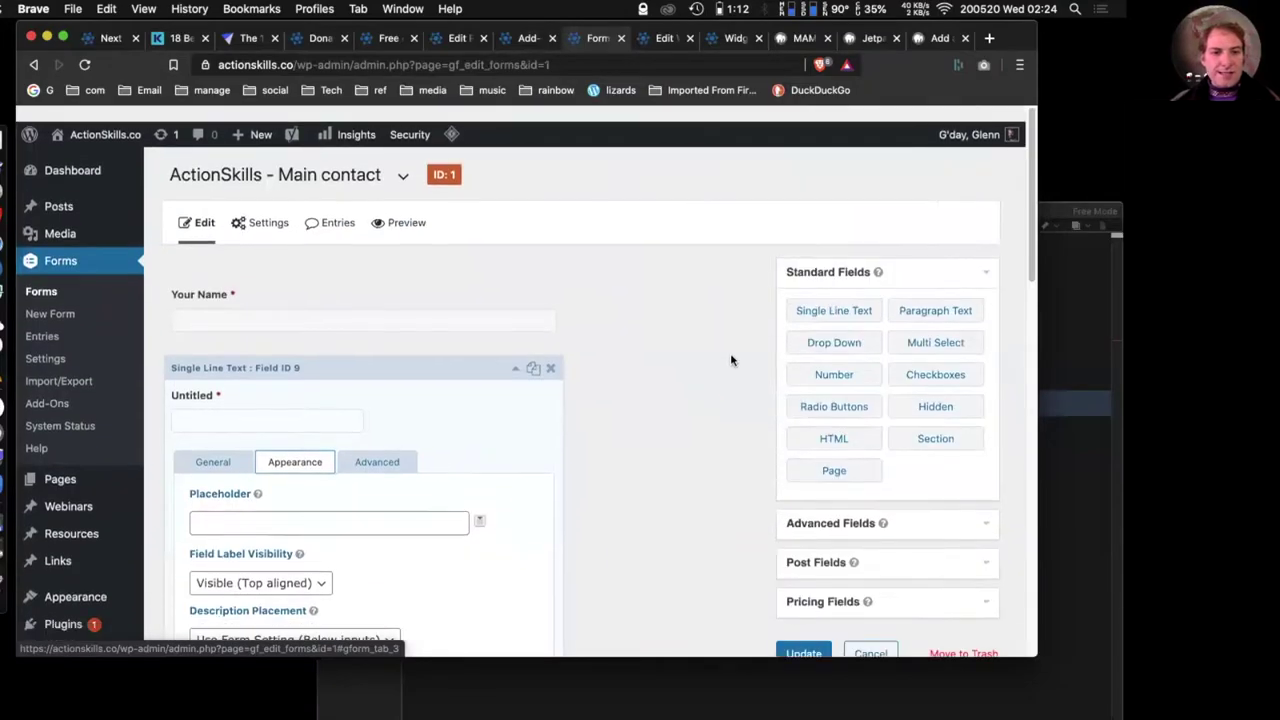
# - Open the contact form's Form Settings, leaving the editor without saving the added field
pyautogui.moveTo(258, 214)
pyautogui.click(260, 242)
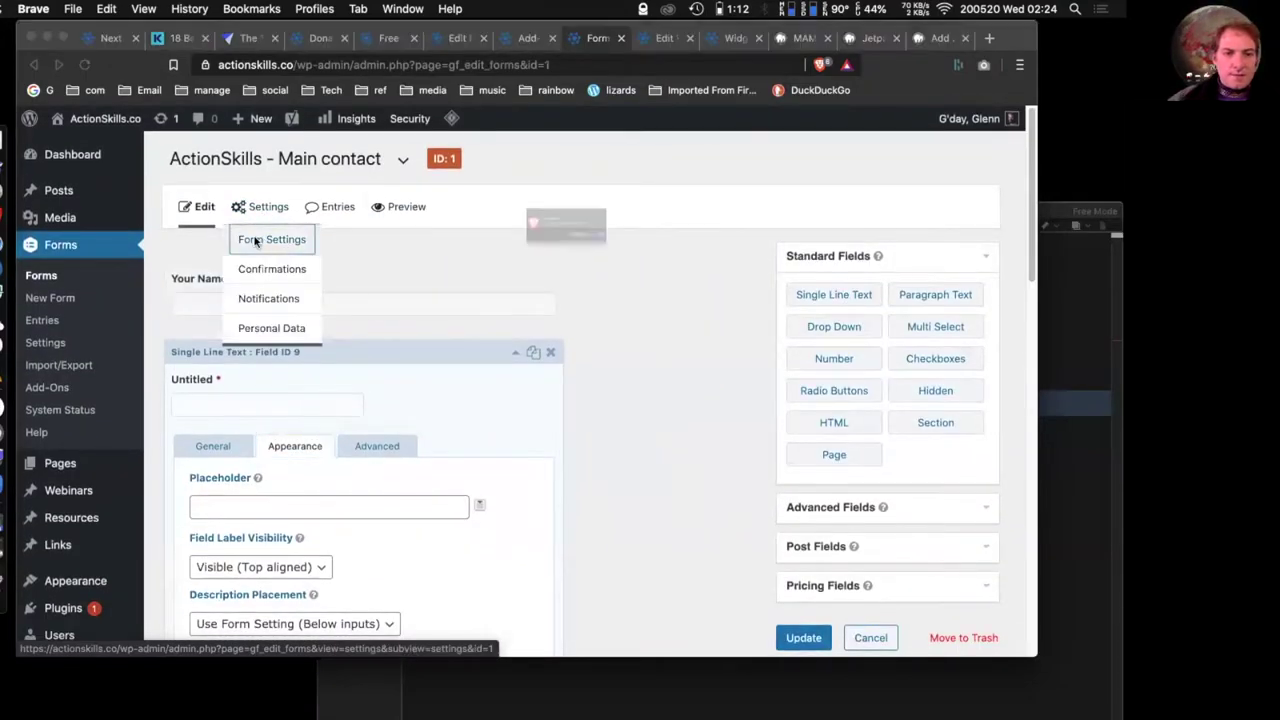
pyautogui.click(690, 263)
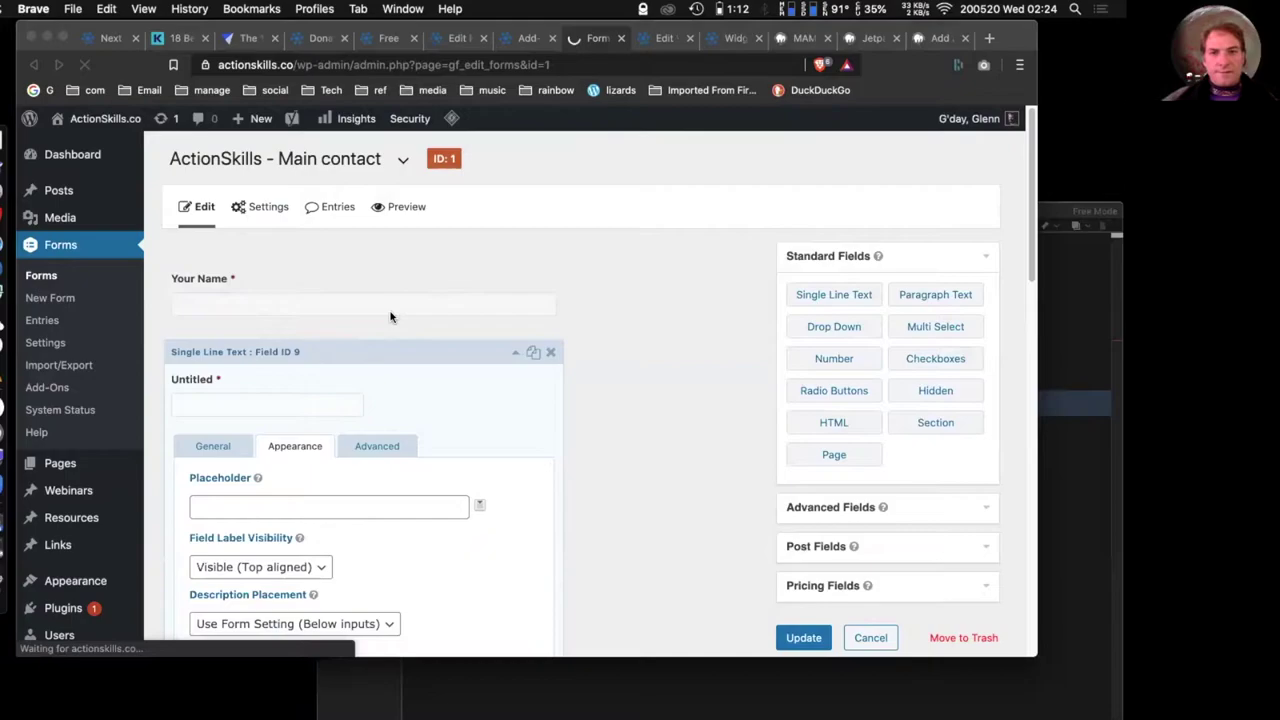
pyautogui.rightClick(334, 207)
pyautogui.click(366, 211)
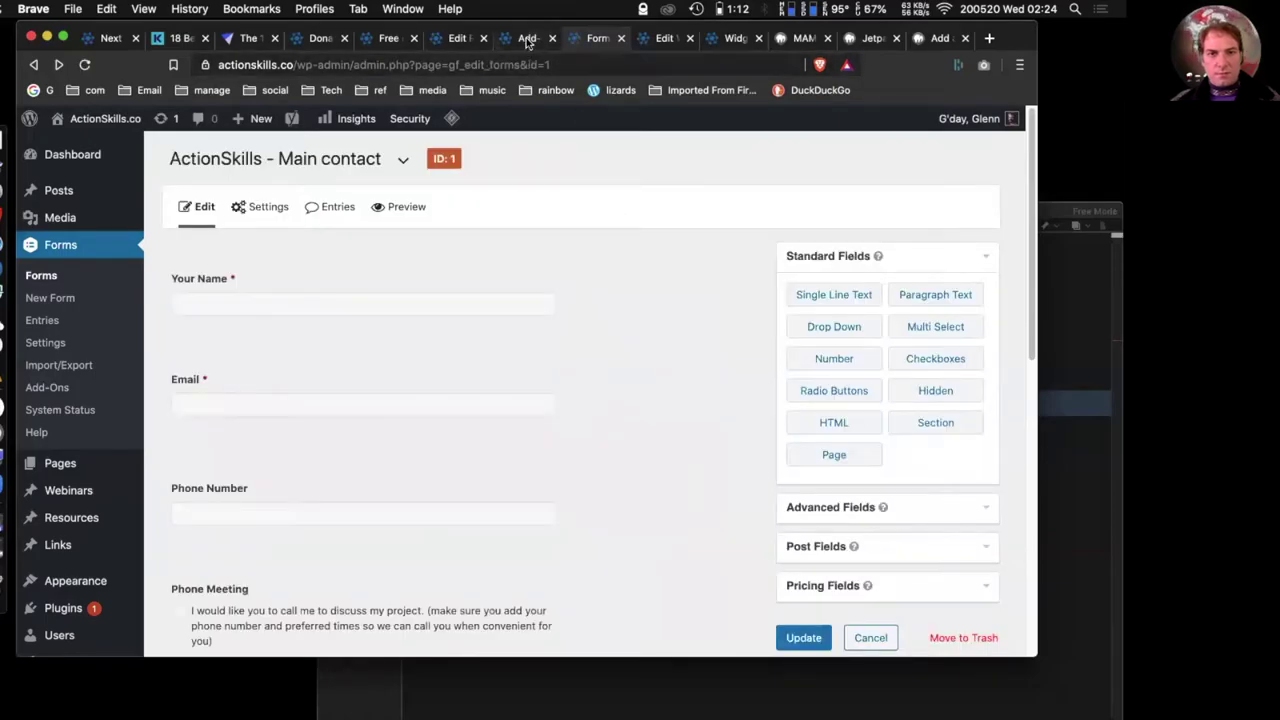
# - Open the Confirmations settings of the main contact form and switch to the webinar's edit page
pyautogui.moveTo(268, 207)
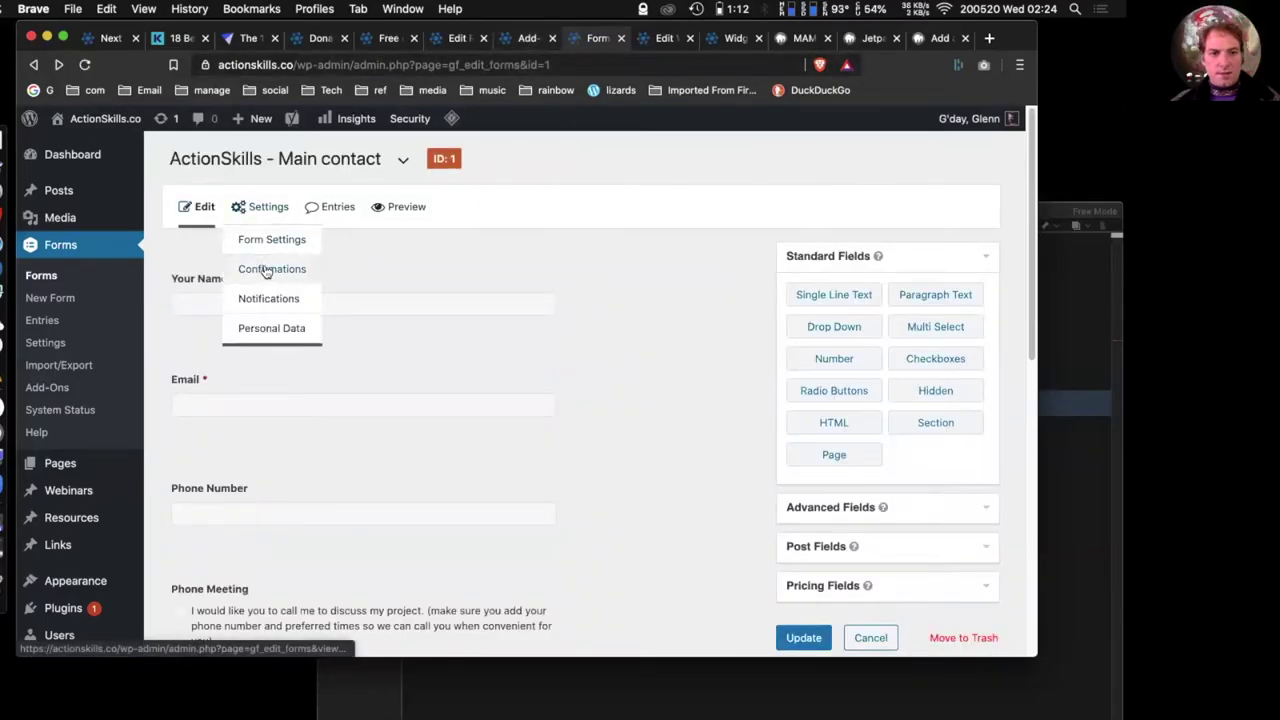
pyautogui.click(265, 266)
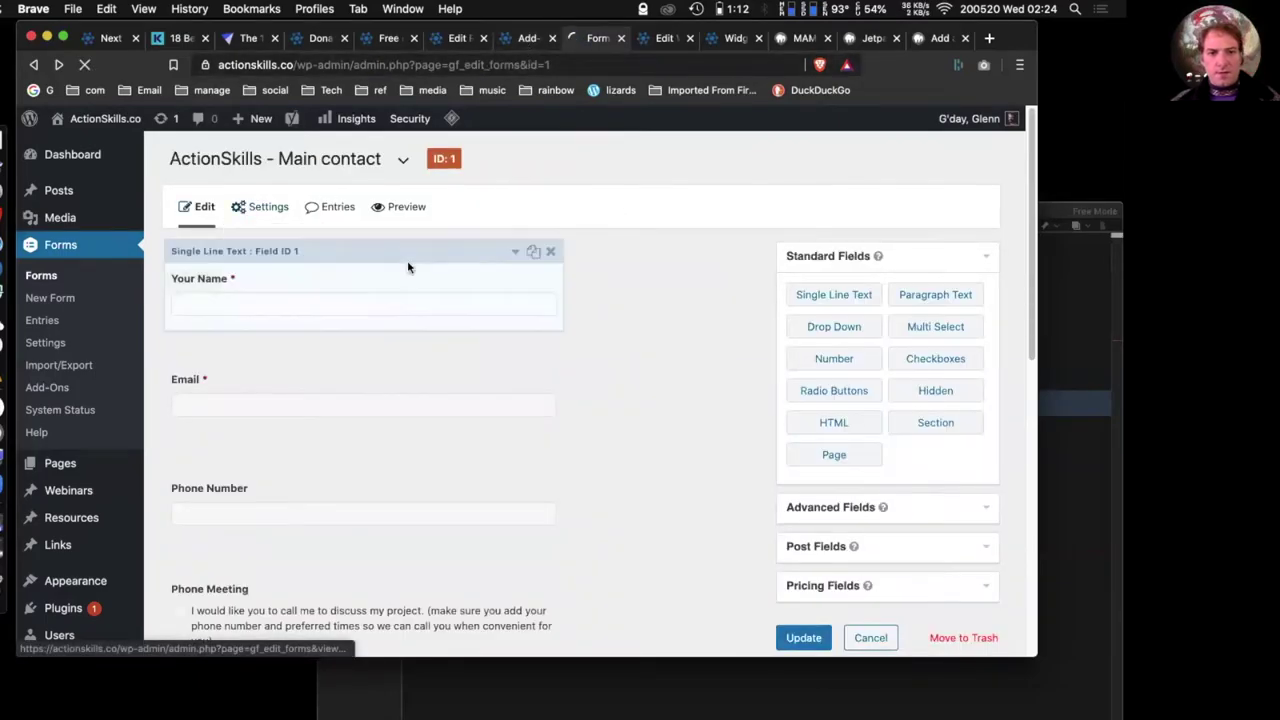
pyautogui.click(666, 40)
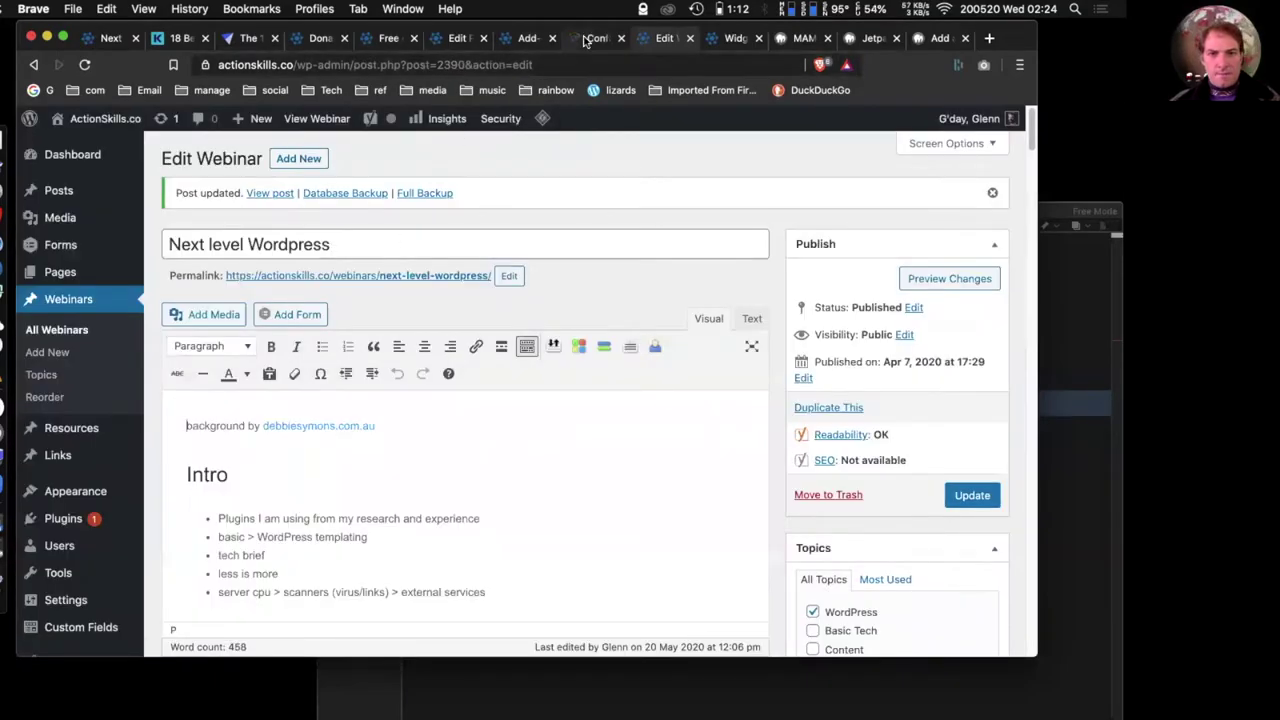
# - Highlight the default confirmation's text in the main contact form's settings and view the form's Entries list in a separate tab
pyautogui.click(590, 40)
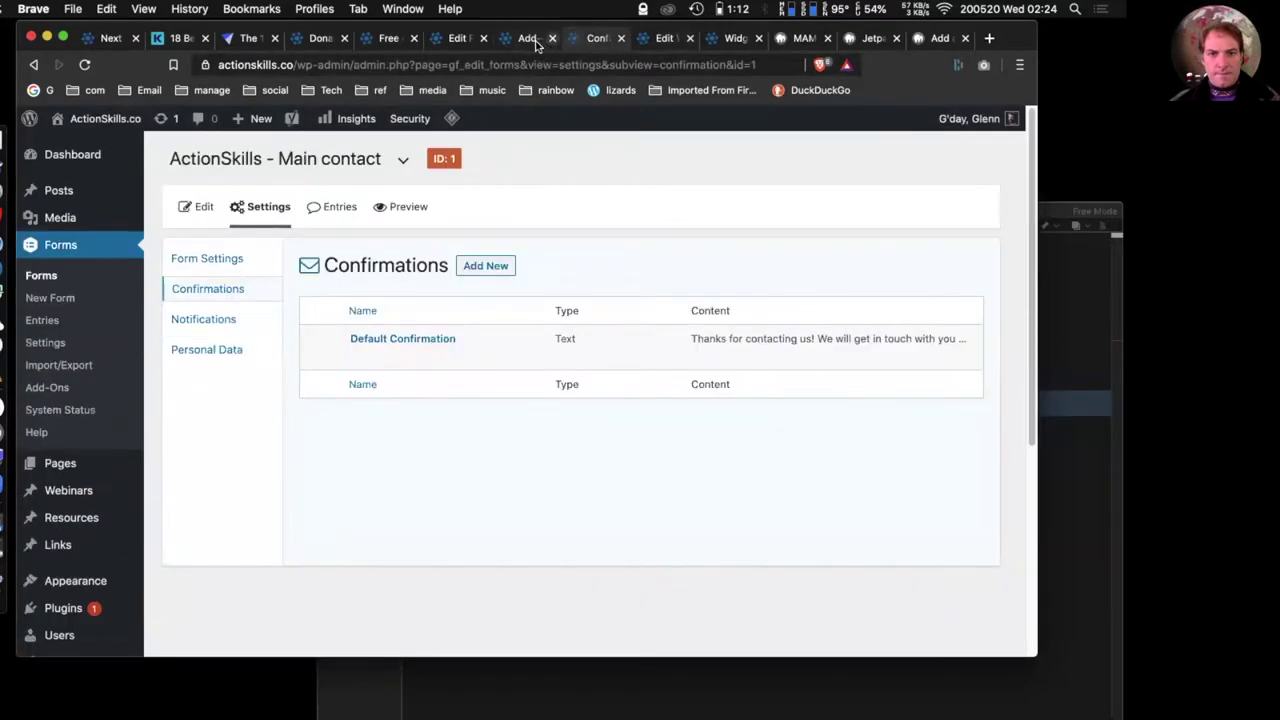
pyautogui.rightClick(328, 207)
pyautogui.click(393, 217)
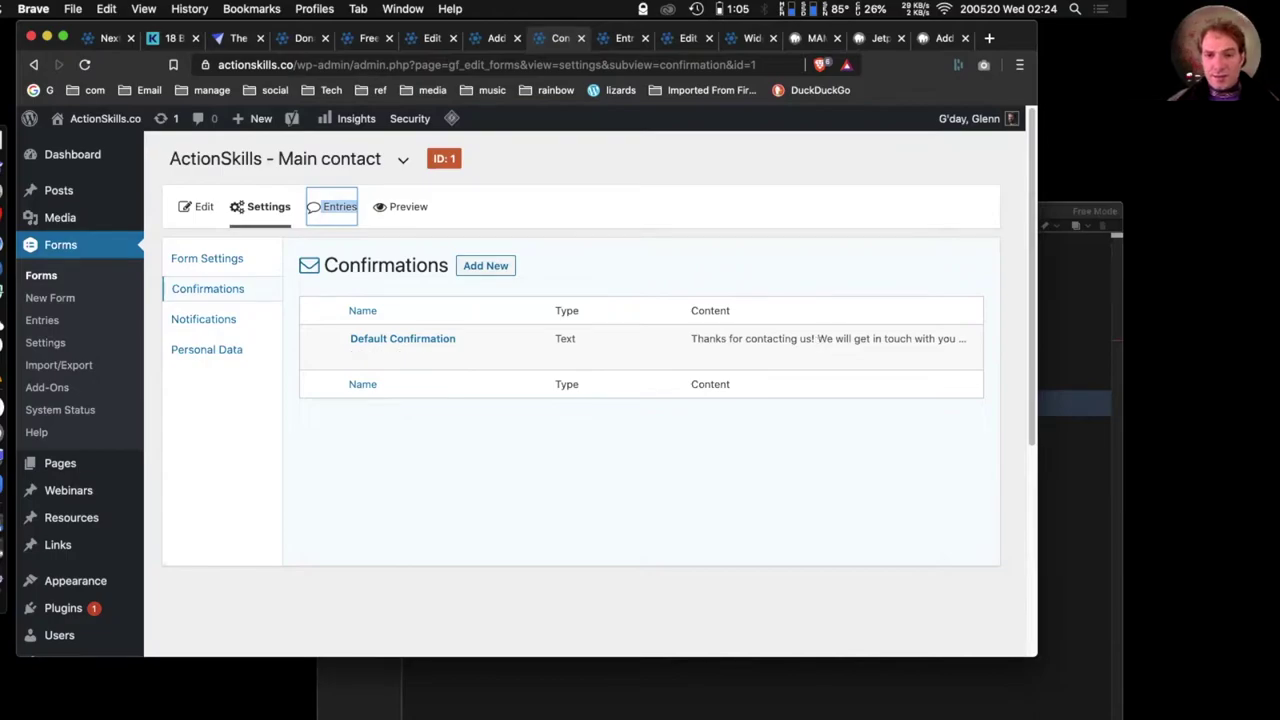
pyautogui.moveTo(691, 338); pyautogui.dragTo(957, 341)
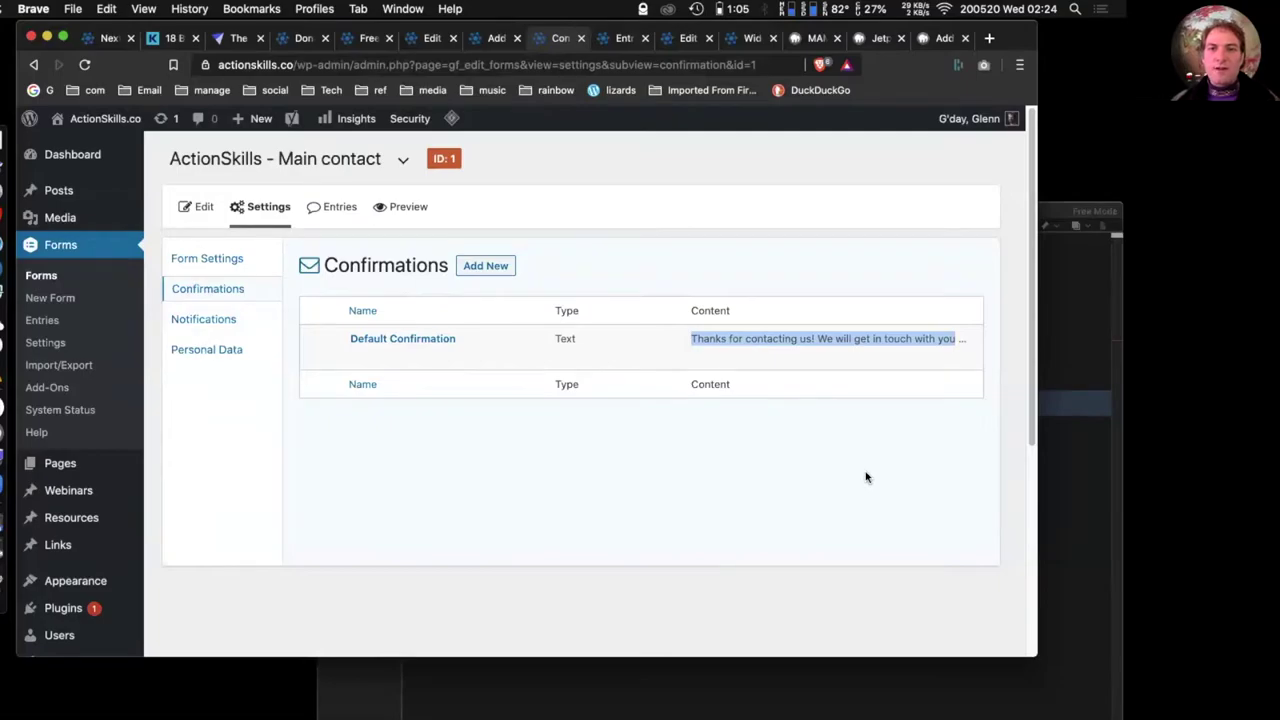
pyautogui.click(618, 38)
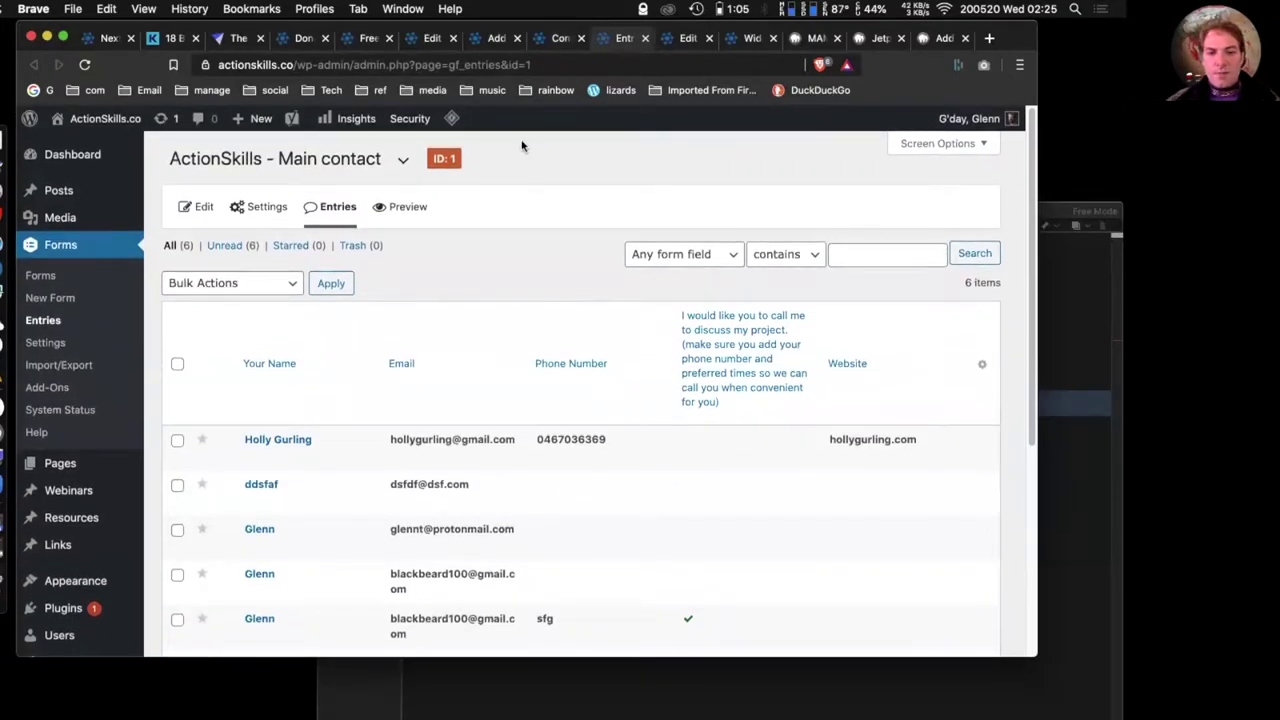
# - Return to the main contact form's settings and view its Notifications list
pyautogui.click(557, 40)
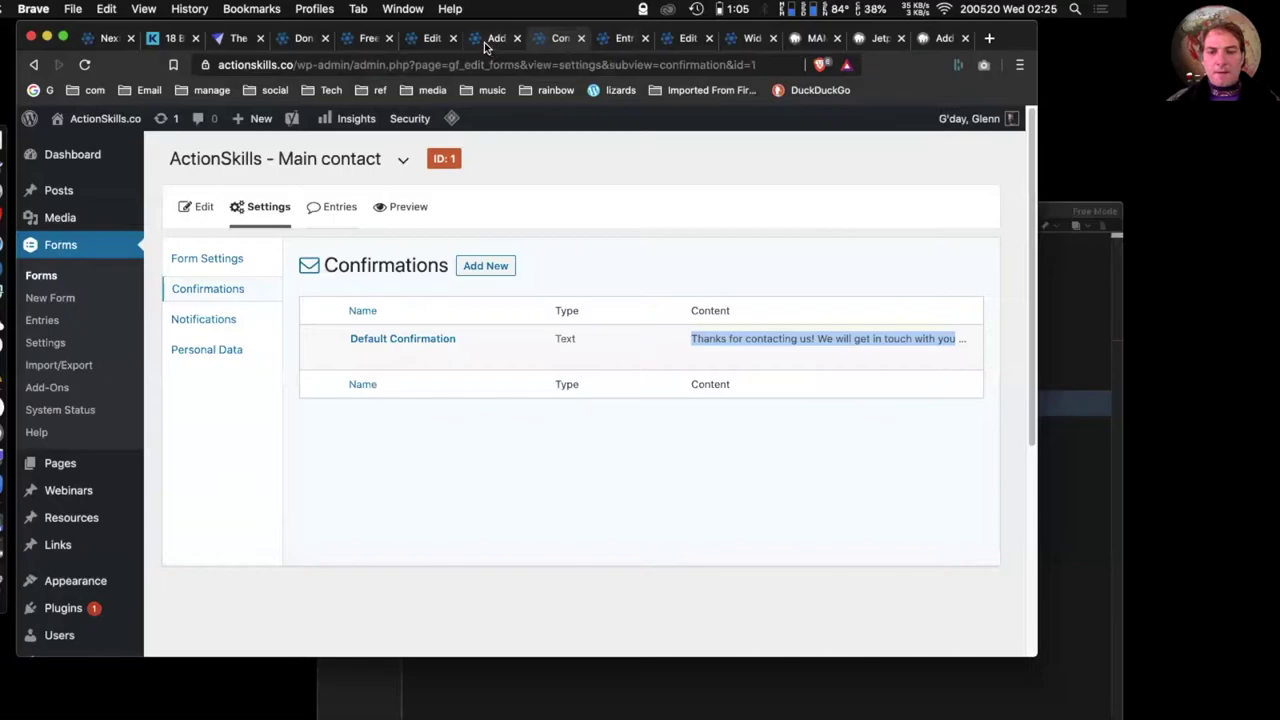
pyautogui.click(485, 44)
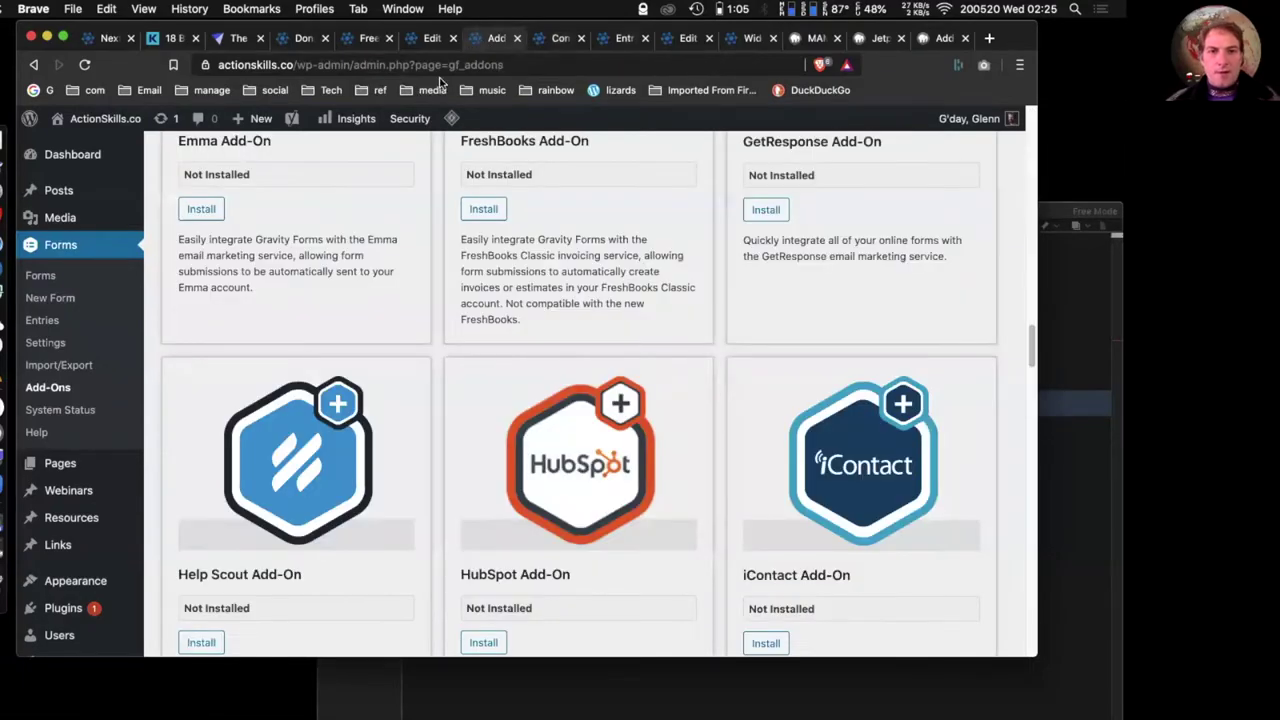
pyautogui.click(558, 40)
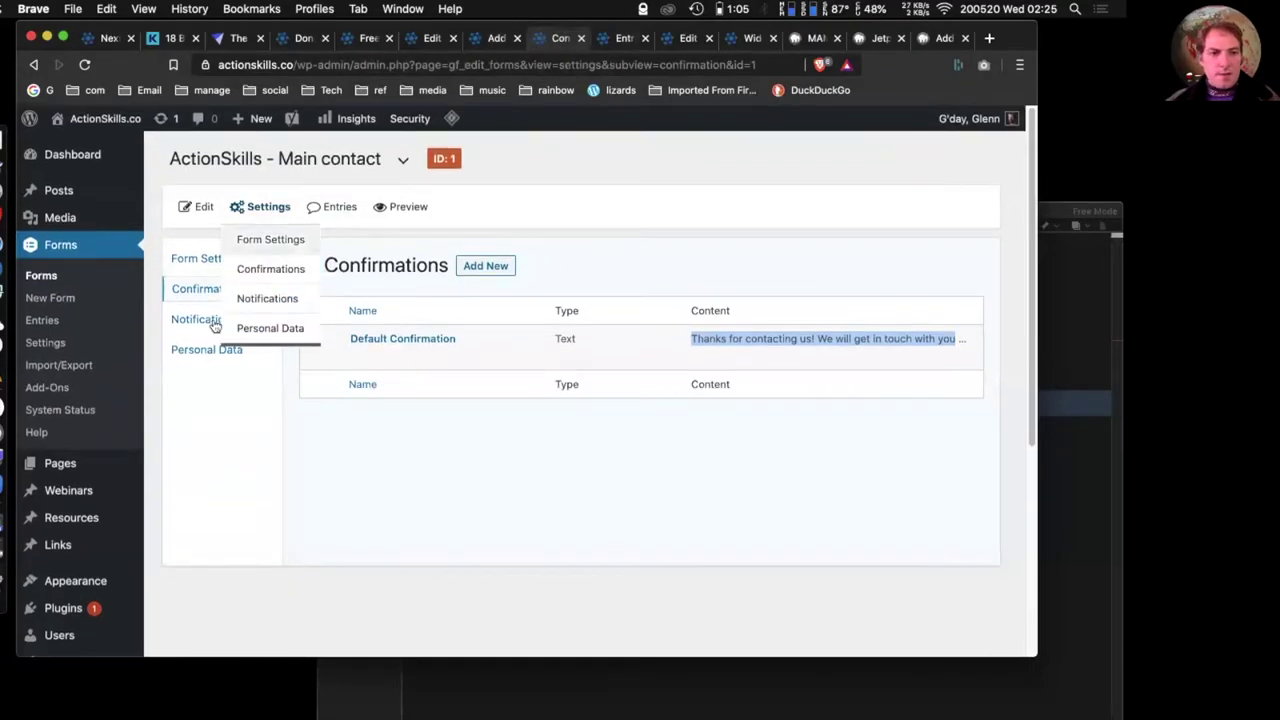
pyautogui.click(200, 322)
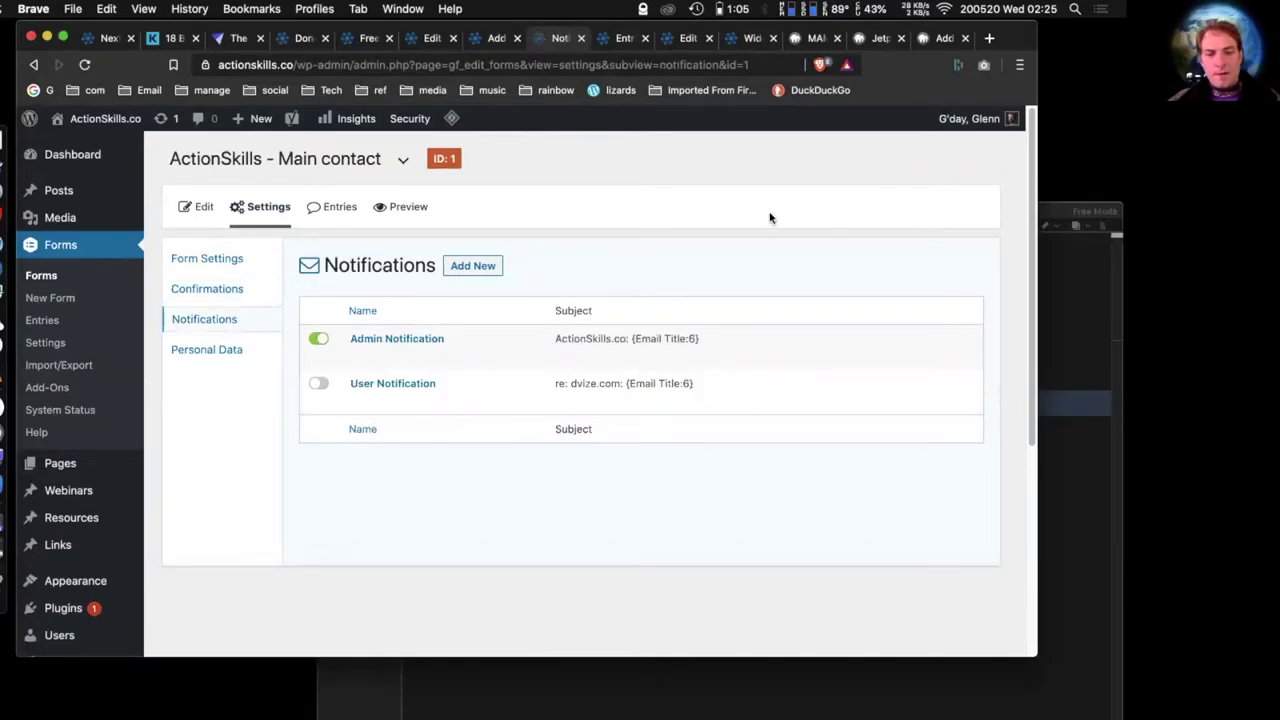
pyautogui.moveTo(400, 390)
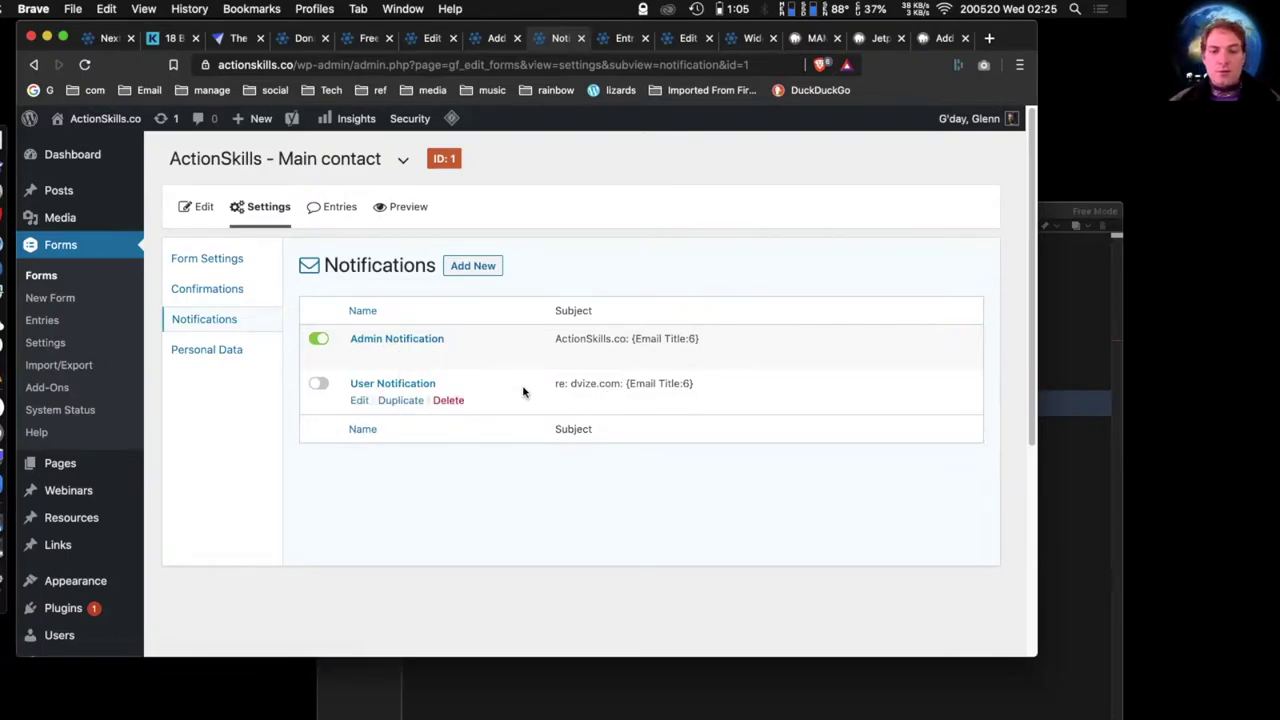
# - Open the Admin Notification for editing and examine its recipient settings, subject and the merge tags available for the message
pyautogui.click(358, 355)
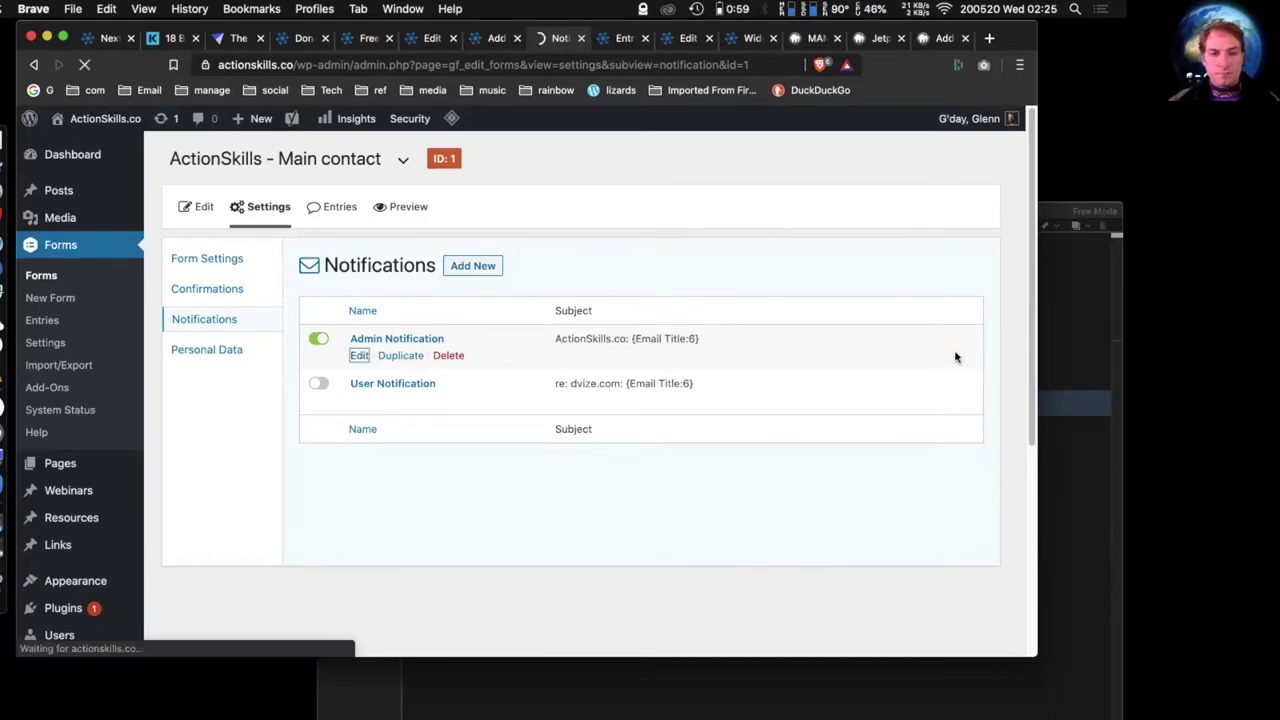
pyautogui.scroll(-1, 758, 330)
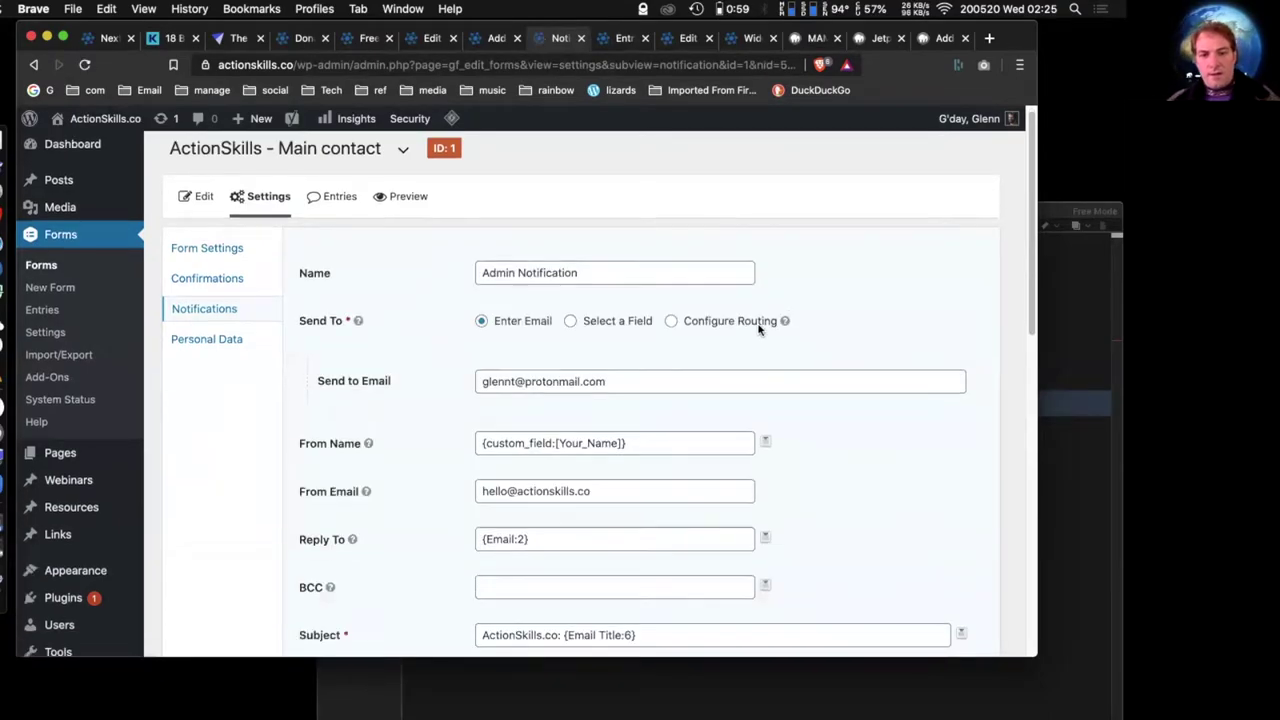
pyautogui.scroll(-5, 758, 330)
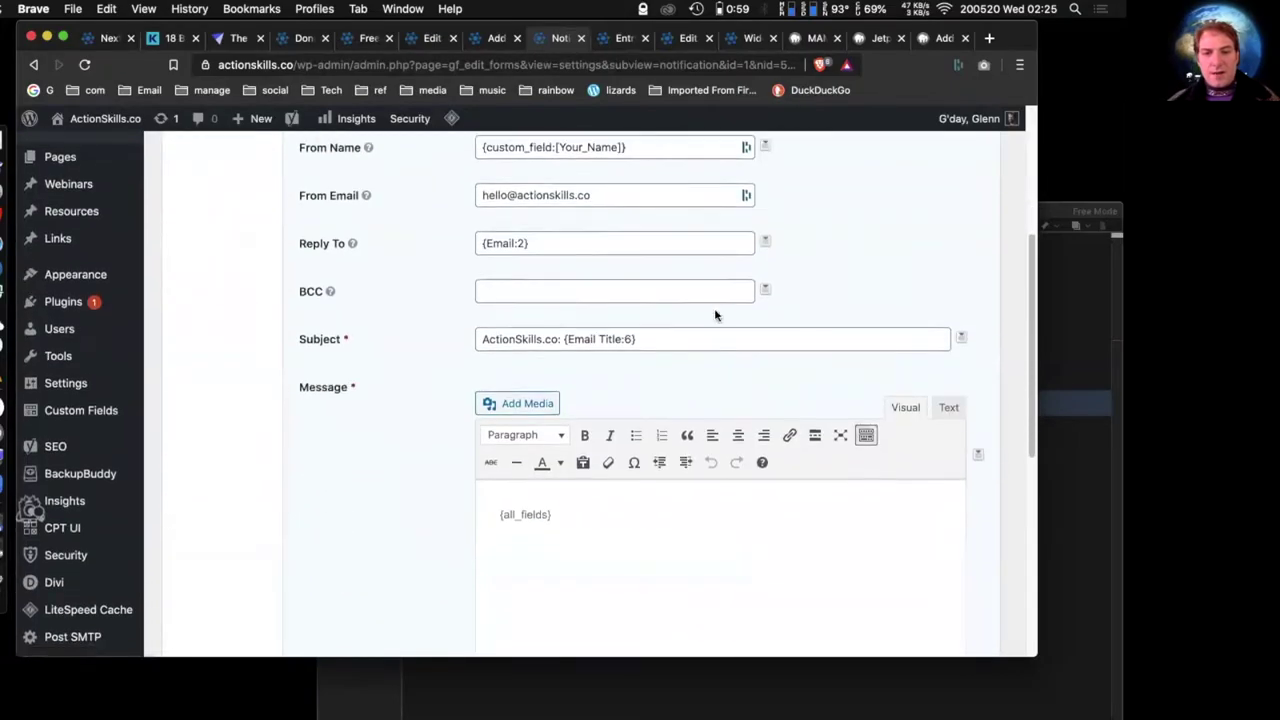
pyautogui.scroll(-3, 715, 316)
pyautogui.click(980, 275)
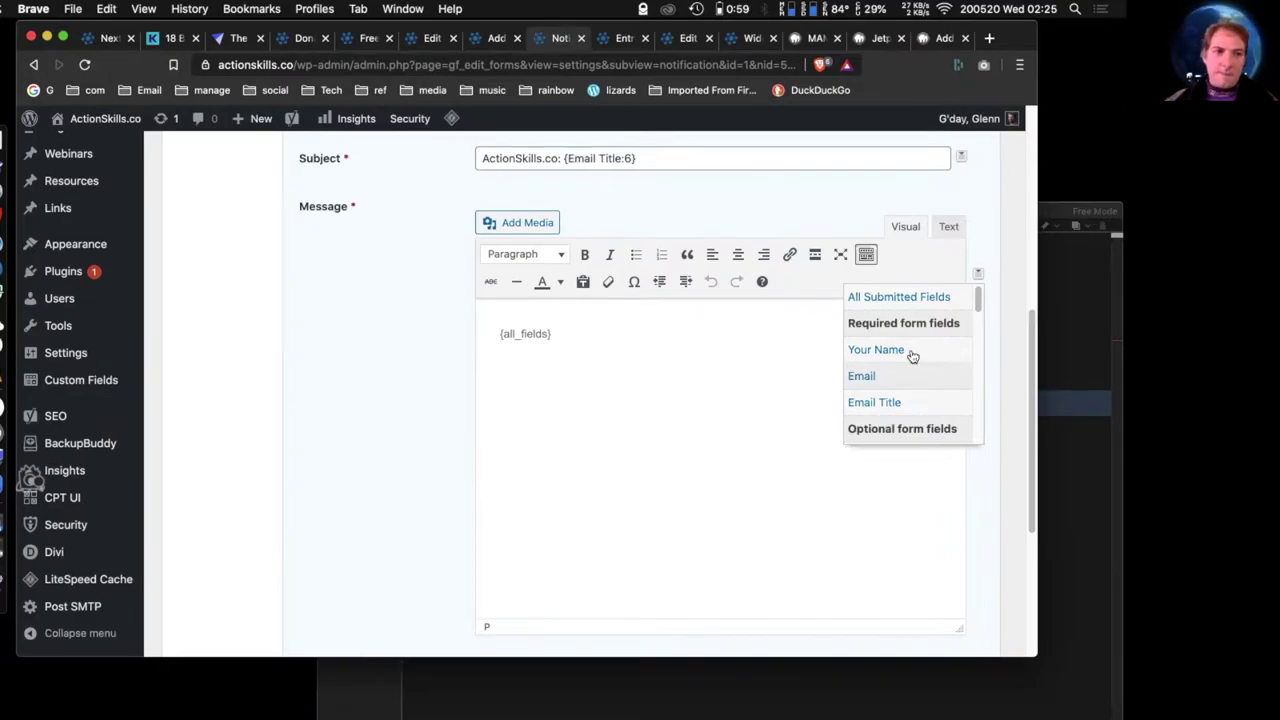
pyautogui.click(489, 371)
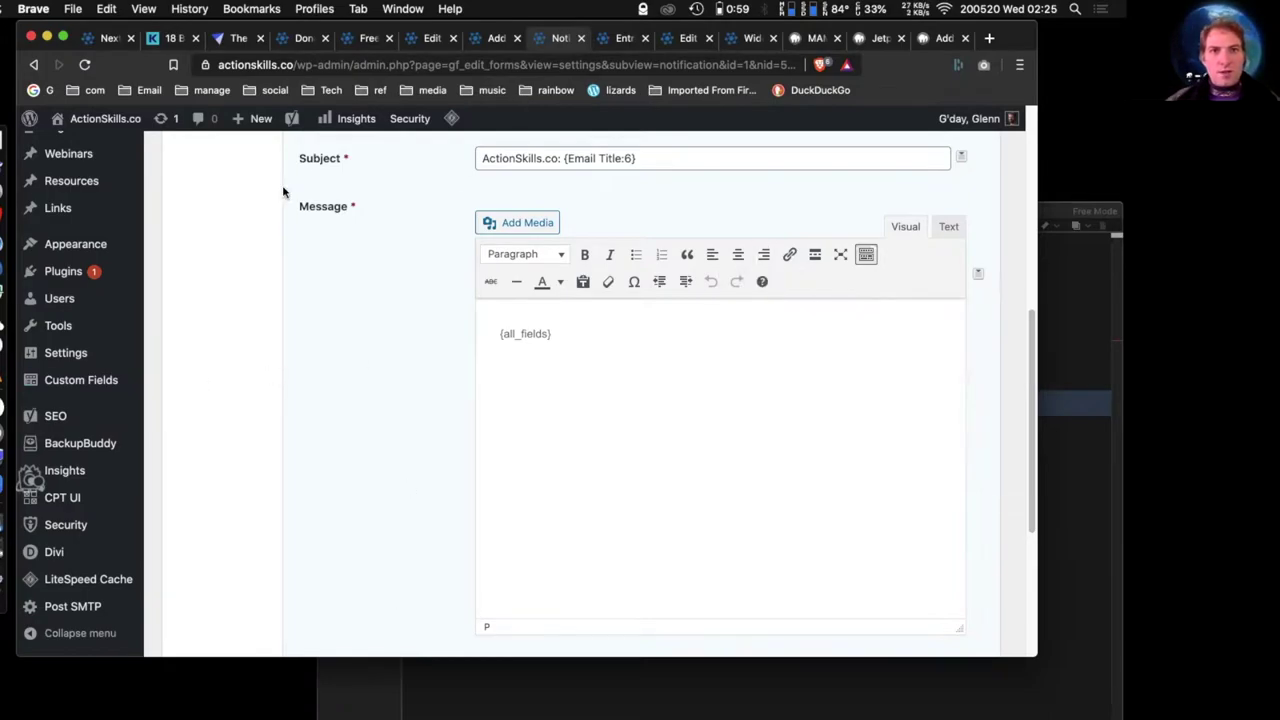
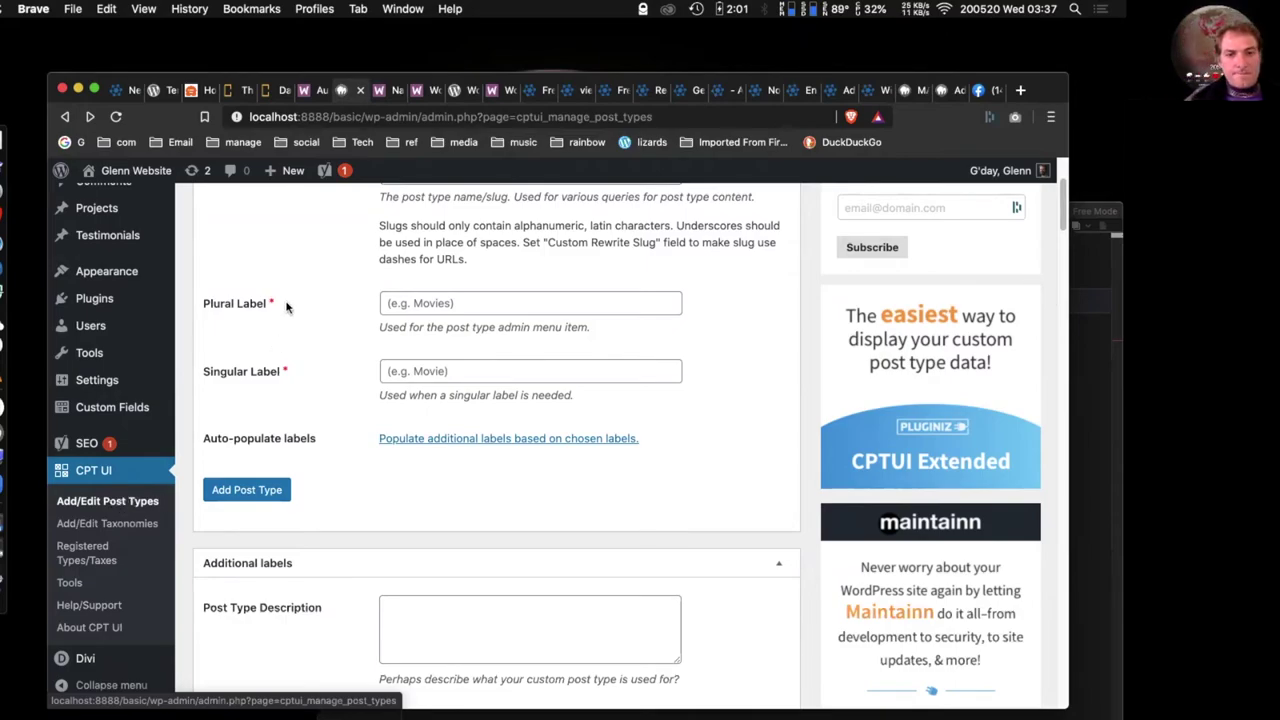
# - Enter testamonials2 as the Post Type Slug of the new custom post type
pyautogui.scroll(3, 287, 306)
pyautogui.click(412, 307)
pyautogui.write('testomials')
pyautogui.press('BackSpace')
pyautogui.press('BackSpace')
pyautogui.press('BackSpace')
pyautogui.press('BackSpace')
pyautogui.press('BackSpace')
pyautogui.press('BackSpace')
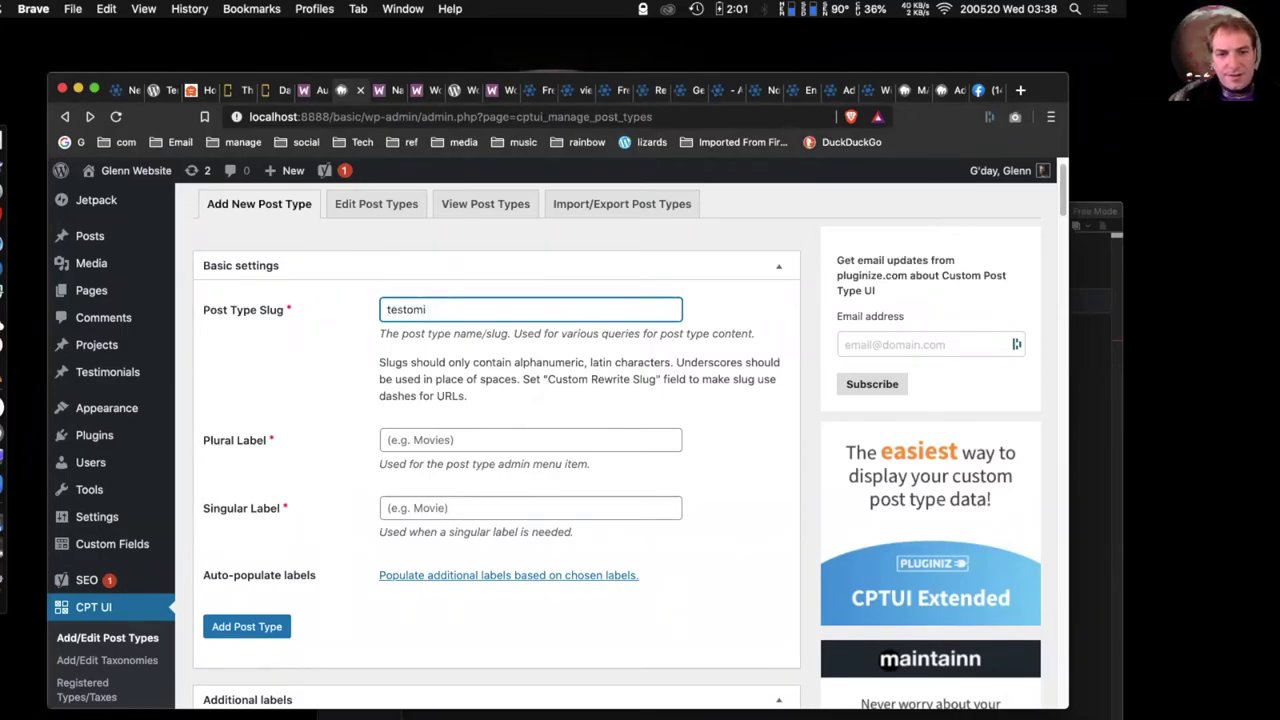
pyautogui.write('amon')
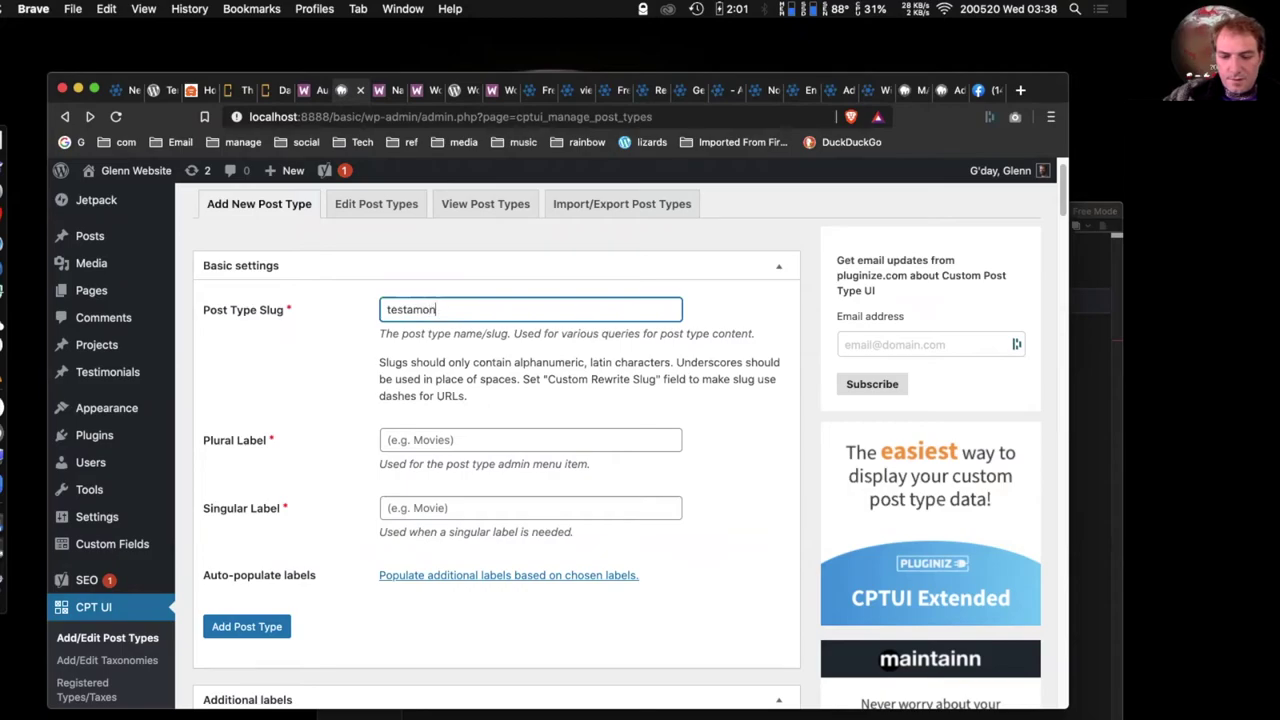
pyautogui.write('ials2')
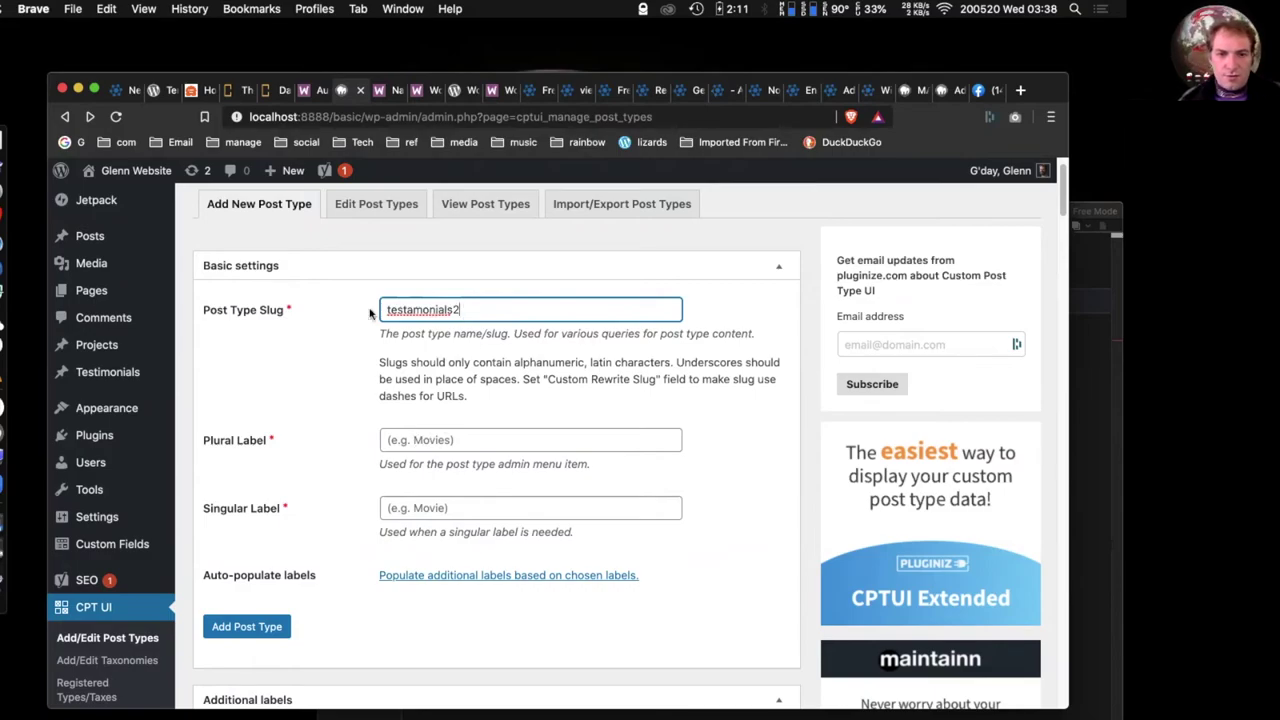
# - Set the Plural Label to Testamonials by reusing the slug text, capitalised and without the 2
pyautogui.press('super+a')
pyautogui.press('super+c')
pyautogui.click(441, 438)
pyautogui.press('super+v')
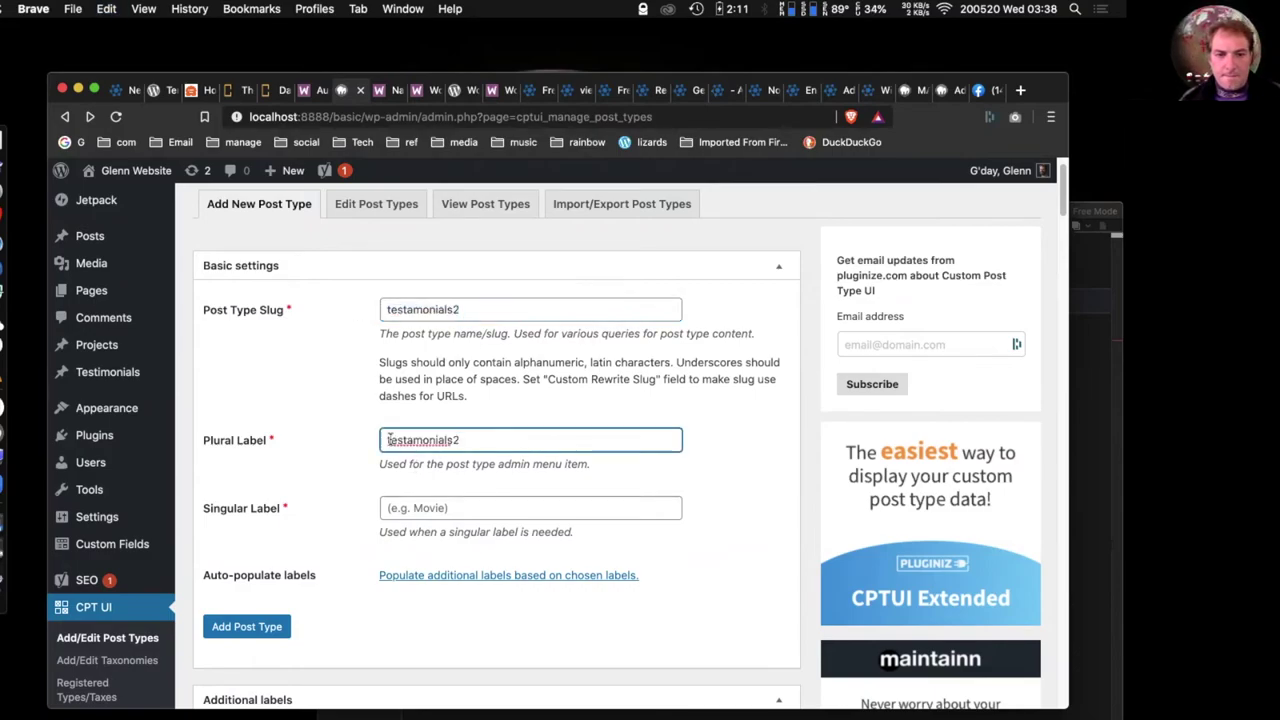
pyautogui.press('super+Left')
pyautogui.press('Delete')
pyautogui.write('T')
pyautogui.press('super+Right')
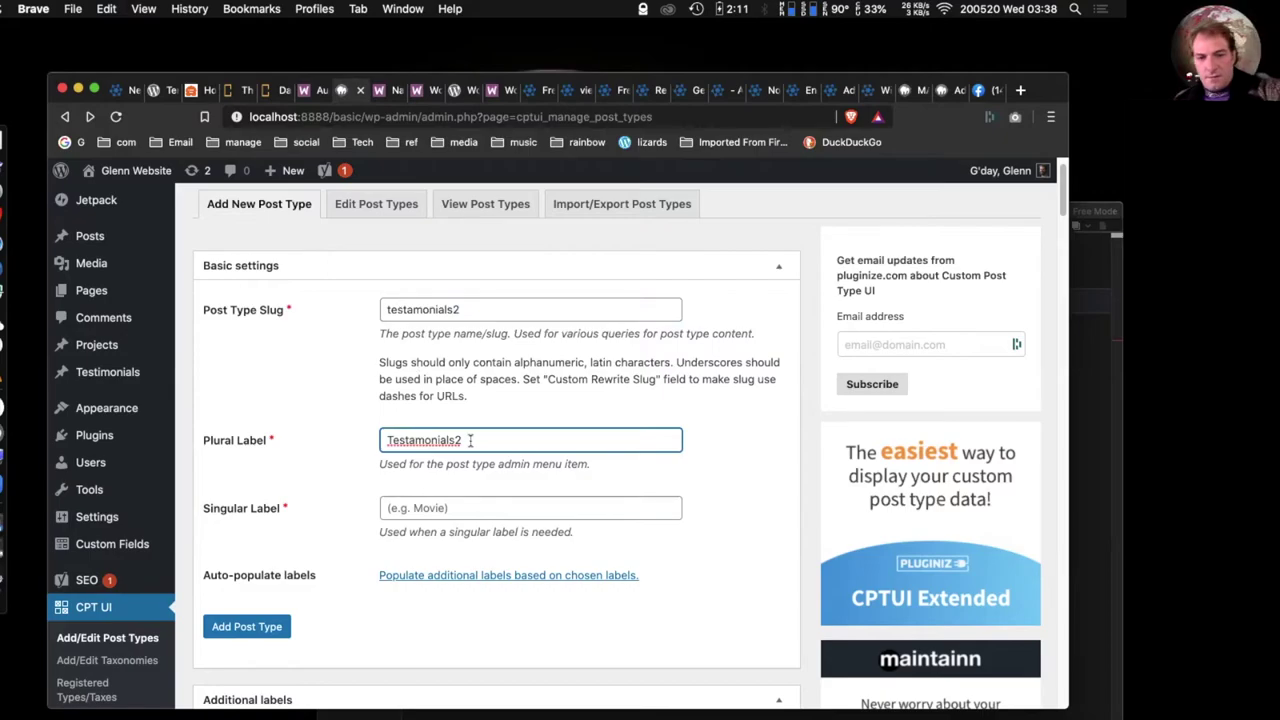
pyautogui.press('BackSpace')
# - Copy the plural label into the Singular Label and shorten it to Testamonial
pyautogui.press('super+a')
pyautogui.press('super+c')
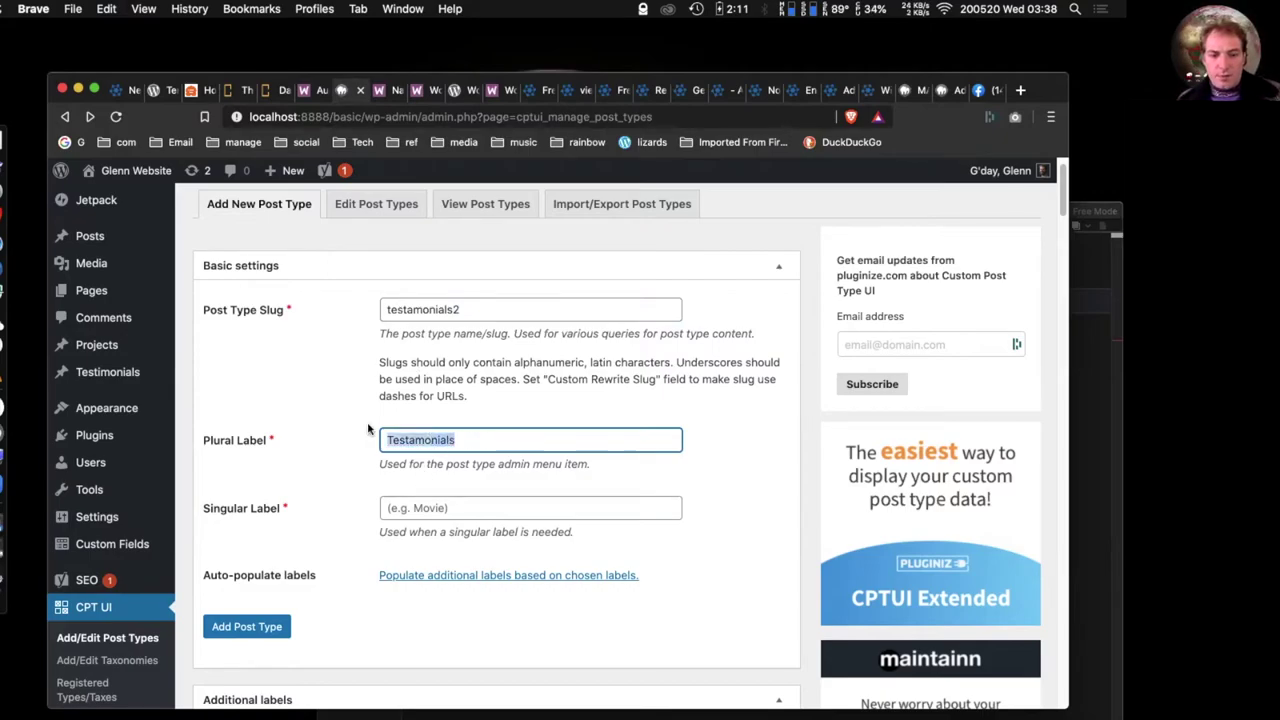
pyautogui.click(443, 508)
pyautogui.press('super+v')
pyautogui.press('BackSpace')
# - Enable Revisions among the features the new post type supports
pyautogui.scroll(-5, 458, 595)
pyautogui.scroll(-20, 458, 595)
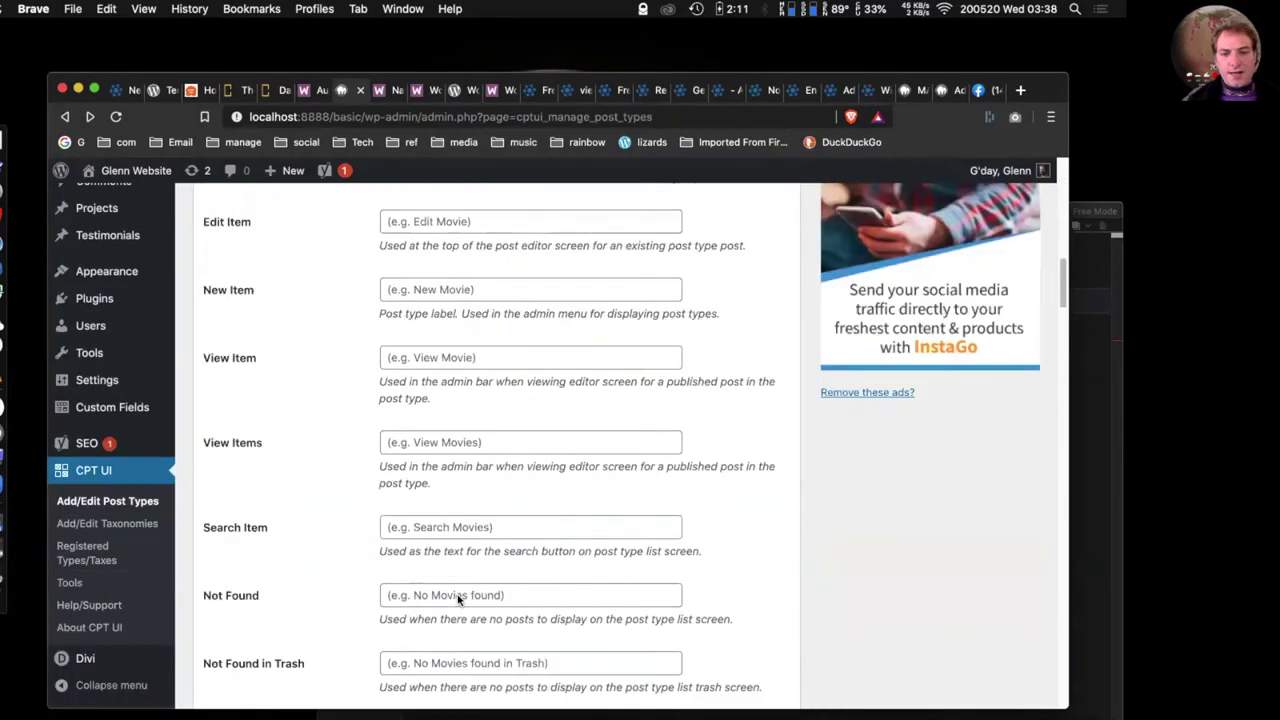
pyautogui.scroll(20, 458, 598)
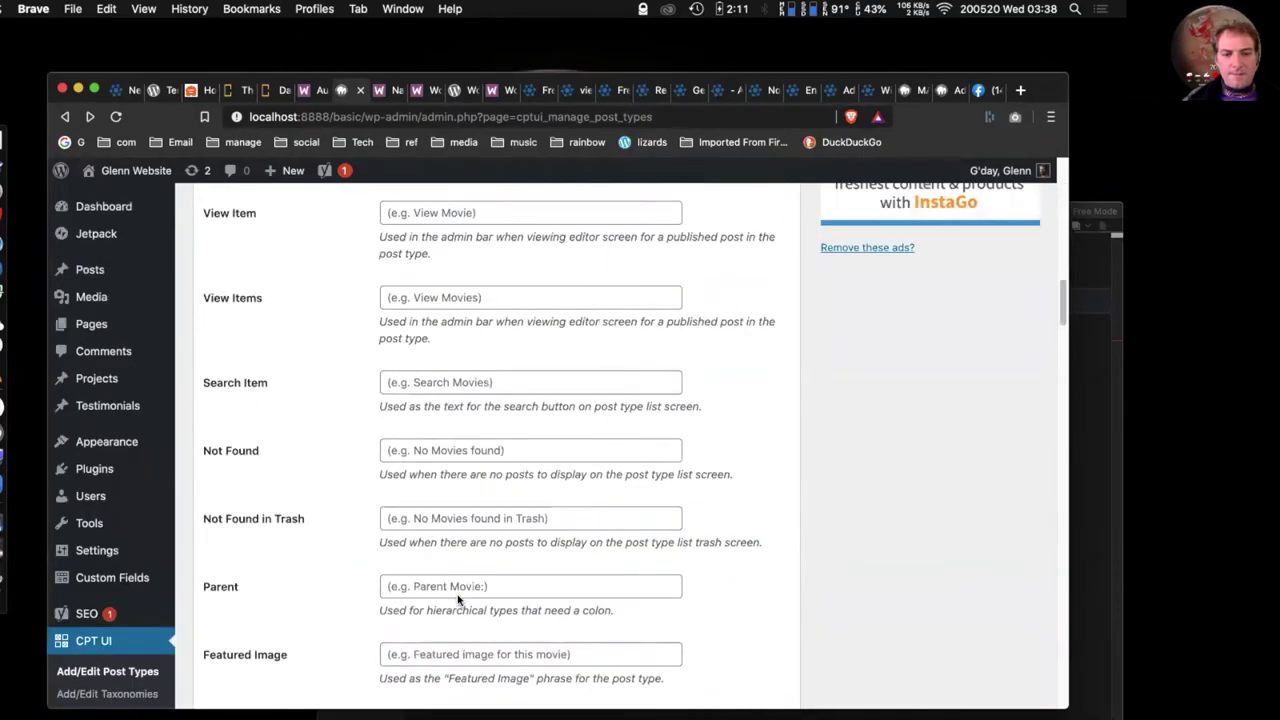
pyautogui.scroll(-15, 458, 598)
pyautogui.scroll(-20, 458, 598)
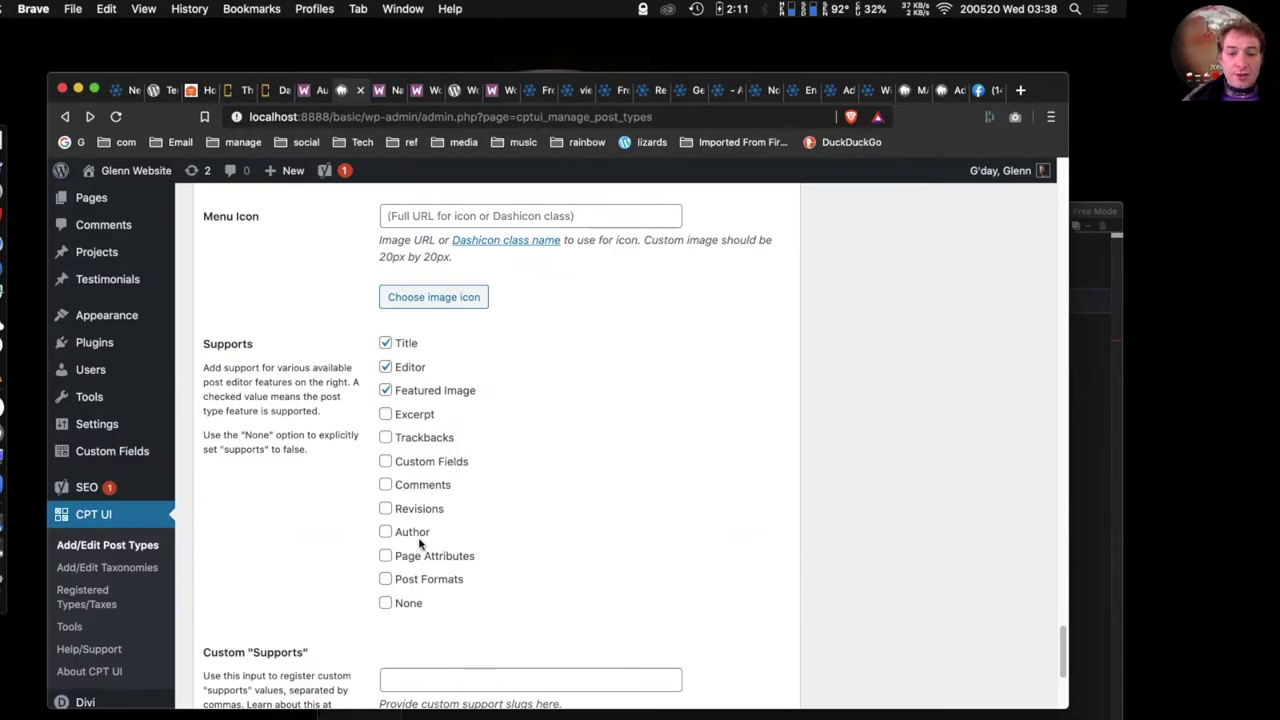
pyautogui.click(385, 508)
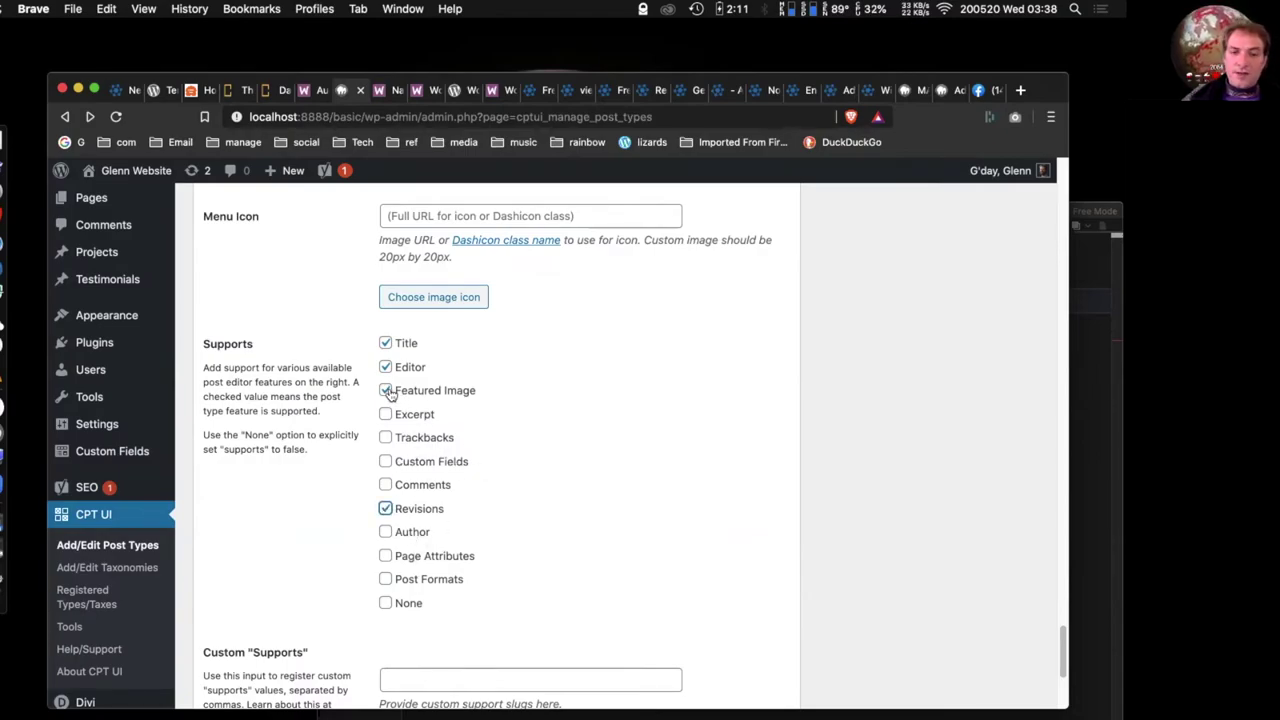
# - Add the testamonials2 post type to the site with the configured labels and supports
pyautogui.scroll(20, 517, 409)
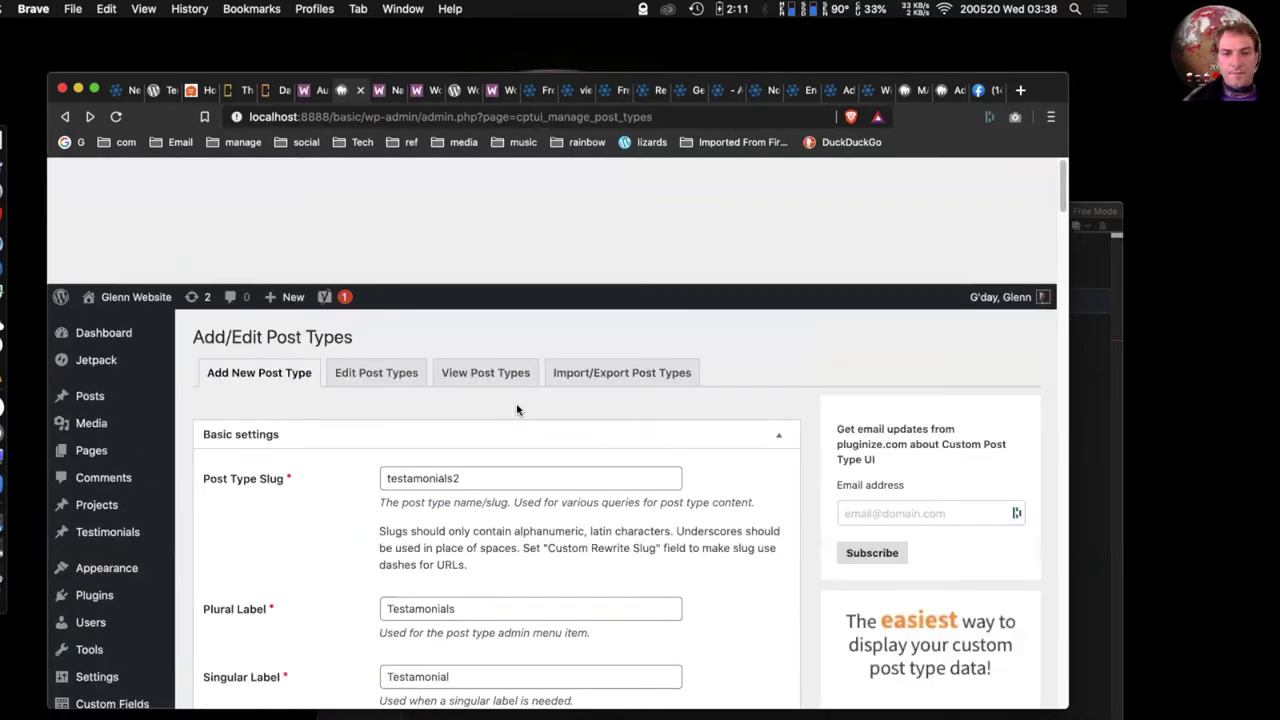
pyautogui.scroll(-3, 517, 409)
pyautogui.click(246, 525)
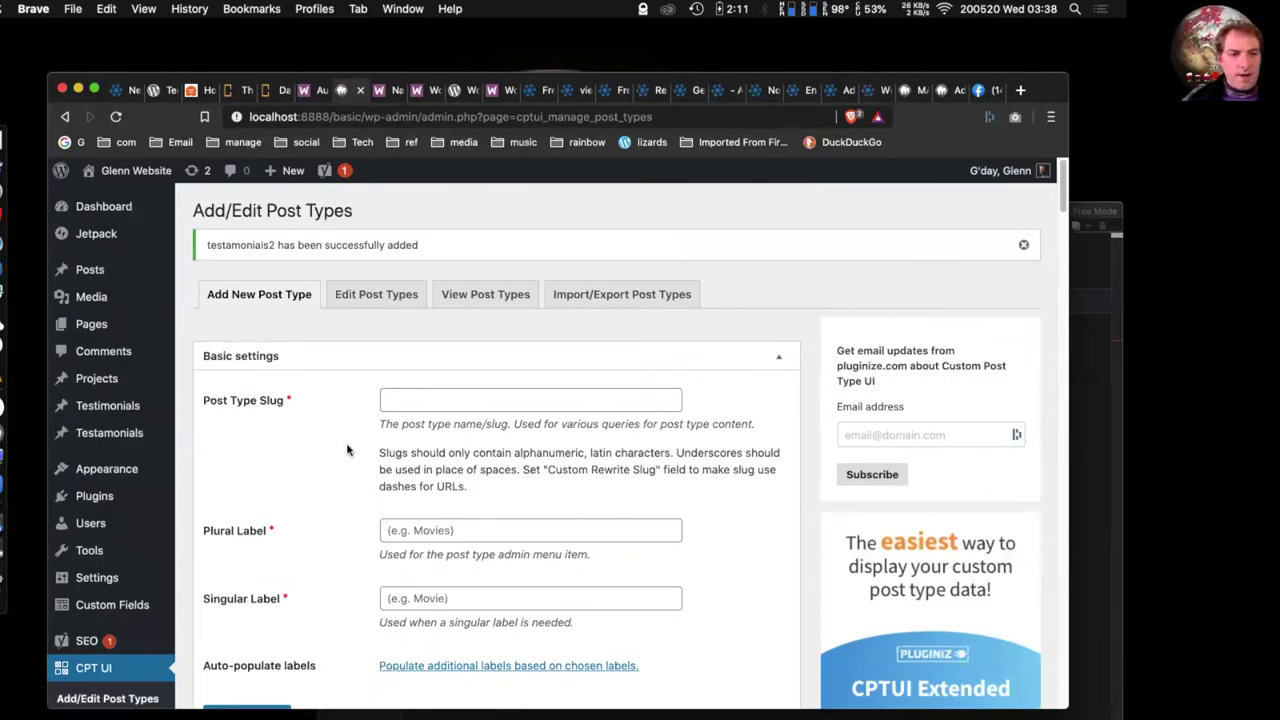
# - Create a new Testamonials entry titled with the client's first name and containing the paragraph "great work"
pyautogui.moveTo(112, 437)
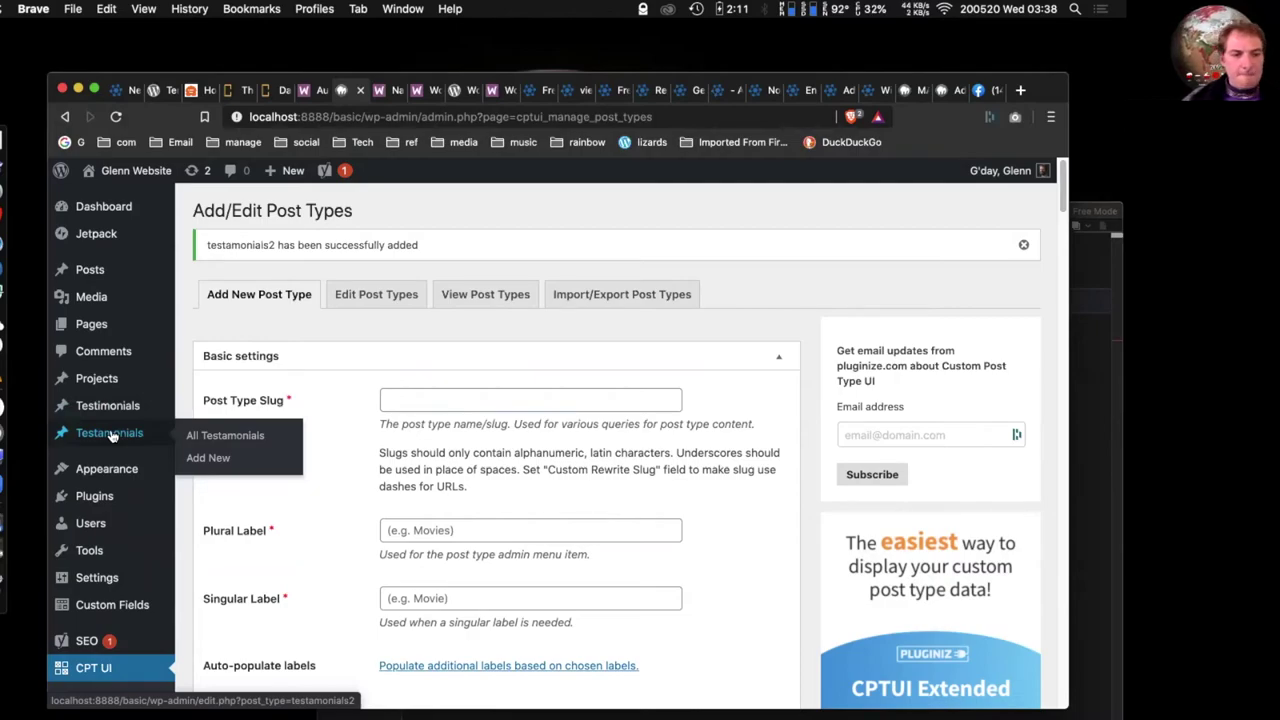
pyautogui.click(209, 458)
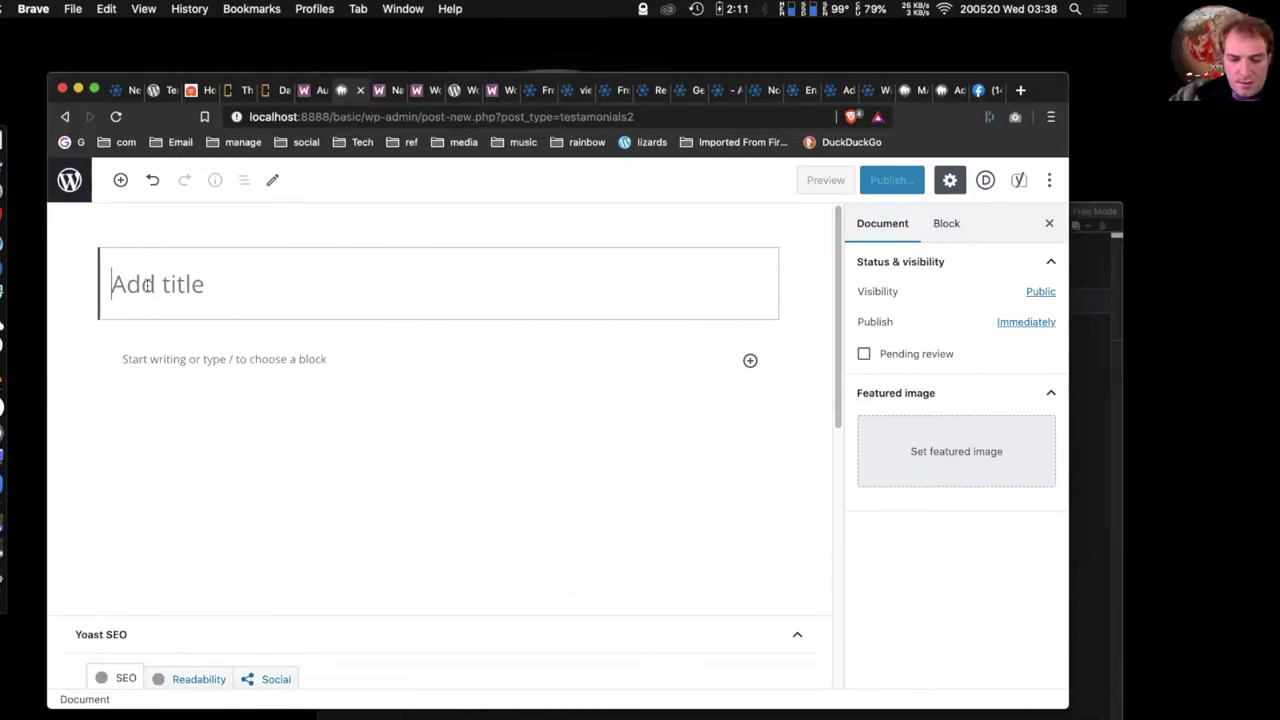
pyautogui.write('jane')
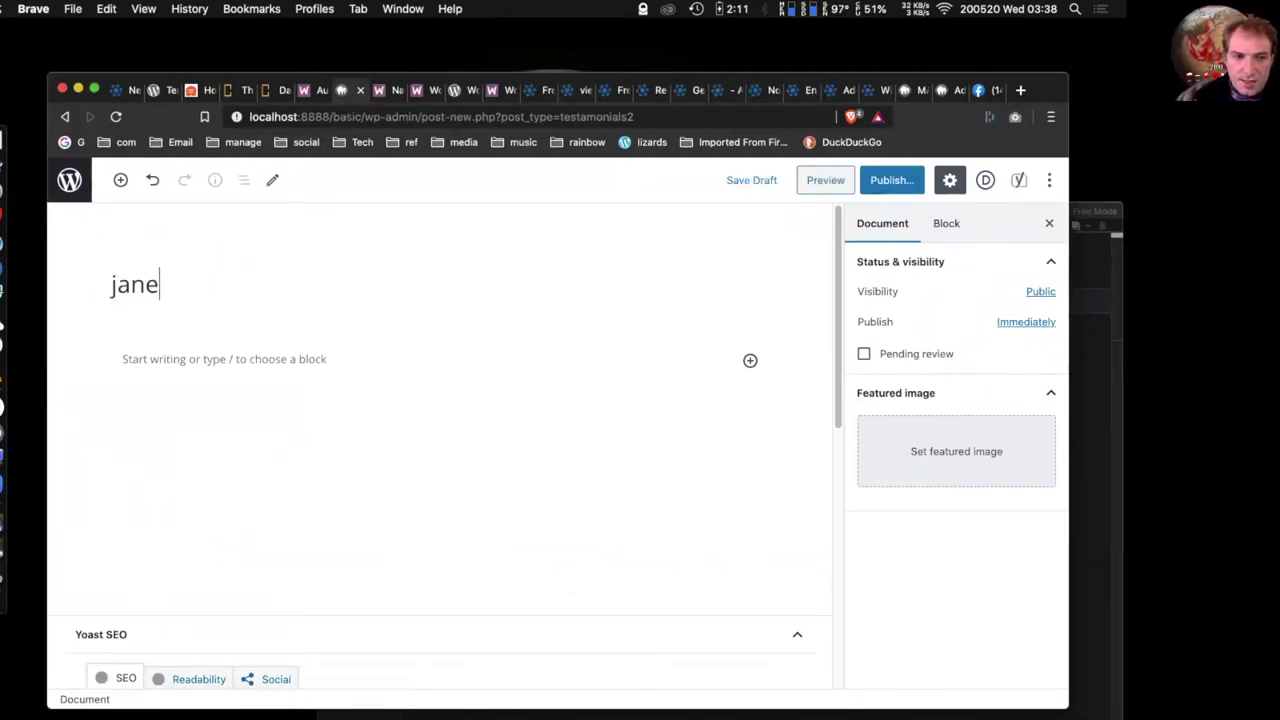
pyautogui.click(174, 357)
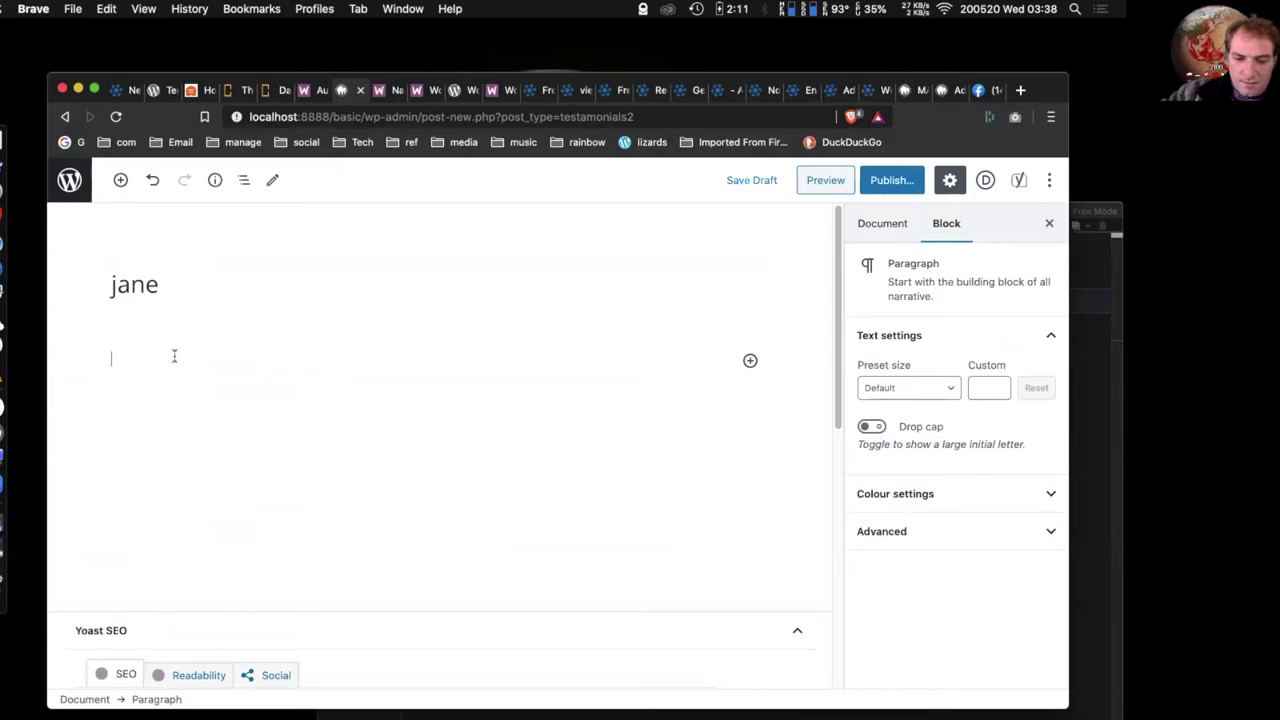
pyautogui.write('great work')
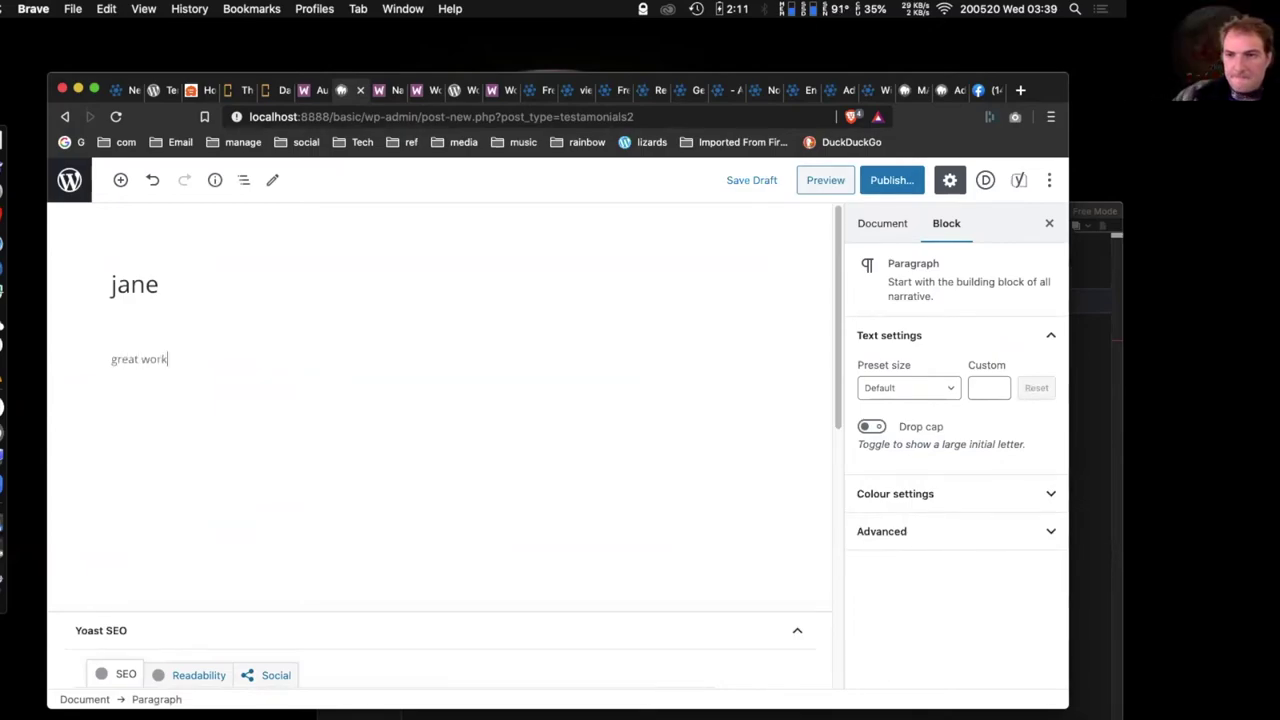
# - Publish the new testimonial entry and open its preview on the site
pyautogui.click(876, 172)
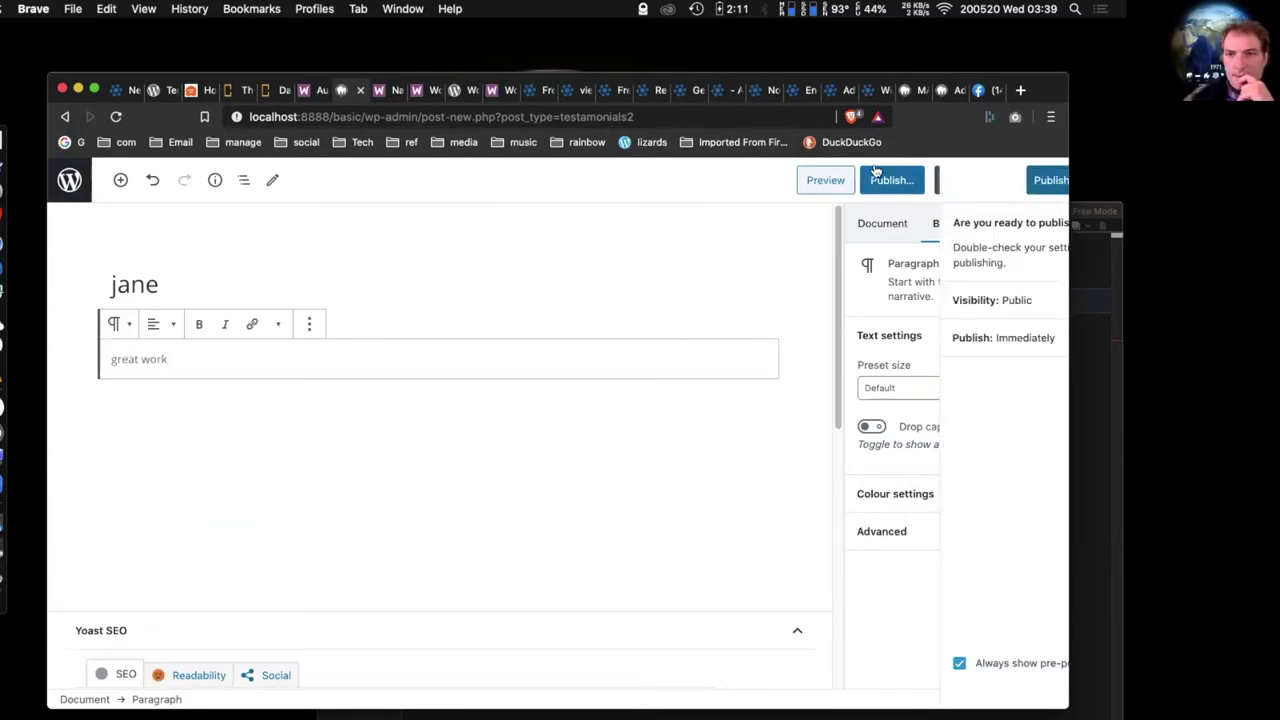
pyautogui.click(955, 180)
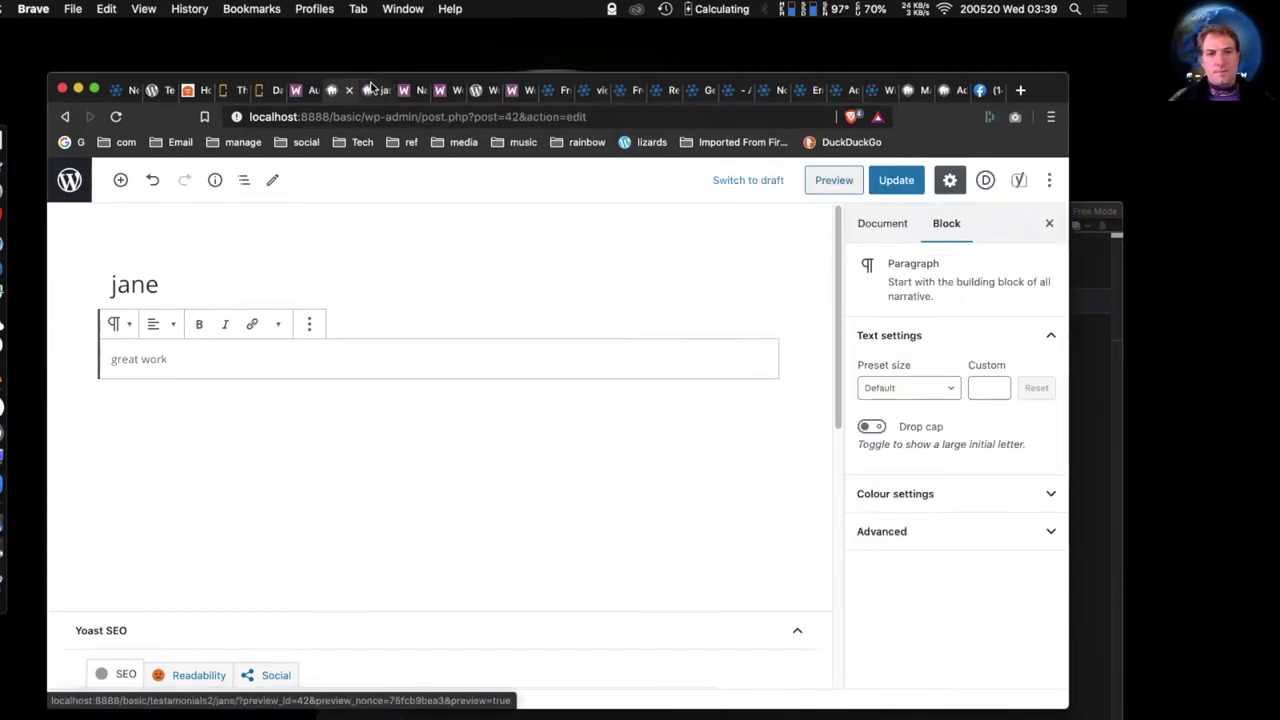
pyautogui.click(370, 89)
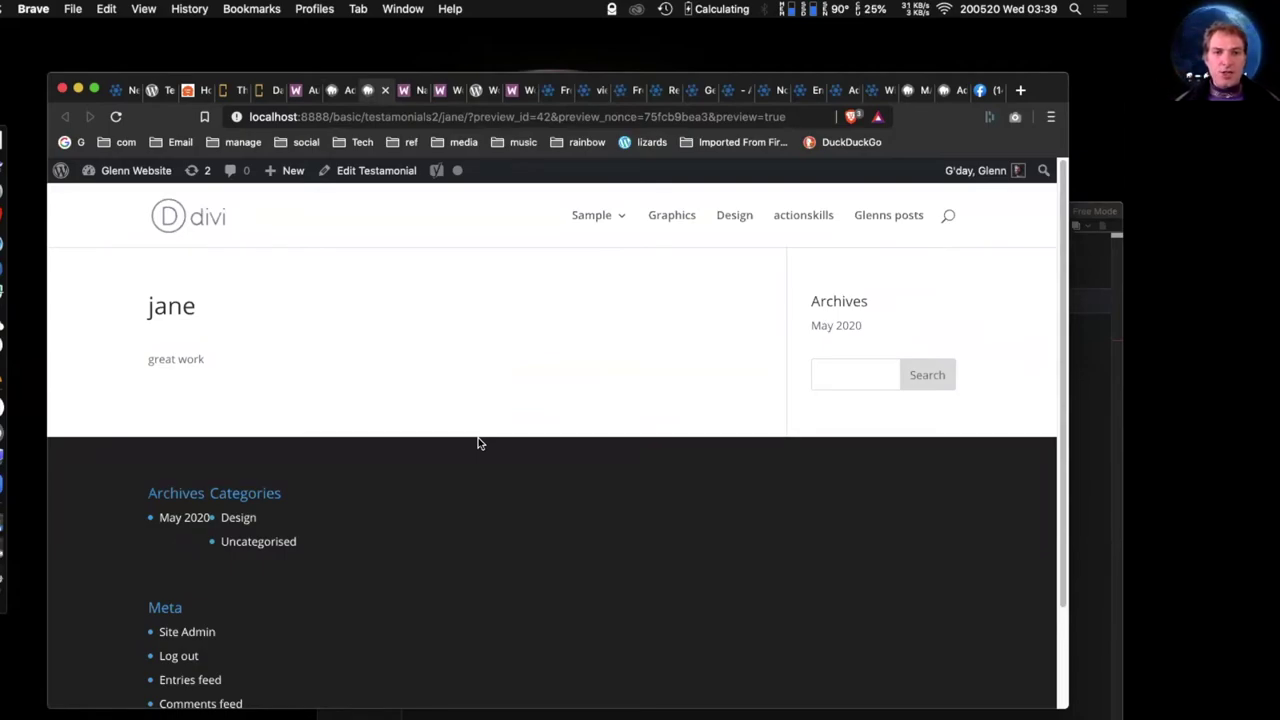
# - Examine the testimonial preview's web address, highlighting the site path and the testamonials2 slug
pyautogui.moveTo(368, 116); pyautogui.dragTo(236, 114)
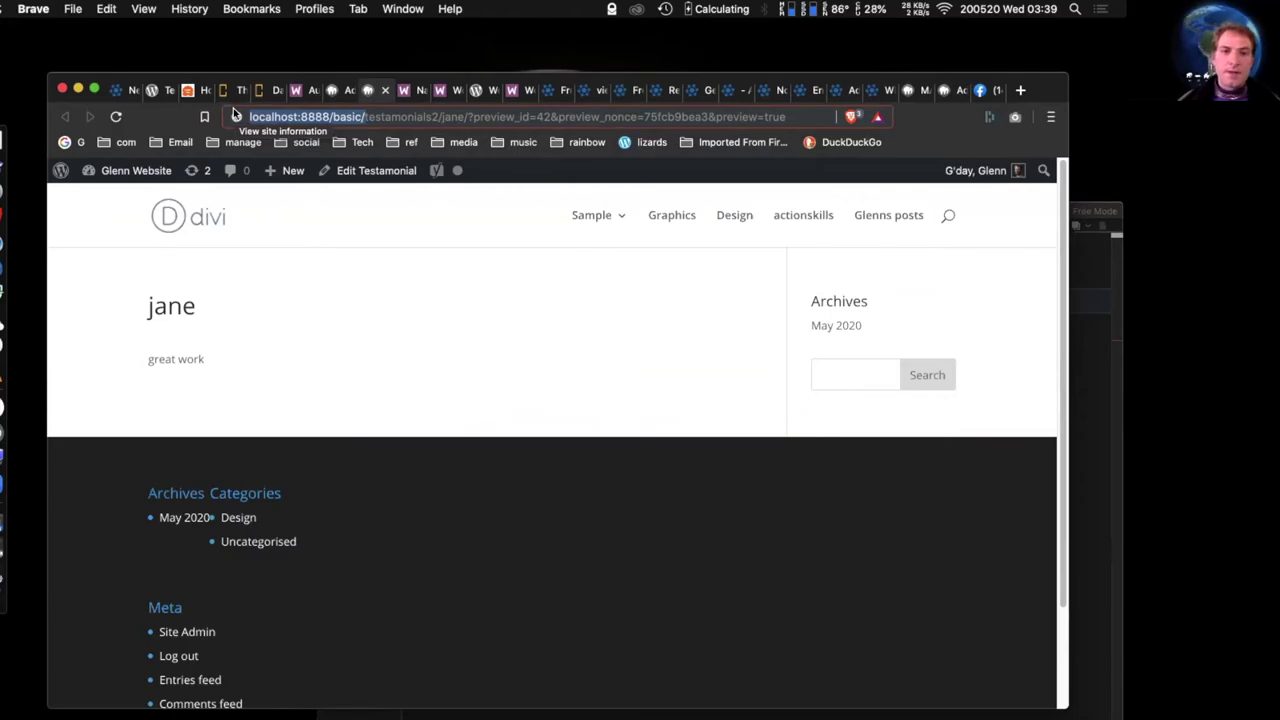
pyautogui.click(415, 112)
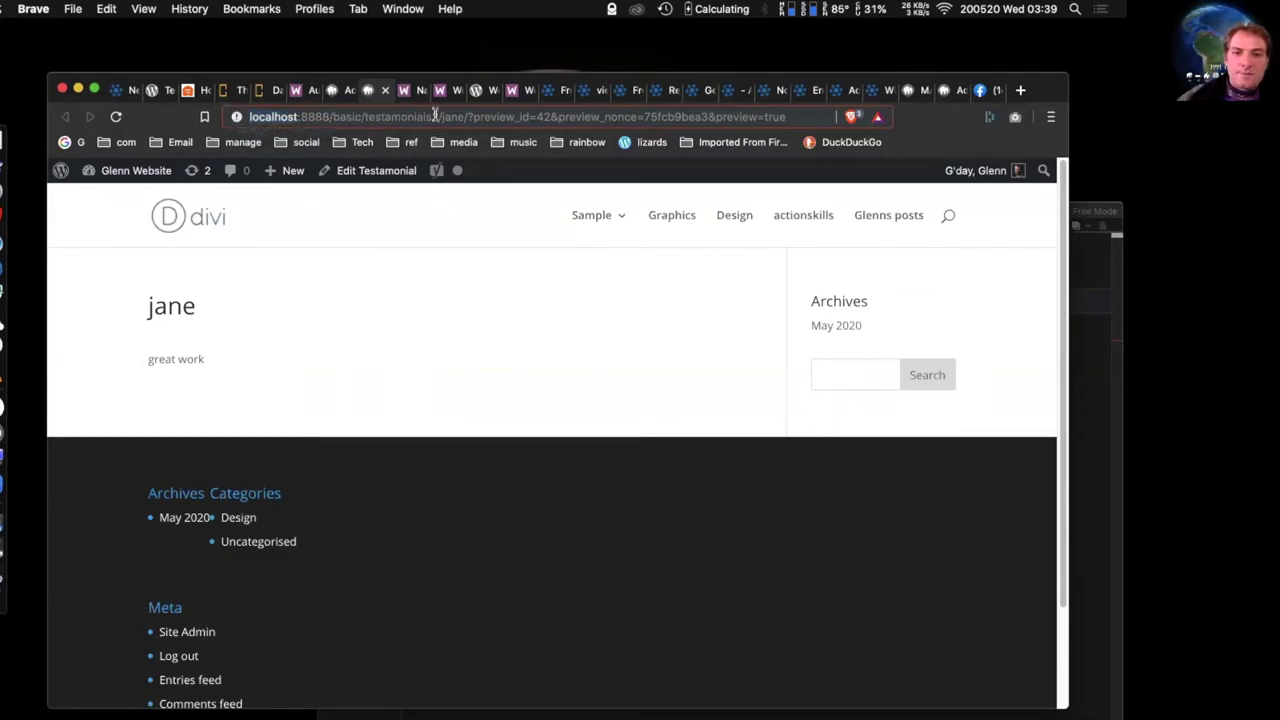
pyautogui.moveTo(438, 112); pyautogui.dragTo(363, 116)
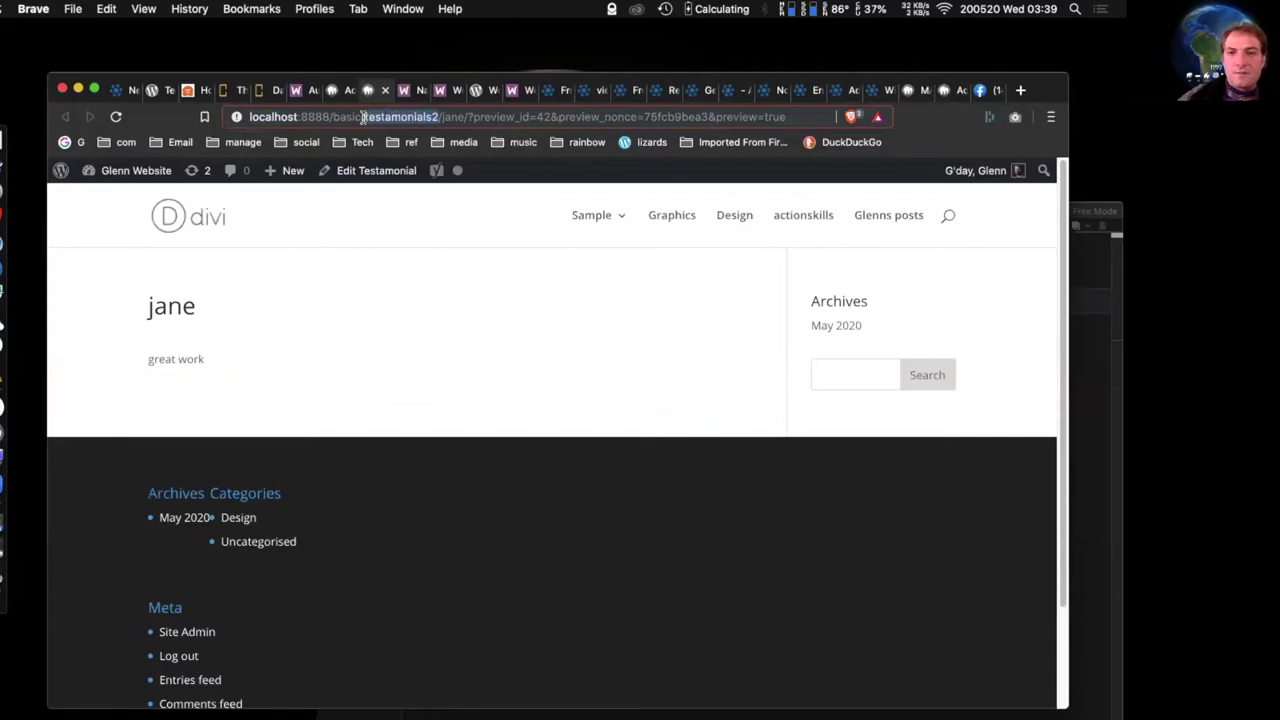
# - Open the "User pathways and planning our tech stack" webinar from the ActionSkills webinars list separately and highlight the webinars slug in its address
pyautogui.click(703, 92)
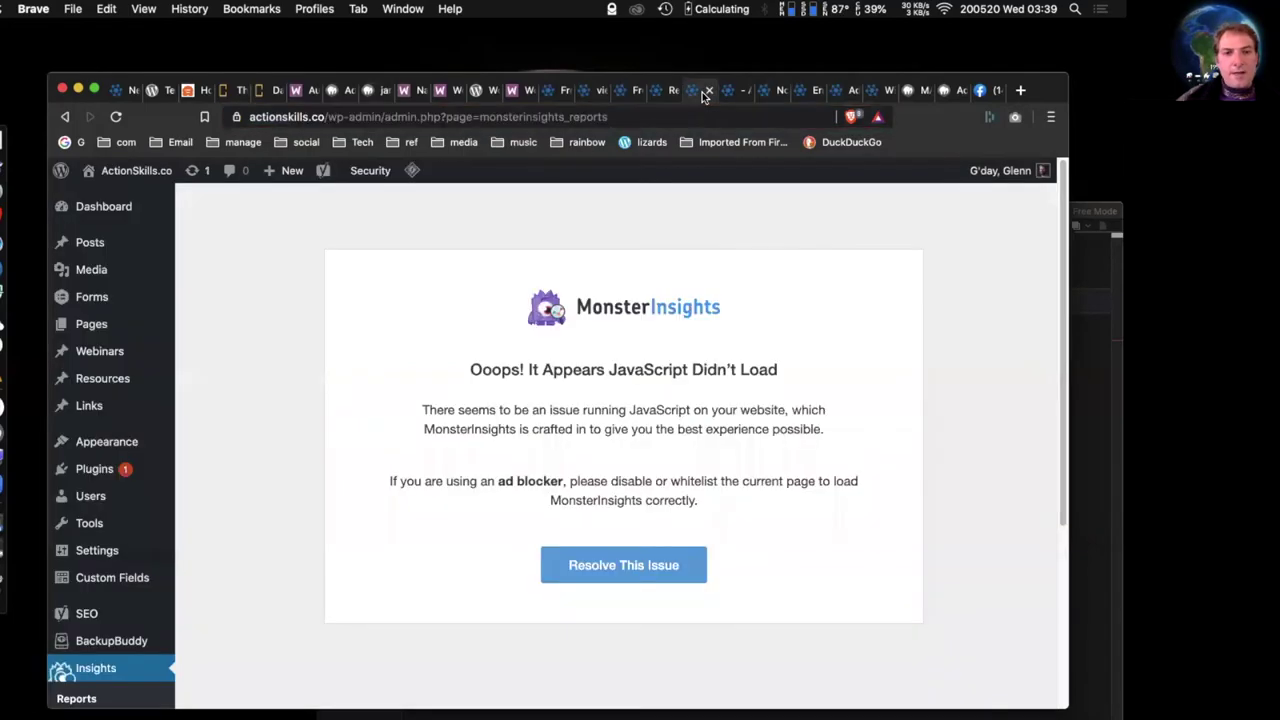
pyautogui.click(783, 95)
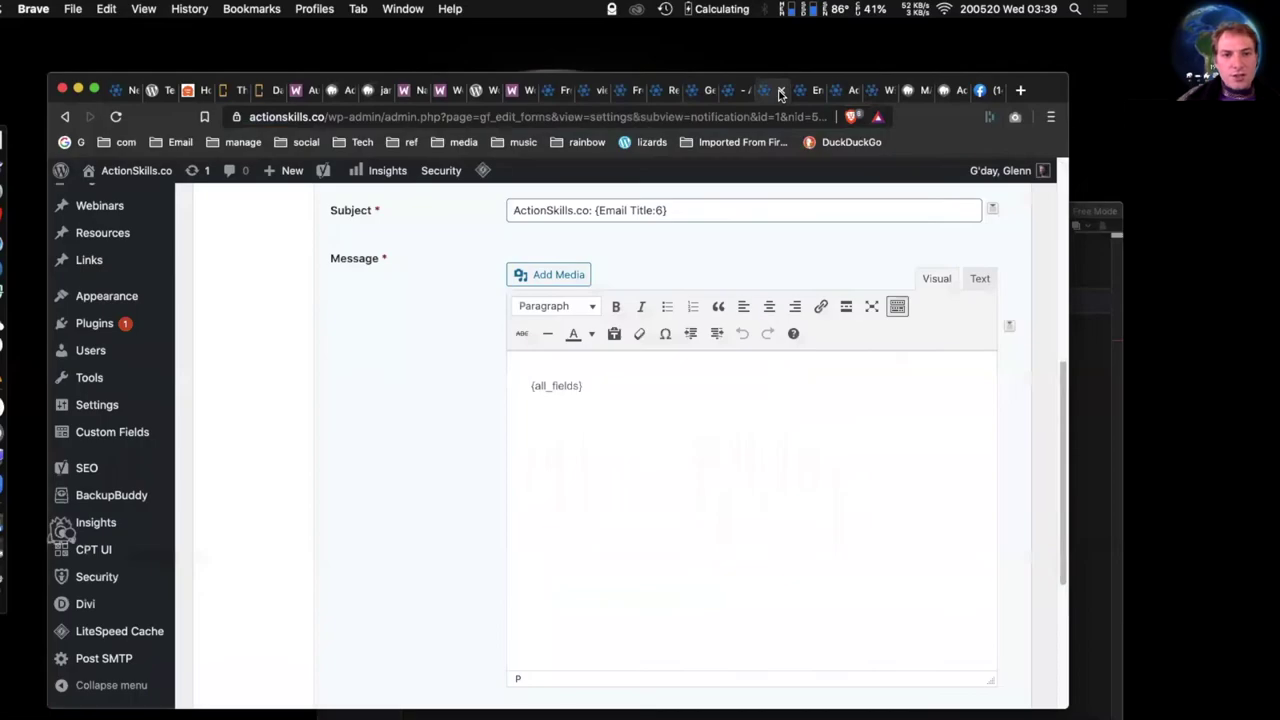
pyautogui.click(846, 92)
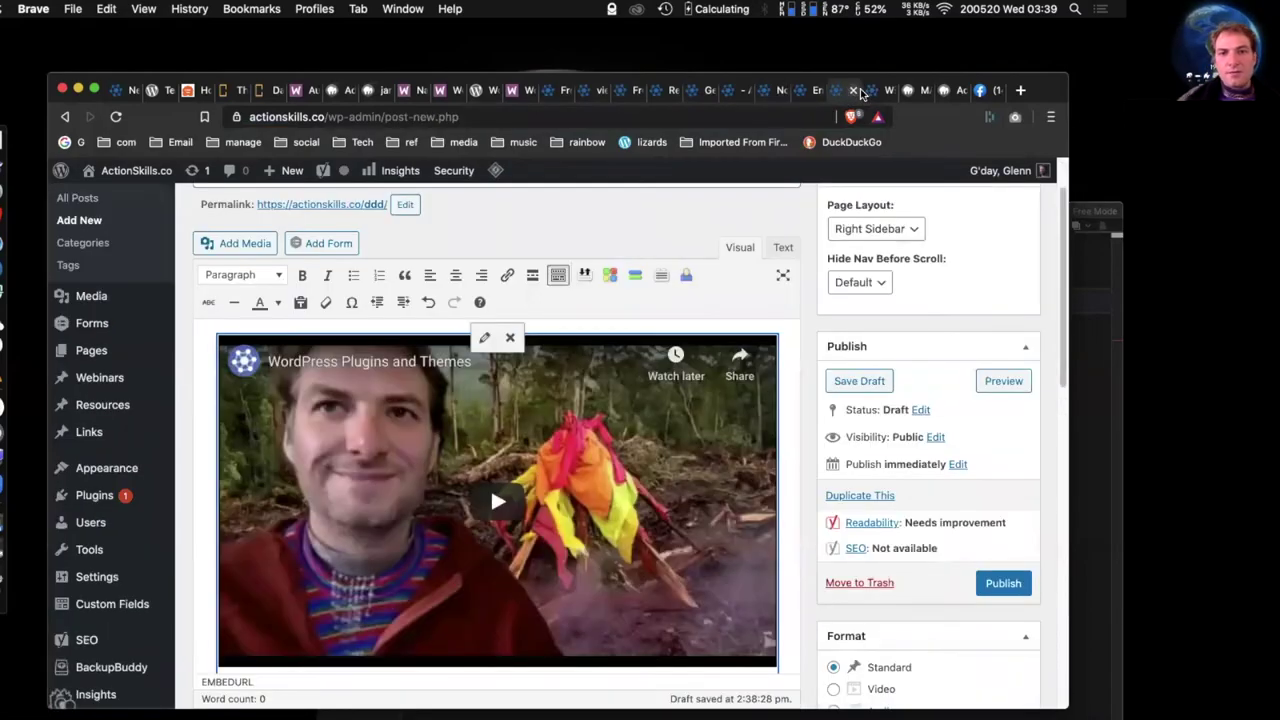
pyautogui.click(880, 92)
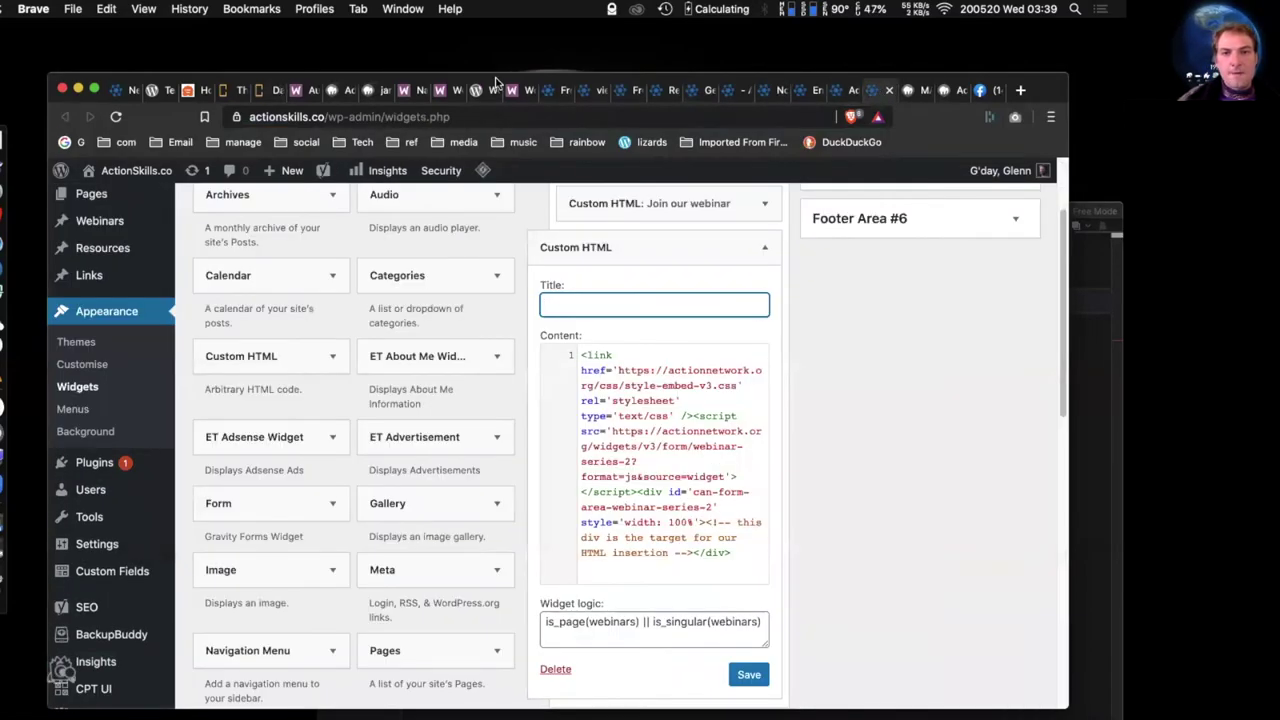
pyautogui.click(561, 91)
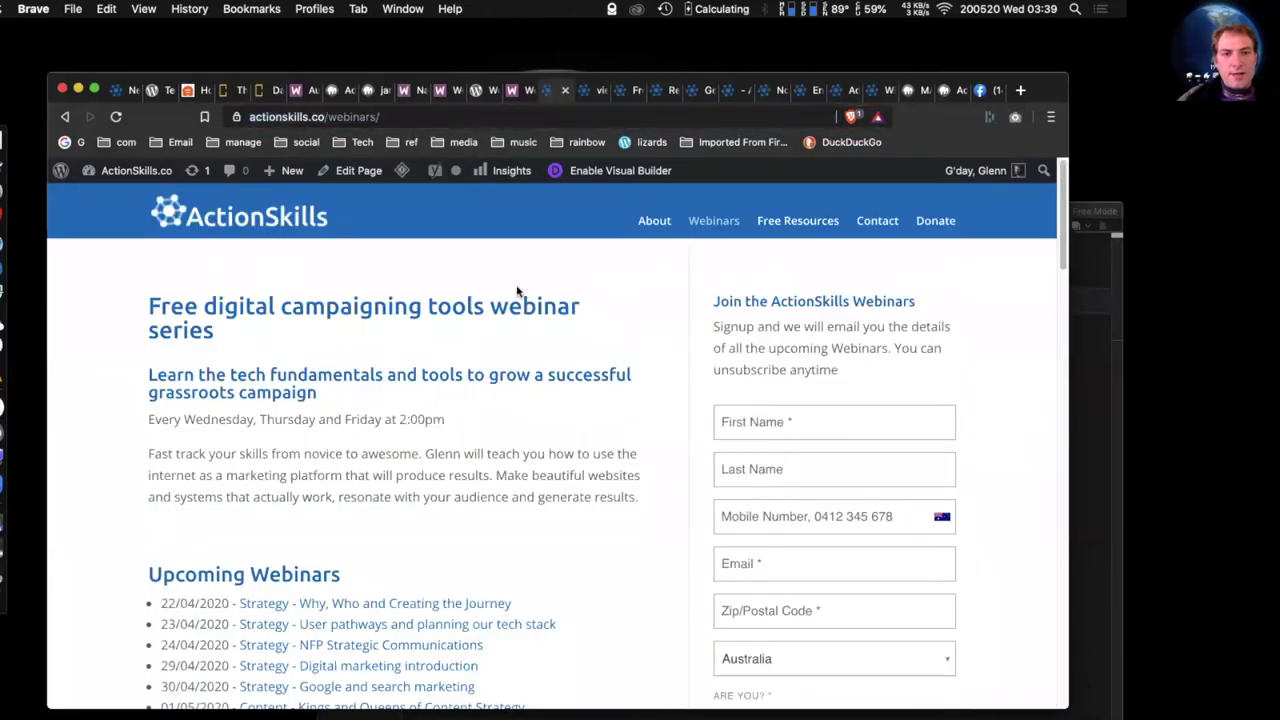
pyautogui.scroll(-3, 463, 543)
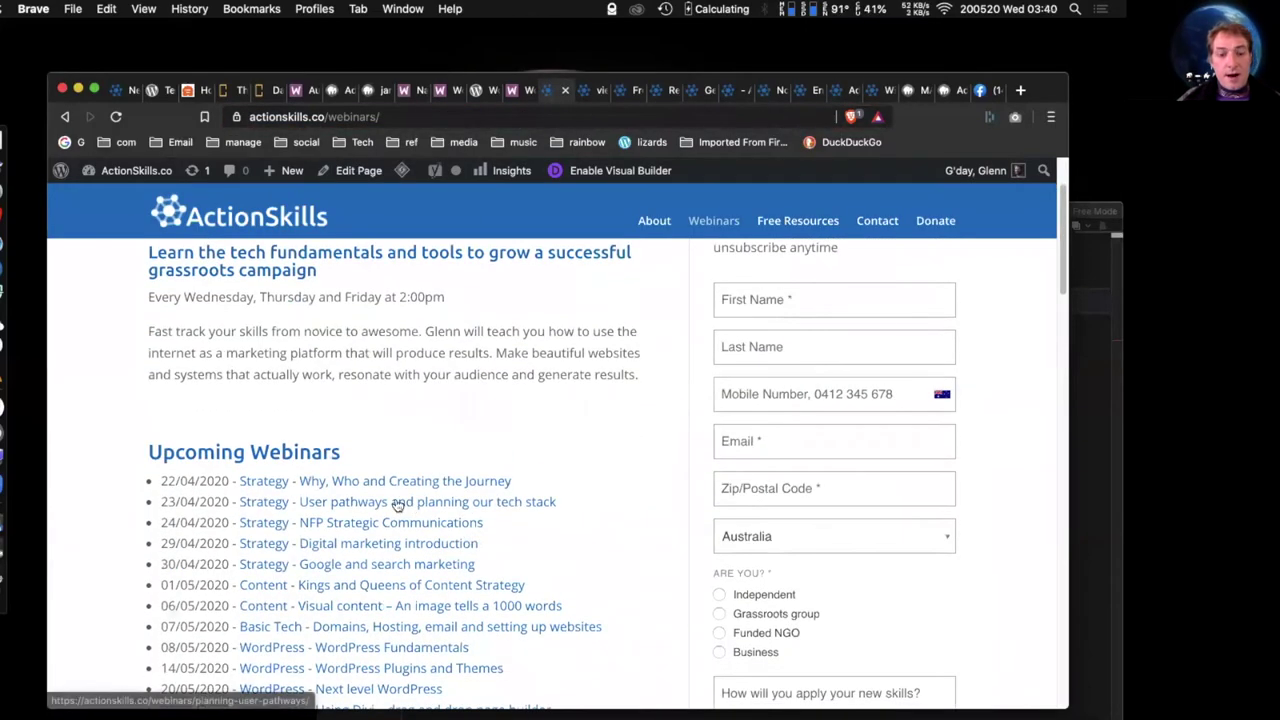
pyautogui.rightClick(396, 502)
pyautogui.click(481, 472)
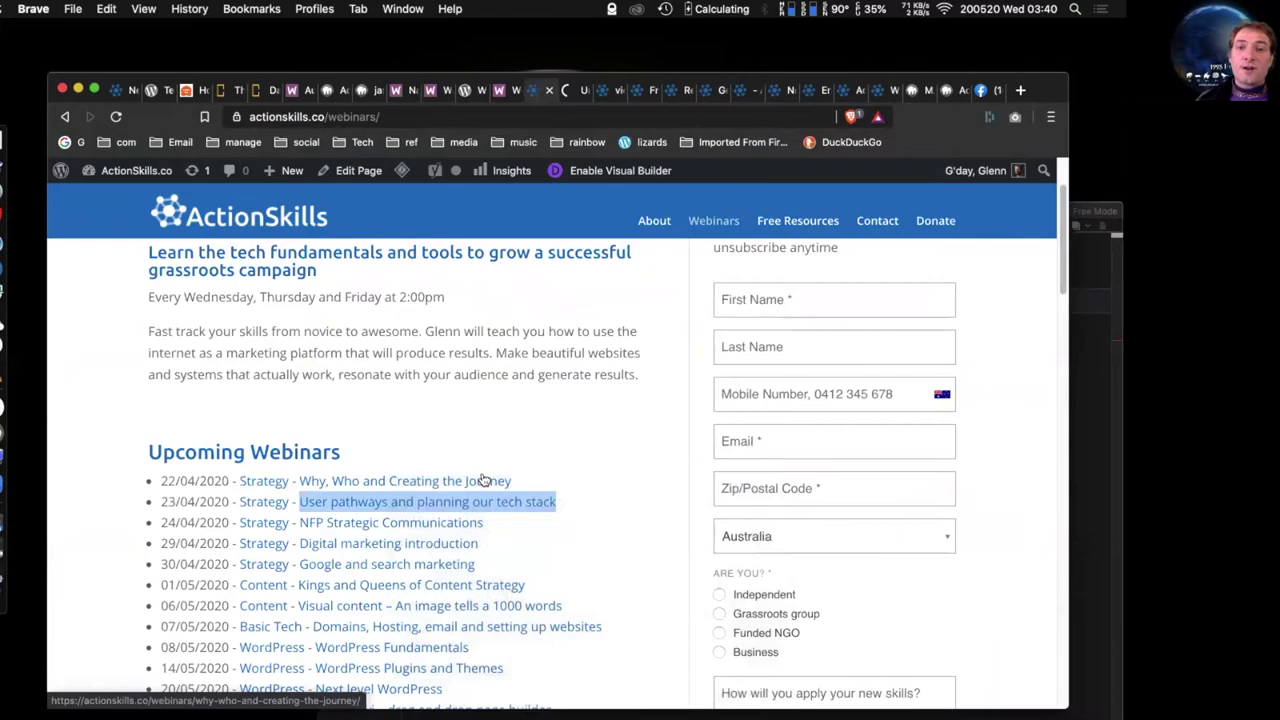
pyautogui.click(579, 91)
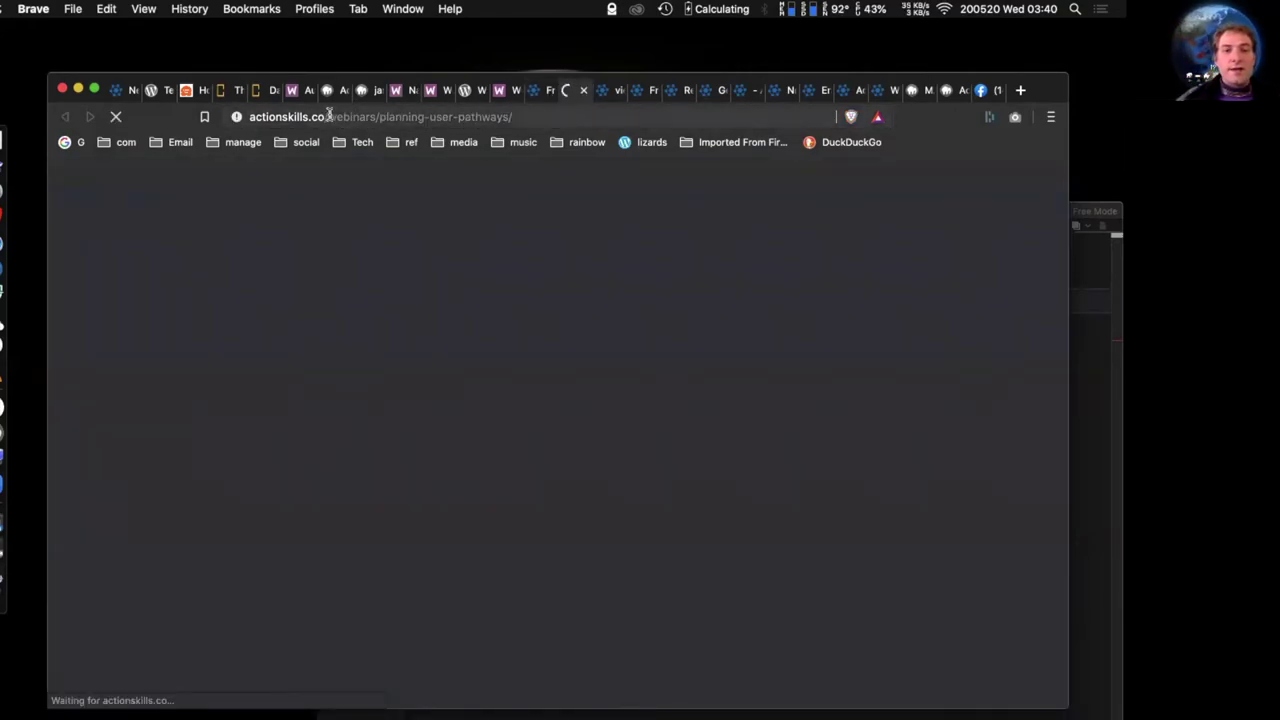
pyautogui.moveTo(328, 116); pyautogui.dragTo(378, 117)
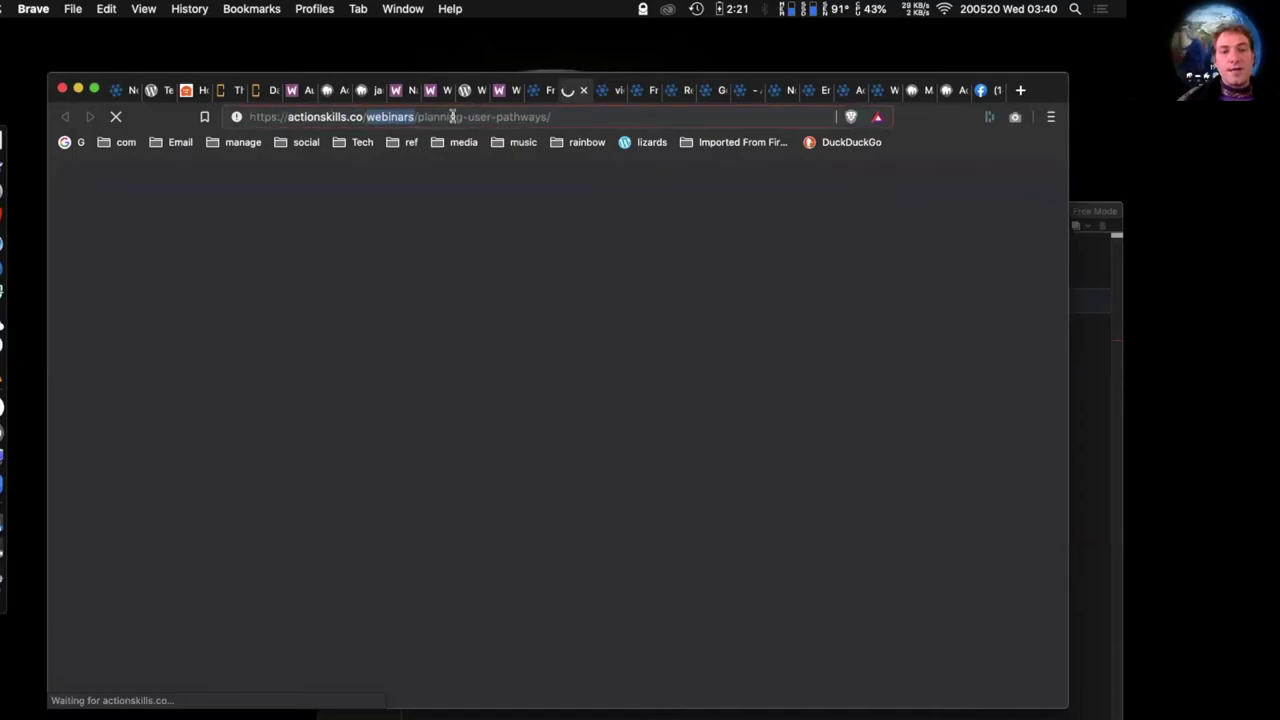
# - Close the donate page's source view and show the Webinars post type's admin options on the ActionSkills site
pyautogui.click(618, 91)
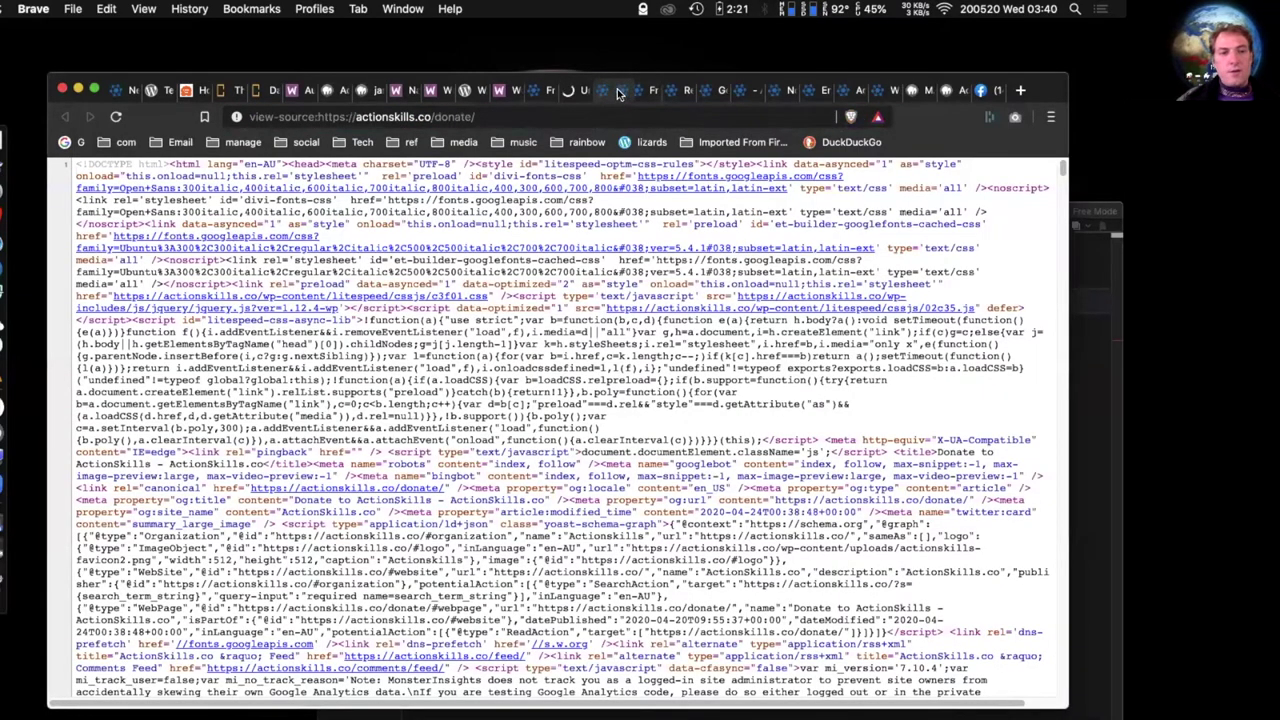
pyautogui.click(618, 91)
pyautogui.click(644, 92)
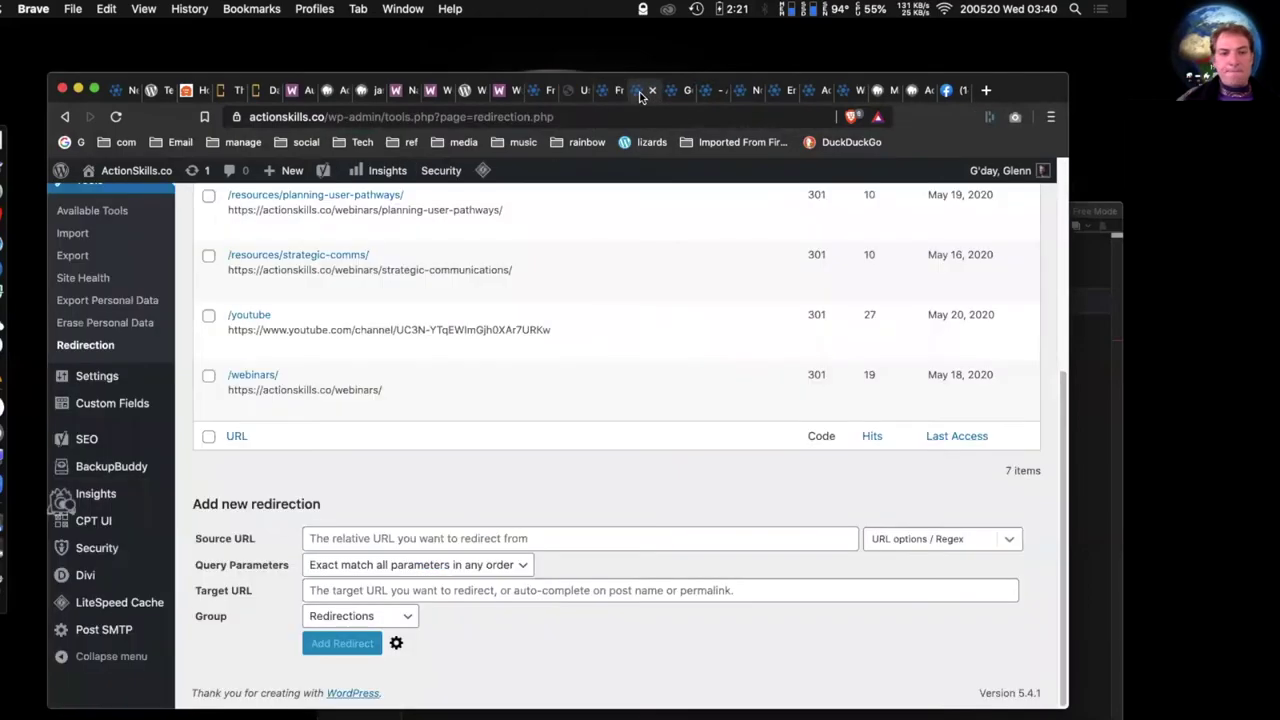
pyautogui.press('super+w')
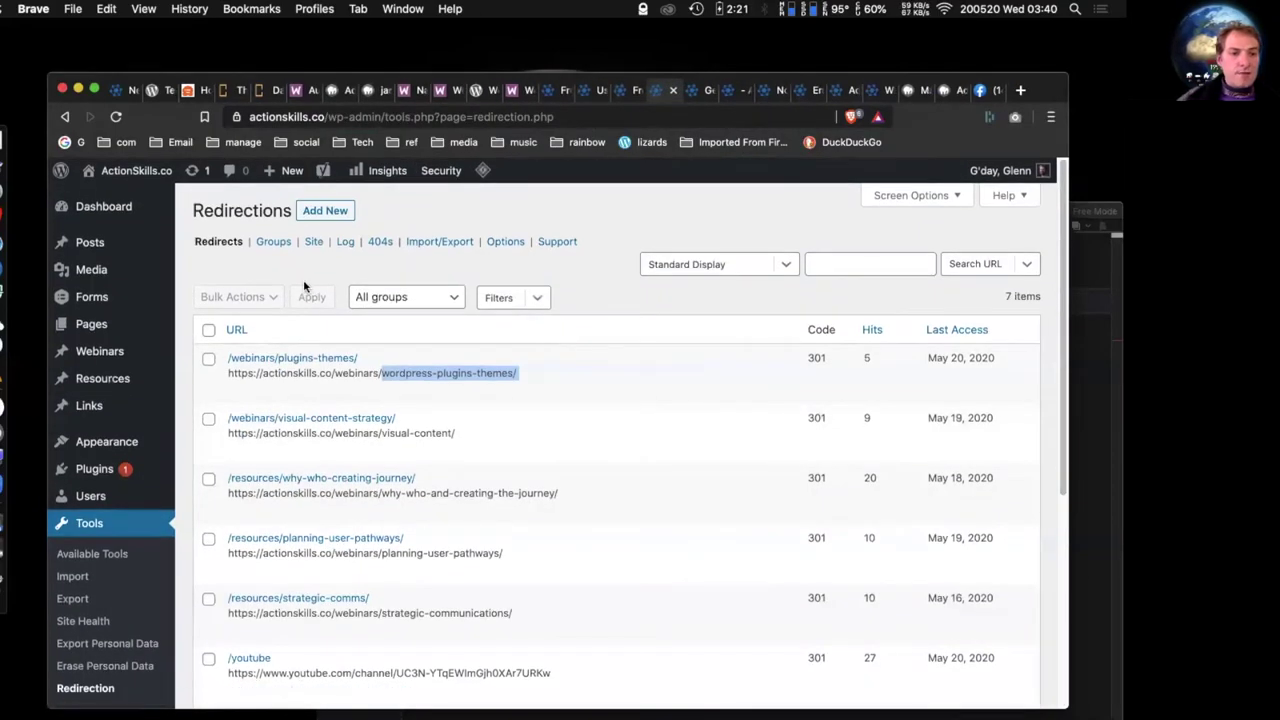
pyautogui.moveTo(103, 361)
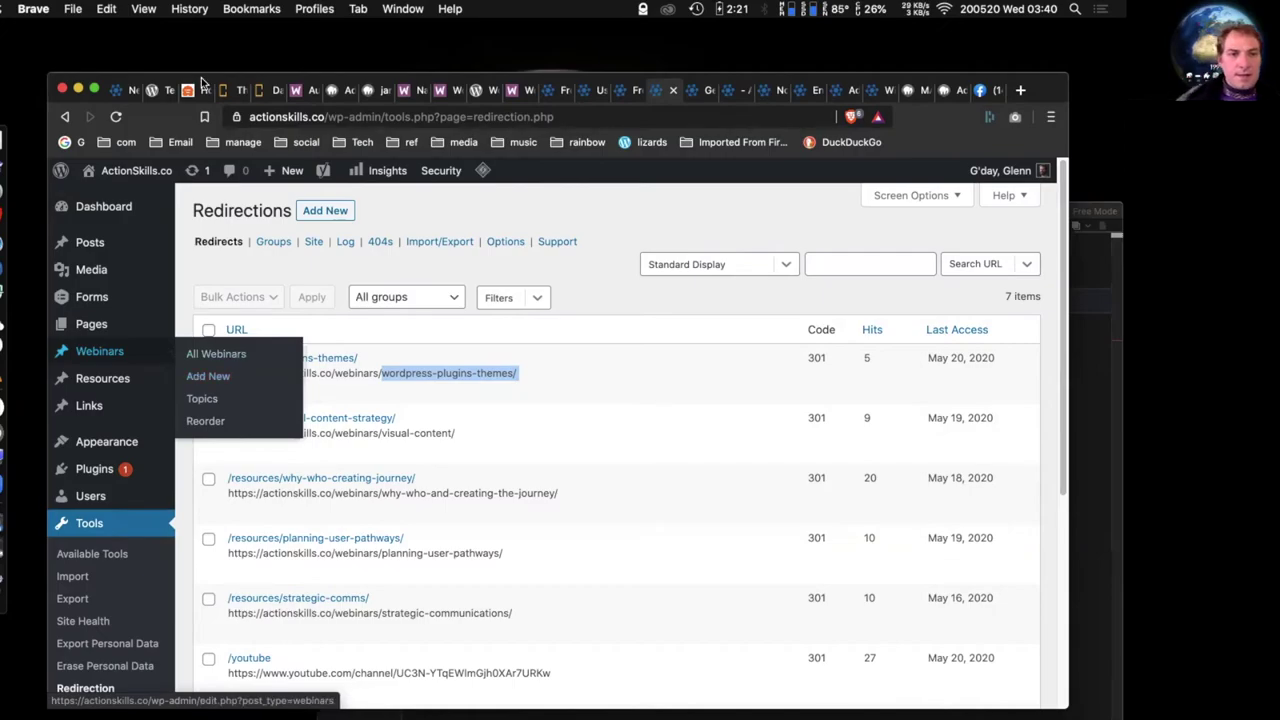
# - Review the webinar notes and the User pathways webinar page, and start a new Webinars entry in the ActionSkills admin
pyautogui.click(124, 90)
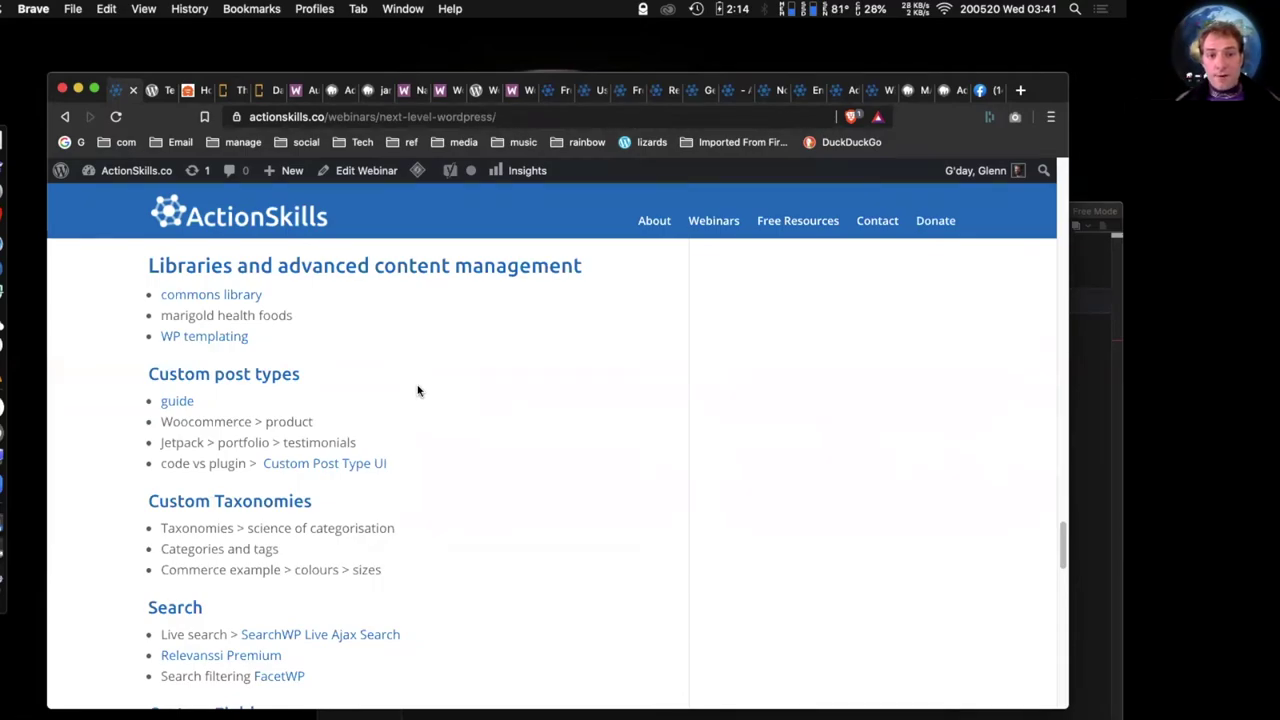
pyautogui.click(590, 91)
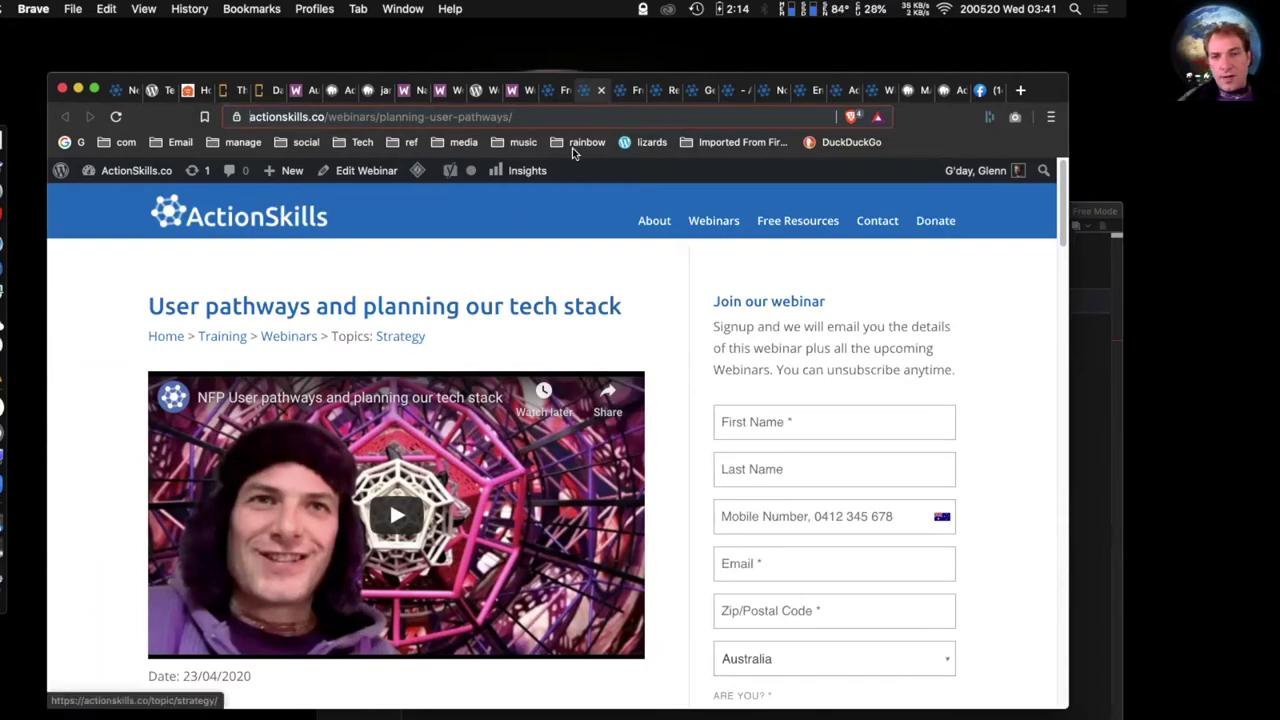
pyautogui.click(622, 91)
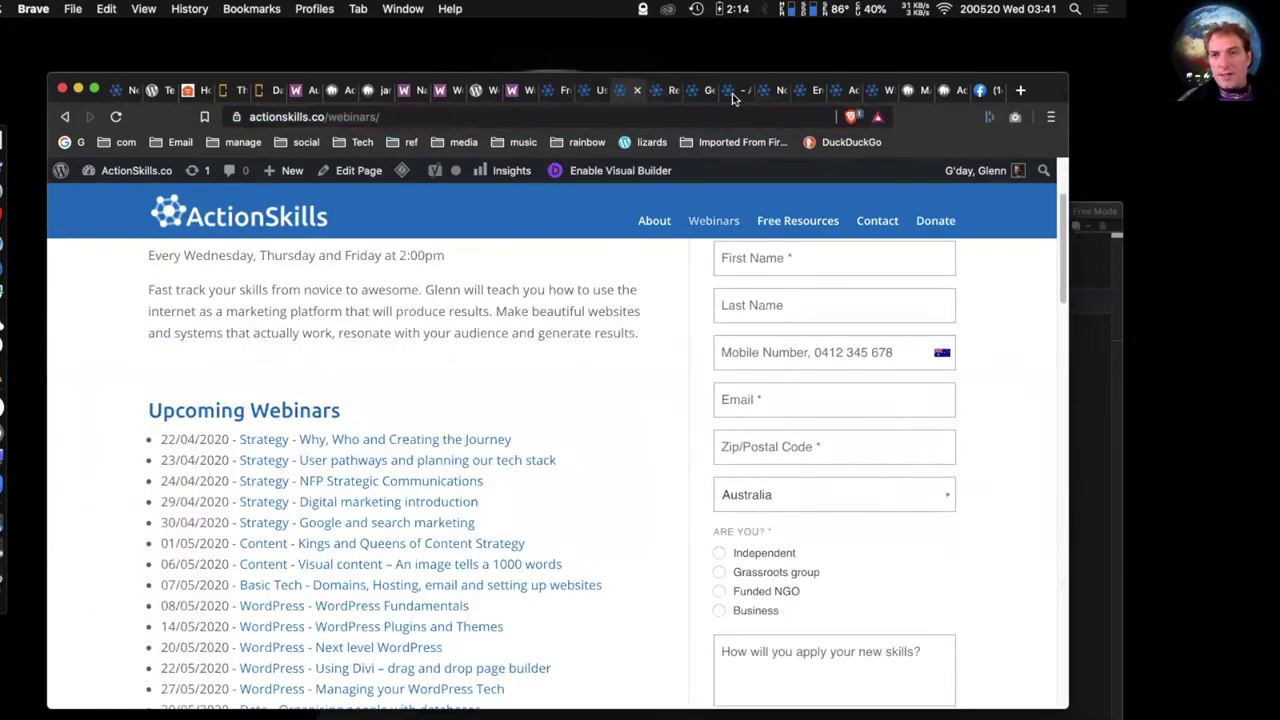
pyautogui.click(667, 91)
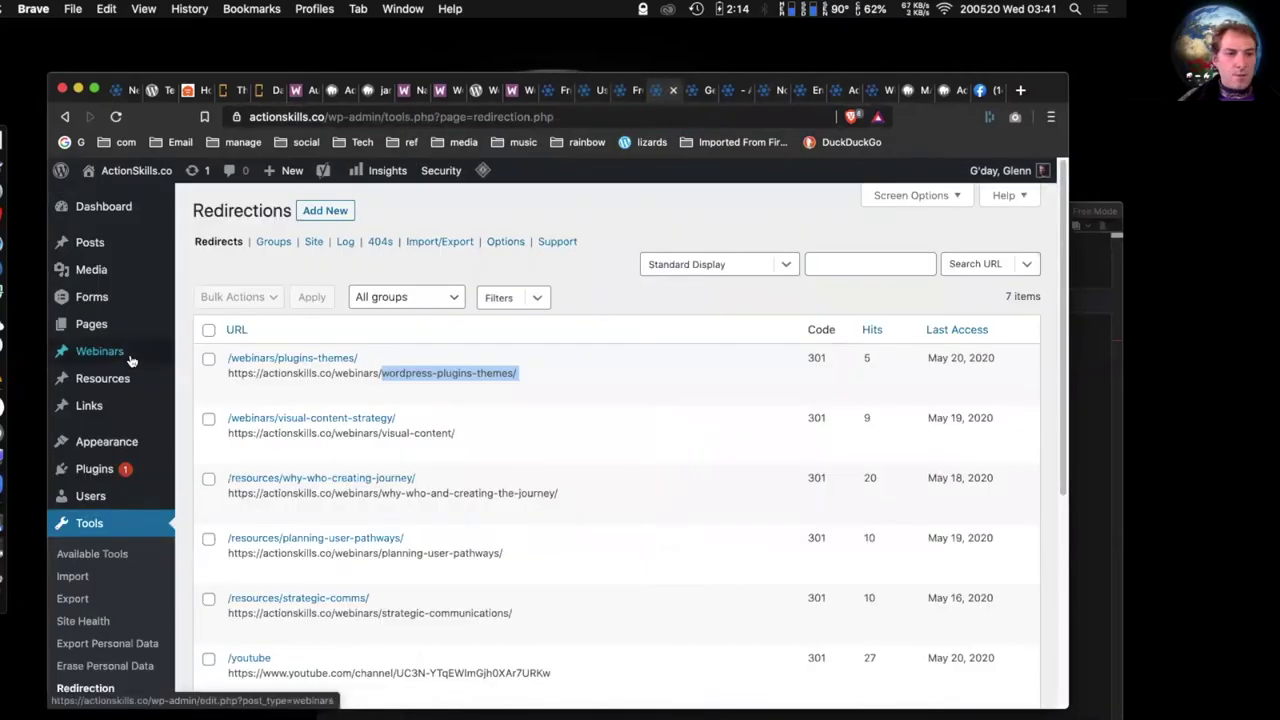
pyautogui.moveTo(118, 351)
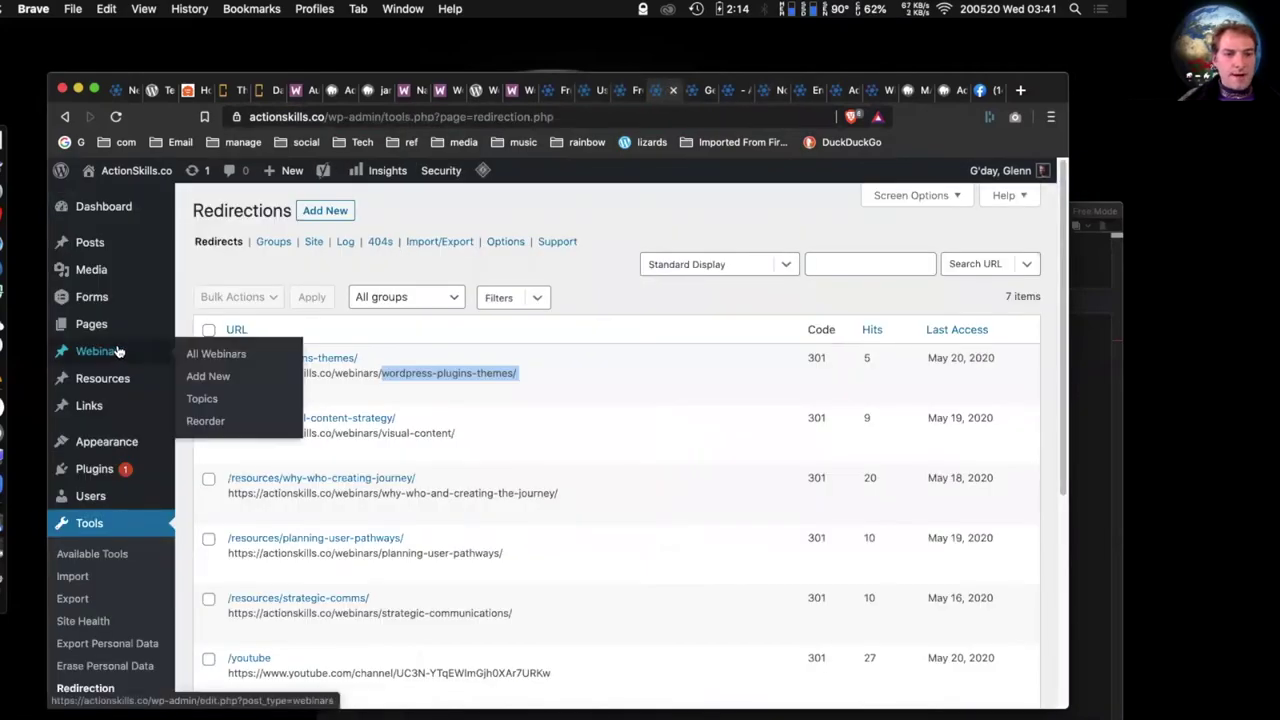
pyautogui.click(216, 378)
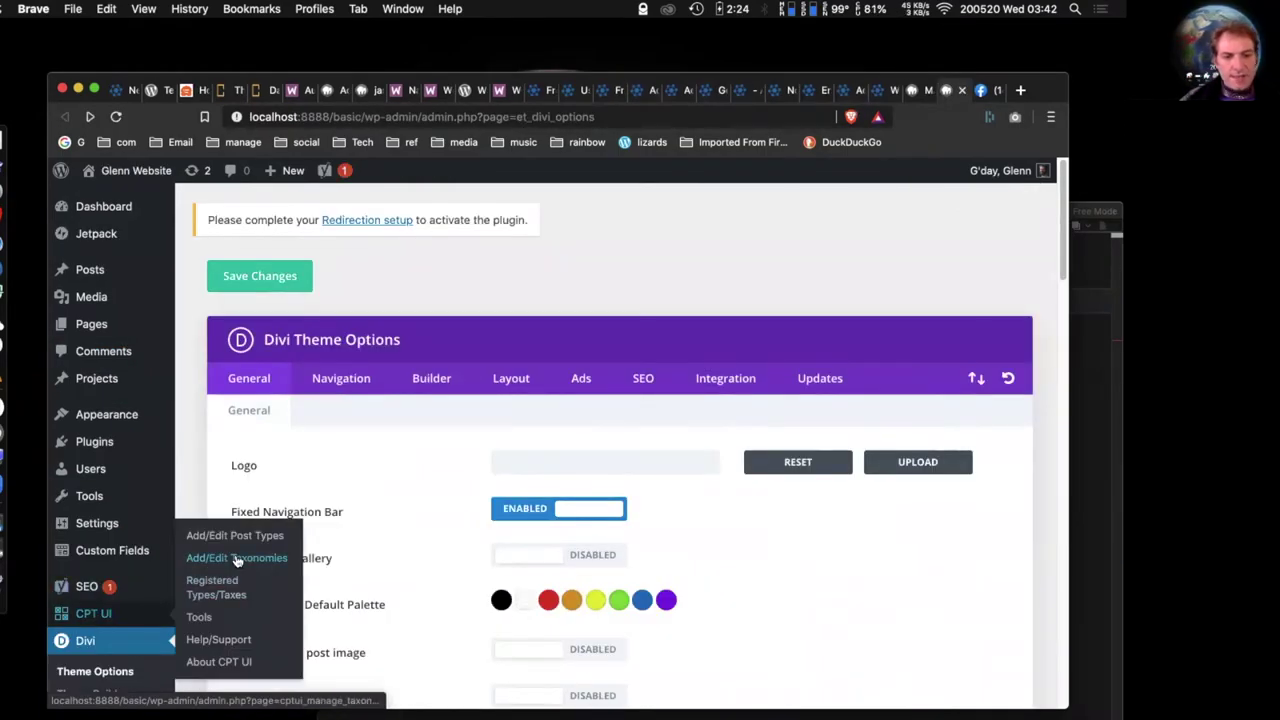
# - Open CPT UI's form for adding a new taxonomy on the local Glenn Website
pyautogui.click(237, 560)
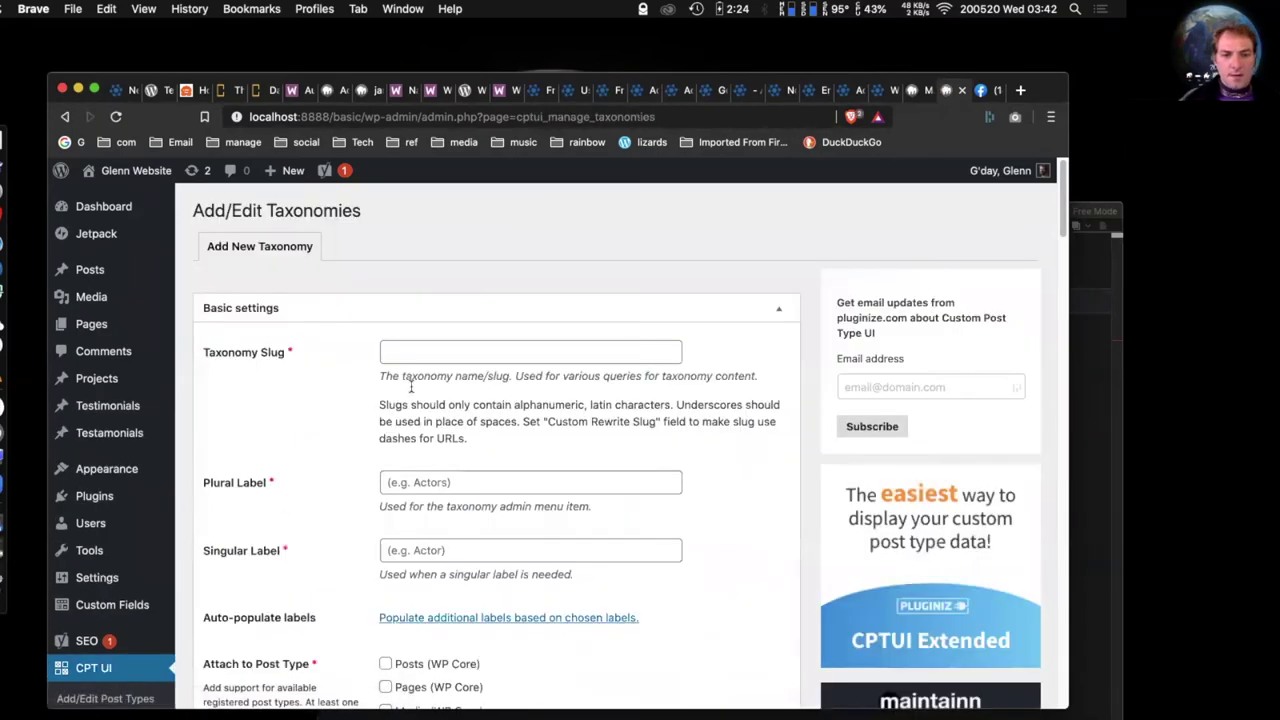
pyautogui.click(427, 351)
pyautogui.write('to')
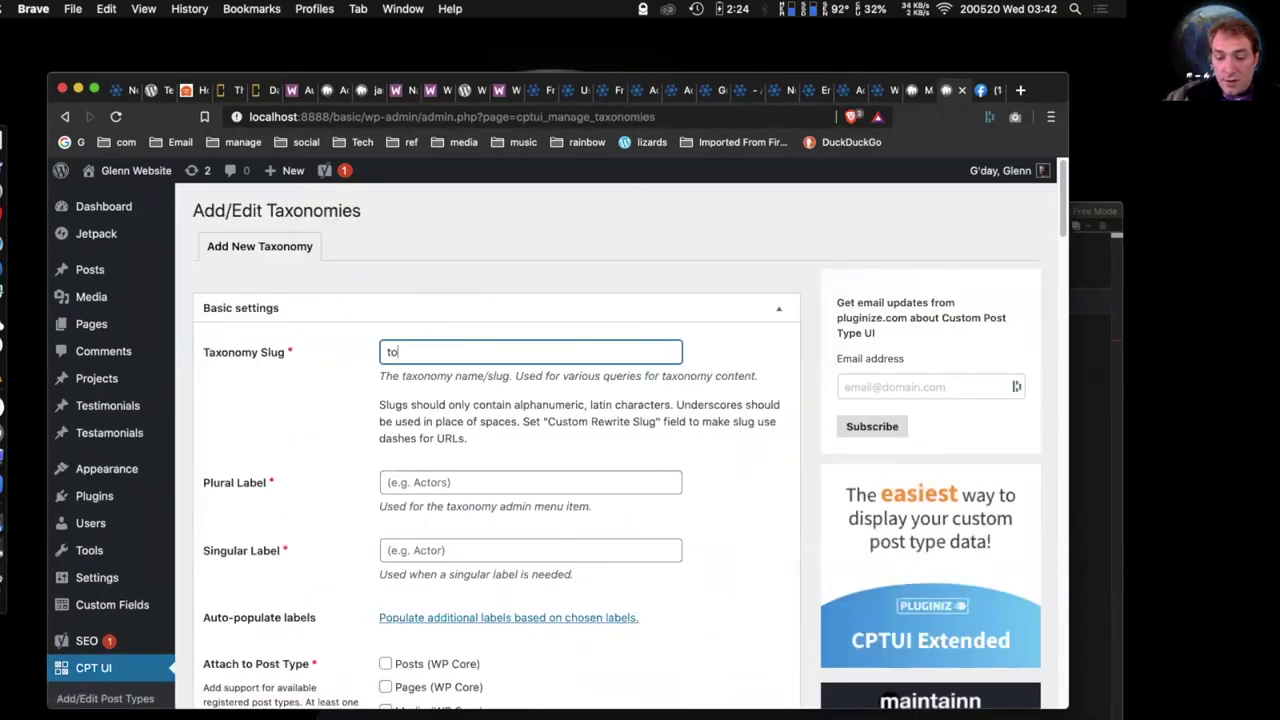
pyautogui.write('pic')
pyautogui.press('BackSpace')
pyautogui.press('BackSpace')
pyautogui.press('BackSpace')
pyautogui.press('BackSpace')
pyautogui.press('BackSpace')
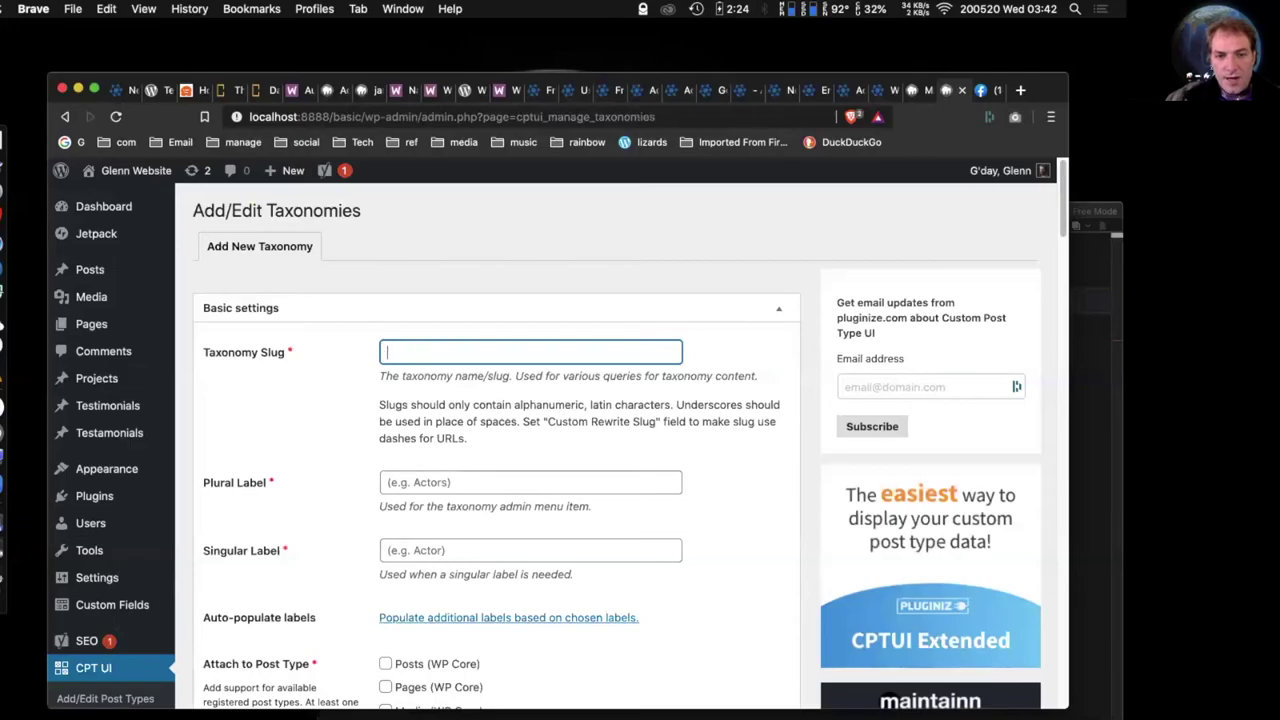
# - Set the new taxonomy's slug to "colour" and its plural label to "Colours"
pyautogui.write('colour')
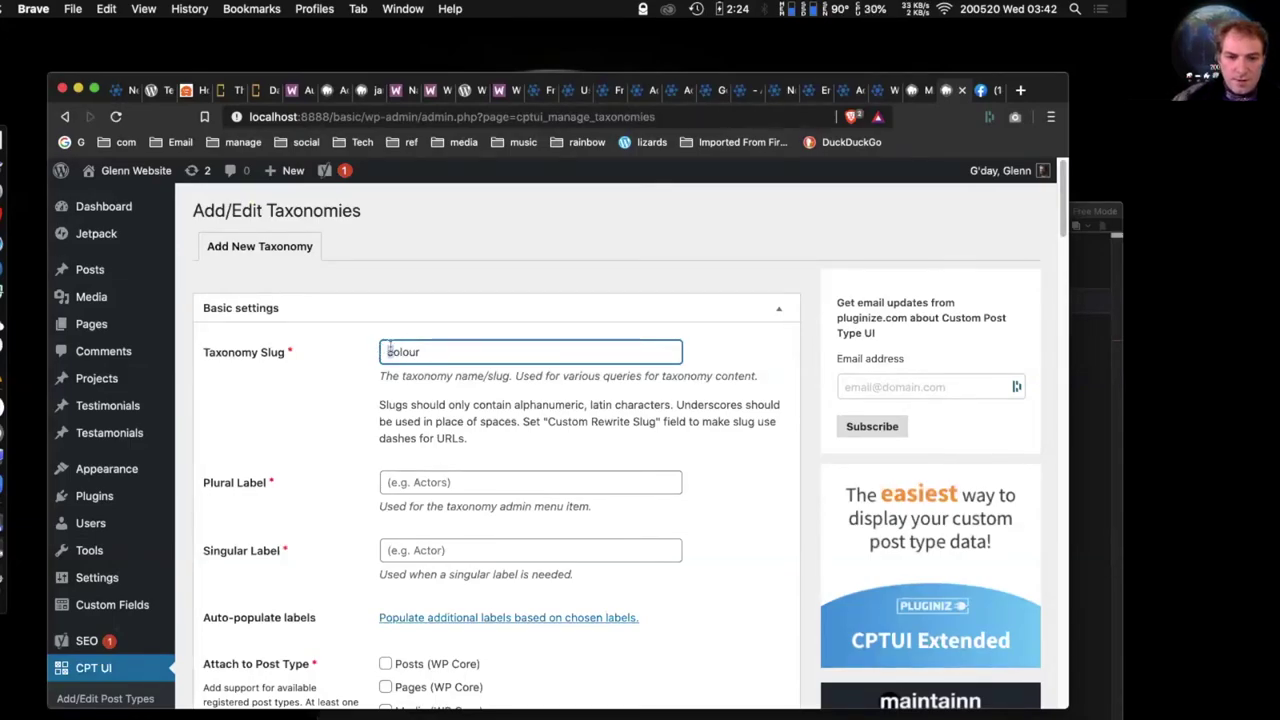
pyautogui.press('super+a')
pyautogui.press('super+c')
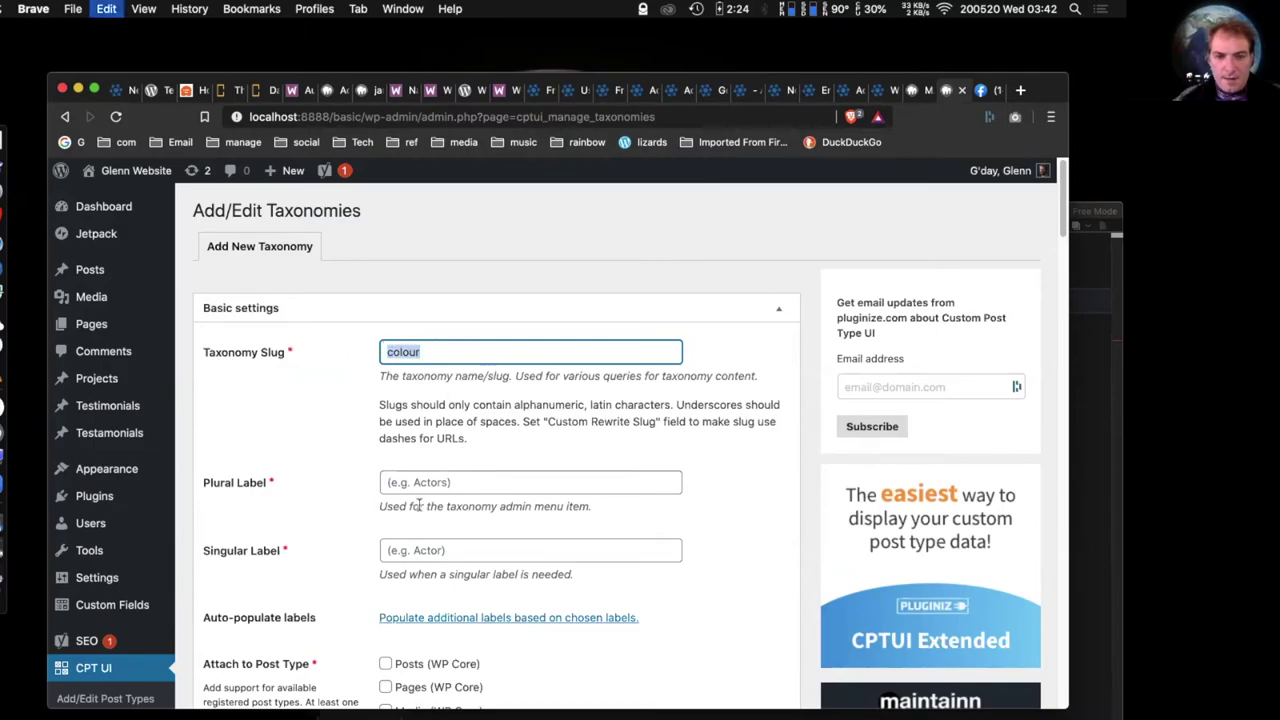
pyautogui.click(390, 483)
pyautogui.press('super+v')
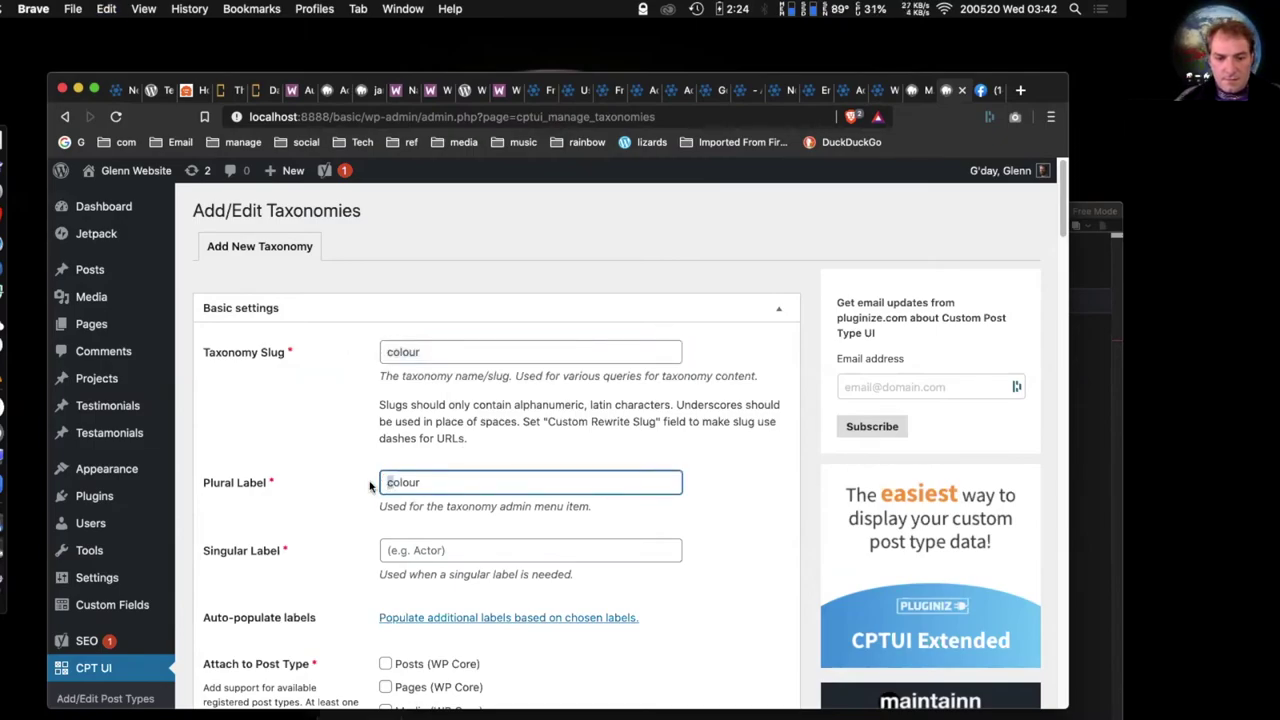
pyautogui.press('Delete')
pyautogui.write('C')
pyautogui.click(432, 482)
pyautogui.write('s')
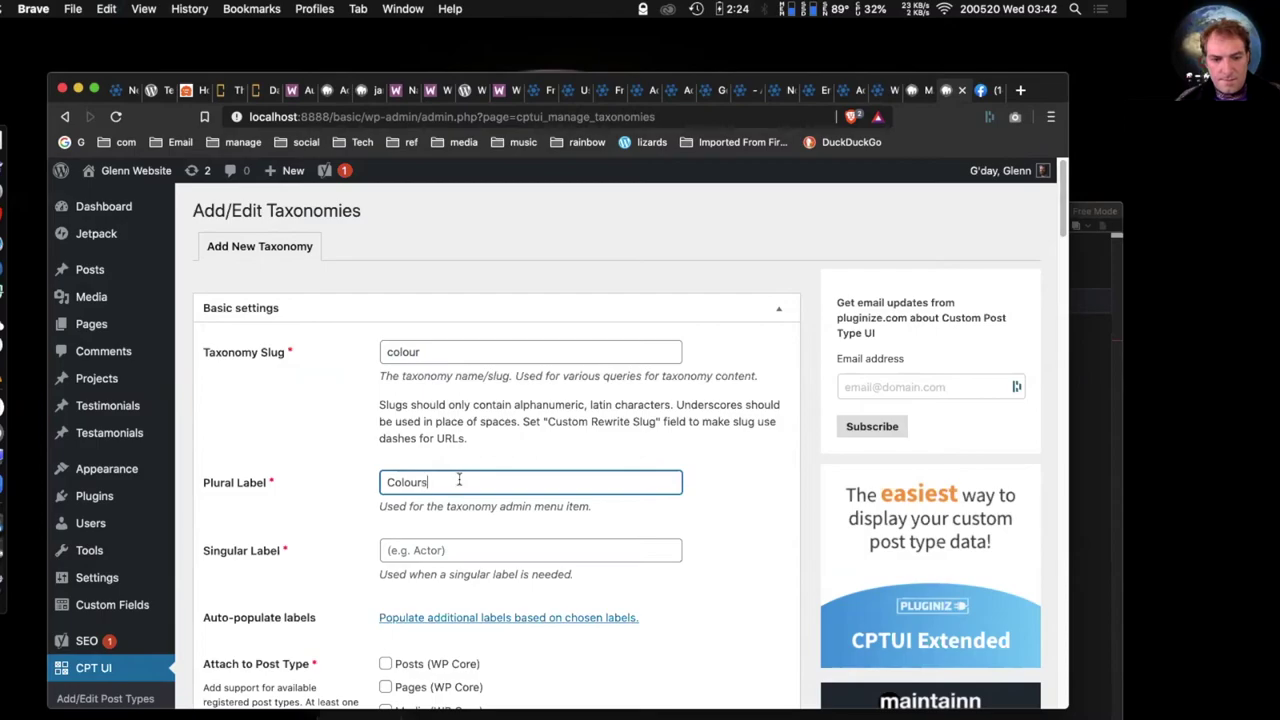
# - Reuse the plural label to set the taxonomy's singular label to "Colour"
pyautogui.doubleClick(423, 483)
pyautogui.press('super+c')
pyautogui.click(403, 556)
pyautogui.press('super+v')
pyautogui.press('BackSpace')
# - Attach the Colour taxonomy to the Testimonials post type
pyautogui.scroll(-5, 514, 551)
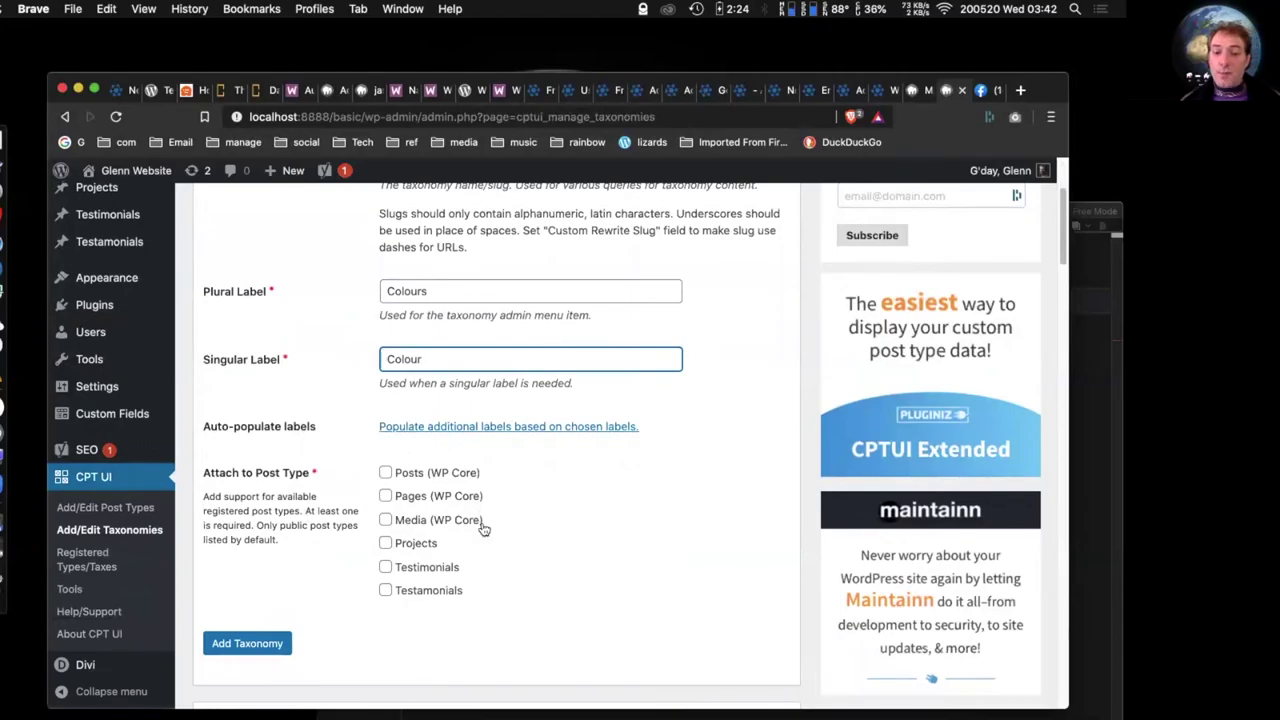
pyautogui.click(385, 567)
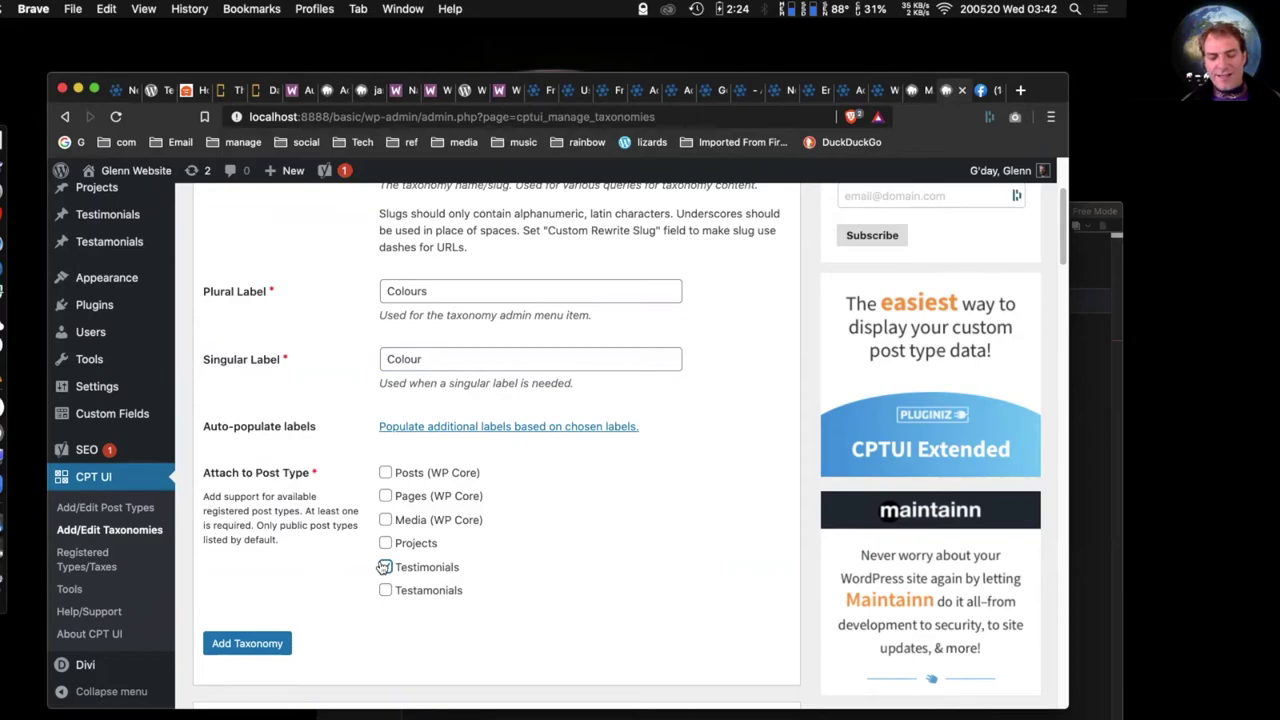
pyautogui.click(385, 567)
# - Change the Colour taxonomy's Hierarchical setting to allow parent-child relationships between its terms
pyautogui.scroll(-5, 680, 565)
pyautogui.scroll(-2, 672, 573)
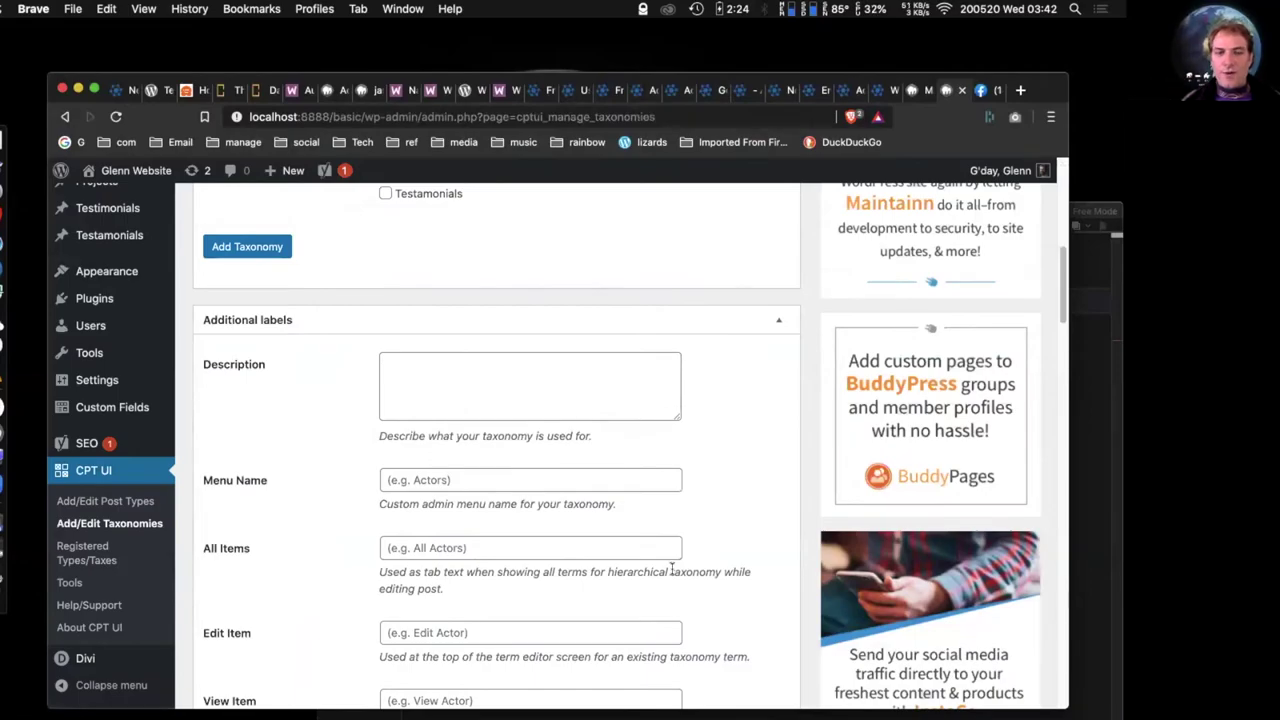
pyautogui.scroll(-13, 671, 568)
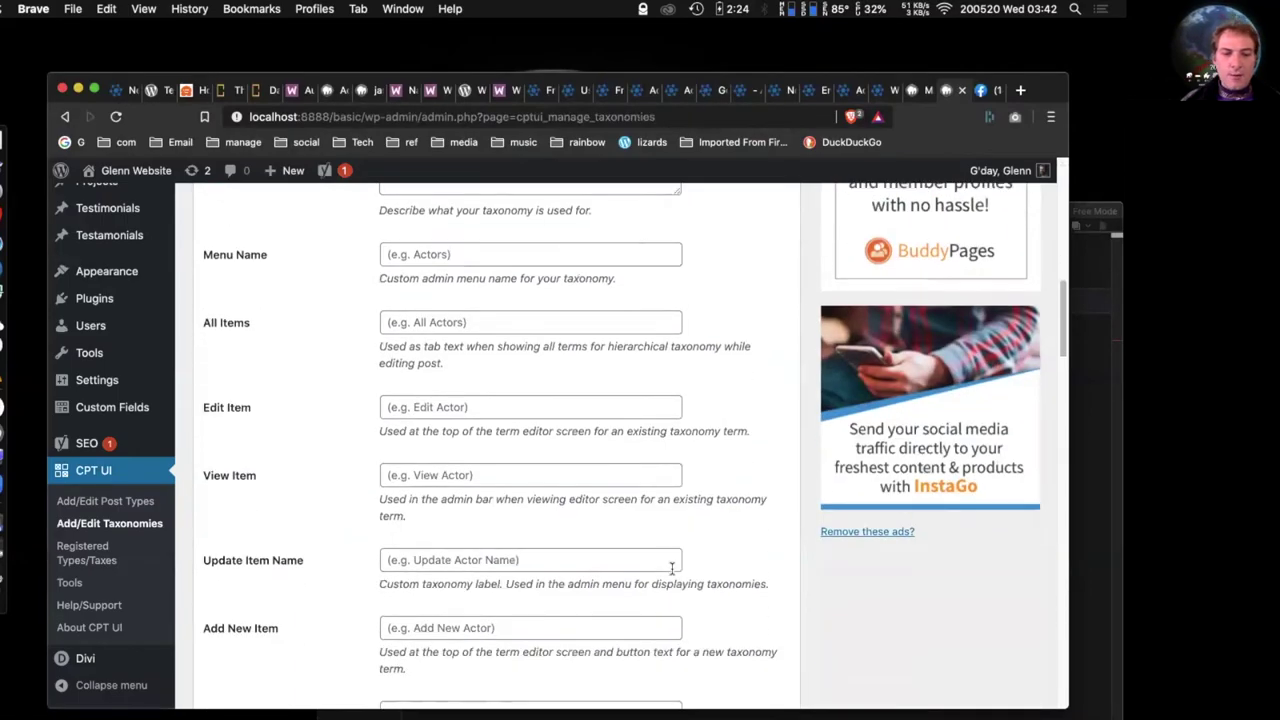
pyautogui.scroll(-14, 672, 568)
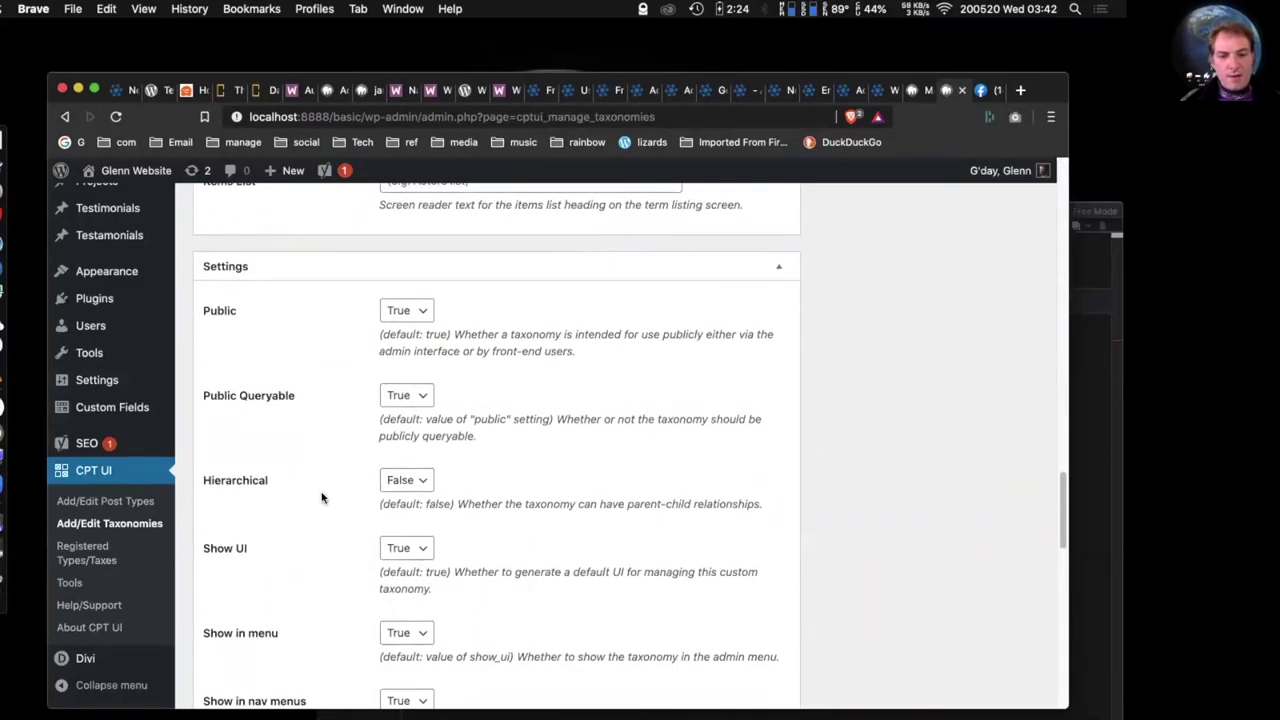
pyautogui.click(395, 482)
pyautogui.click(400, 497)
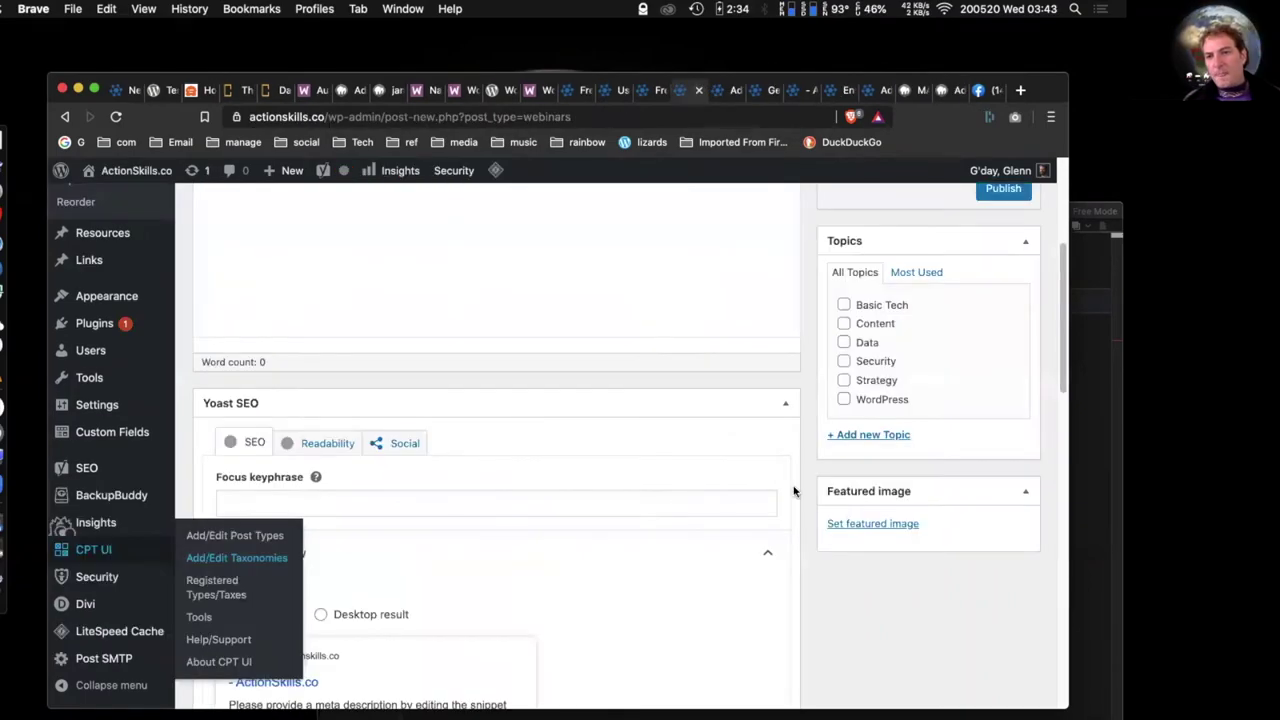
# - Examine the Topics checkboxes in the new webinar's editor on the ActionSkills site
pyautogui.scroll(2, 800, 460)
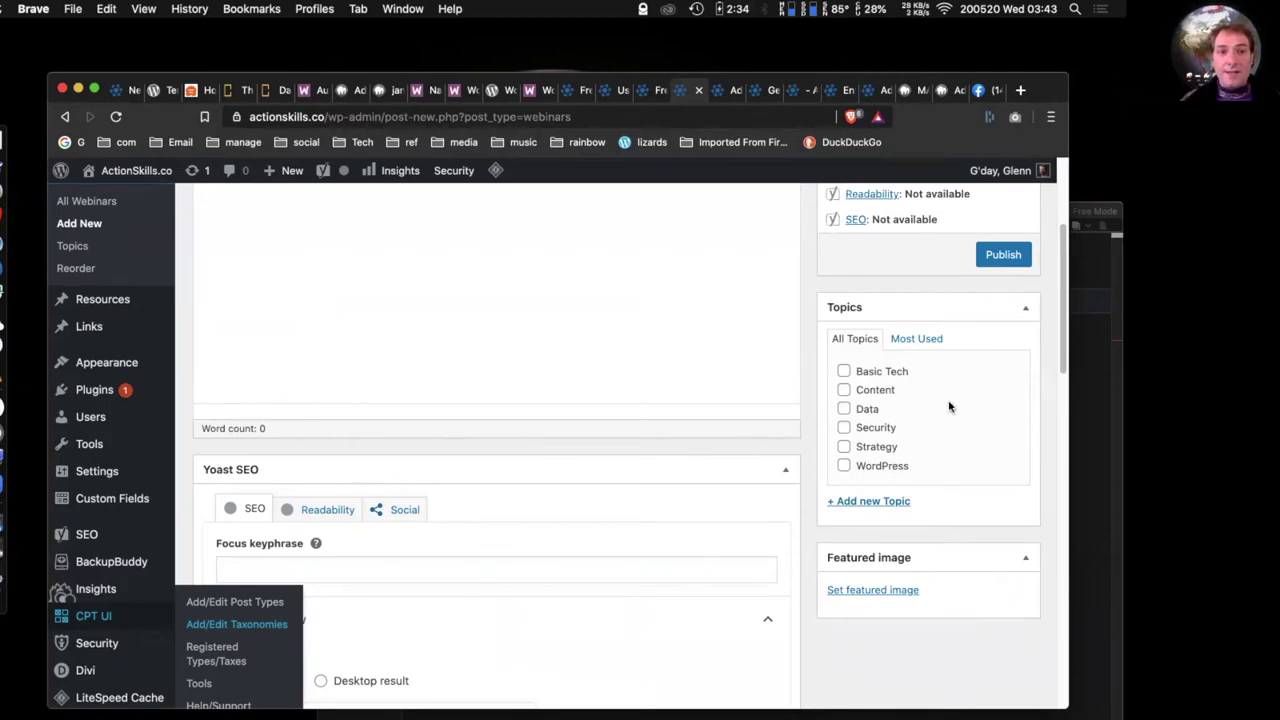
pyautogui.click(220, 195)
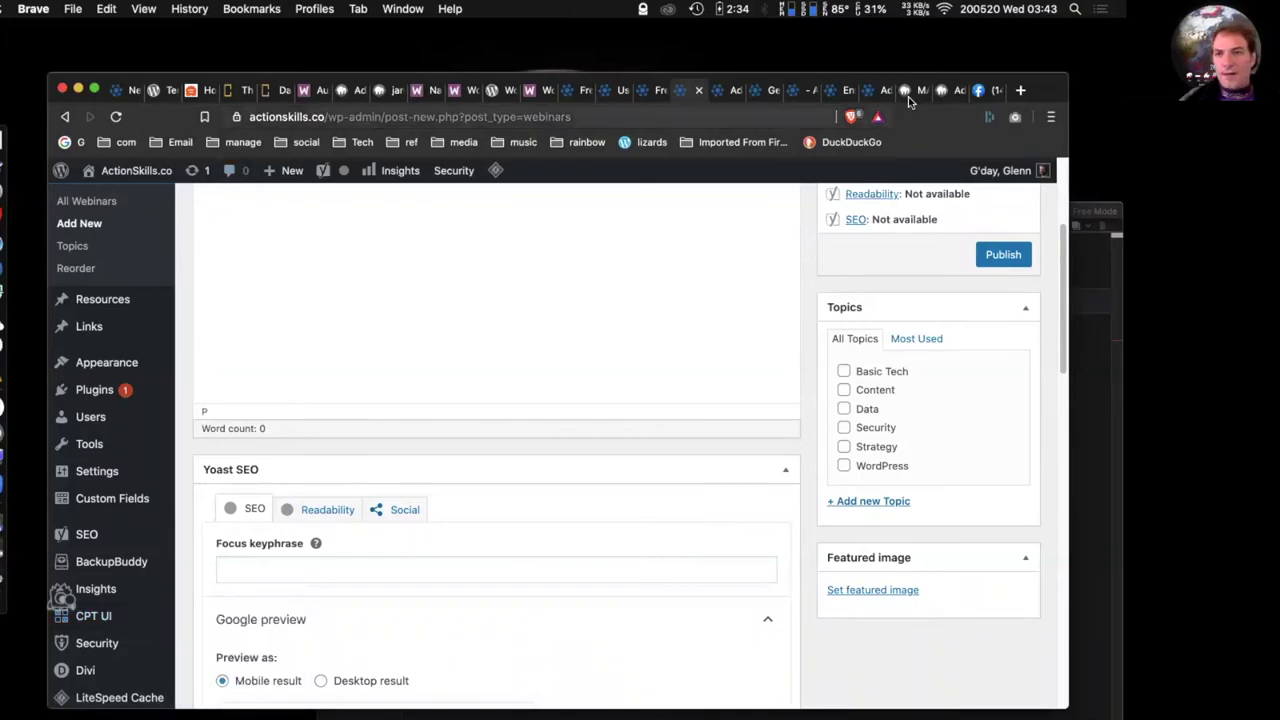
# - Switch to the local site's CPT UI taxonomy page and open the Colours taxonomy for editing
pyautogui.click(943, 91)
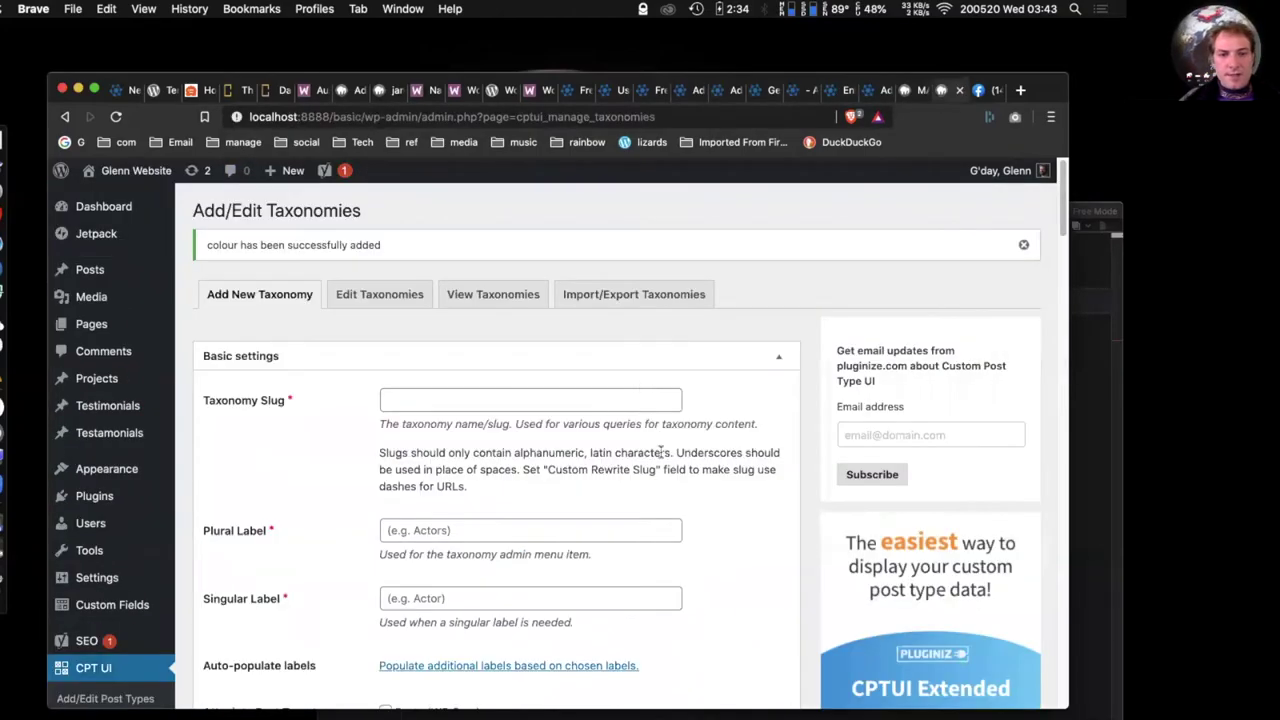
pyautogui.scroll(-1, 660, 452)
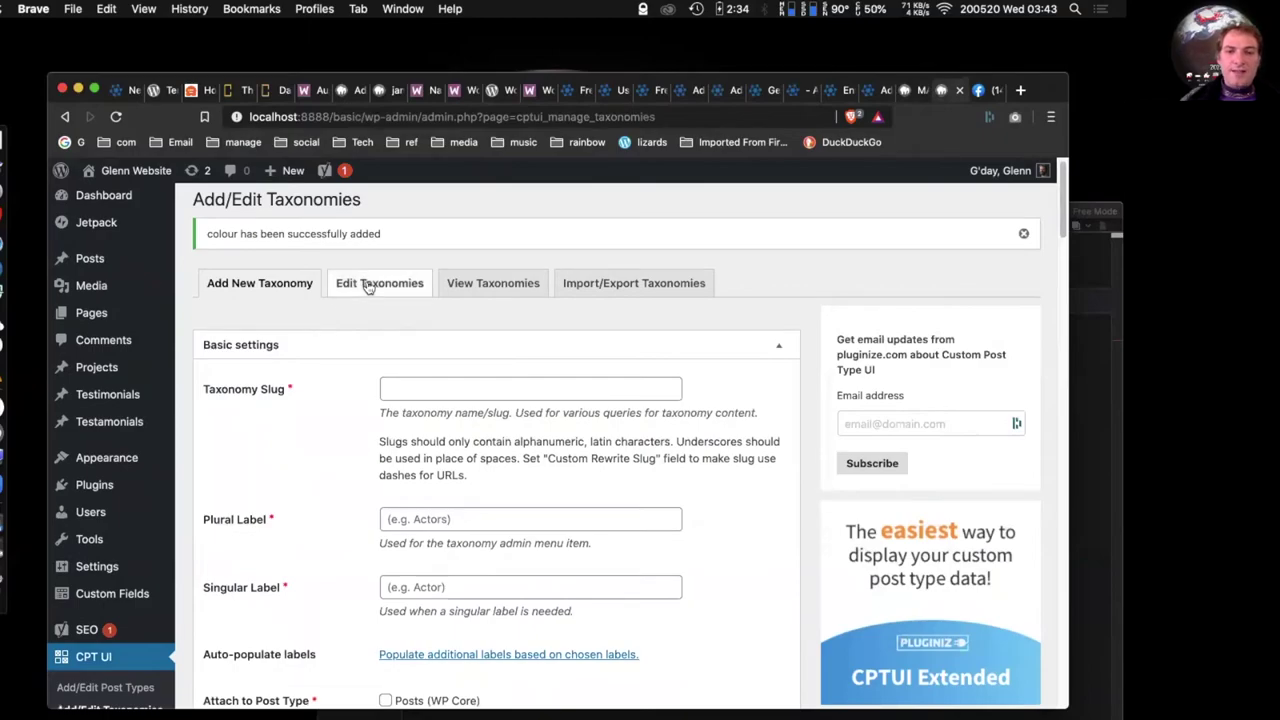
pyautogui.click(369, 287)
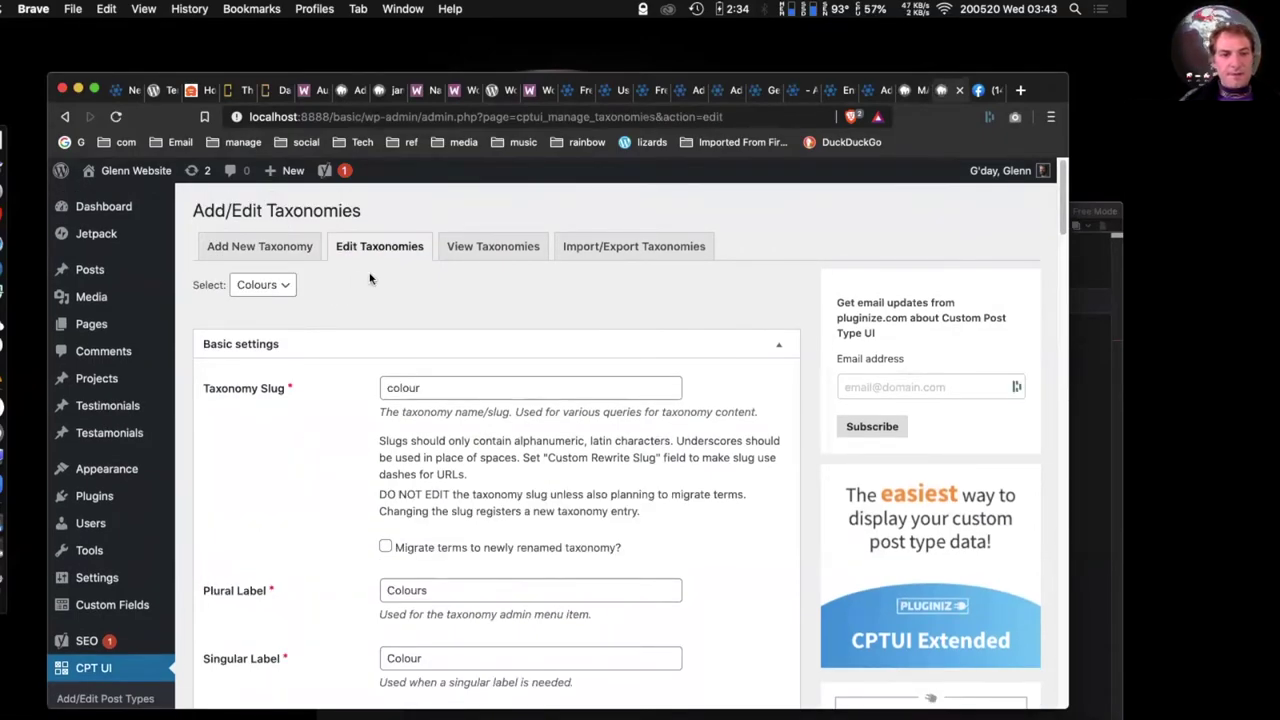
pyautogui.scroll(-5, 327, 420)
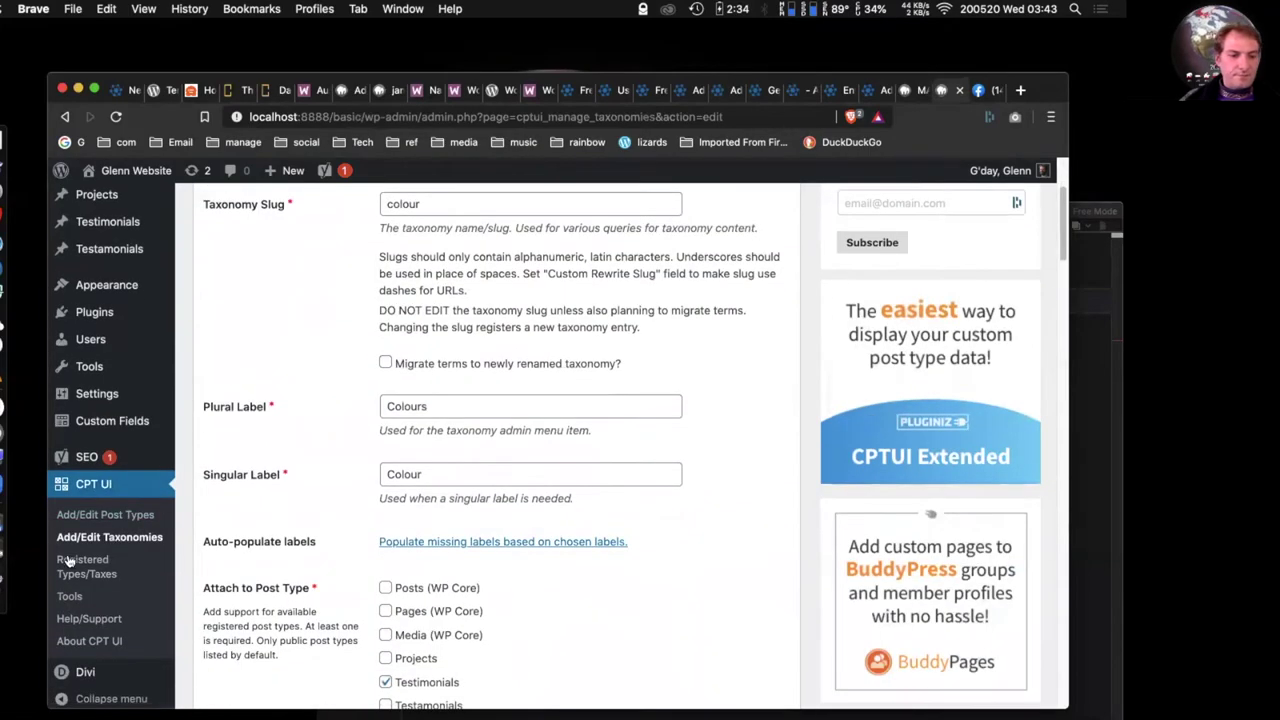
# - Open the Testimonials post type for editing in CPT UI and review its basic settings
pyautogui.click(111, 516)
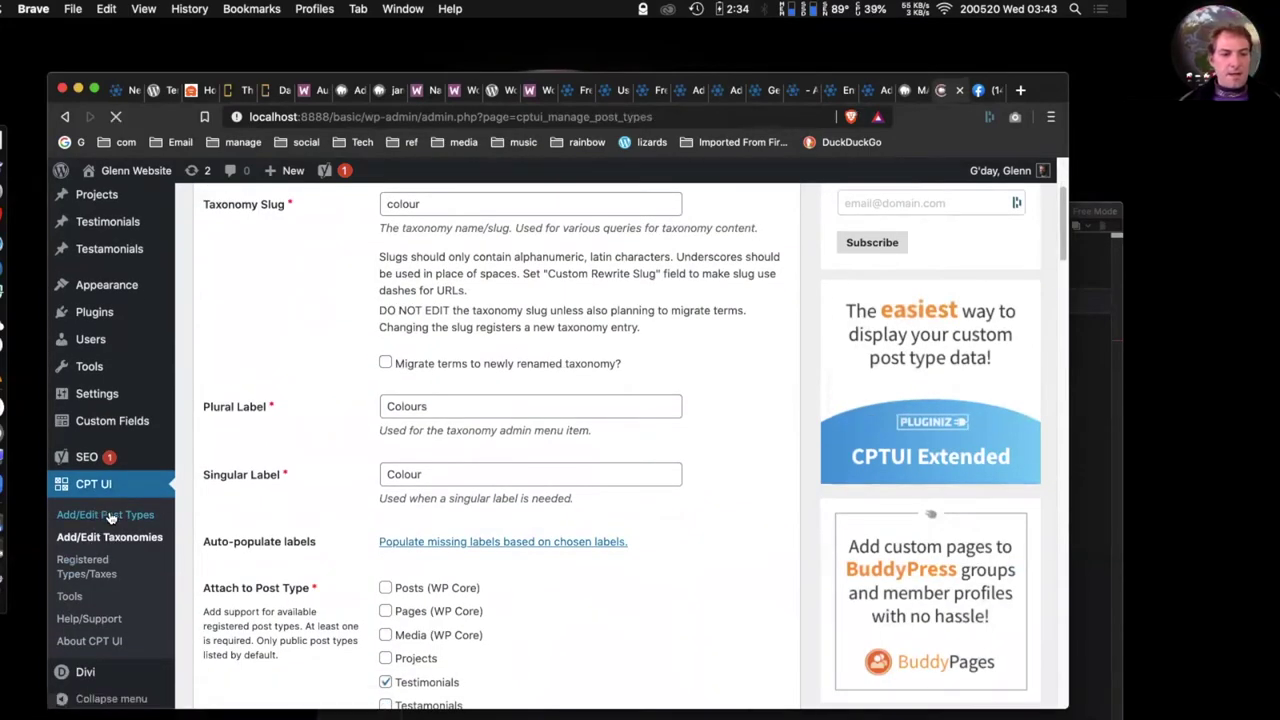
pyautogui.click(376, 248)
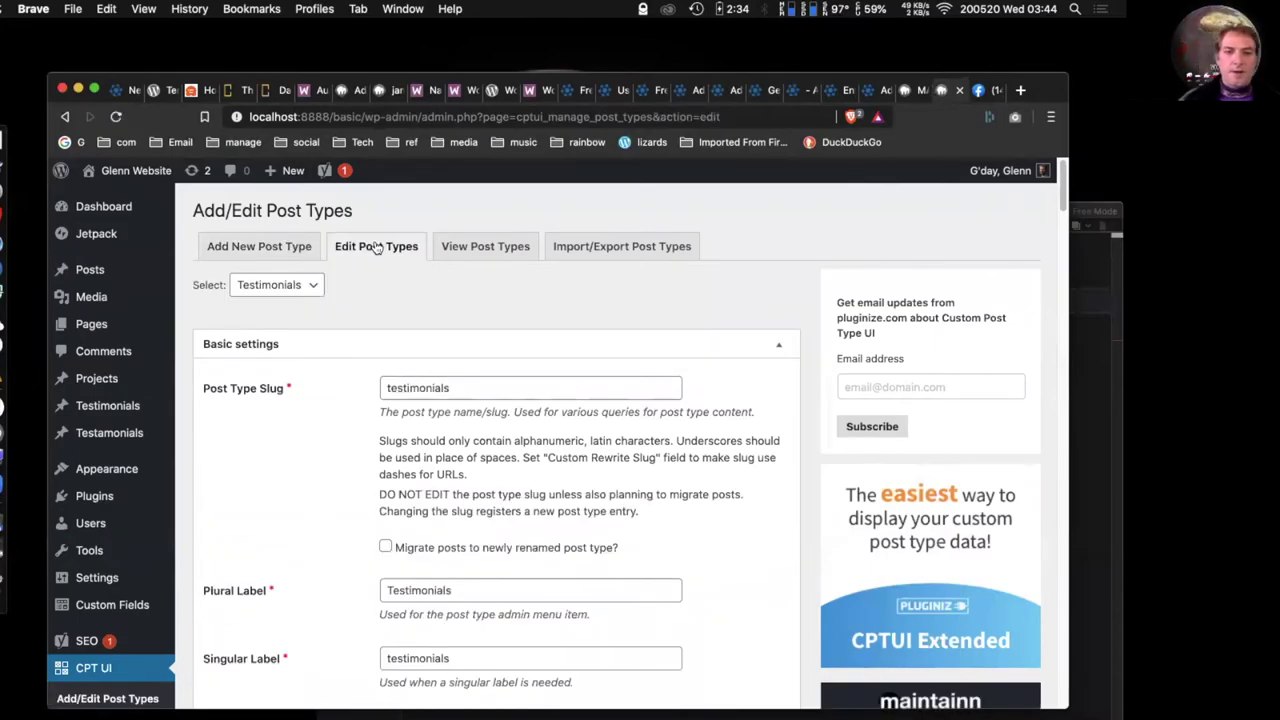
pyautogui.scroll(-2, 335, 521)
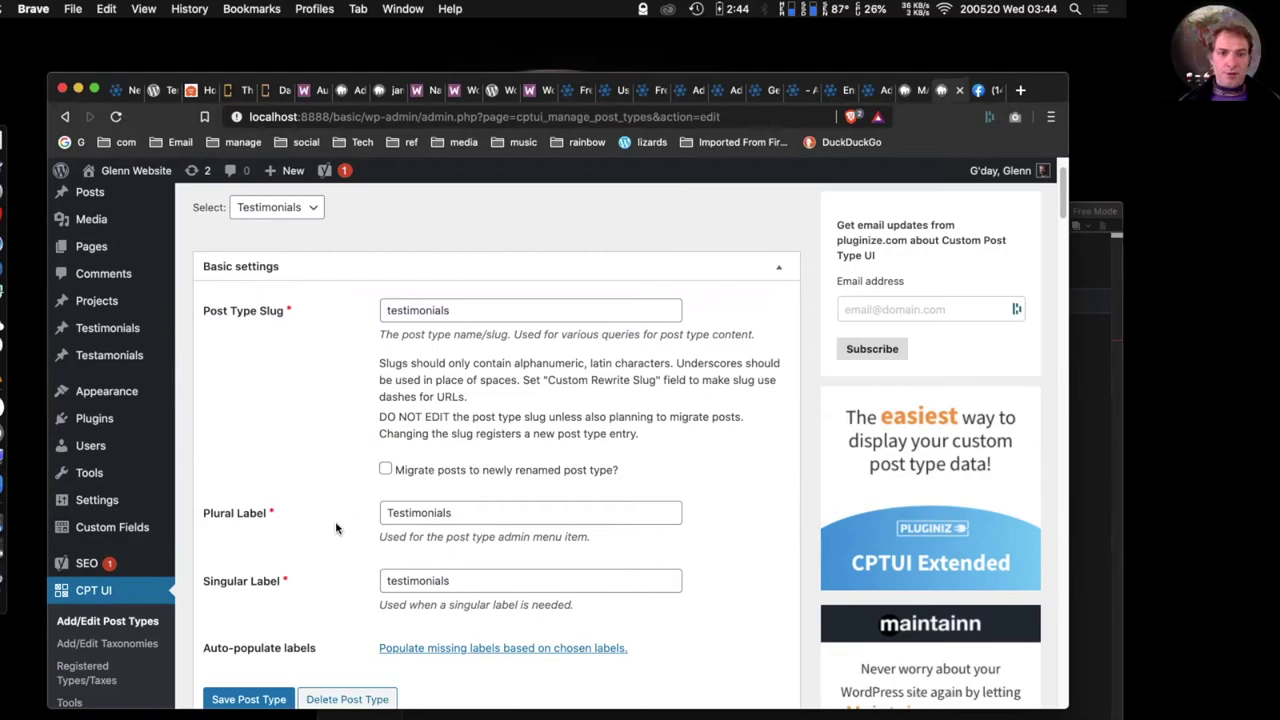
# - Return to the next-level-wordpress webinar page and find its Custom Taxonomies and Search sections
pyautogui.click(123, 92)
pyautogui.scroll(-2, 514, 491)
pyautogui.scroll(-3, 514, 491)
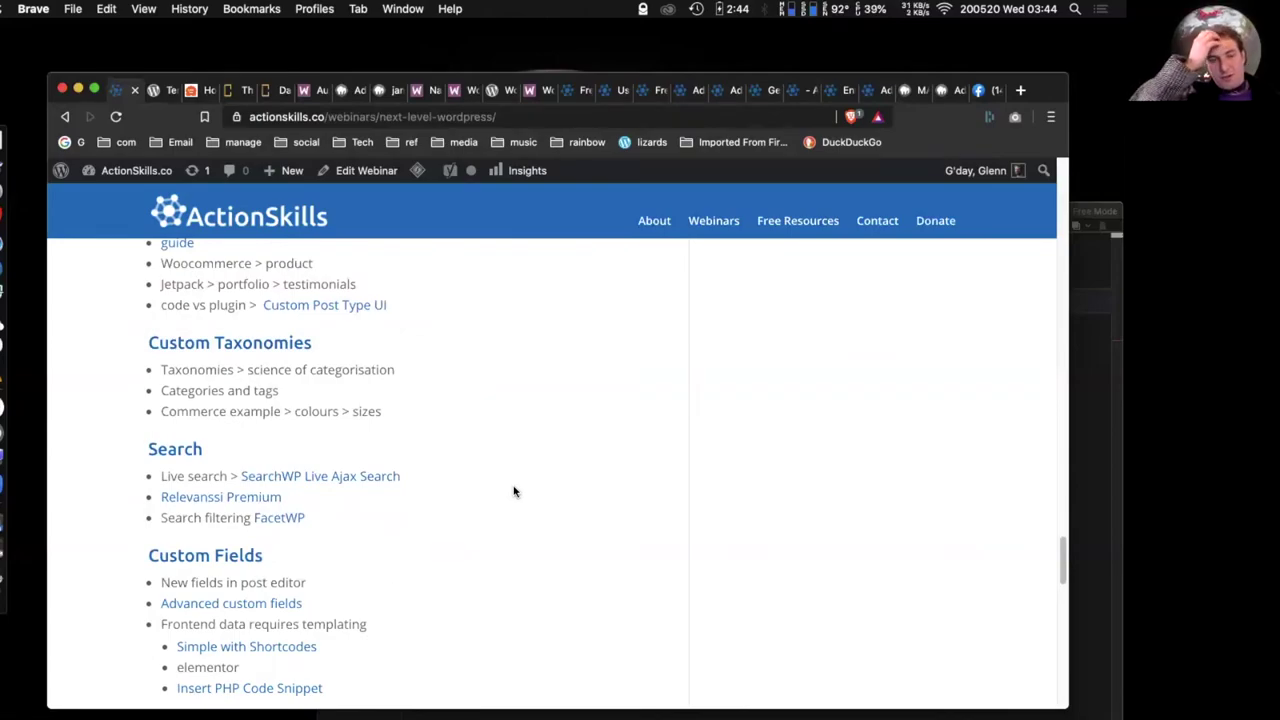
# - On The Commons library home page, open the recommended article "Welcome to the Reset Reading Group" in a new tab and view it
pyautogui.click(240, 90)
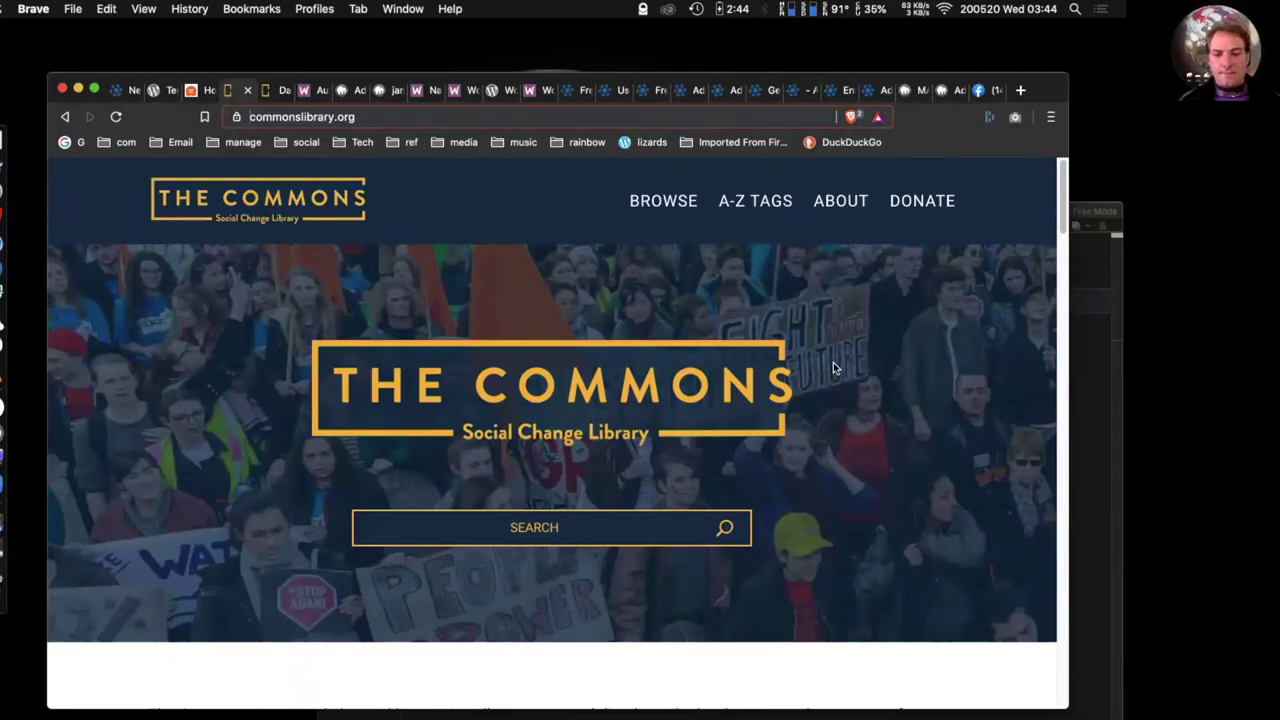
pyautogui.scroll(-10, 834, 366)
pyautogui.scroll(-5, 834, 366)
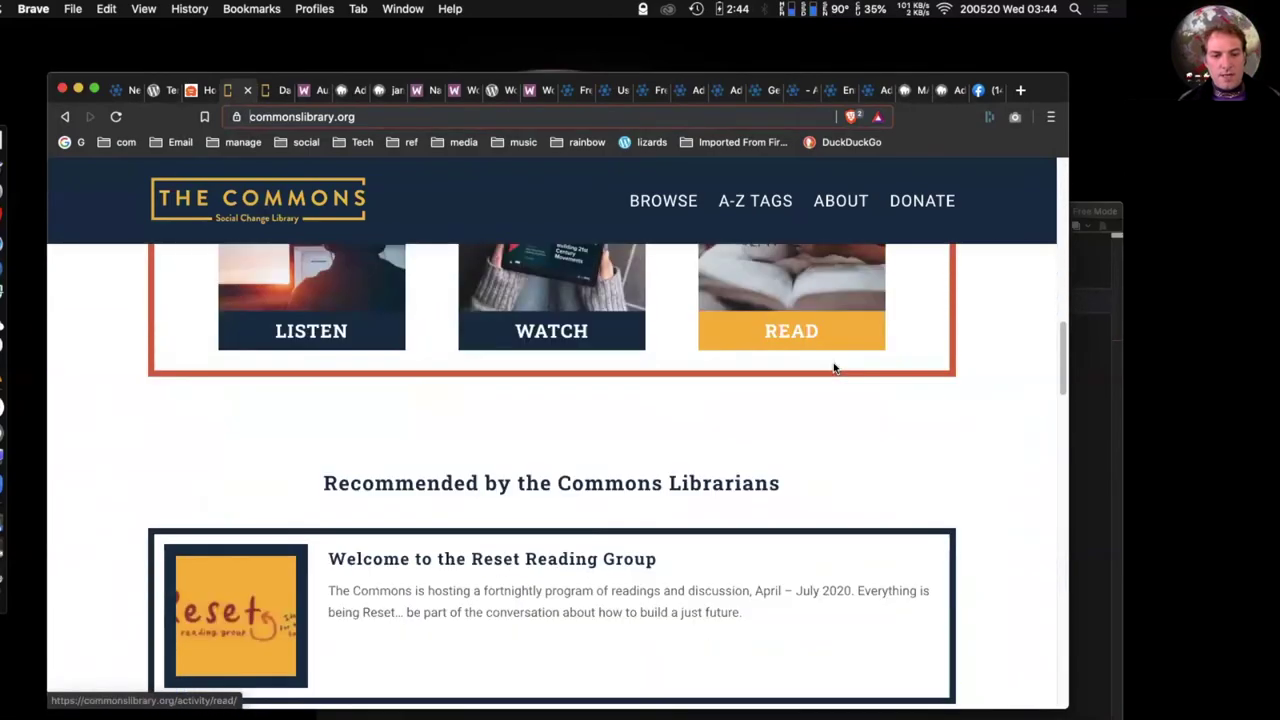
pyautogui.rightClick(484, 375)
pyautogui.click(514, 385)
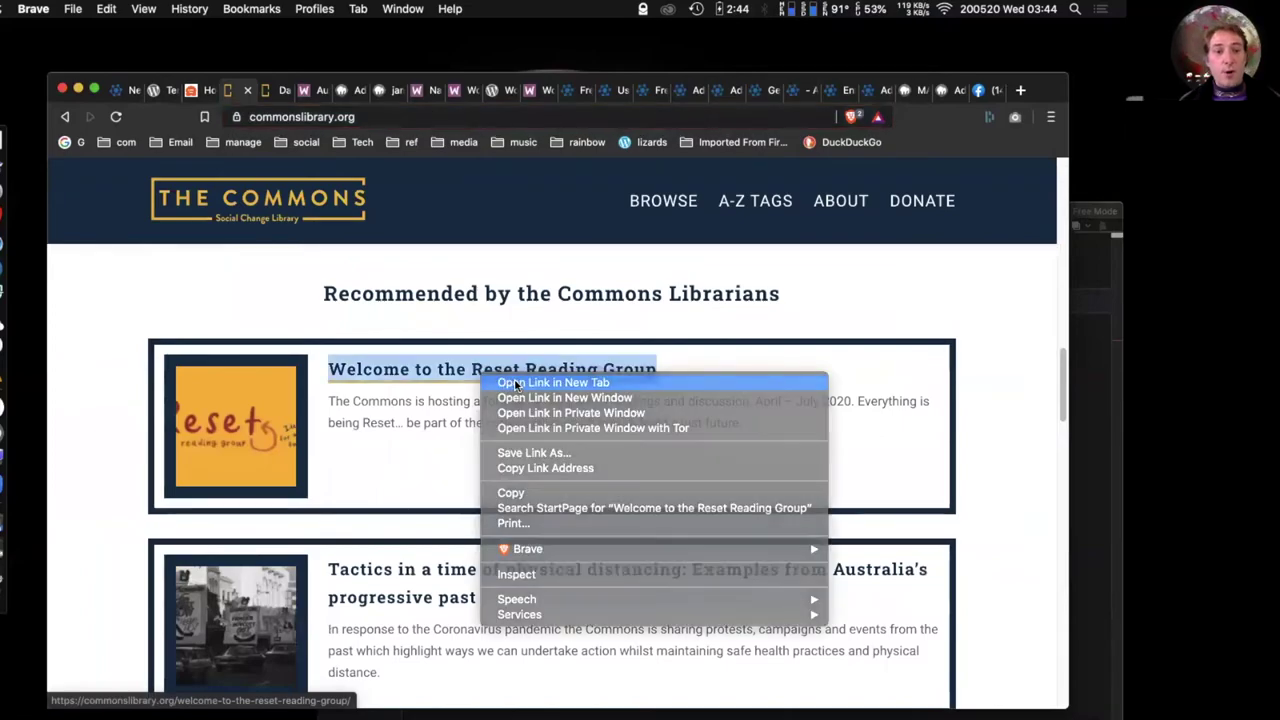
pyautogui.click(268, 92)
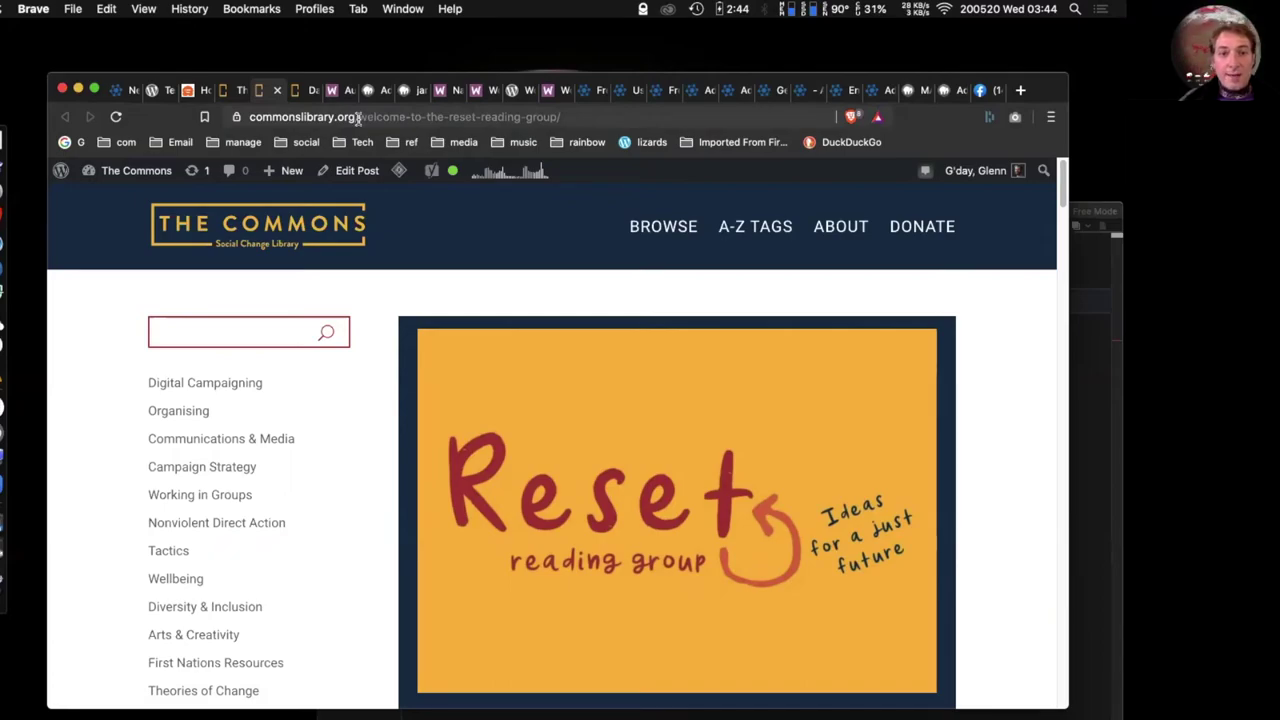
# - Insert "webinar/" before the slug in the Reset Reading Group article's address to illustrate a post type URL
pyautogui.click(357, 119)
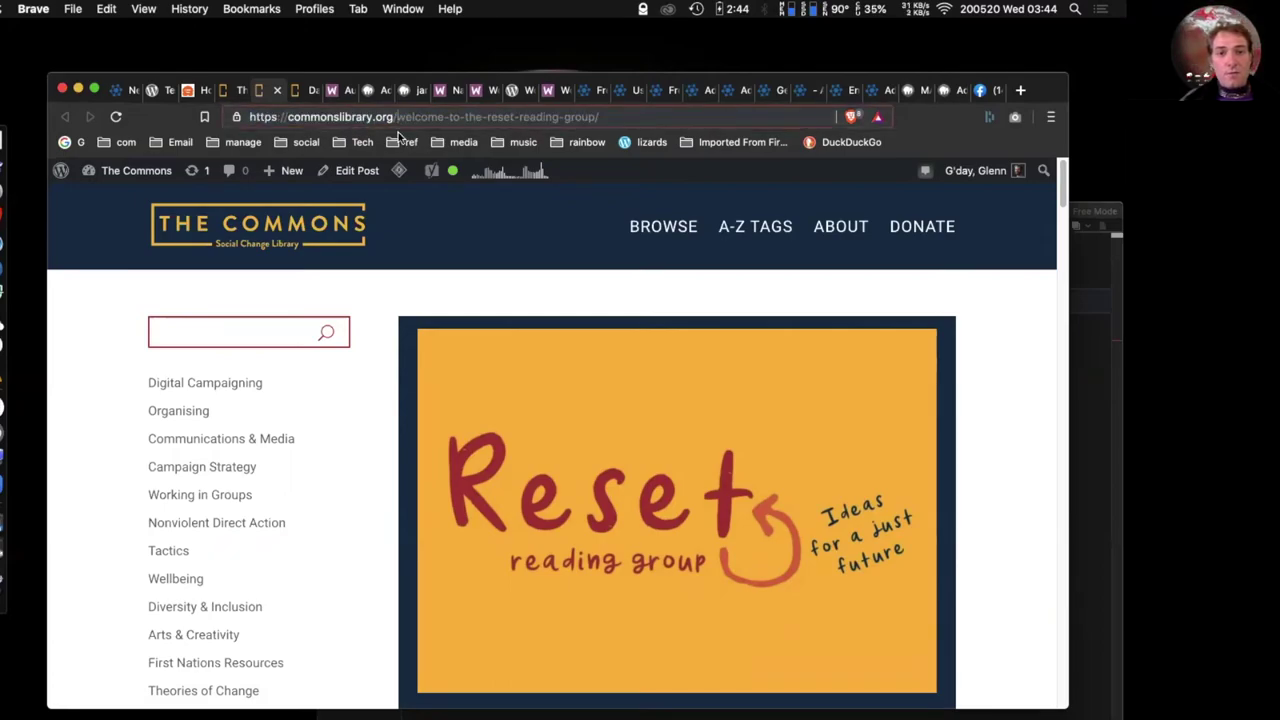
pyautogui.write('webinar')
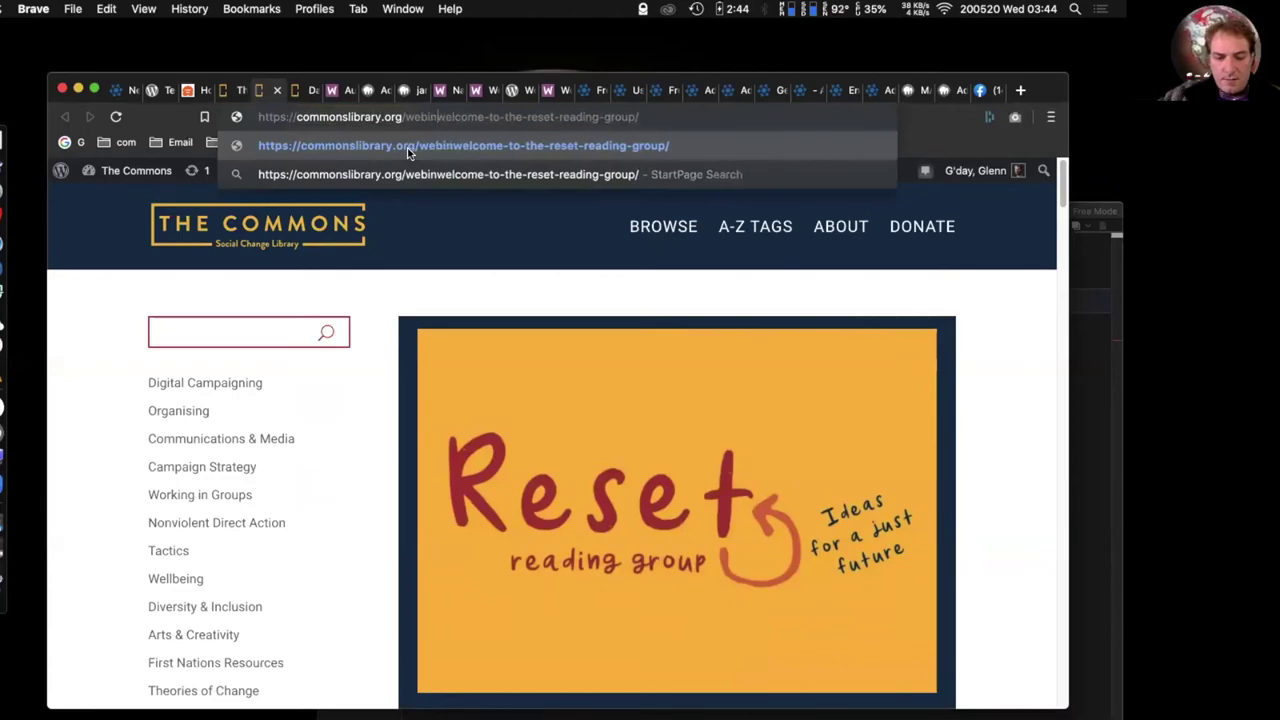
pyautogui.write('/')
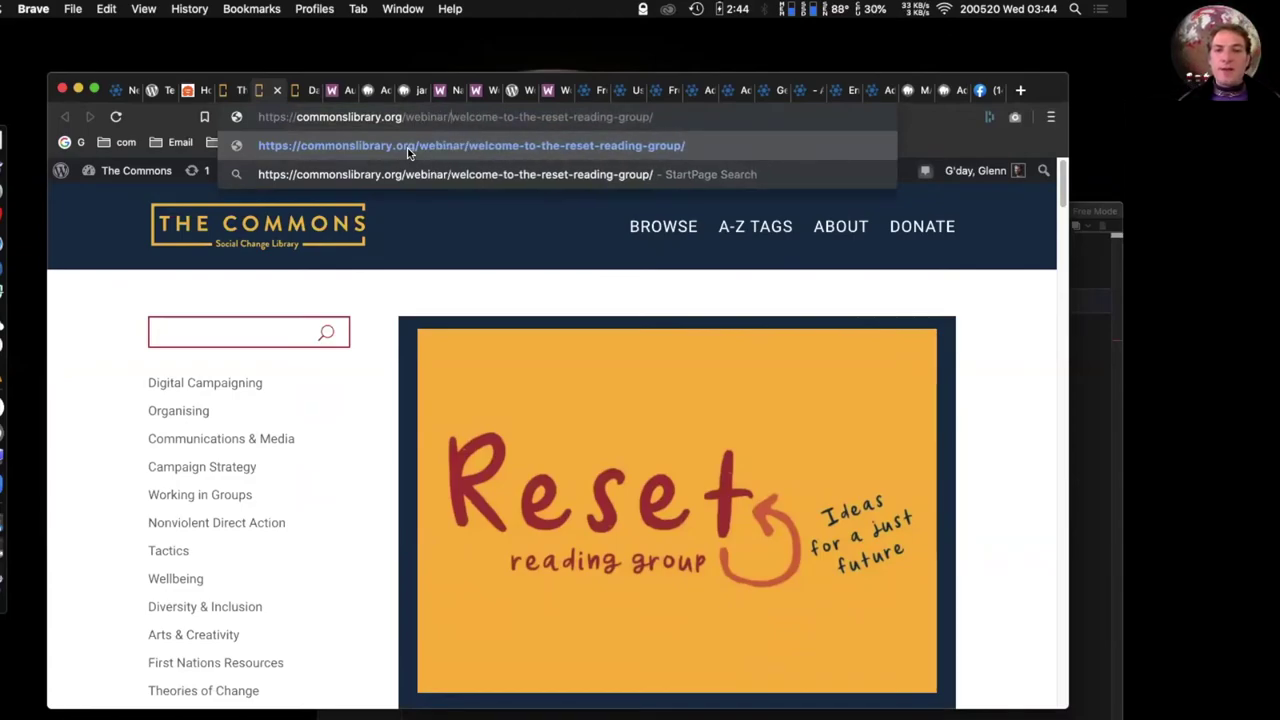
# - Remove the inserted "webinar/" from the Reset Reading Group article's address
pyautogui.press('BackSpace')
pyautogui.press('BackSpace')
pyautogui.press('BackSpace')
pyautogui.press('BackSpace')
pyautogui.press('BackSpace')
pyautogui.press('BackSpace')
pyautogui.press('BackSpace')
pyautogui.press('BackSpace')
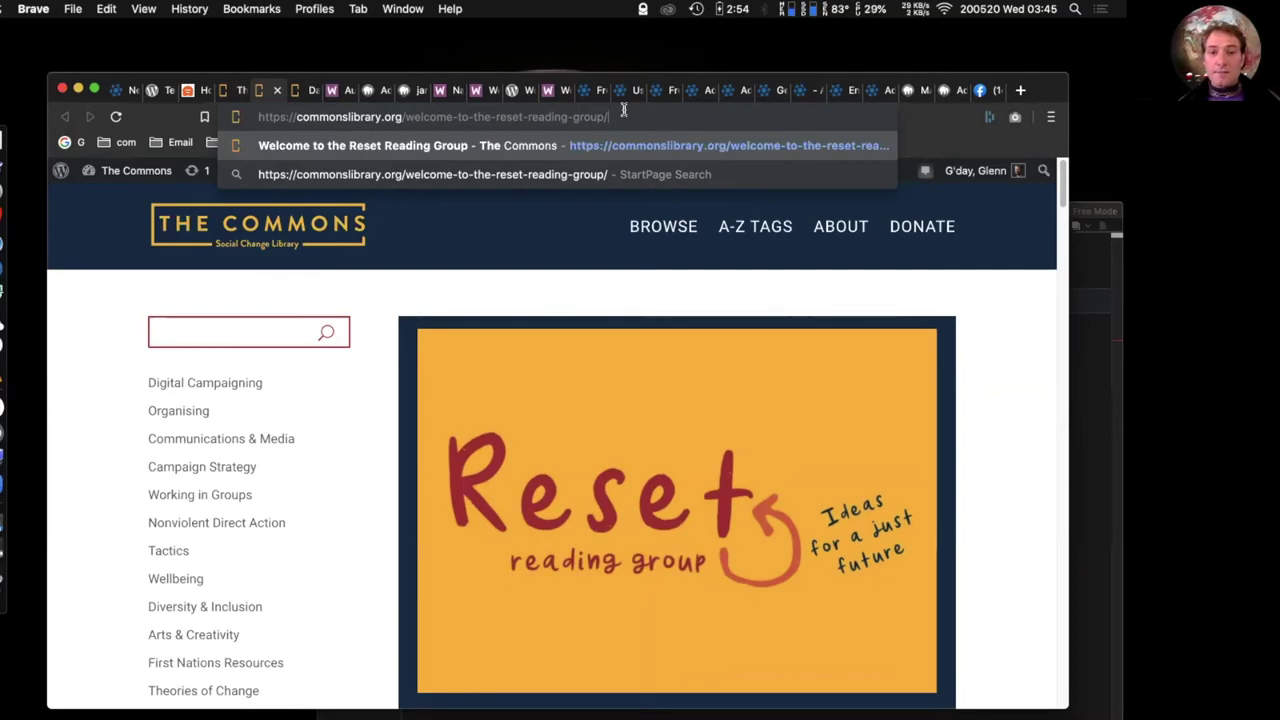
# - Examine the Posts and News content types in The Commons site's WordPress dashboard
pyautogui.click(307, 95)
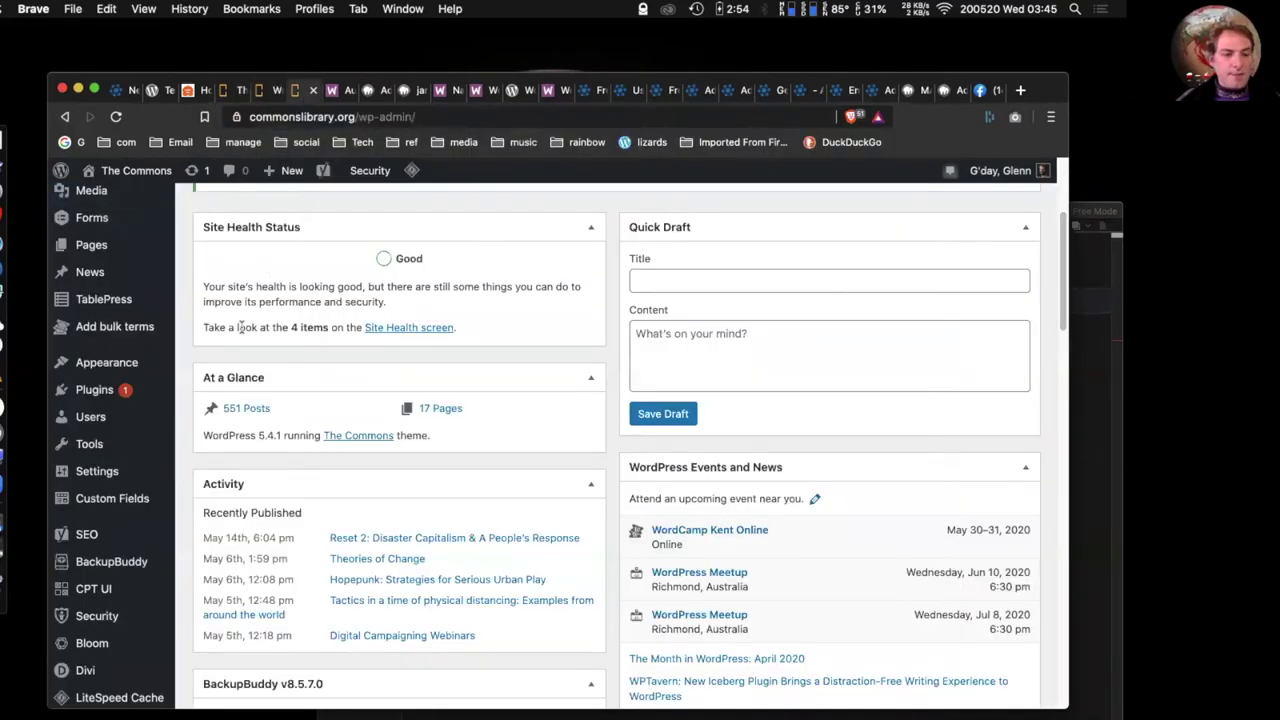
pyautogui.scroll(2, 234, 327)
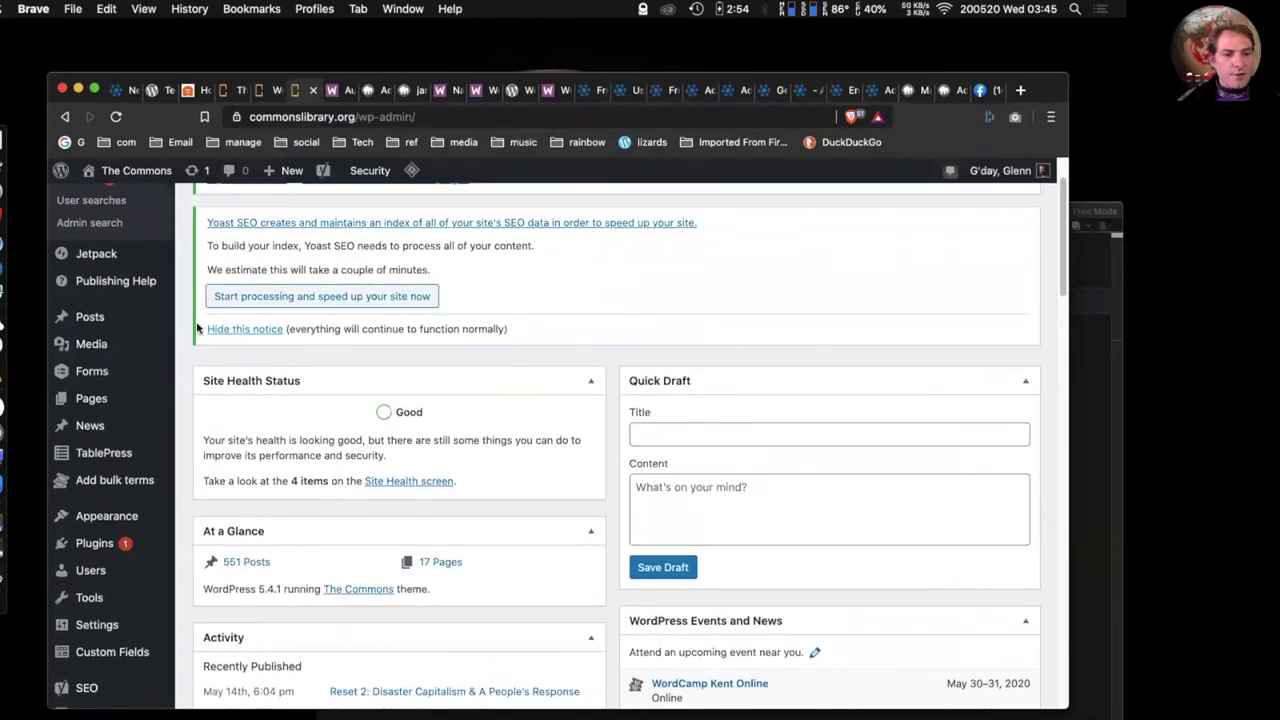
pyautogui.moveTo(100, 317)
pyautogui.moveTo(99, 432)
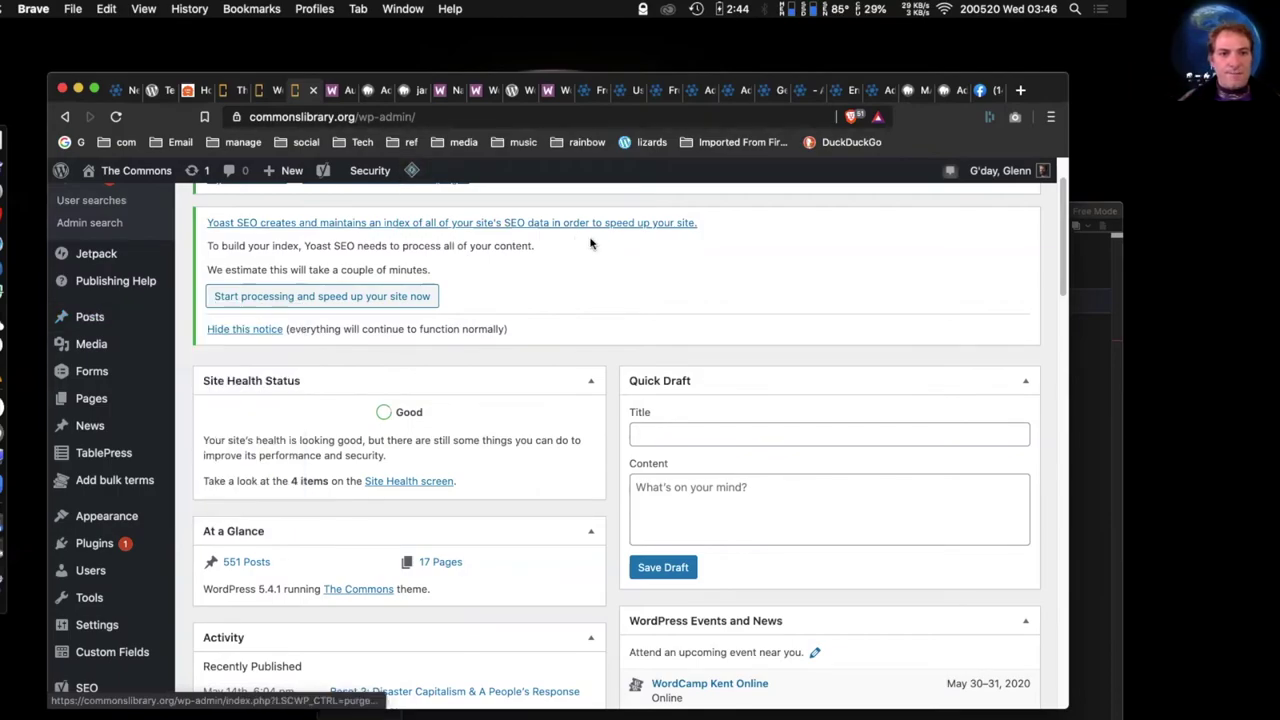
# - Enter "green" in The Commons home page search and look over the live suggestions
pyautogui.click(128, 94)
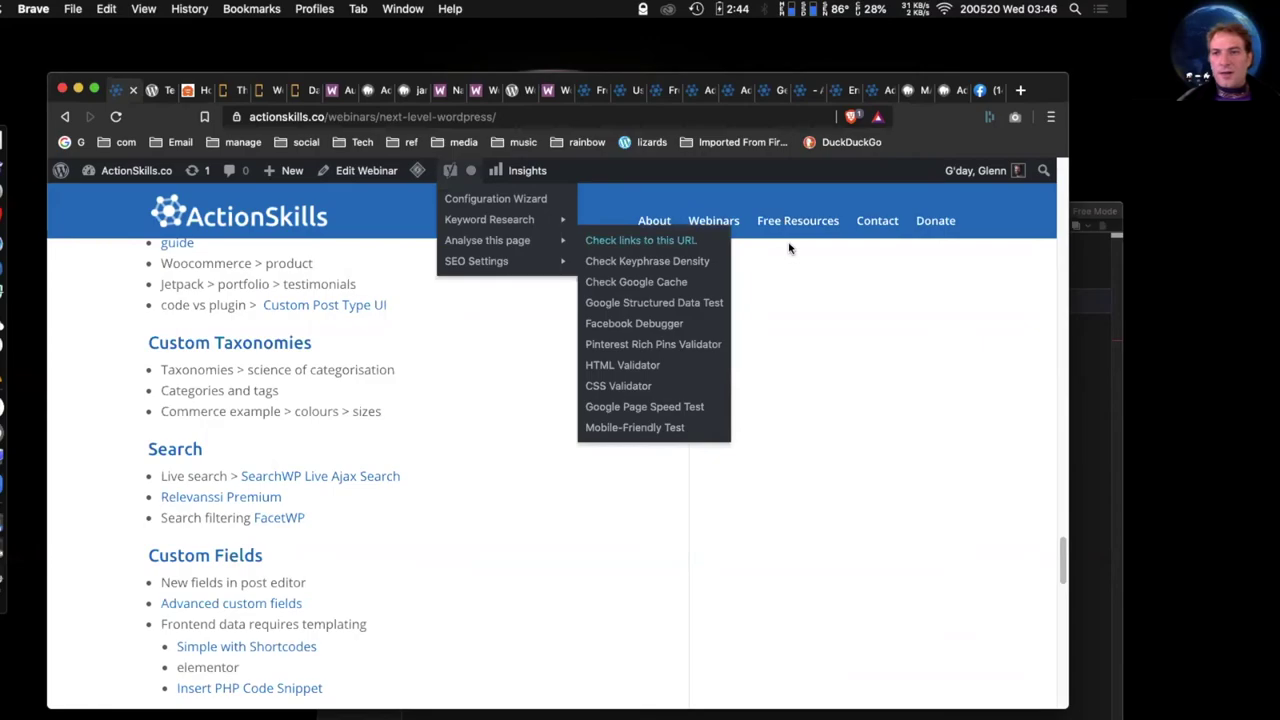
pyautogui.click(230, 91)
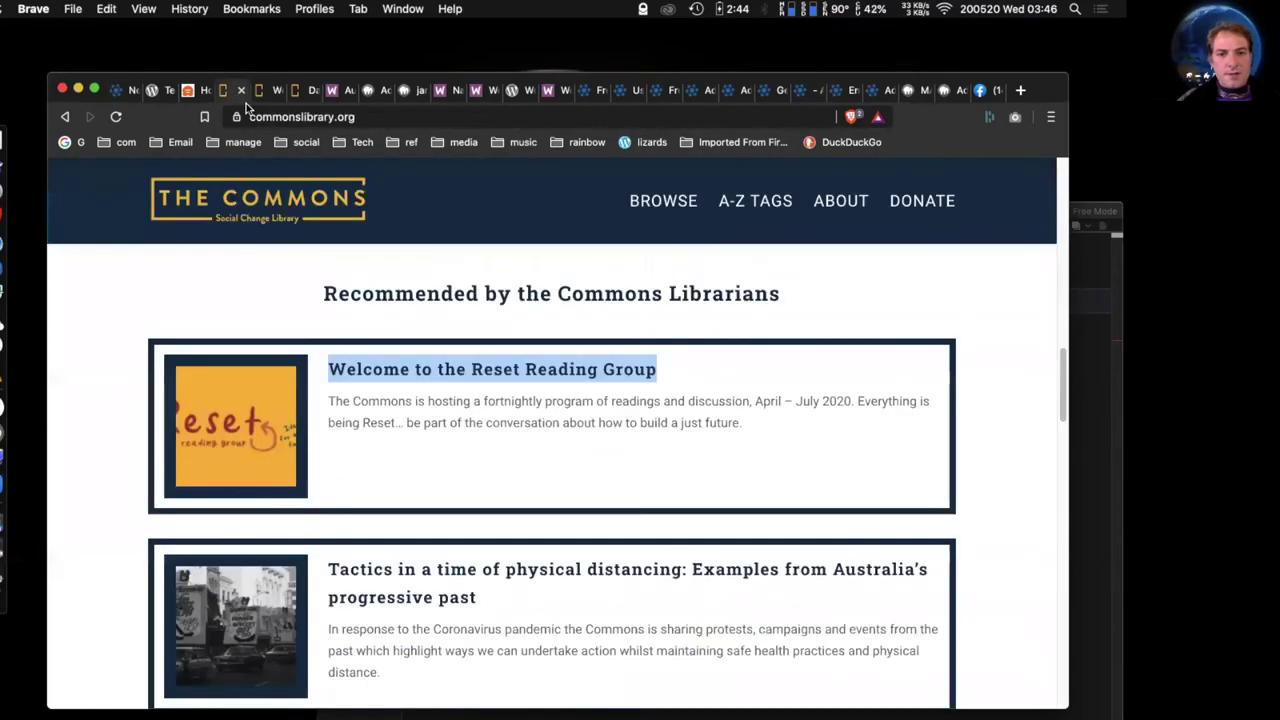
pyautogui.scroll(10, 306, 274)
pyautogui.click(487, 515)
pyautogui.write('green')
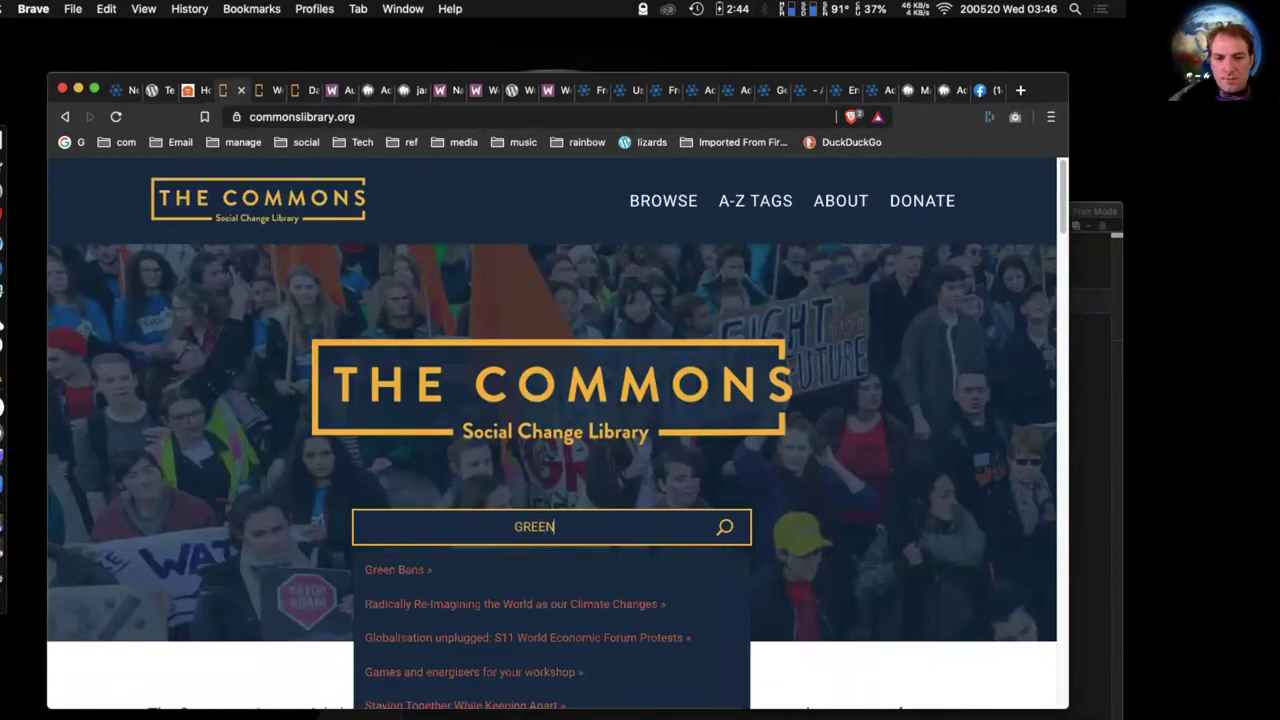
pyautogui.scroll(-2, 400, 470)
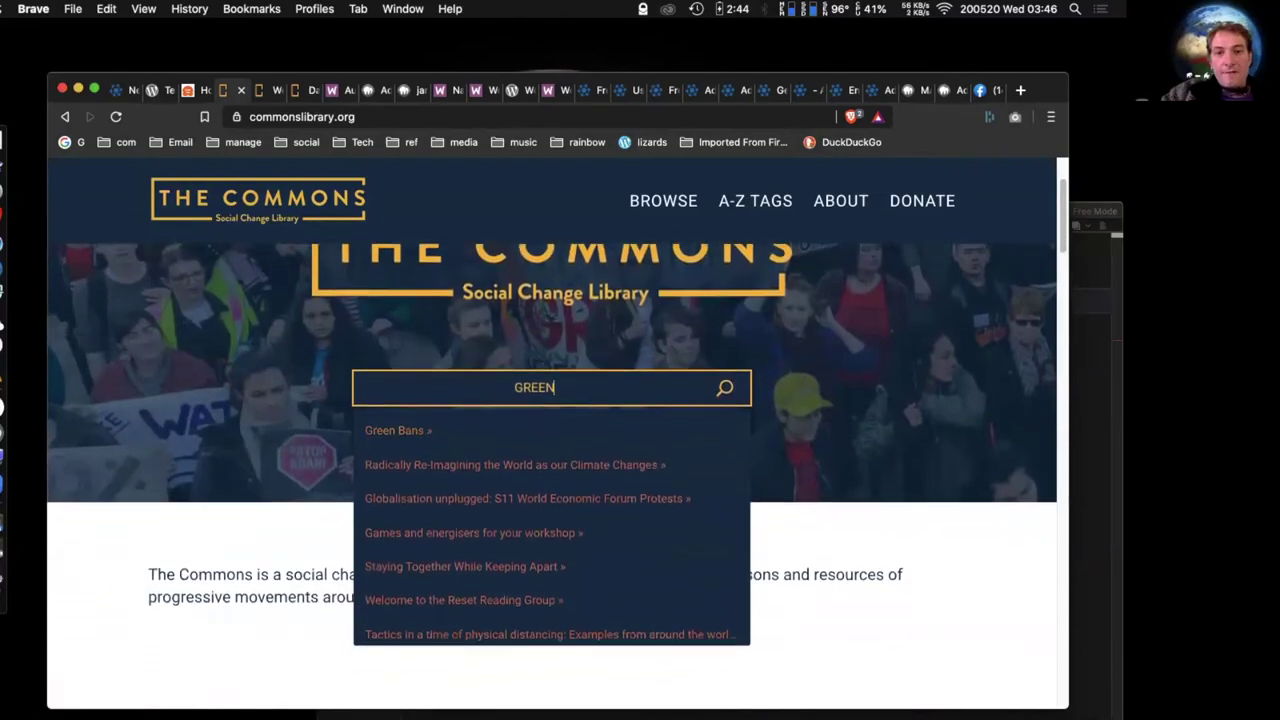
# - Open the SearchWP Live Ajax Search plugin link from the webinar notes in a new tab, view it and return to the notes
pyautogui.click(121, 91)
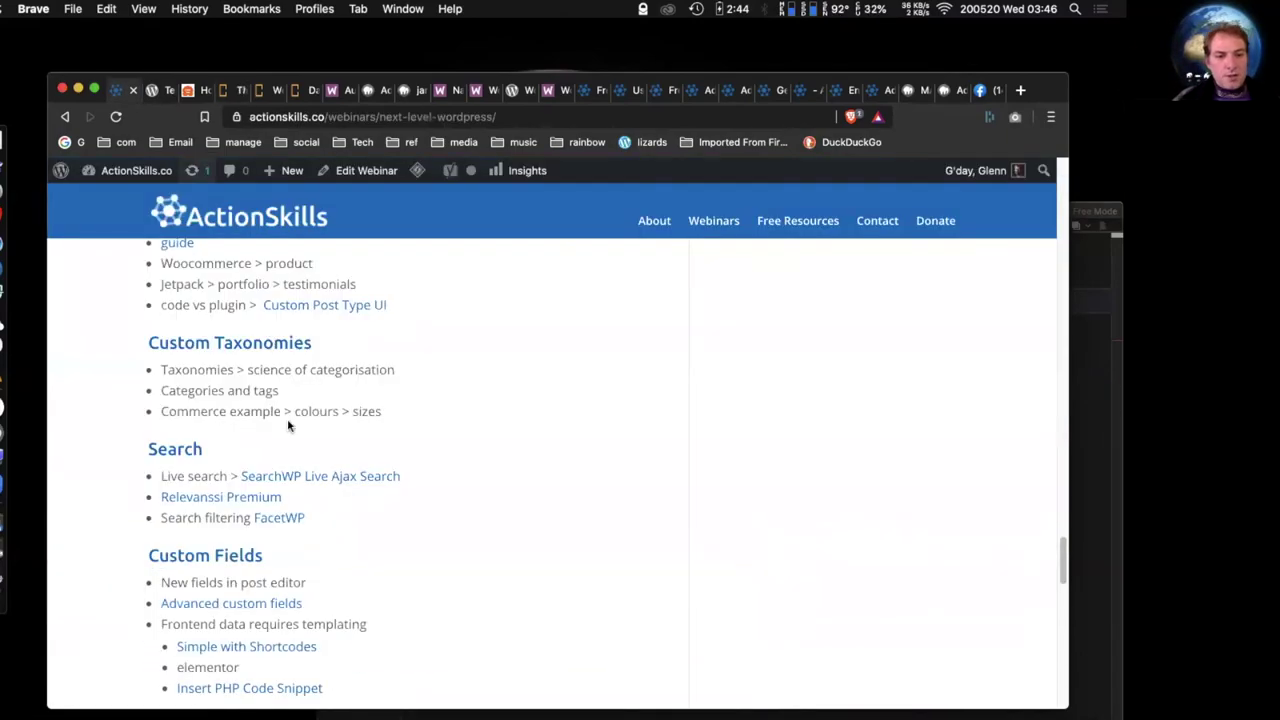
pyautogui.scroll(-2, 445, 528)
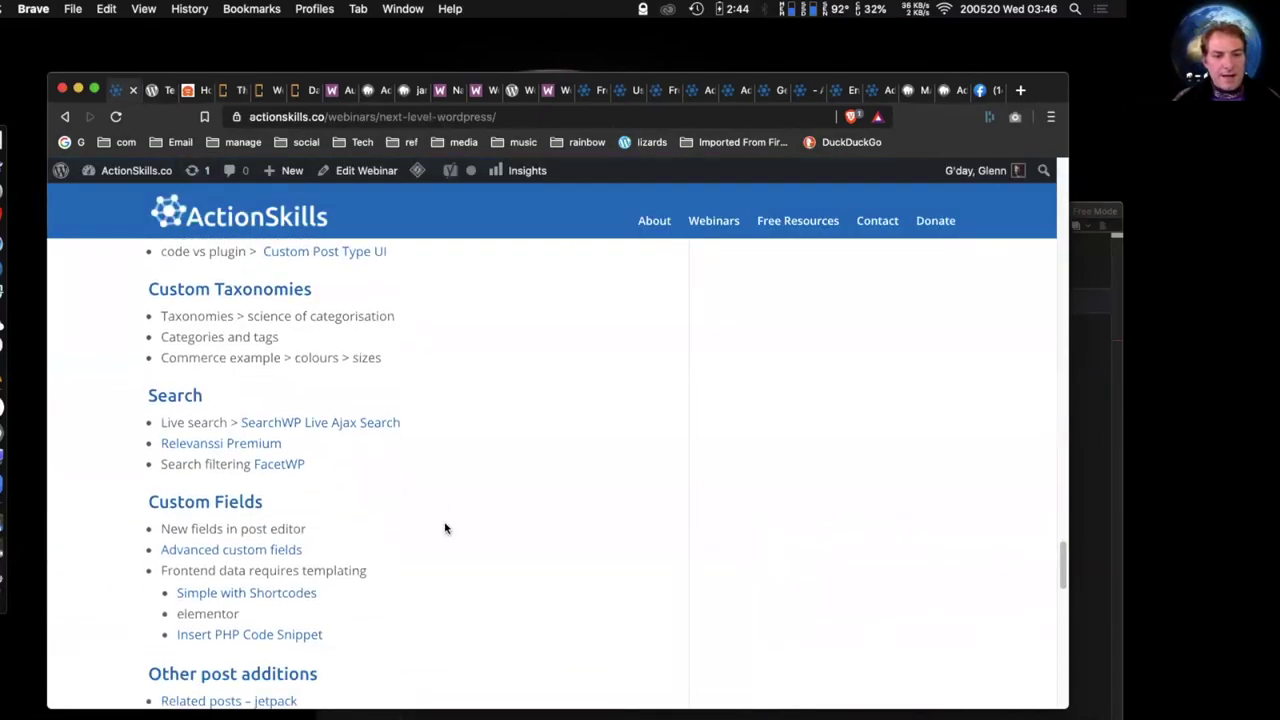
pyautogui.rightClick(308, 405)
pyautogui.click(337, 407)
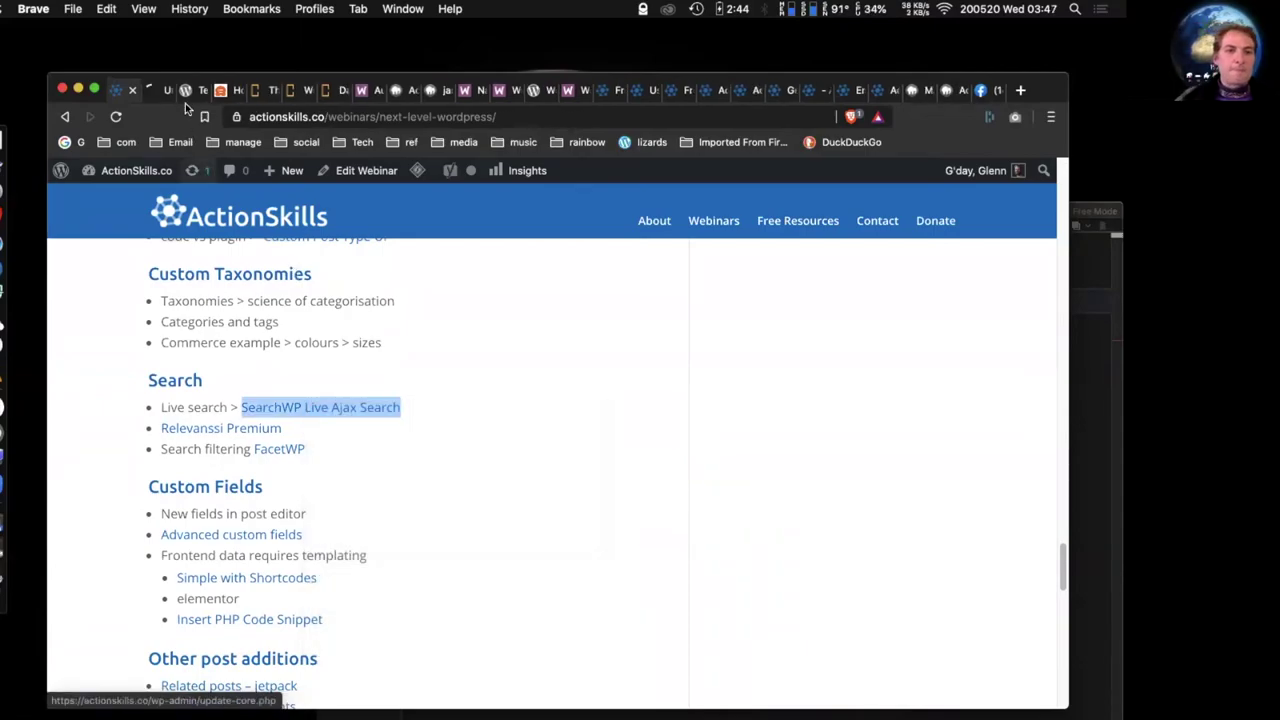
pyautogui.click(152, 91)
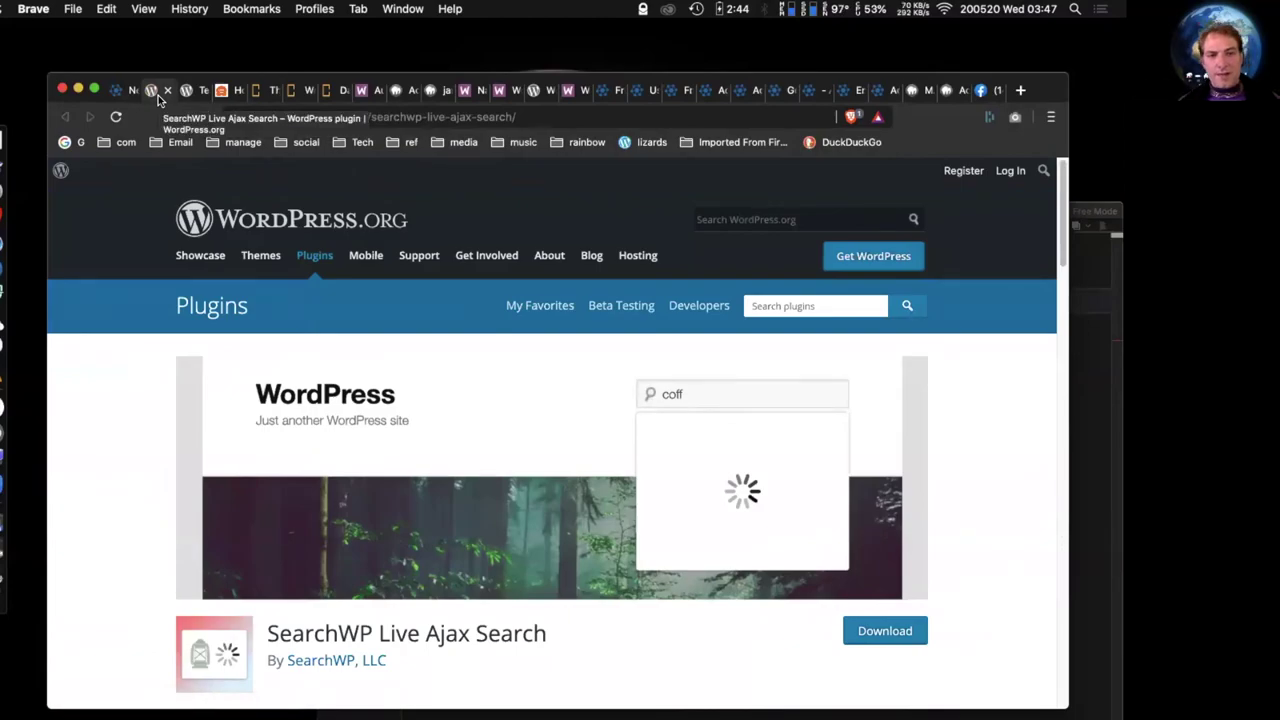
pyautogui.click(122, 90)
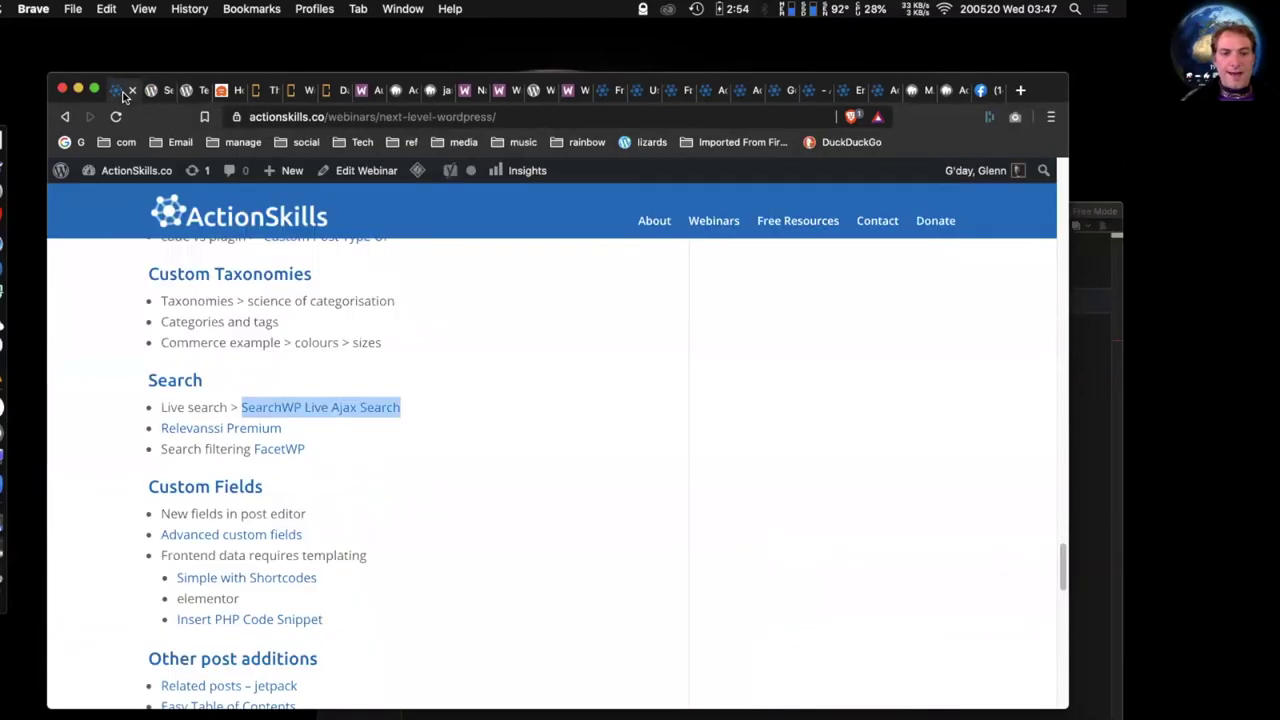
pyautogui.click(525, 466)
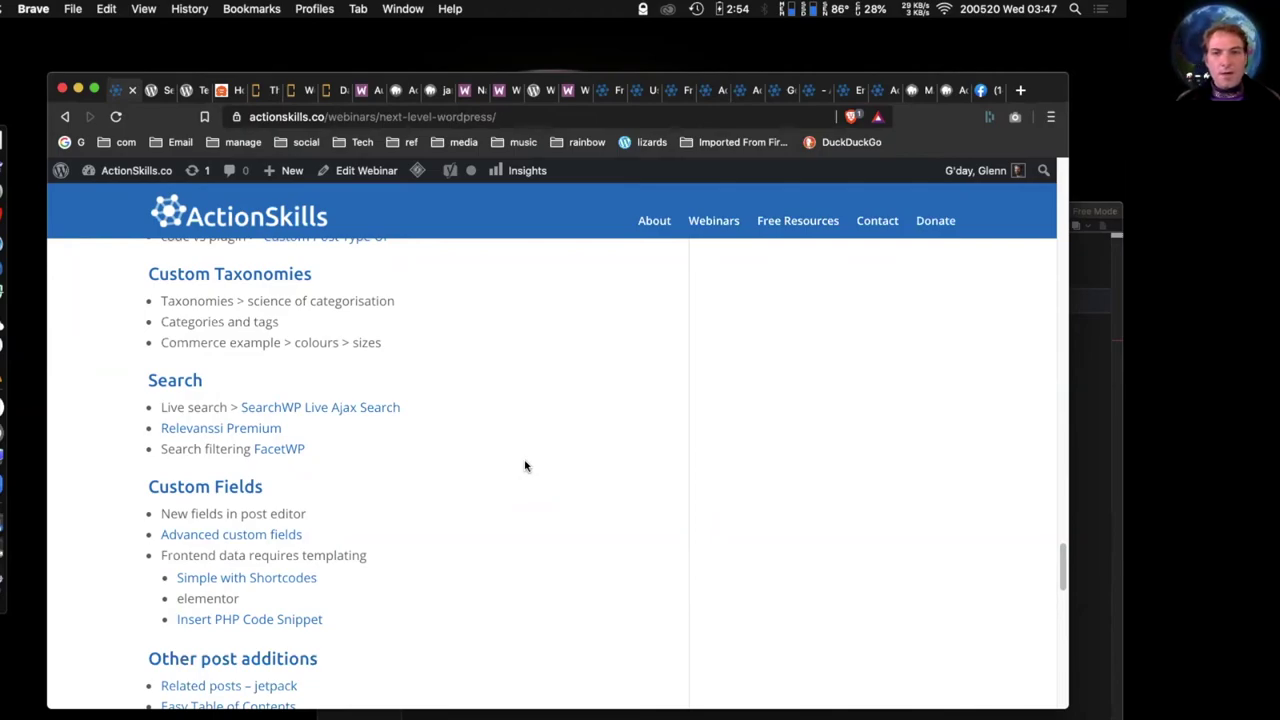
# - Run the "green" search on The Commons and review the results with their Format and Topic filters
pyautogui.click(265, 92)
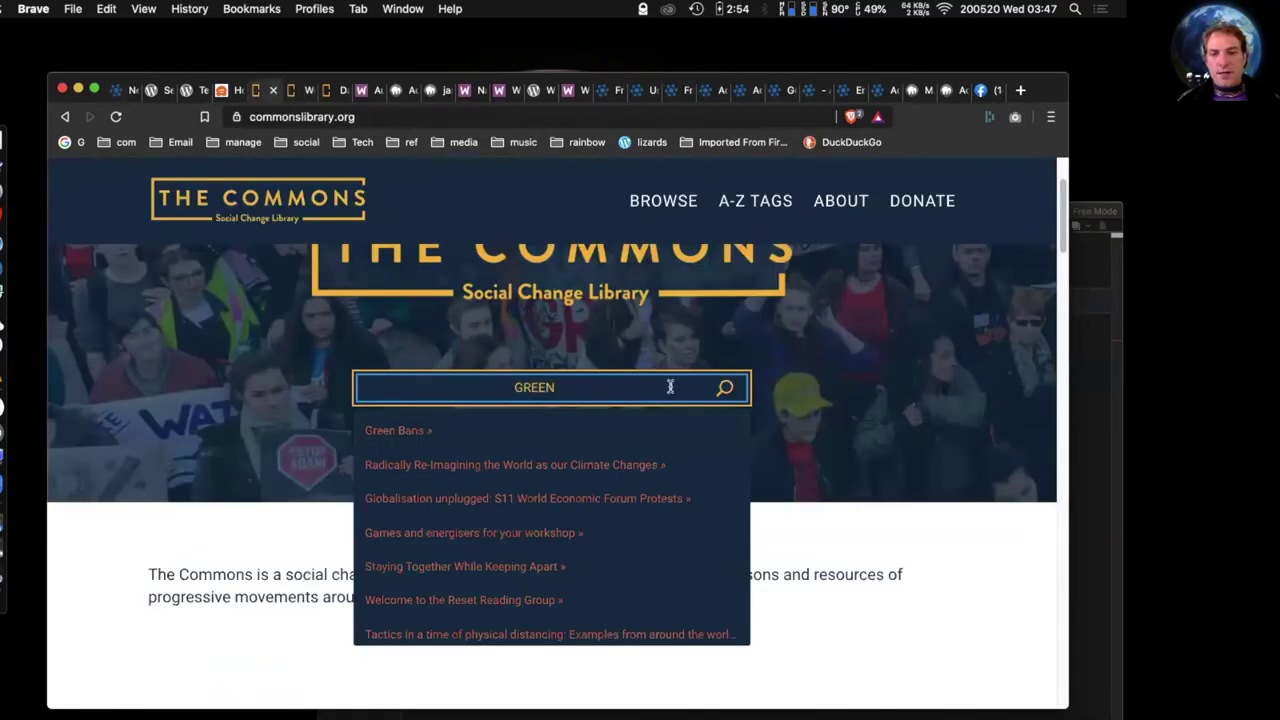
pyautogui.click(724, 391)
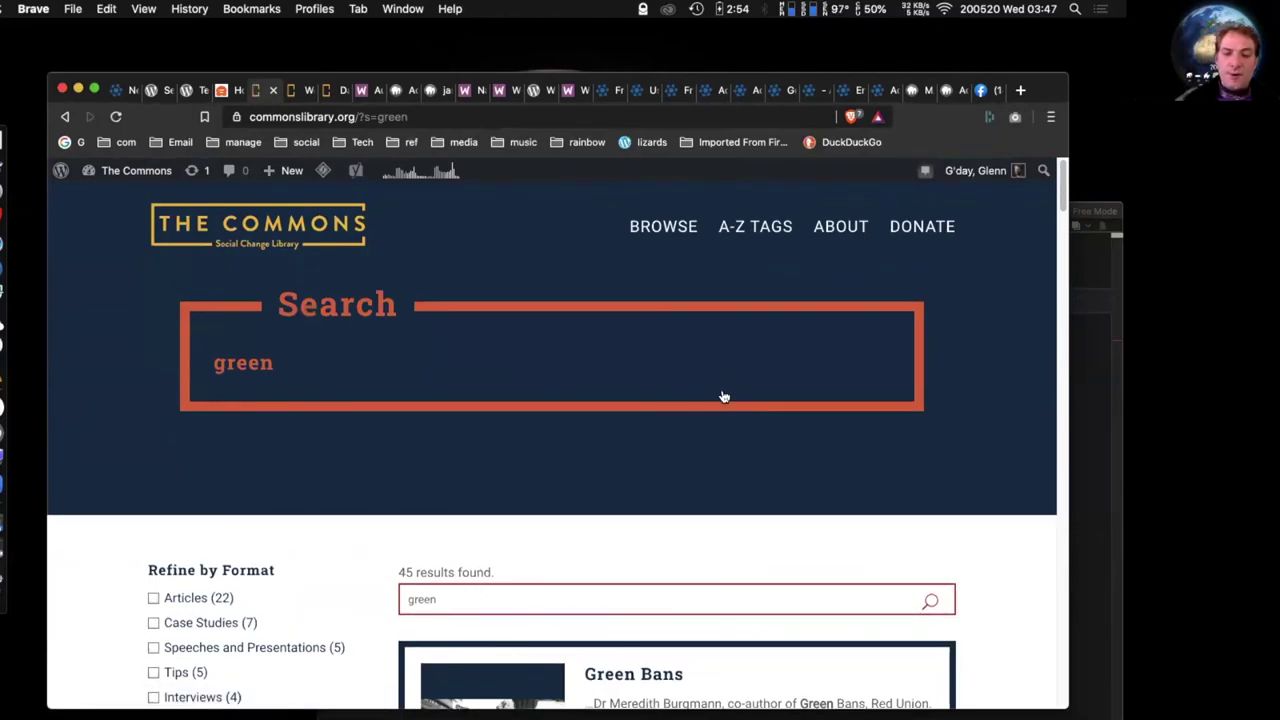
pyautogui.scroll(-3, 989, 618)
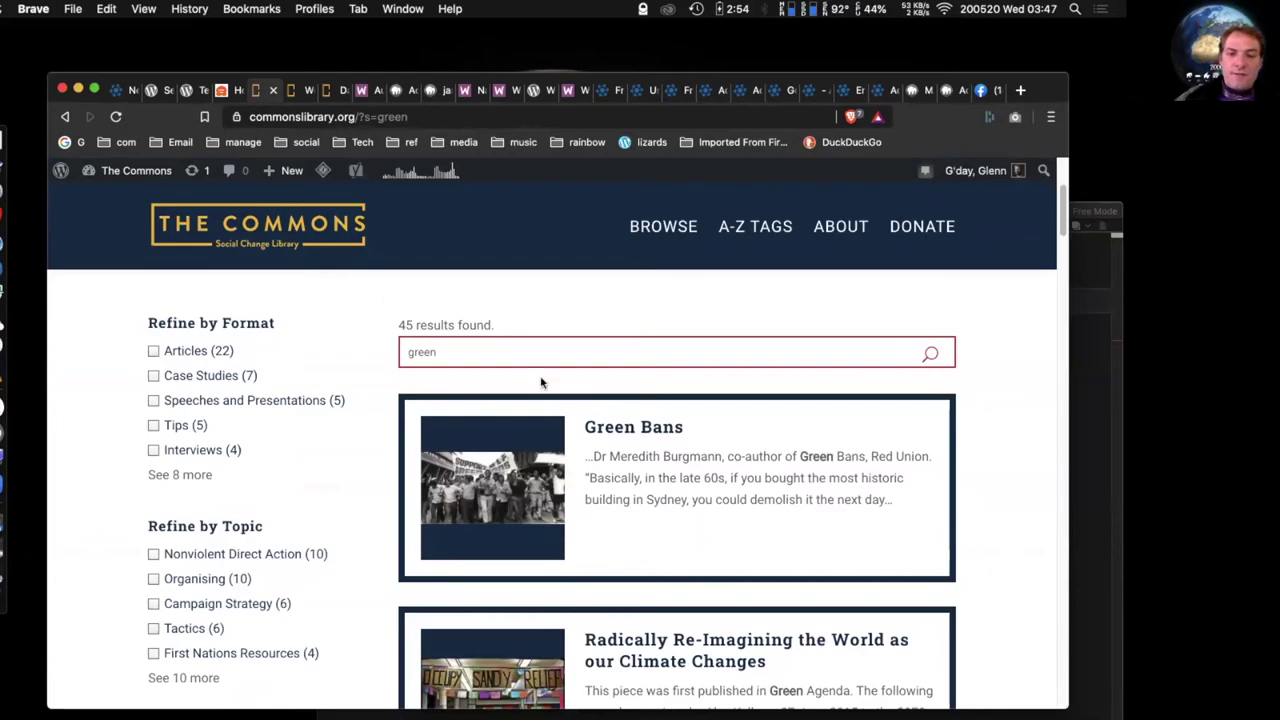
pyautogui.scroll(-2, 94, 451)
pyautogui.scroll(2, 94, 451)
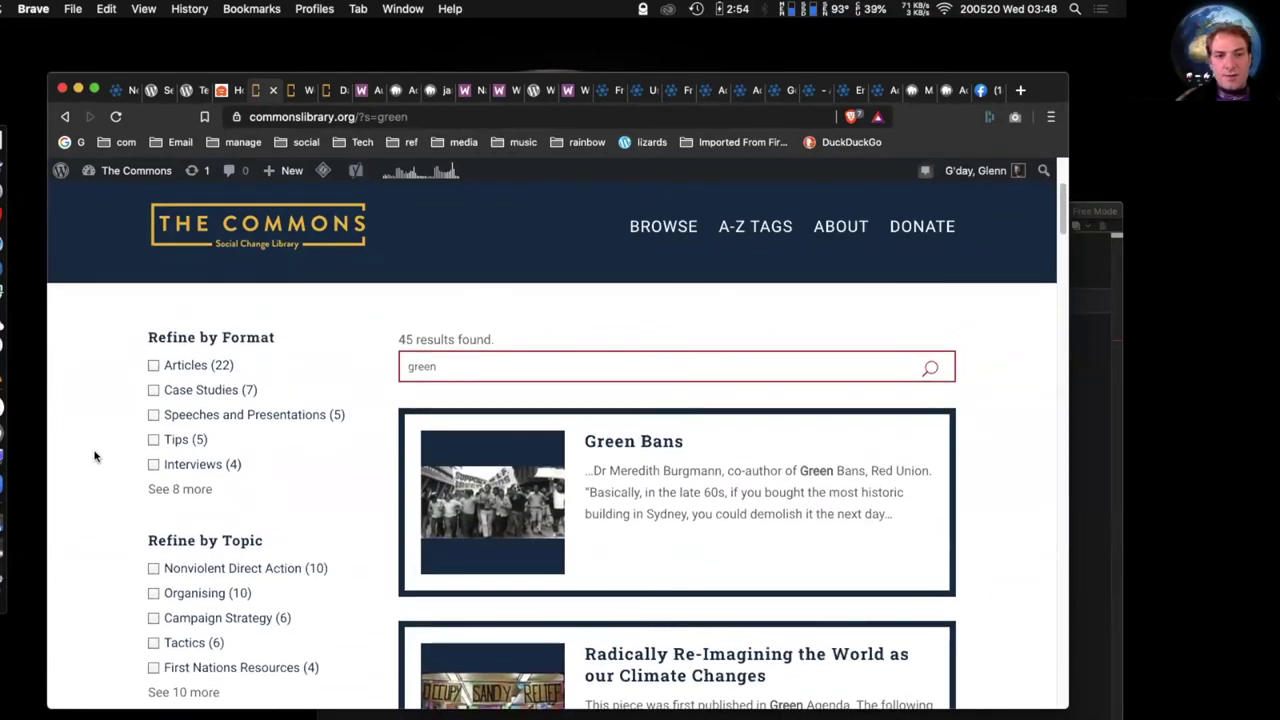
# - Look over the refine filters beside the "green" search results and filter the results by the Case Studies format
pyautogui.scroll(-5, 94, 456)
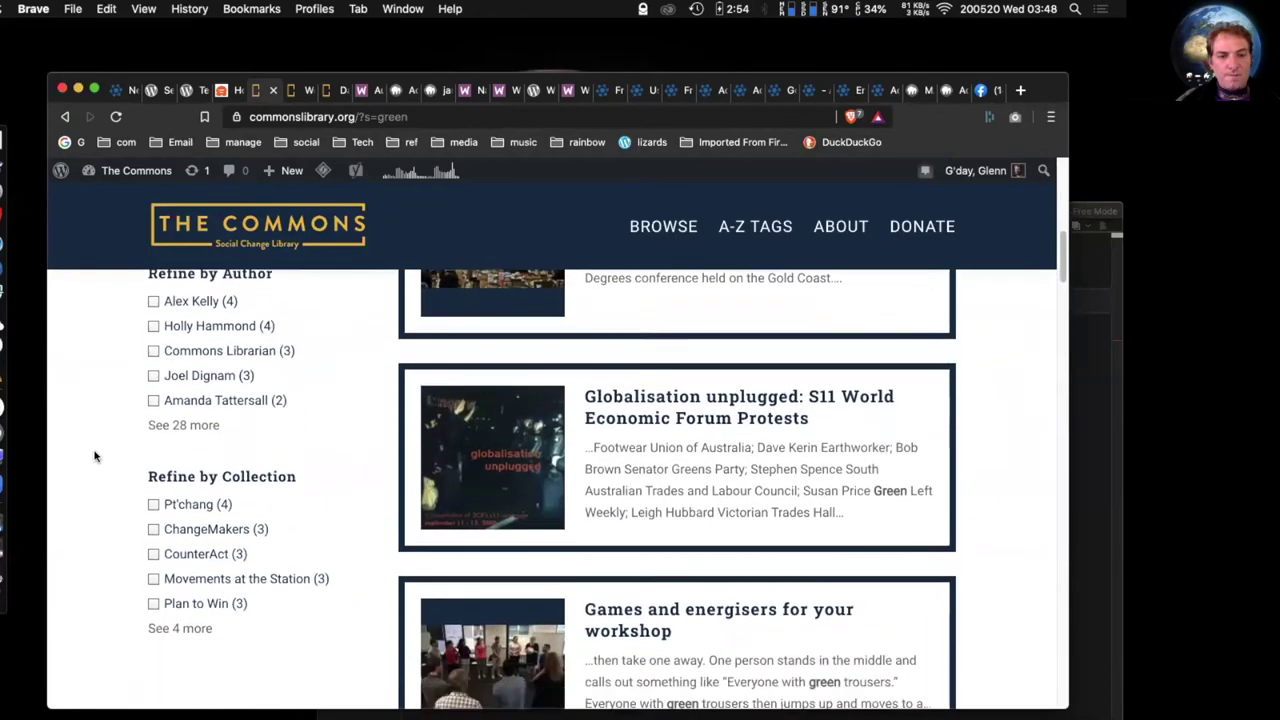
pyautogui.scroll(5, 94, 456)
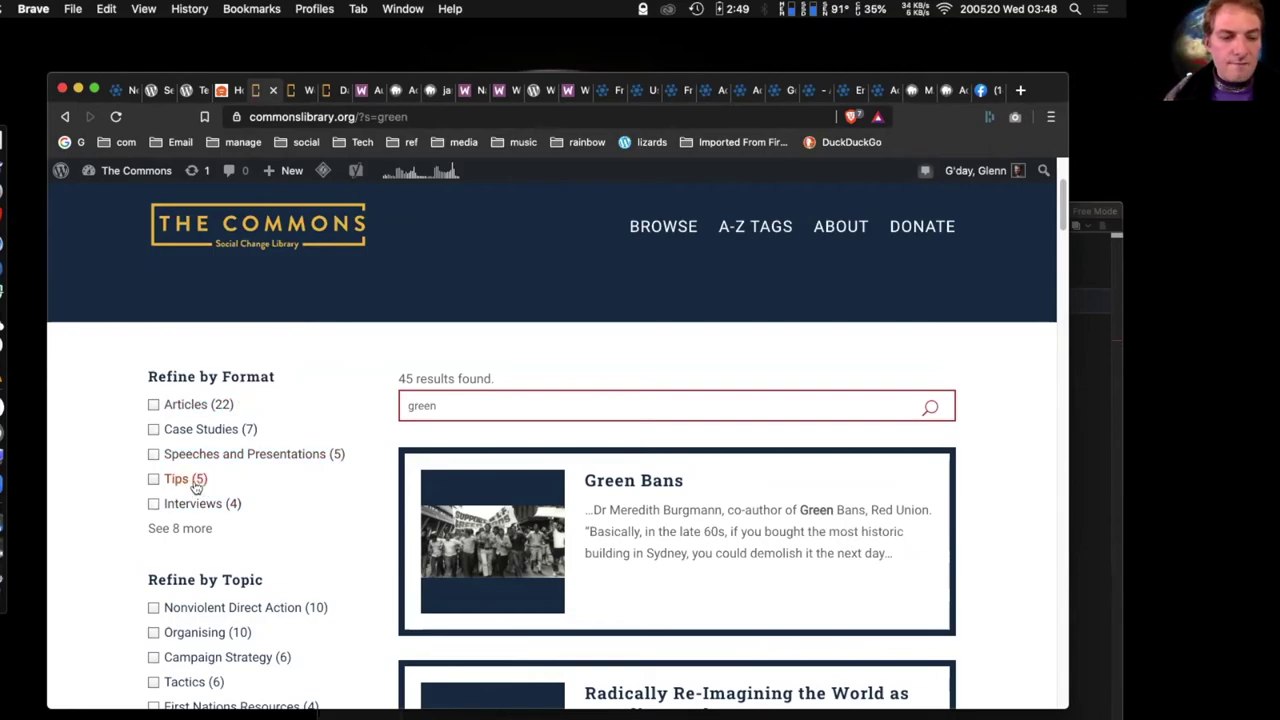
pyautogui.scroll(-2, 357, 487)
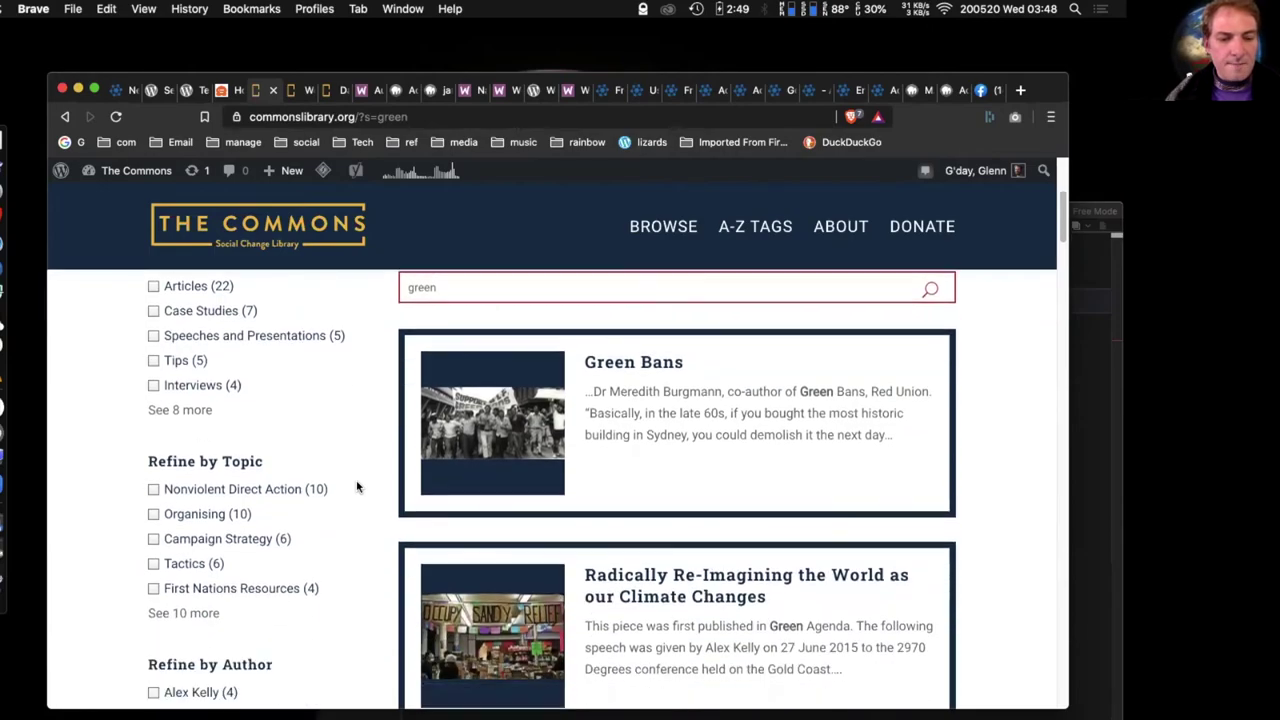
pyautogui.scroll(1, 357, 487)
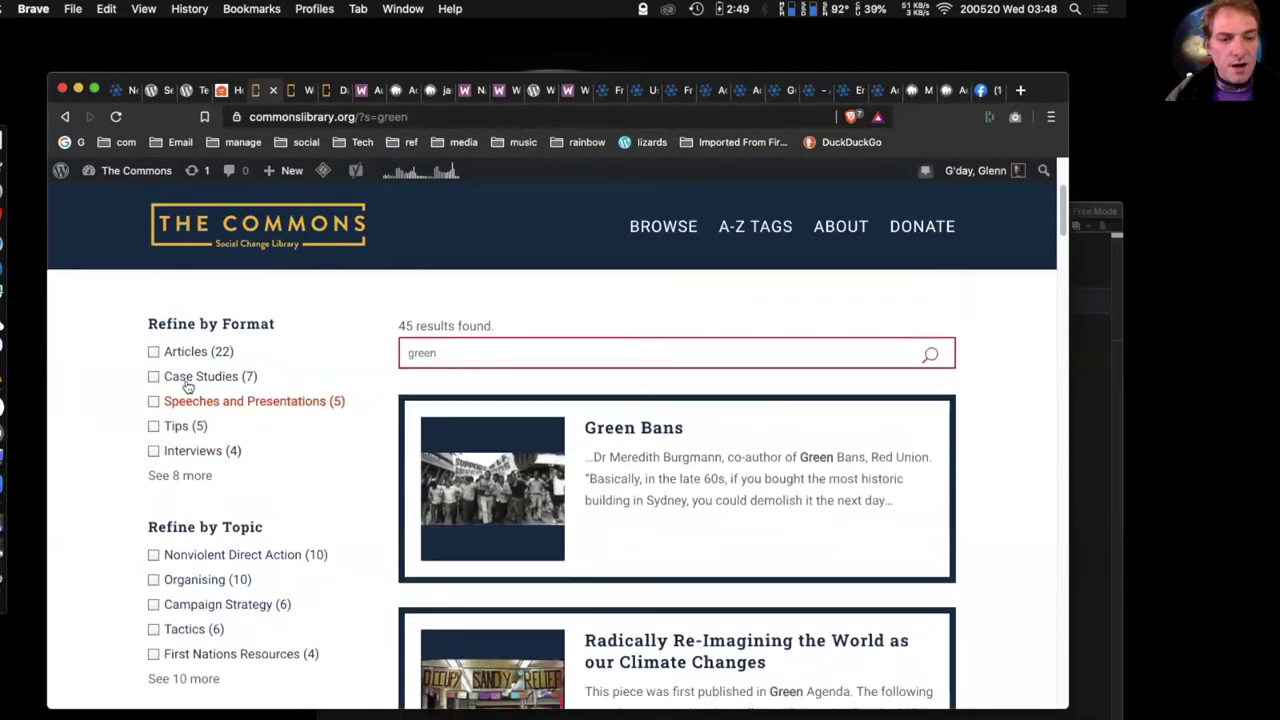
pyautogui.click(153, 378)
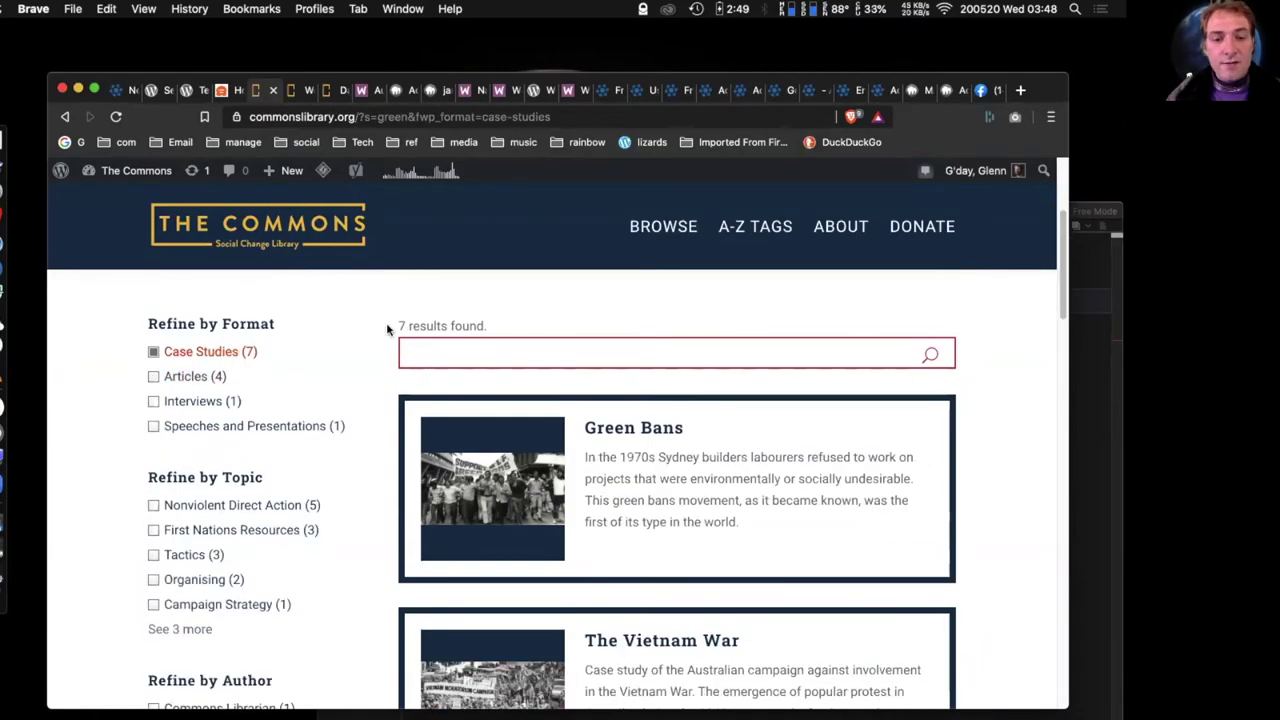
# - Narrow the case study results by the last author listed under Refine by Author and view the filtered results
pyautogui.scroll(-5, 102, 472)
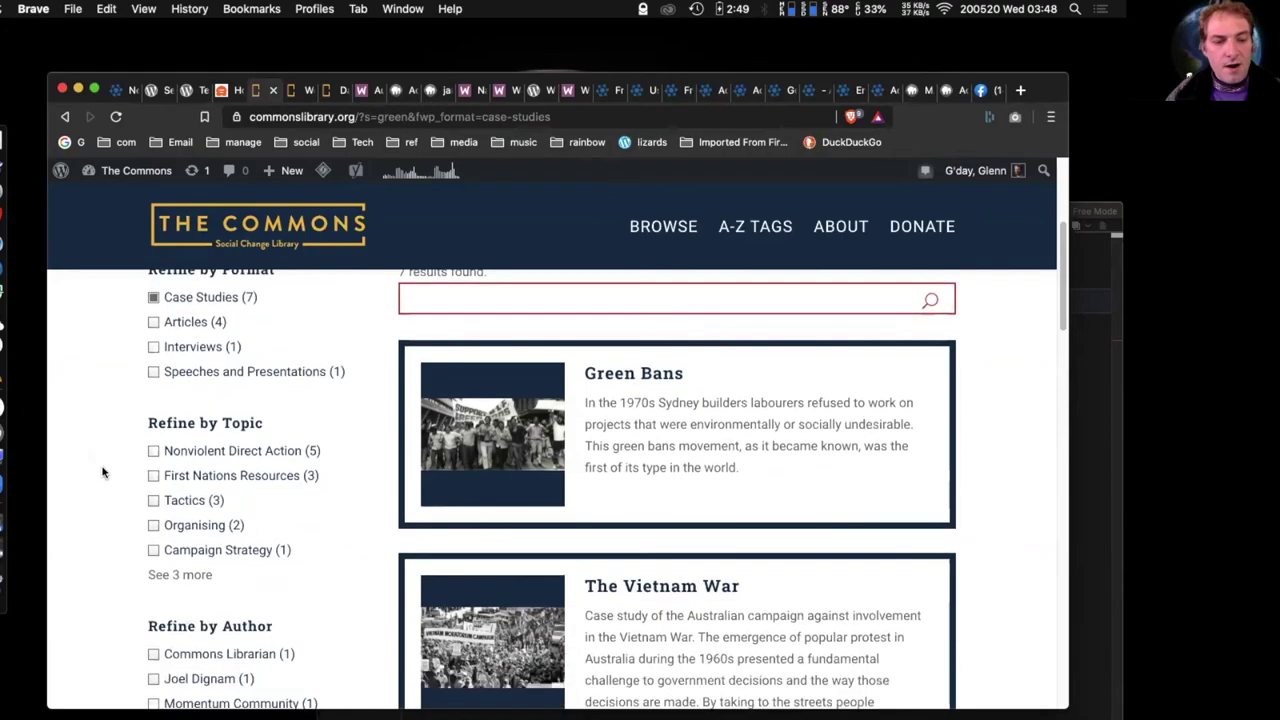
pyautogui.scroll(-1, 102, 472)
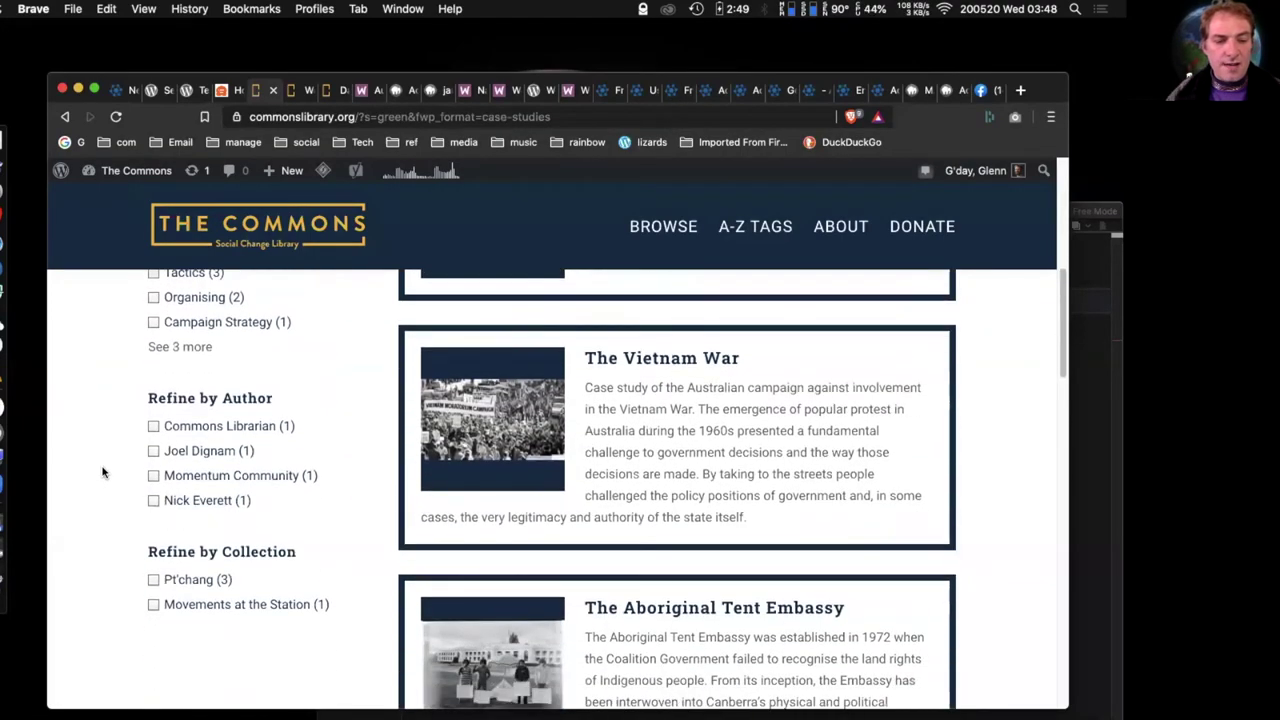
pyautogui.click(154, 501)
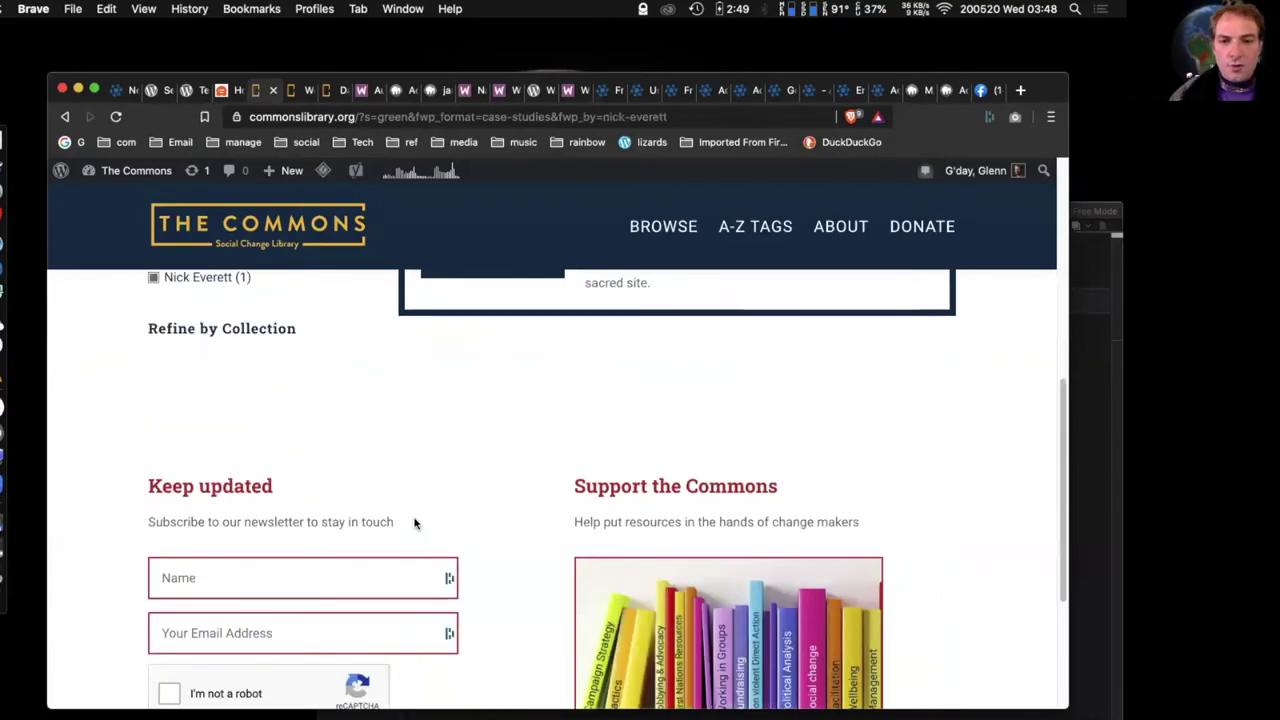
pyautogui.scroll(5, 415, 523)
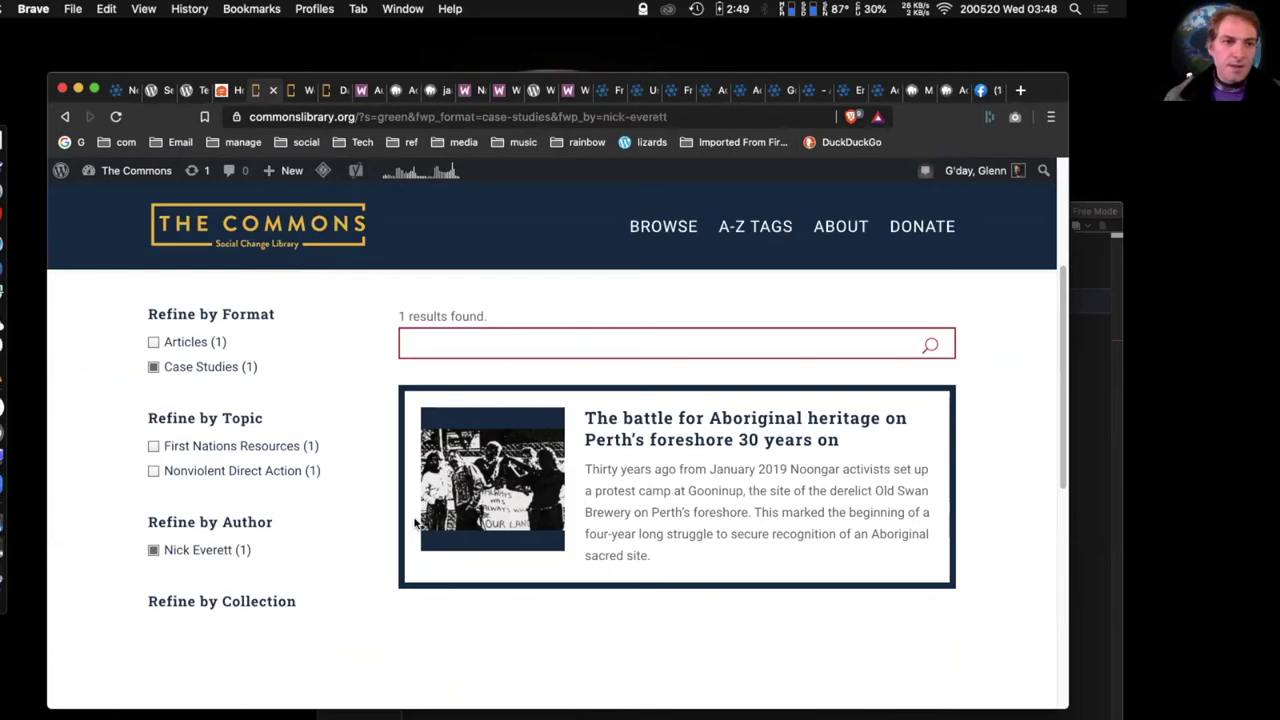
# - Open the FacetWP link from the webinar notes in a new tab, view its site and return to the notes
pyautogui.click(124, 92)
pyautogui.scroll(-1, 443, 566)
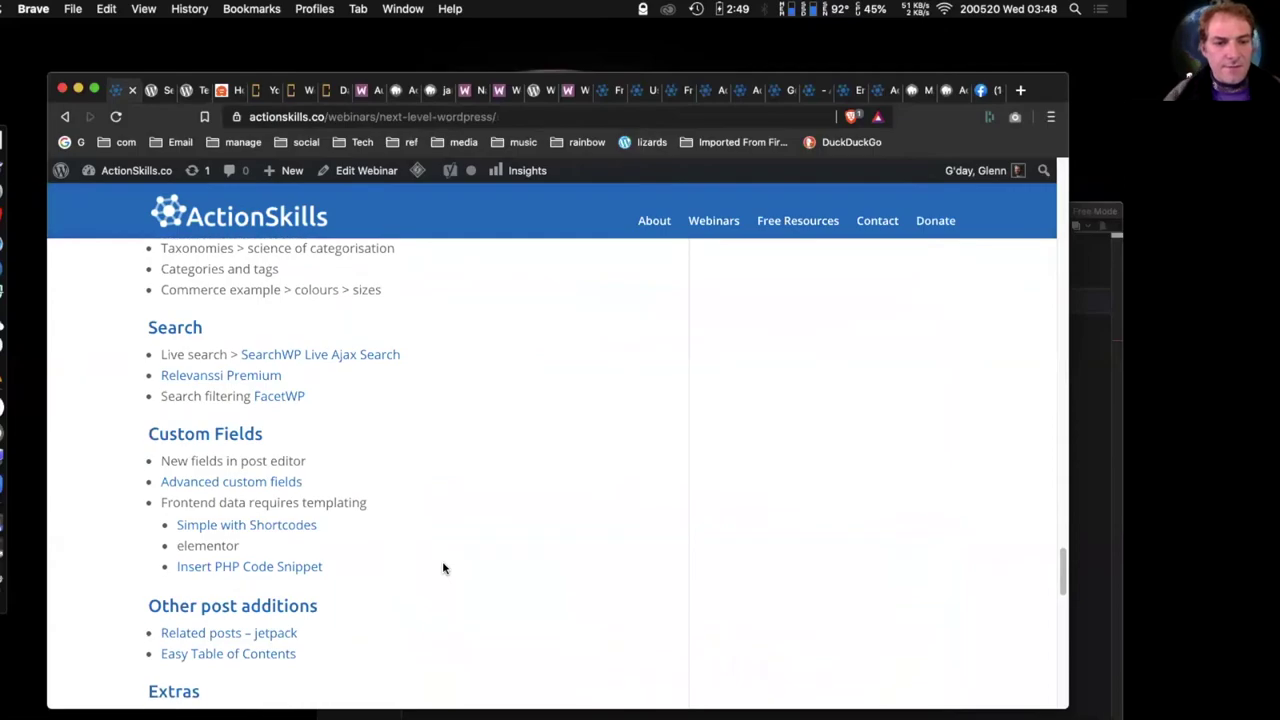
pyautogui.rightClick(276, 402)
pyautogui.click(300, 403)
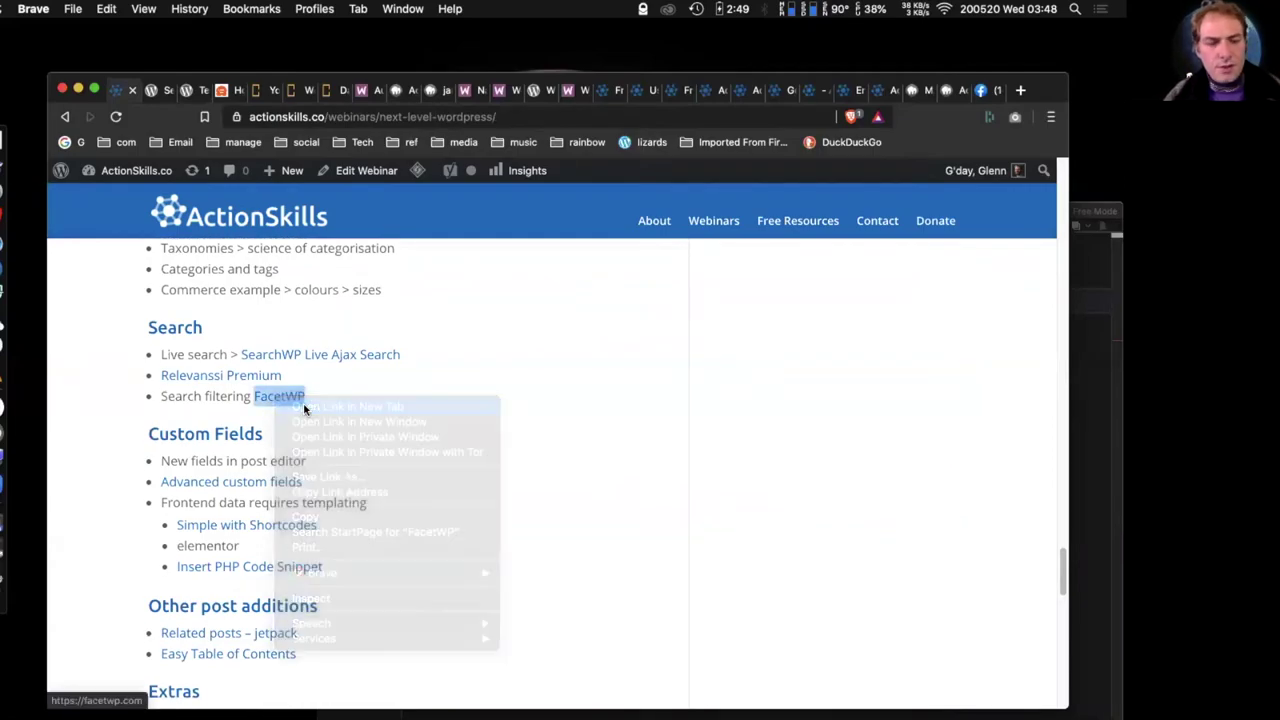
pyautogui.click(185, 91)
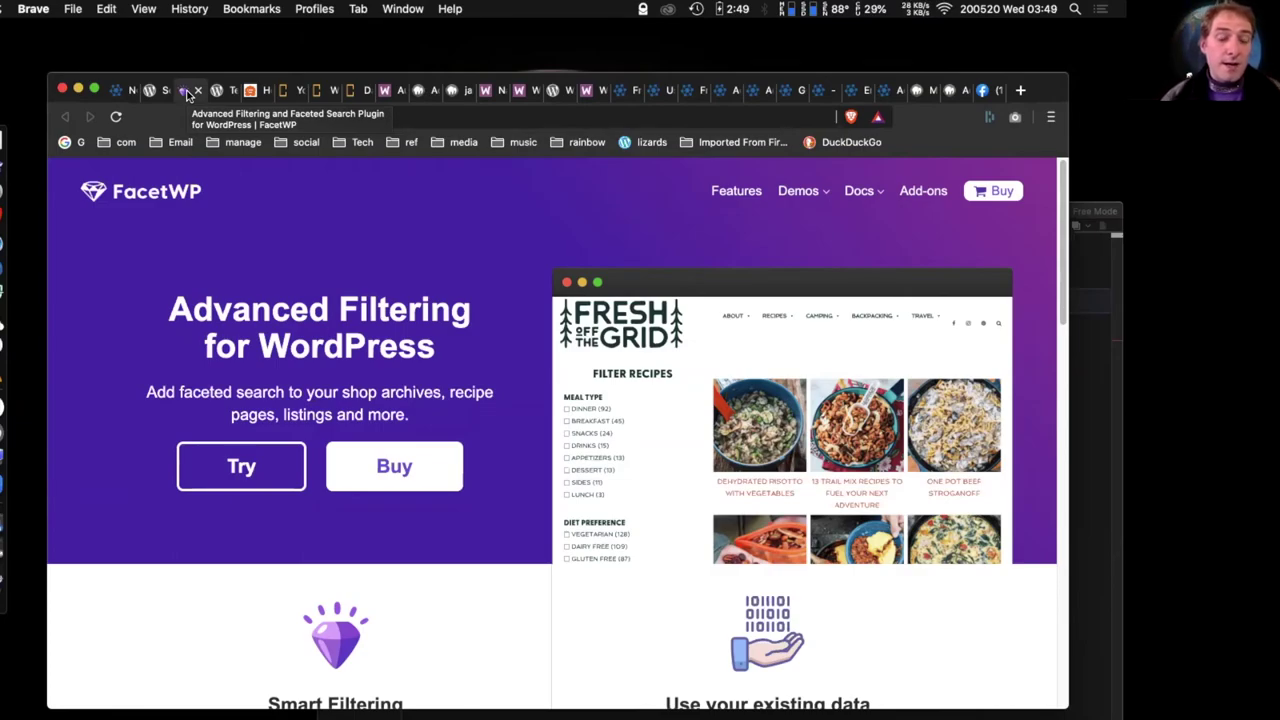
pyautogui.click(130, 91)
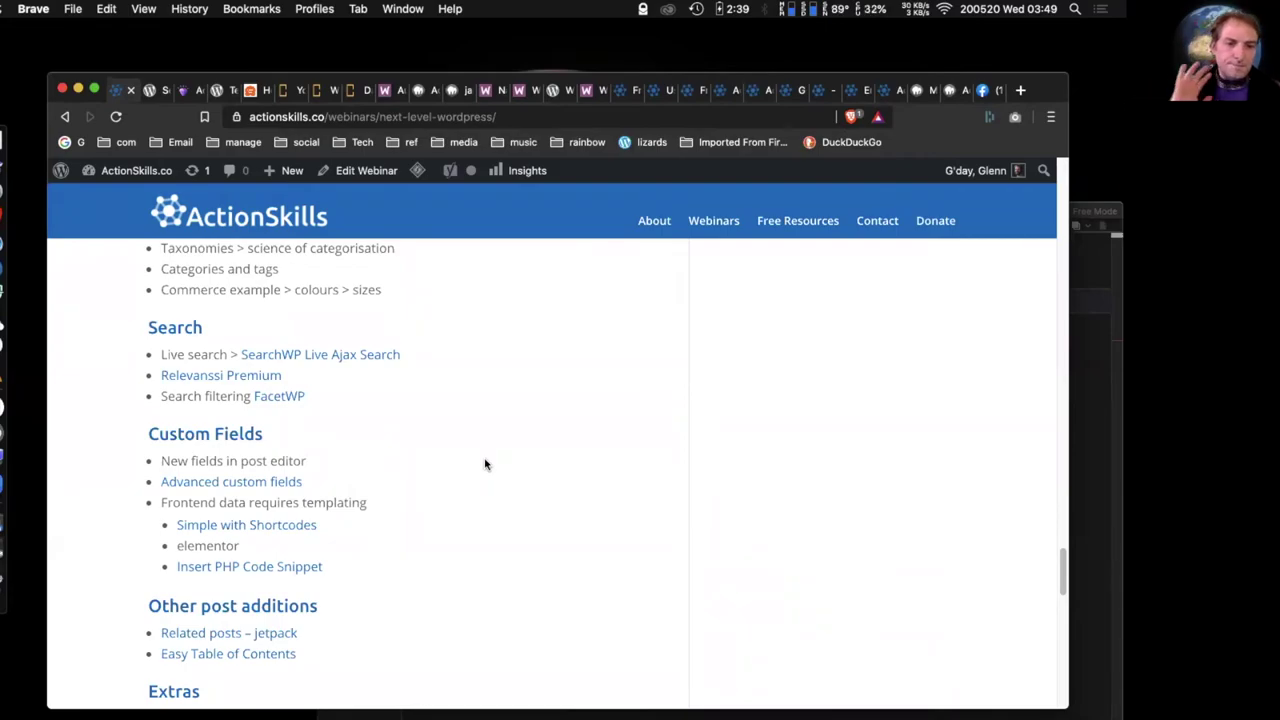
# - Open The Commons post "Welcome to the Reset Reading Group" for editing in a new tab
pyautogui.scroll(-2, 485, 464)
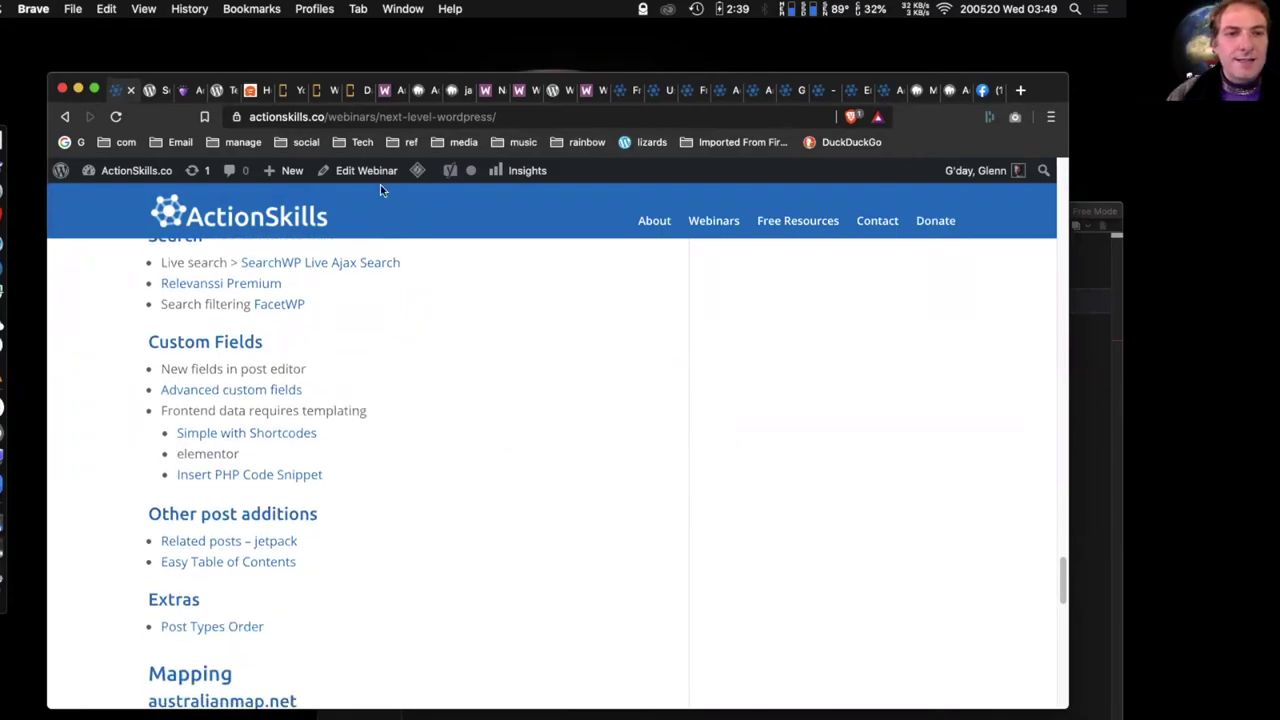
pyautogui.click(323, 91)
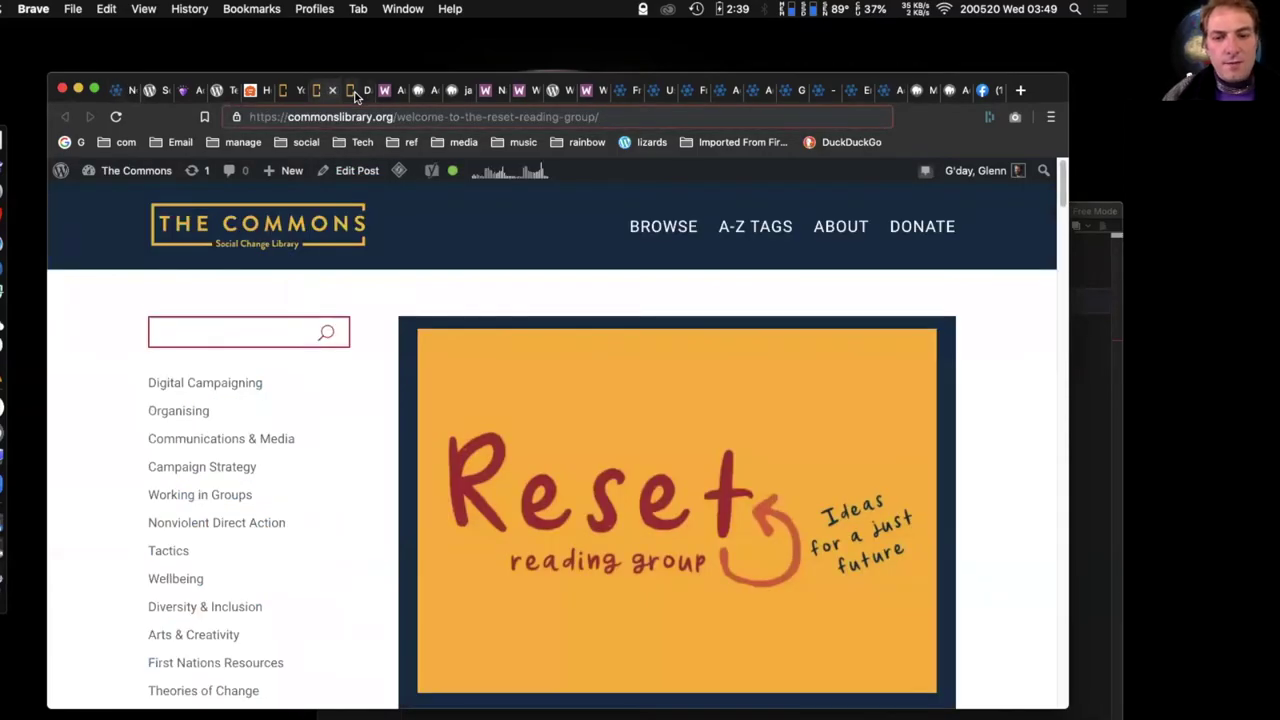
pyautogui.click(355, 93)
pyautogui.click(330, 91)
pyautogui.scroll(-2, 486, 388)
pyautogui.scroll(-3, 489, 383)
pyautogui.scroll(5, 440, 330)
pyautogui.rightClick(354, 174)
pyautogui.click(390, 175)
pyautogui.click(350, 93)
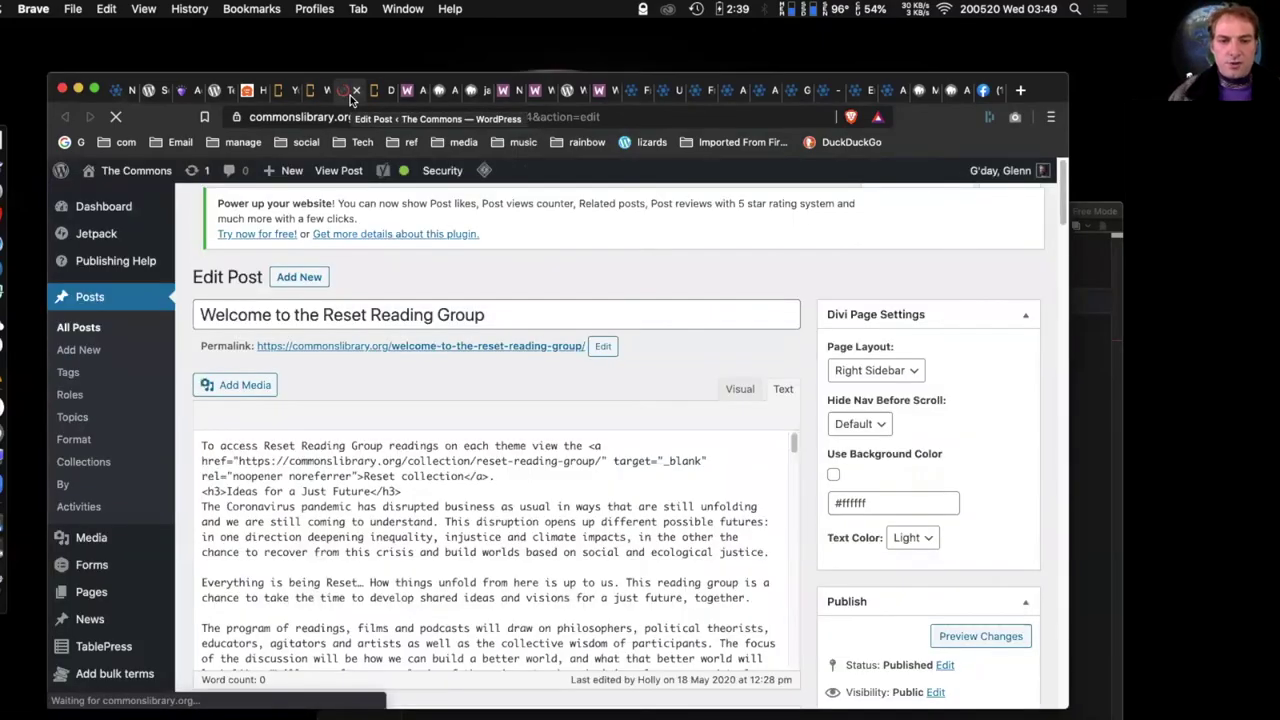
# - Examine the Record Entry custom fields below the content in the Reset Reading Group post editor, from Author to the upload fields
pyautogui.click(518, 314)
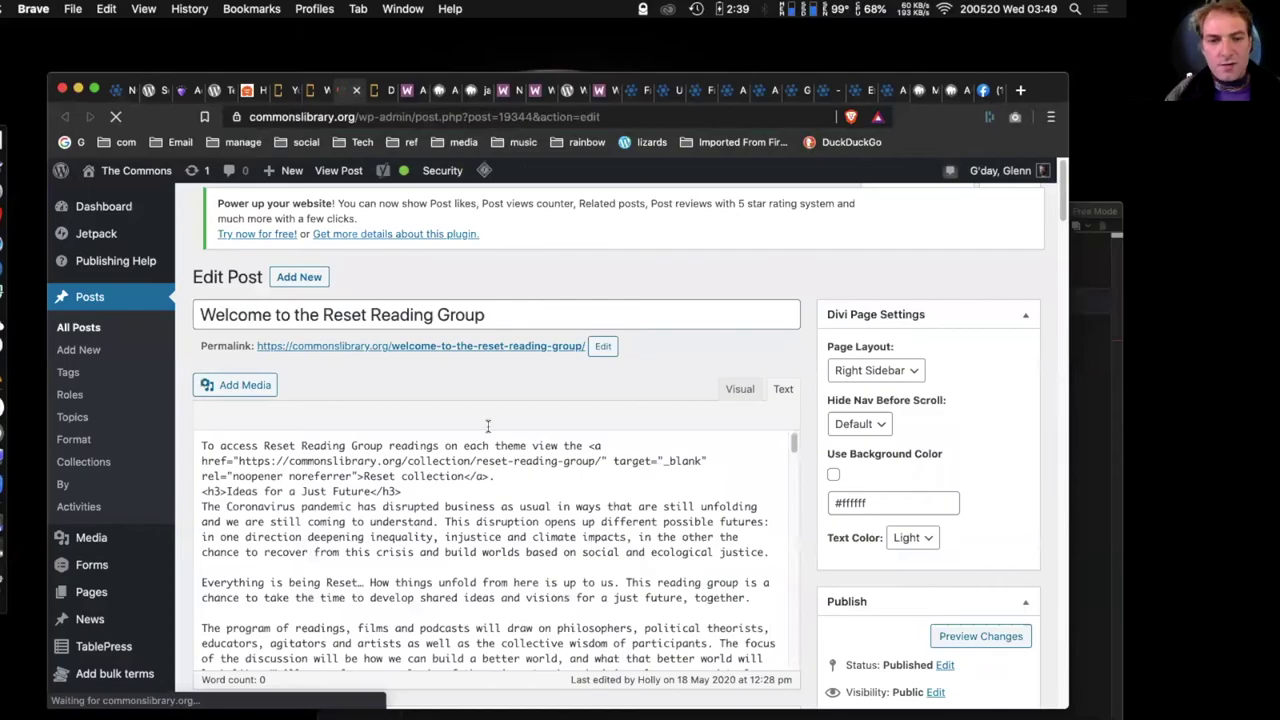
pyautogui.scroll(-20, 487, 570)
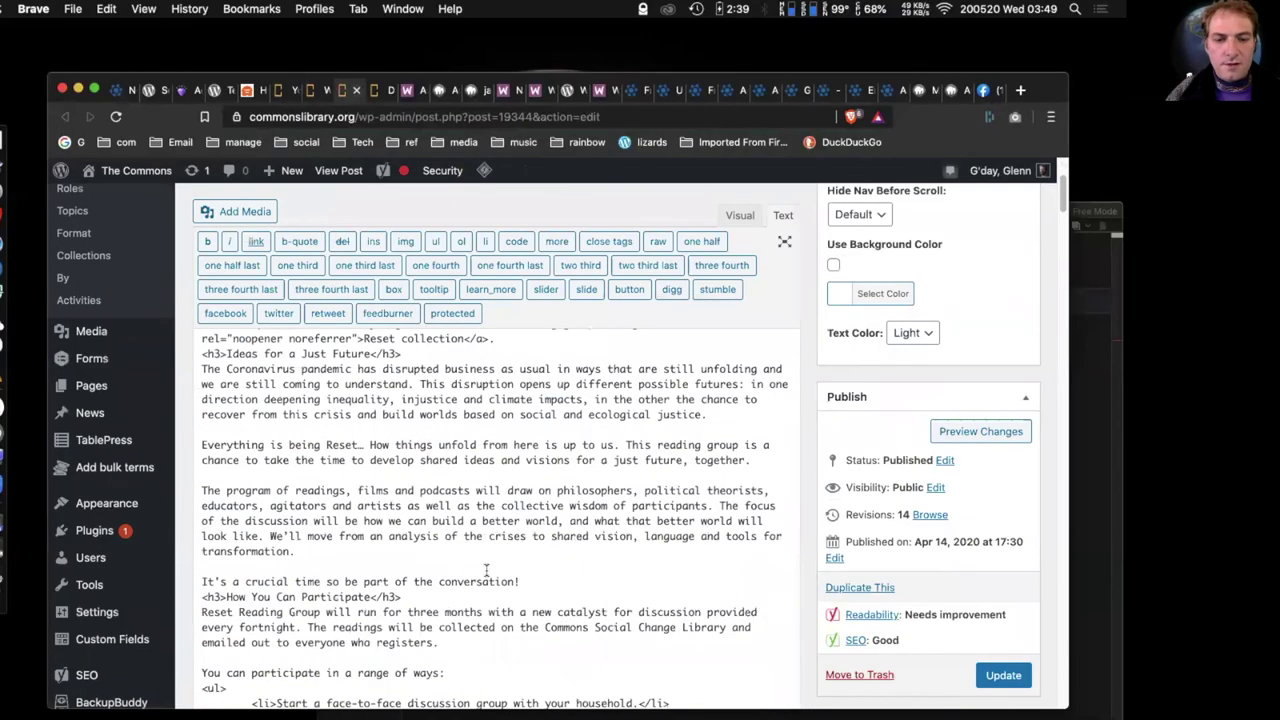
pyautogui.scroll(-15, 487, 572)
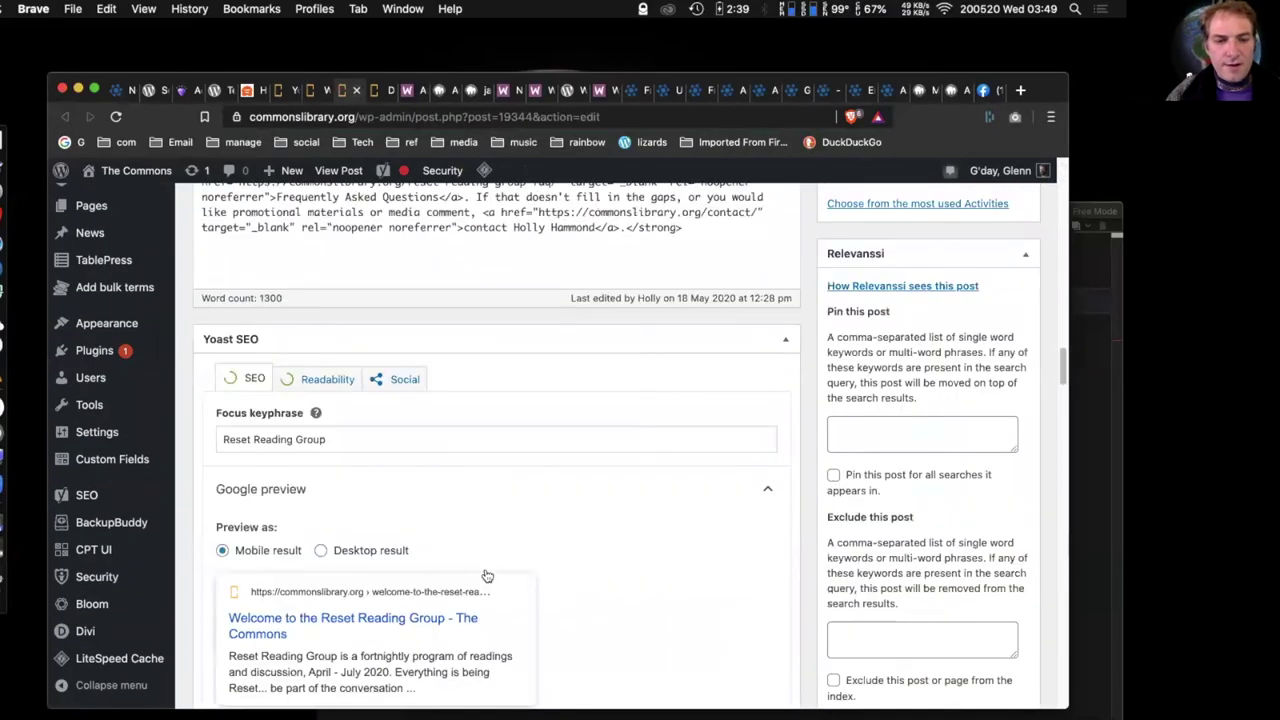
pyautogui.scroll(-8, 487, 575)
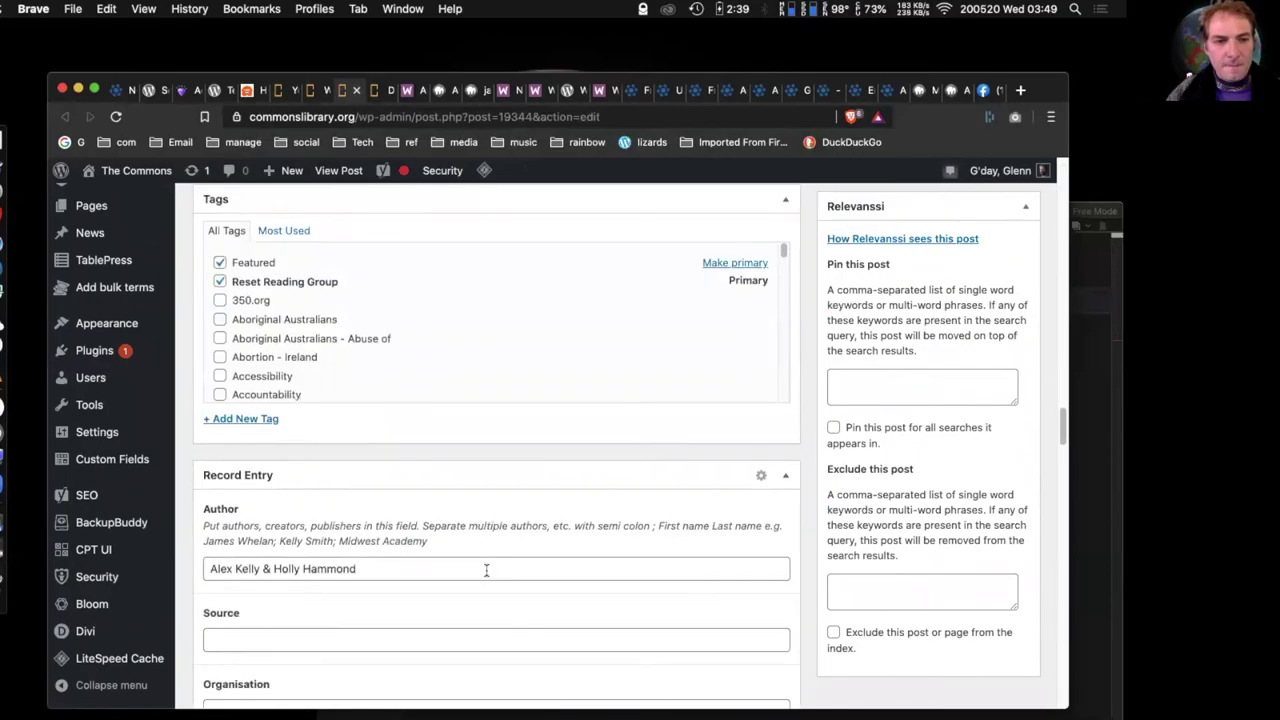
pyautogui.scroll(3, 487, 575)
pyautogui.scroll(-4, 487, 574)
pyautogui.scroll(-3, 487, 574)
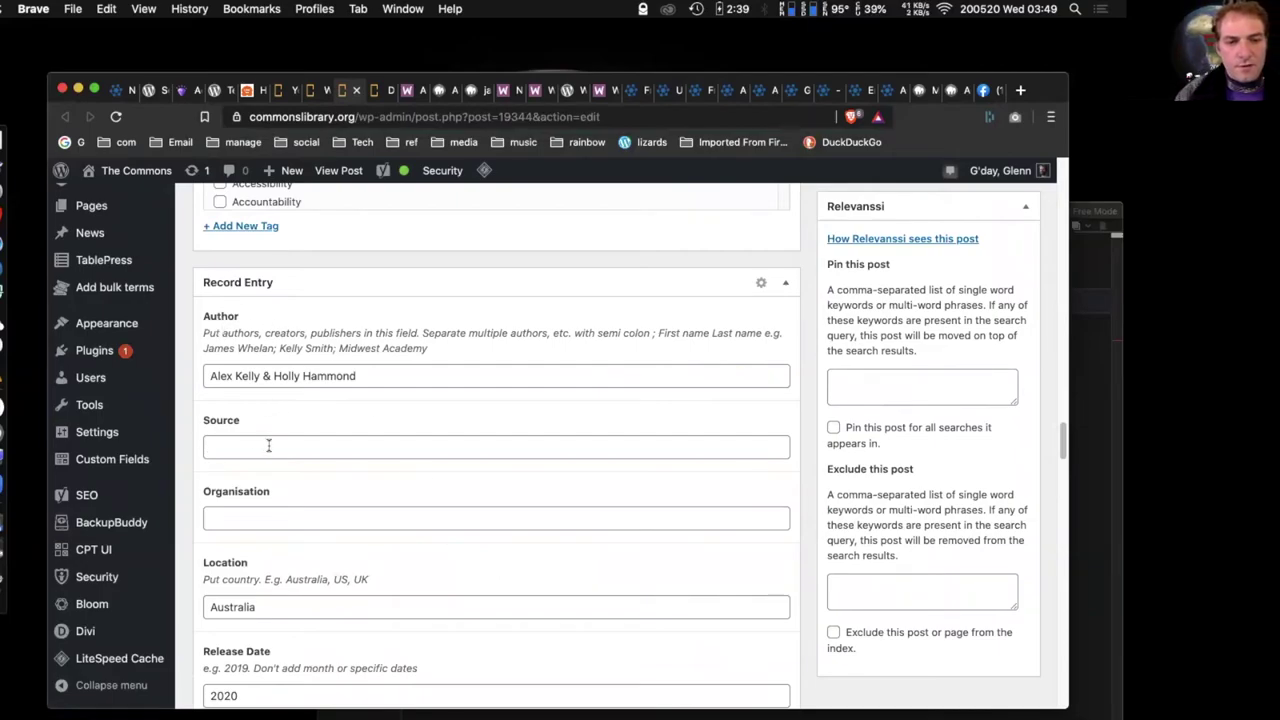
pyautogui.scroll(-2, 320, 440)
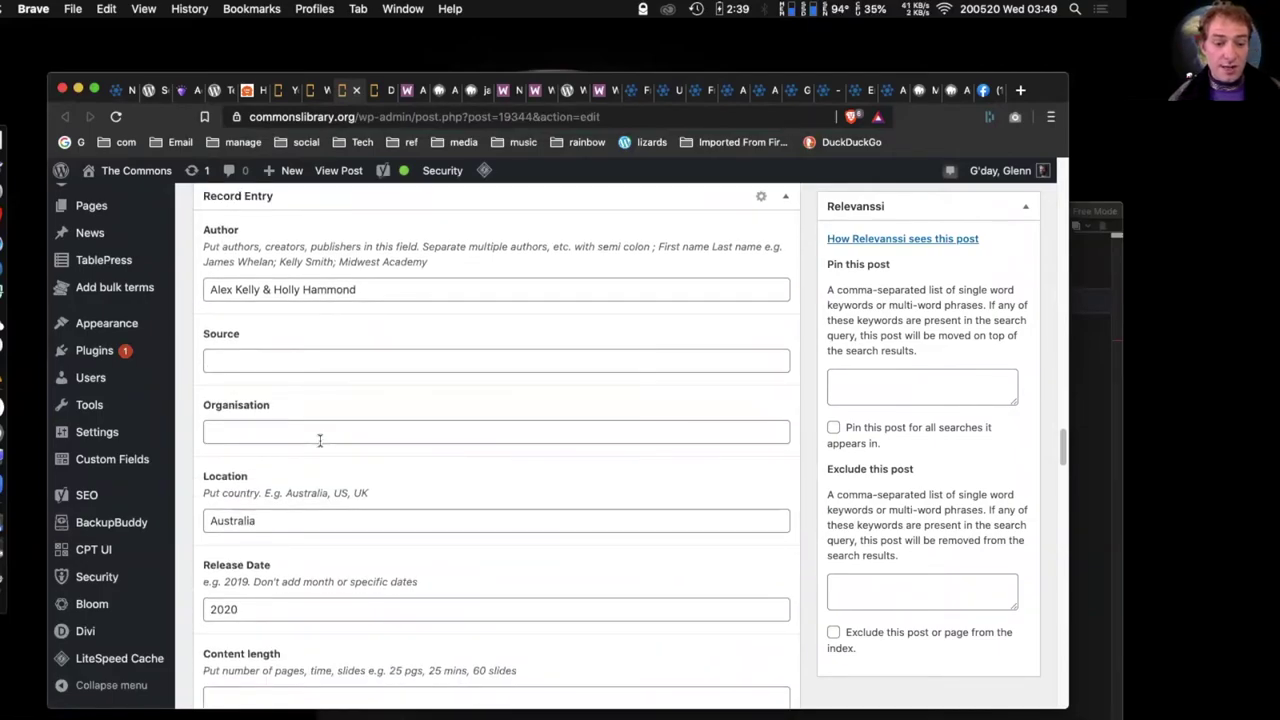
pyautogui.scroll(-10, 320, 440)
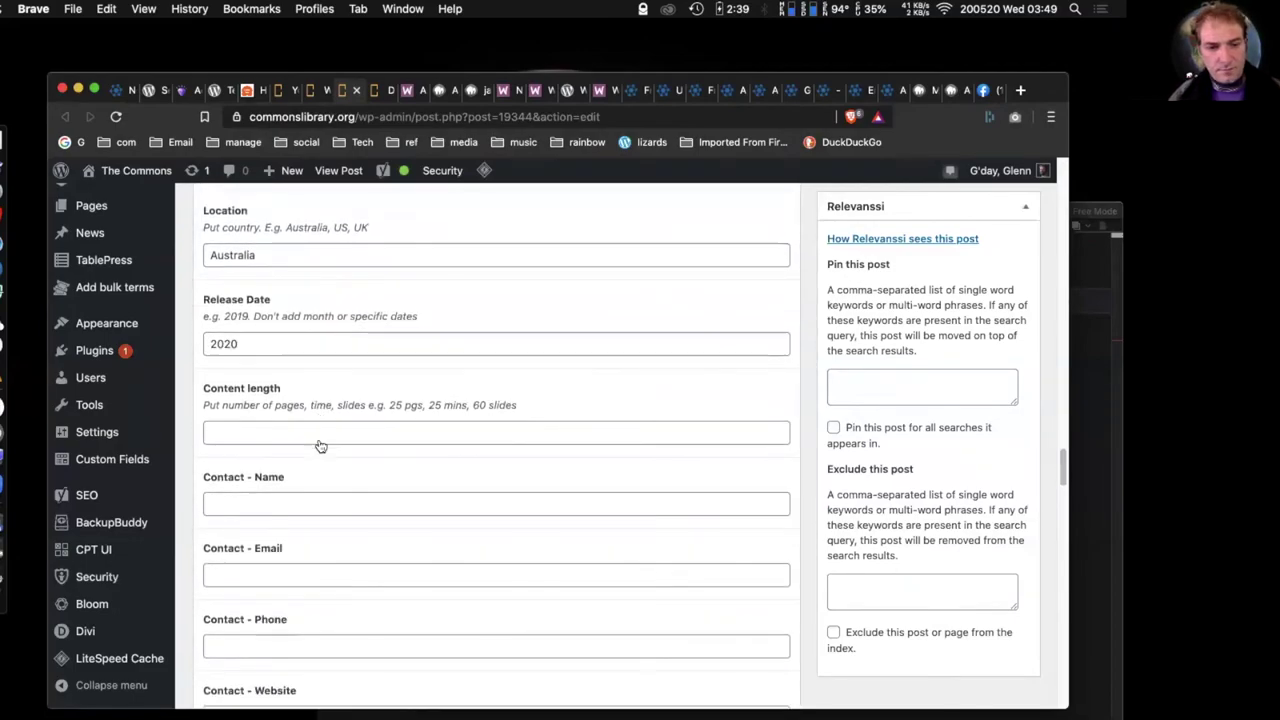
pyautogui.scroll(-1, 320, 446)
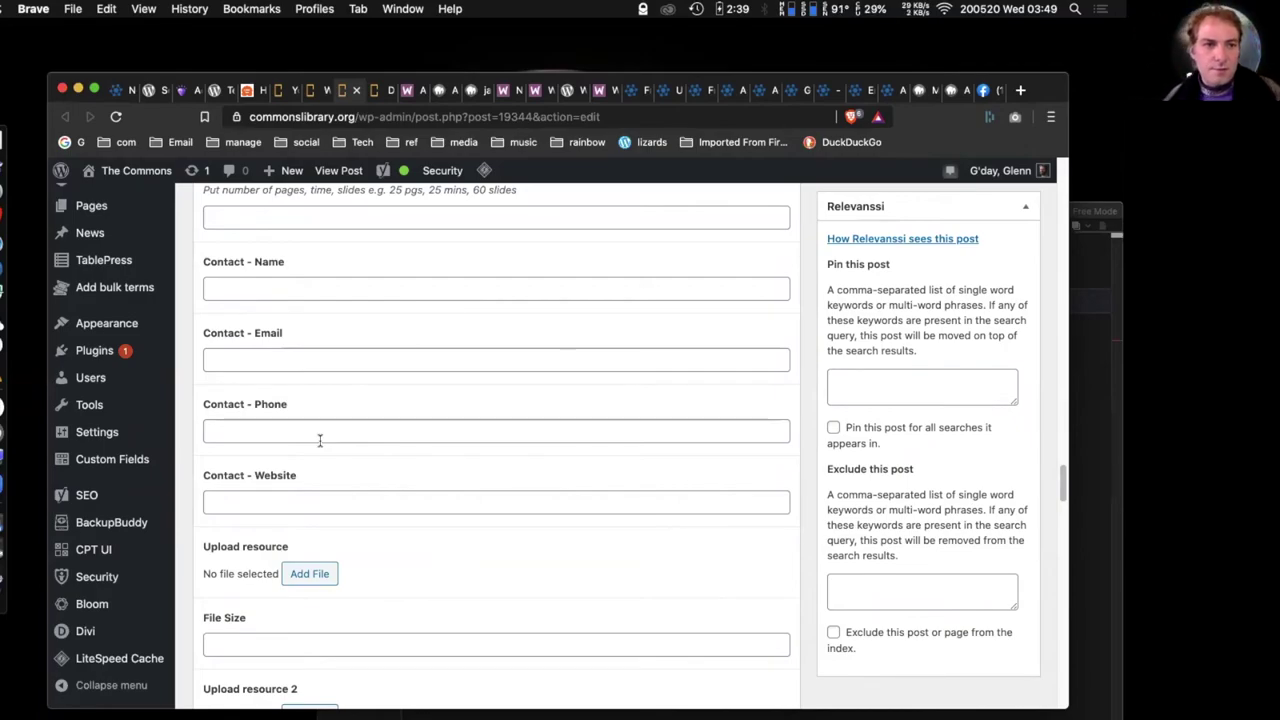
# - Open the Advanced custom fields link from the webinar notes in a new tab and look over the plugin's site
pyautogui.click(116, 91)
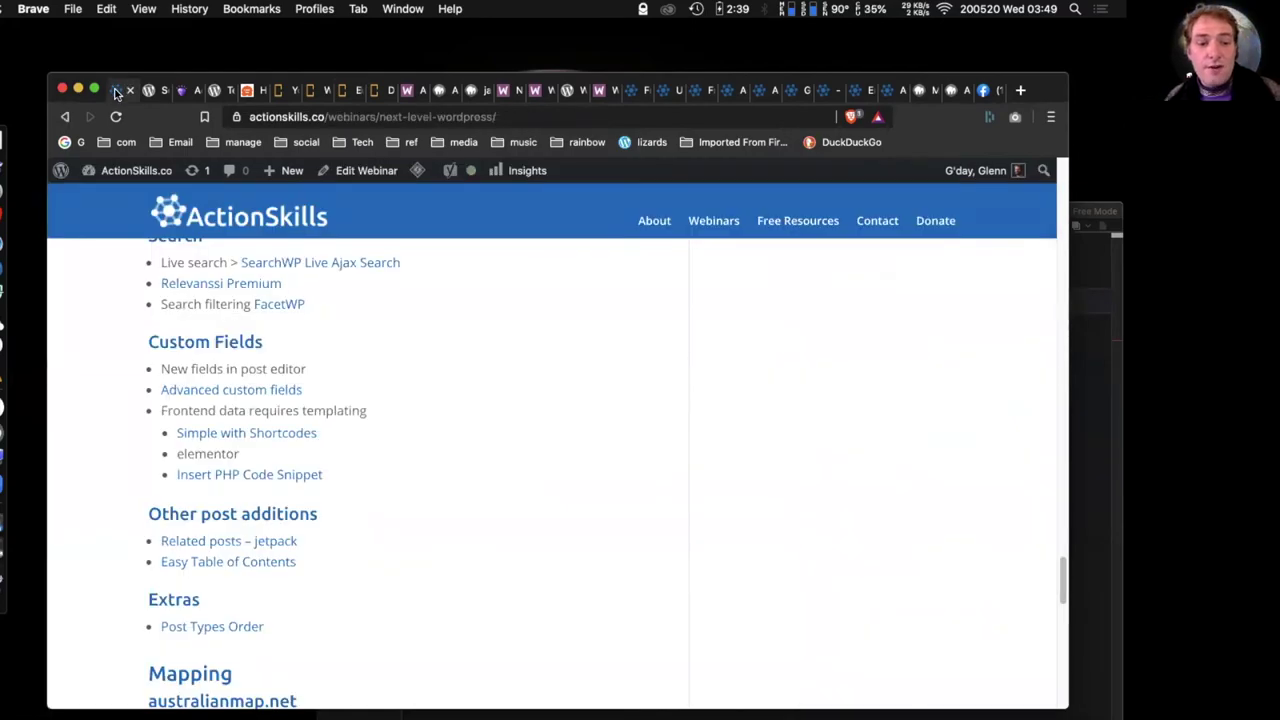
pyautogui.rightClick(258, 392)
pyautogui.click(303, 395)
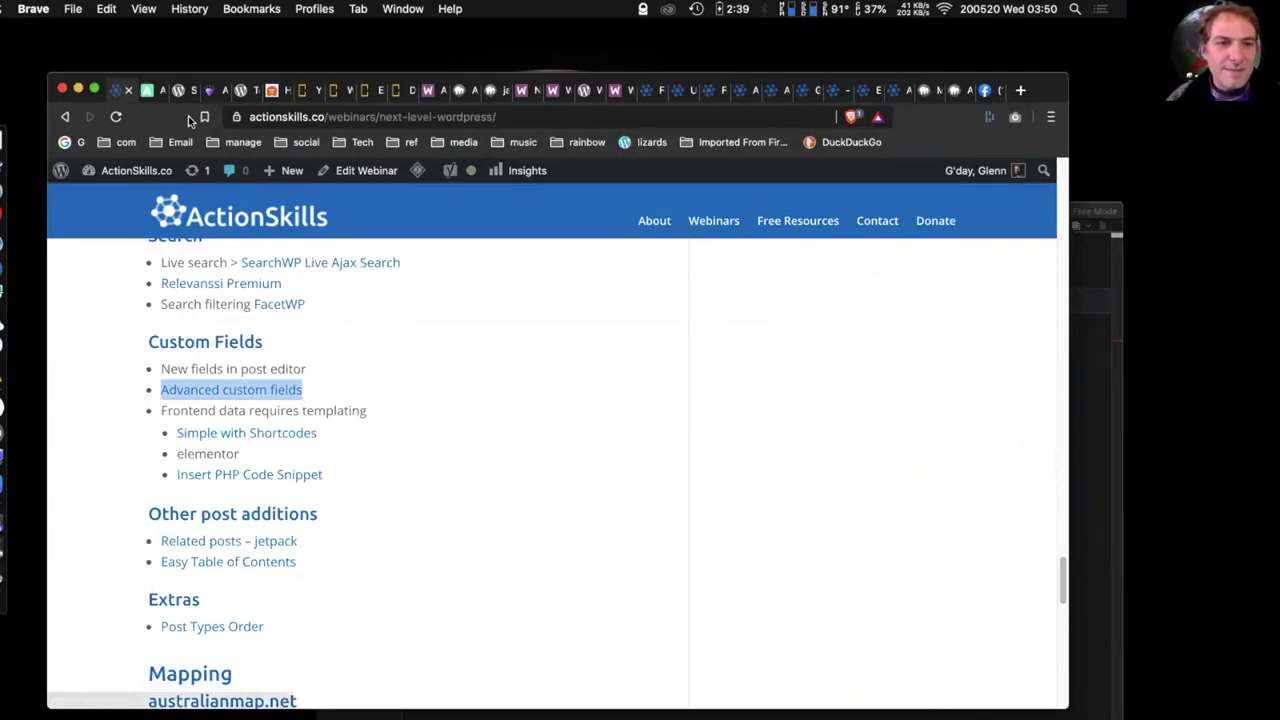
pyautogui.click(155, 91)
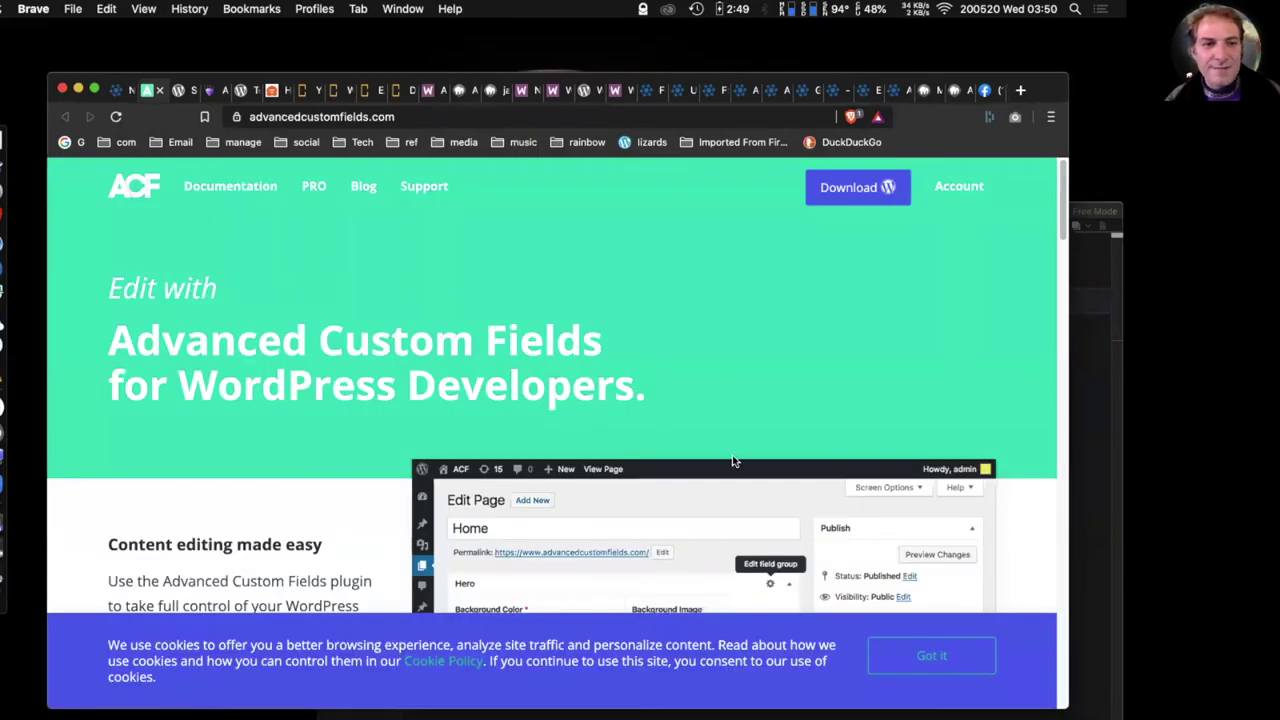
pyautogui.scroll(-3, 732, 461)
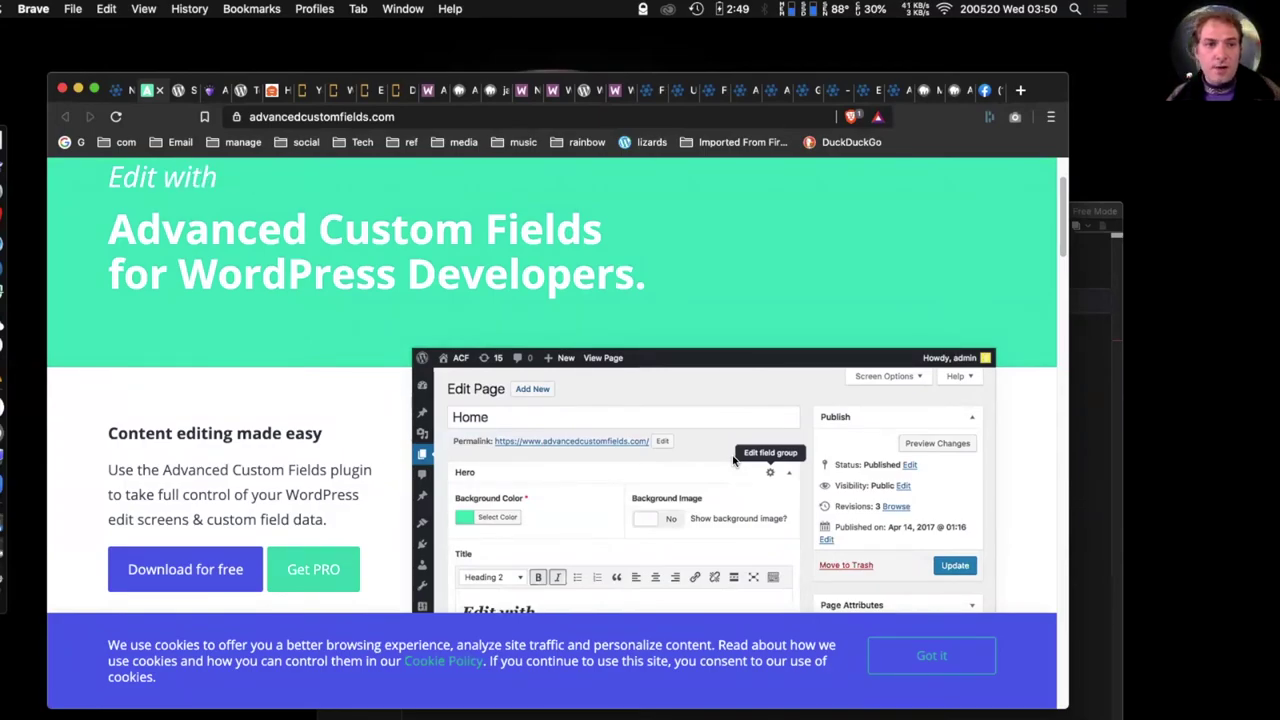
# - View how the Record Entry custom fields are displayed near the end of the published Reset Reading Group post
pyautogui.click(307, 93)
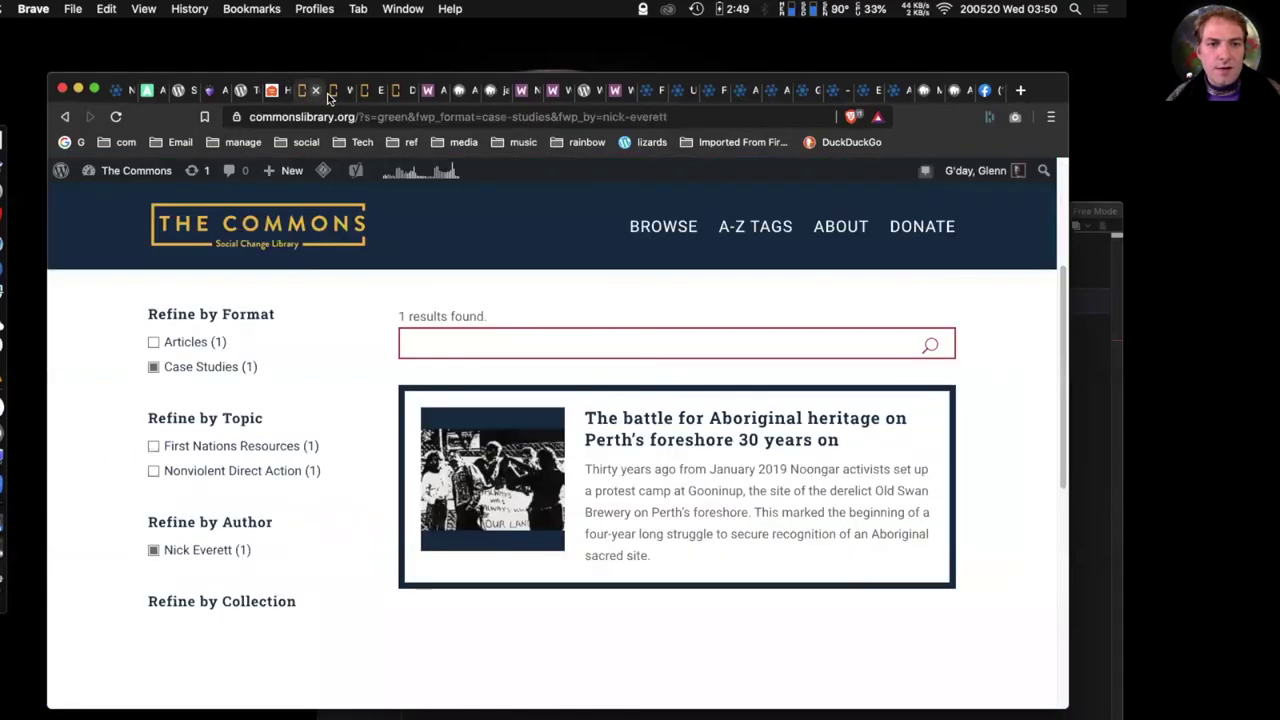
pyautogui.click(336, 93)
pyautogui.scroll(-20, 480, 541)
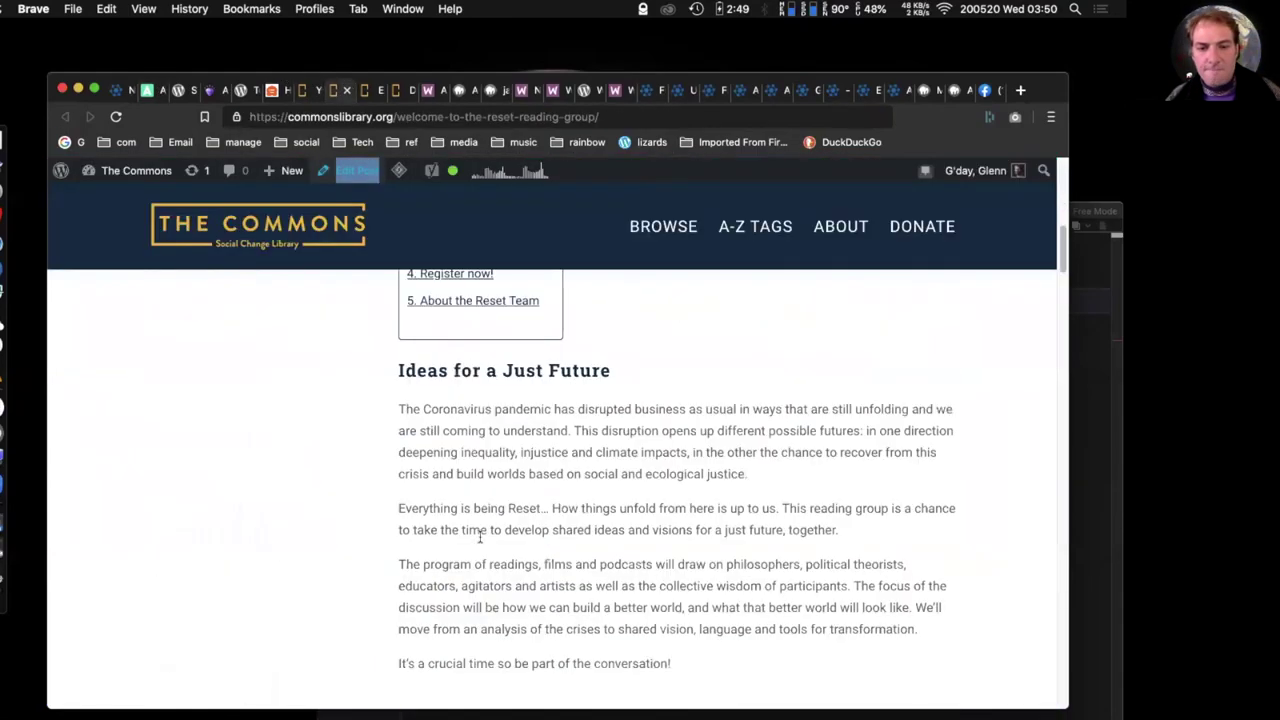
pyautogui.scroll(-4, 480, 537)
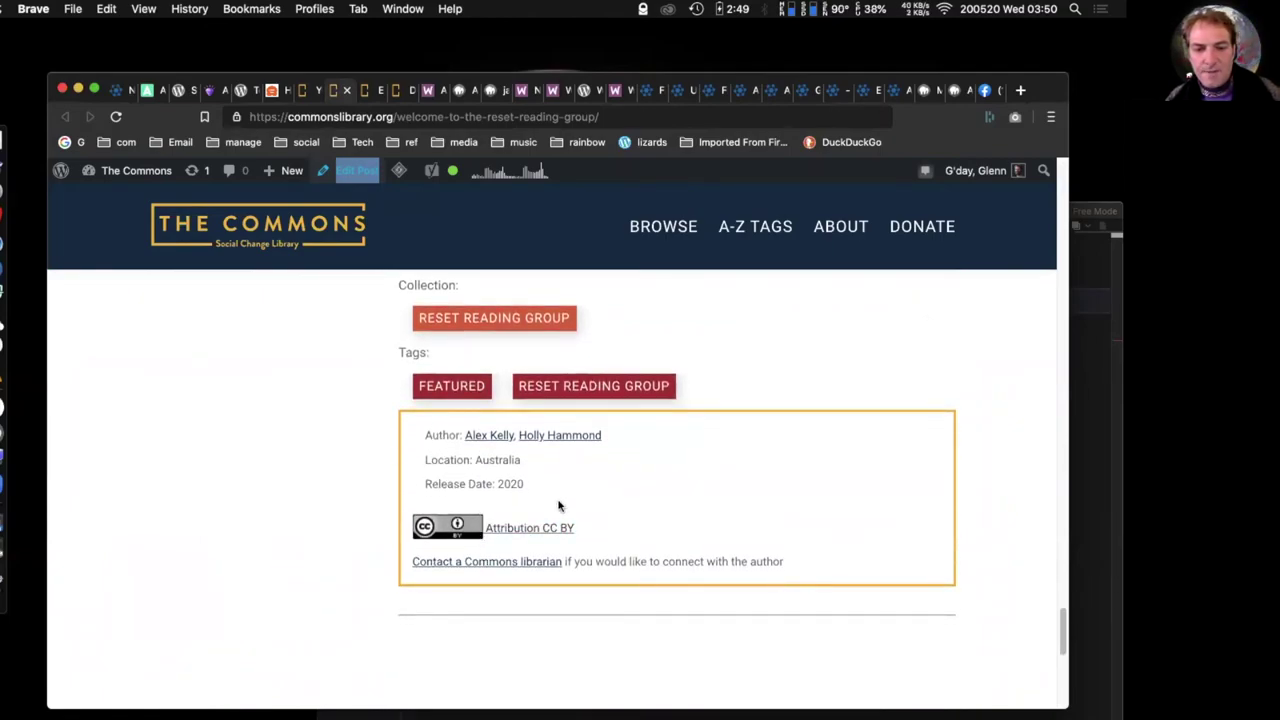
pyautogui.scroll(3, 613, 540)
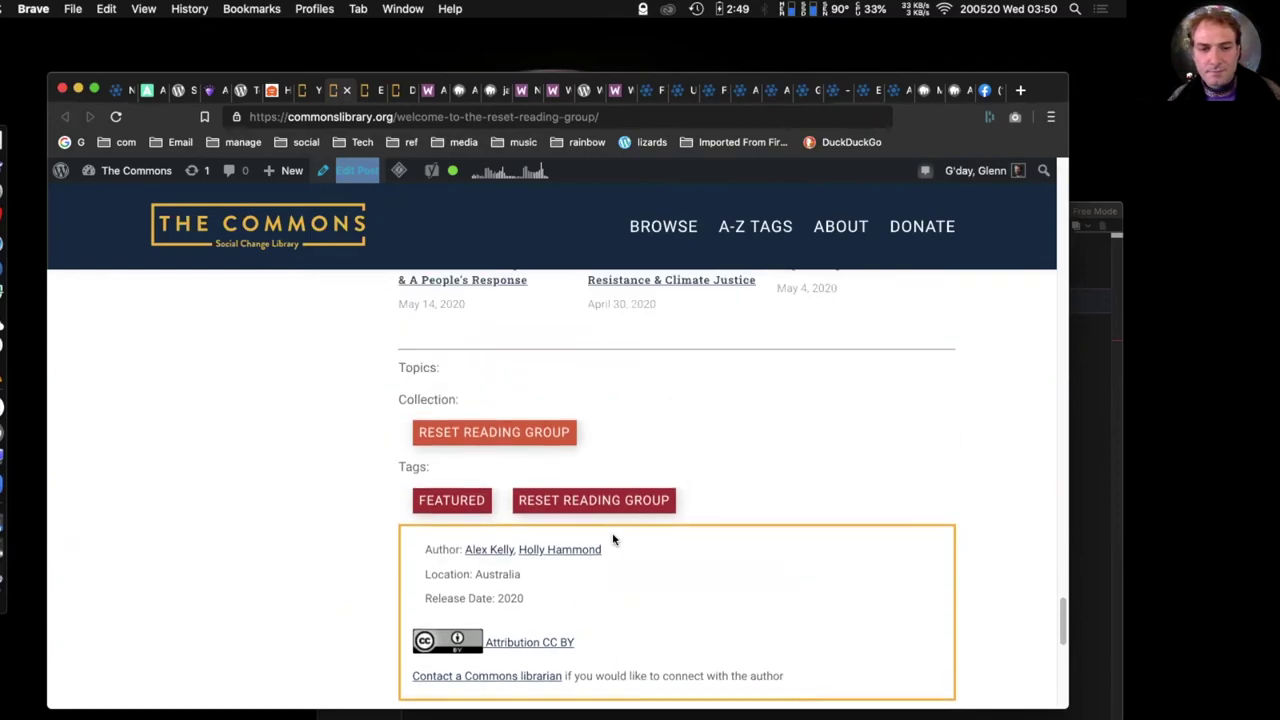
# - Return to the Reset Reading Group post editor and review its Record Entry fields from the Author field onwards
pyautogui.click(372, 95)
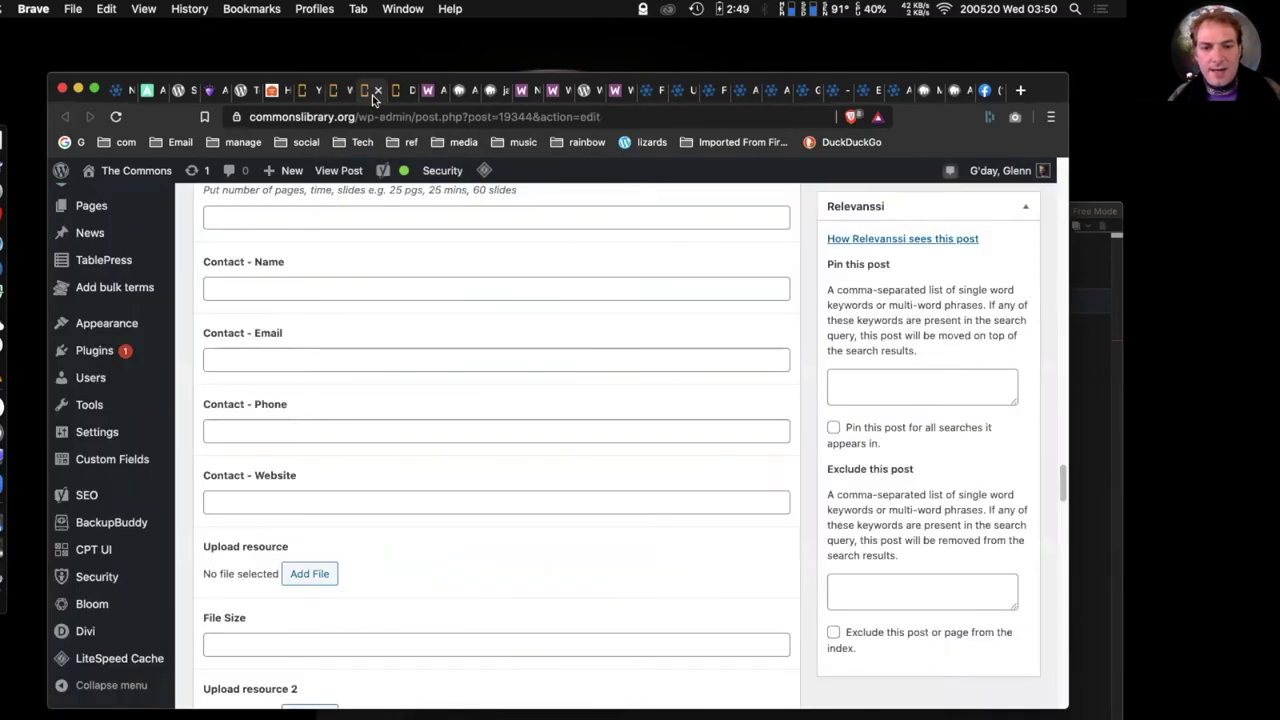
pyautogui.scroll(5, 543, 418)
pyautogui.scroll(3, 543, 420)
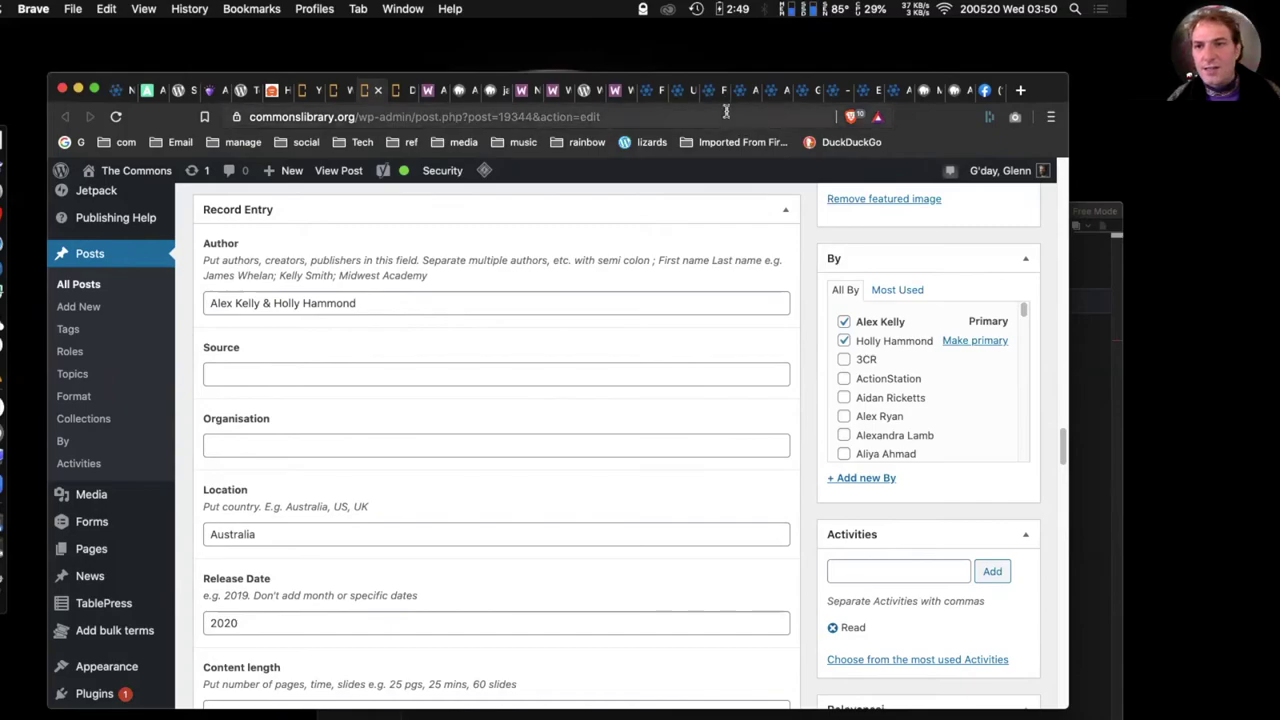
# - Switch to the local Glenn Website admin and start a new custom field group titled "library"
pyautogui.click(953, 93)
pyautogui.click(955, 93)
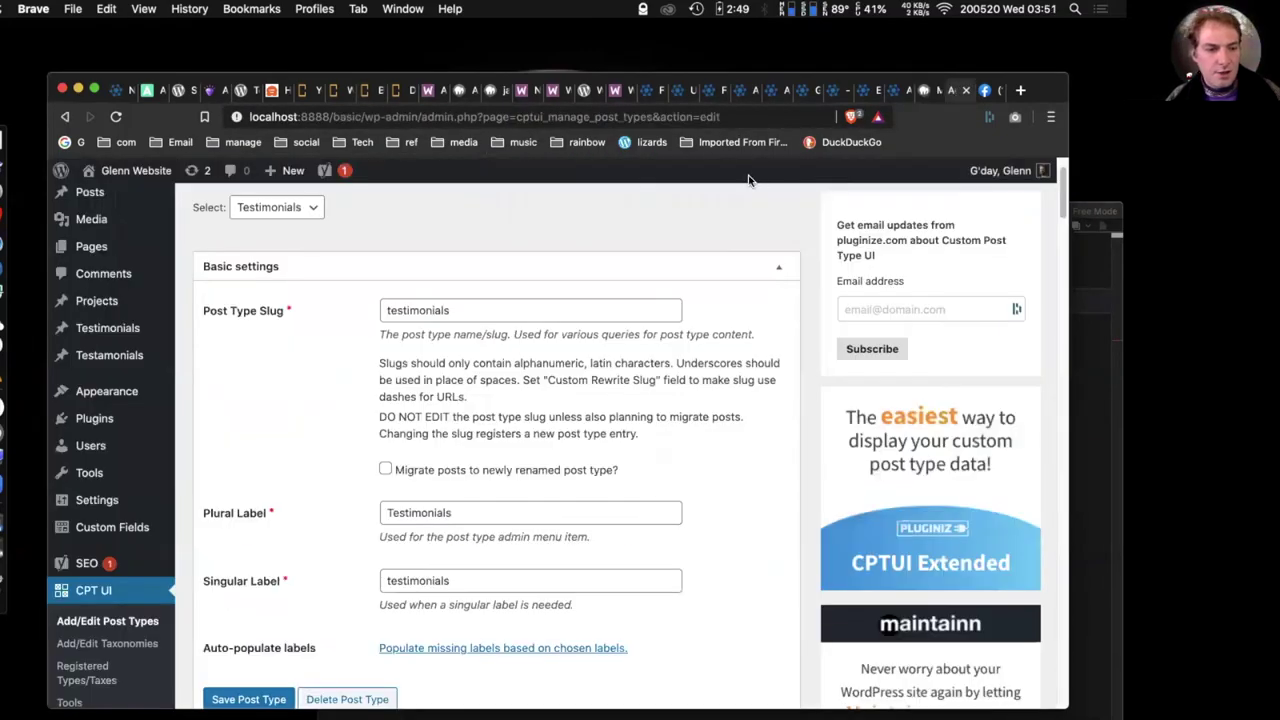
pyautogui.scroll(-2, 472, 421)
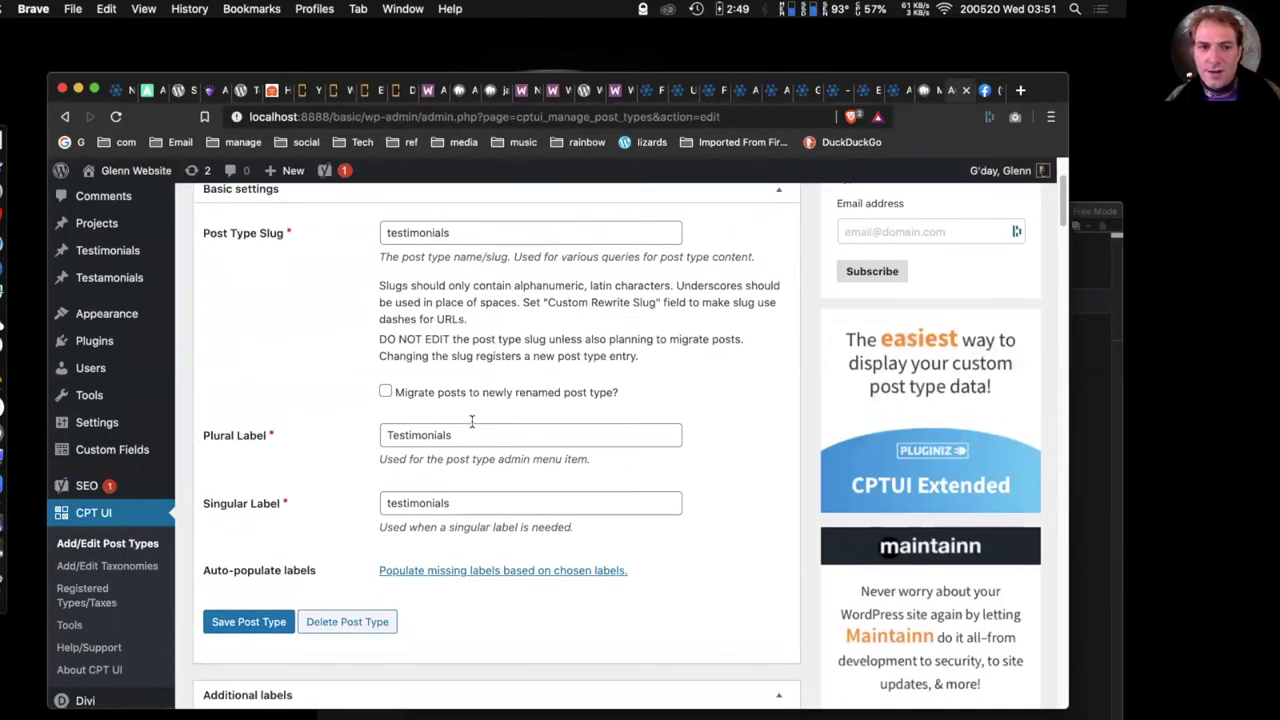
pyautogui.moveTo(110, 452)
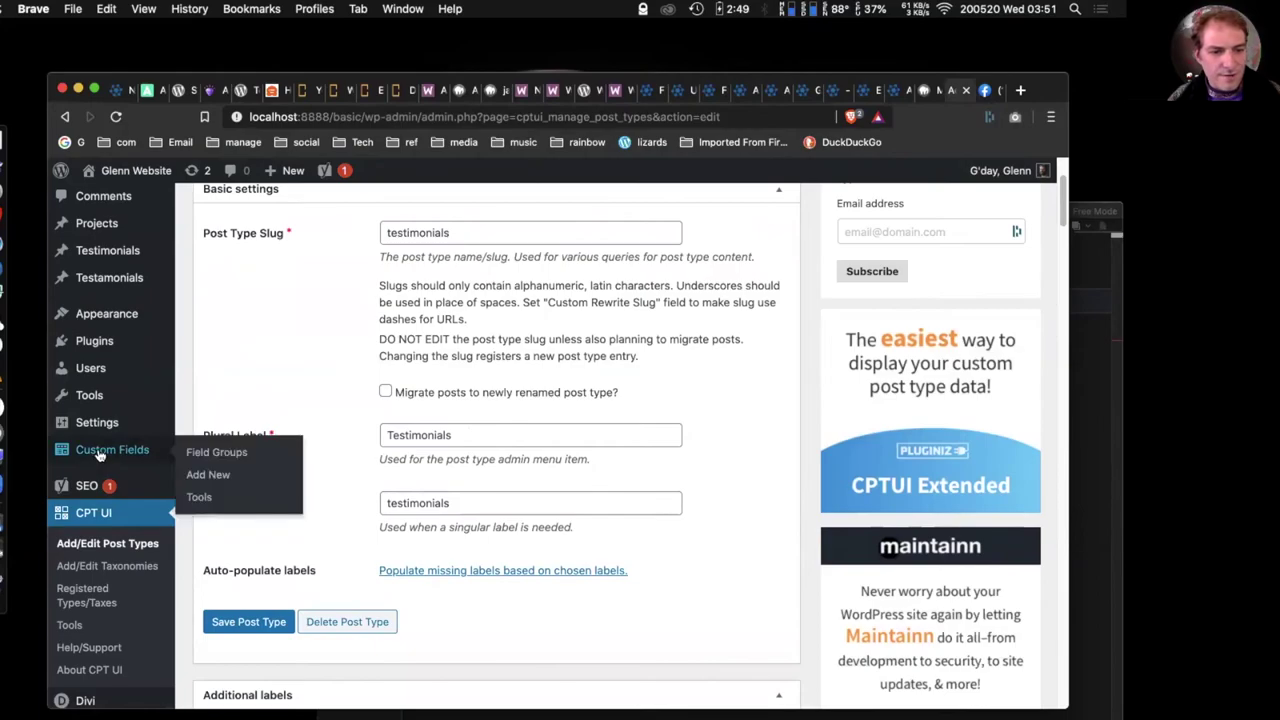
pyautogui.click(208, 476)
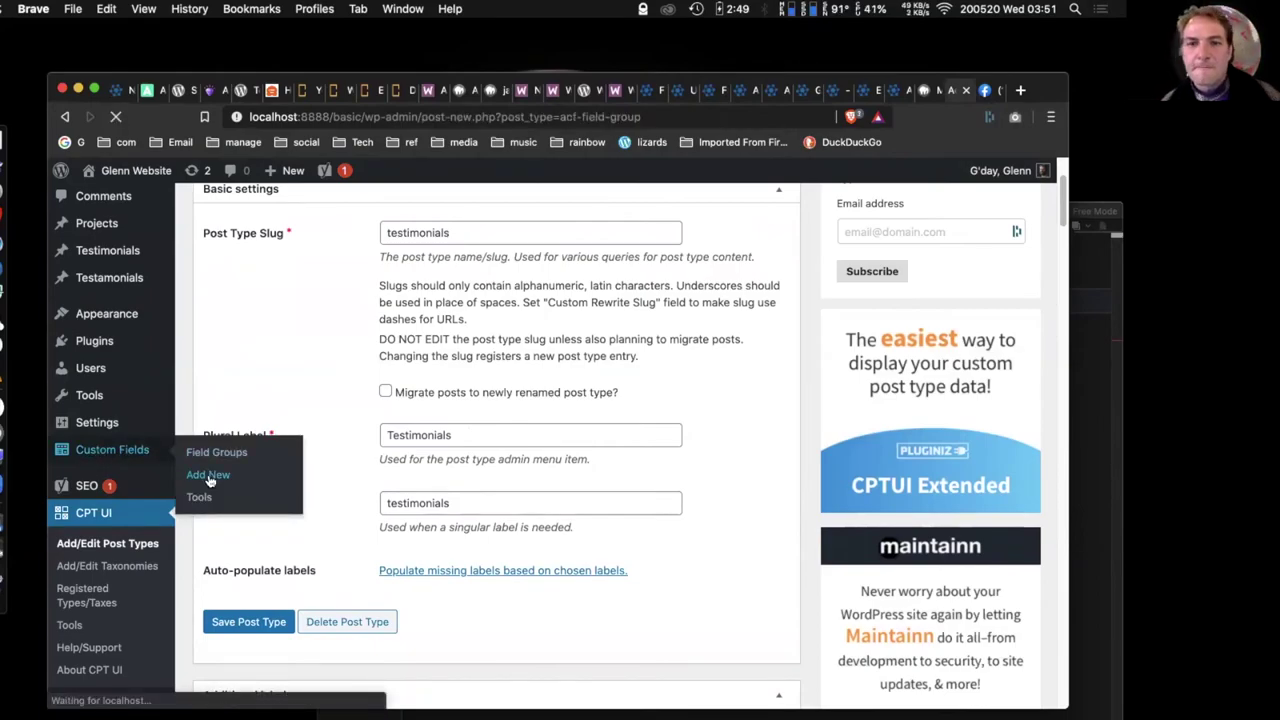
pyautogui.write('library')
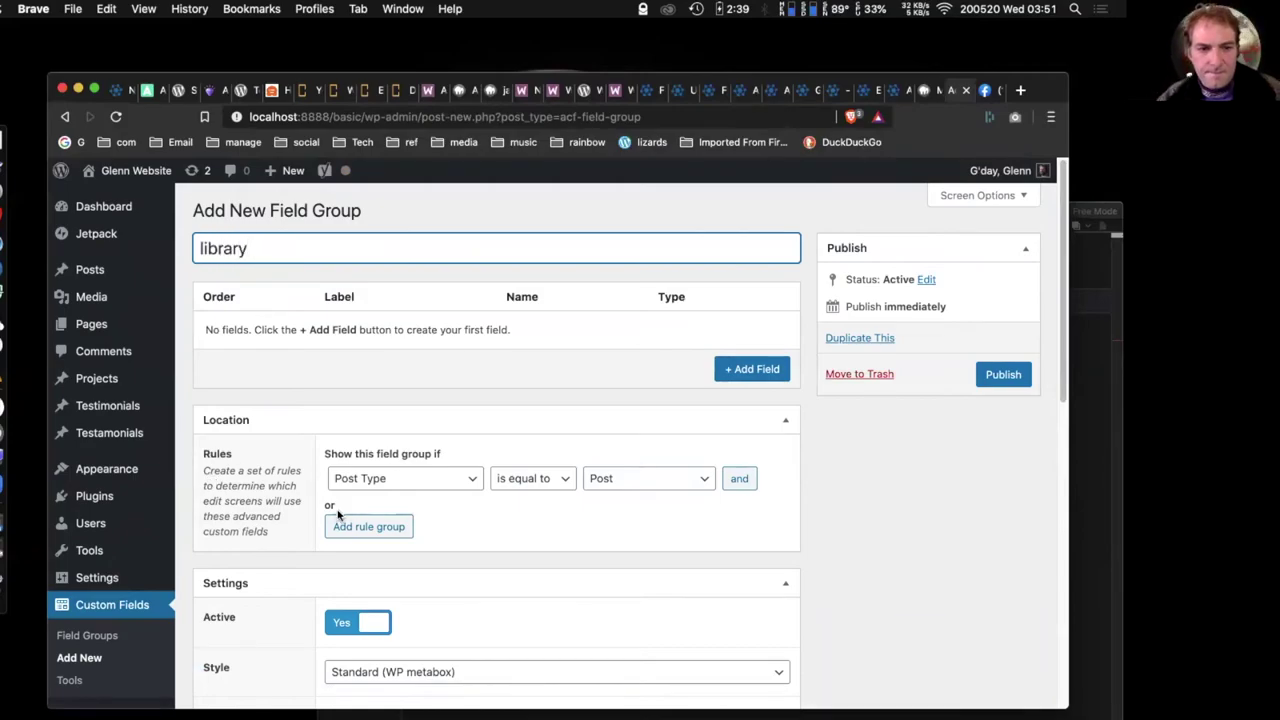
# - Add a field to the library group with "location" as both its label and name
pyautogui.click(760, 369)
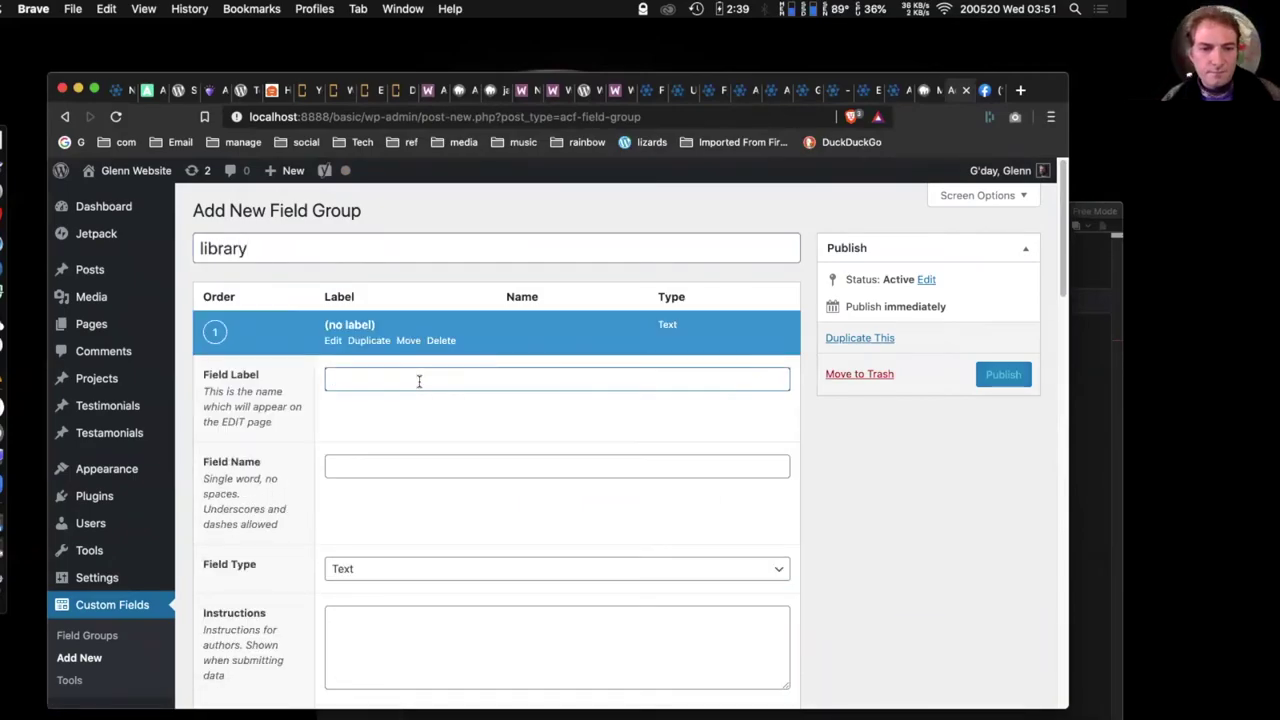
pyautogui.write('t')
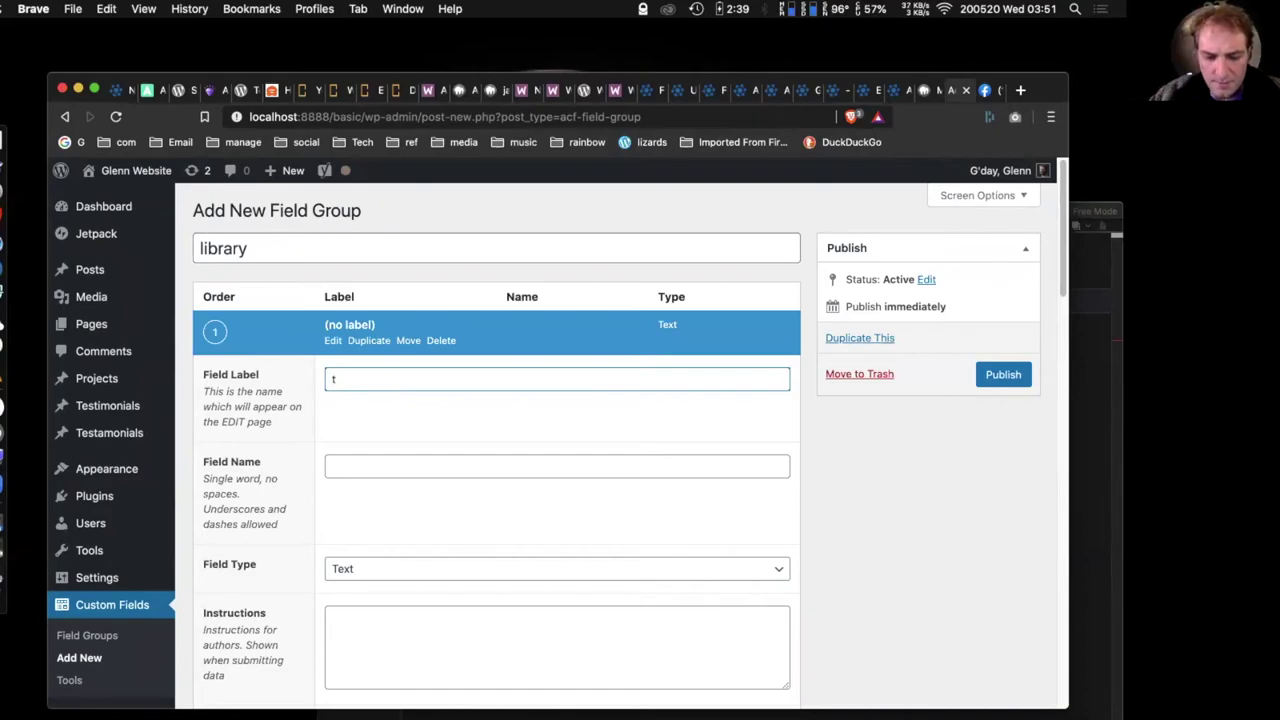
pyautogui.write('location')
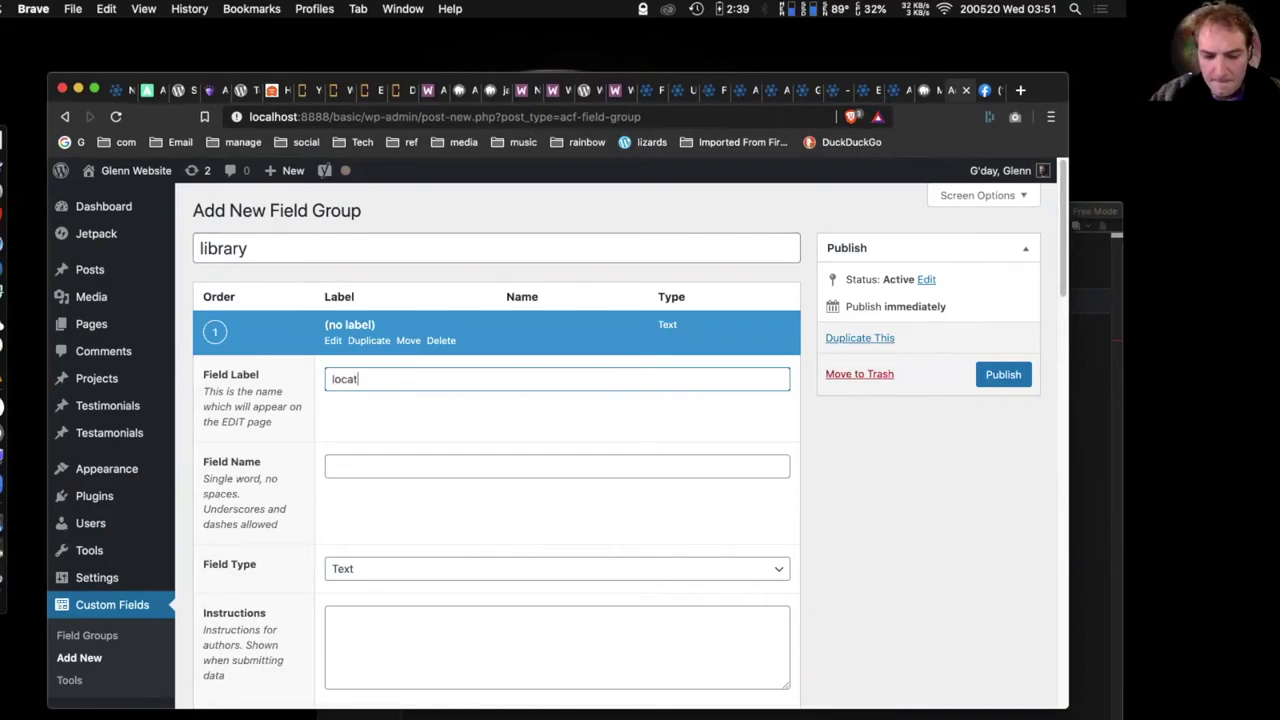
pyautogui.click(383, 458)
pyautogui.scroll(-3, 436, 508)
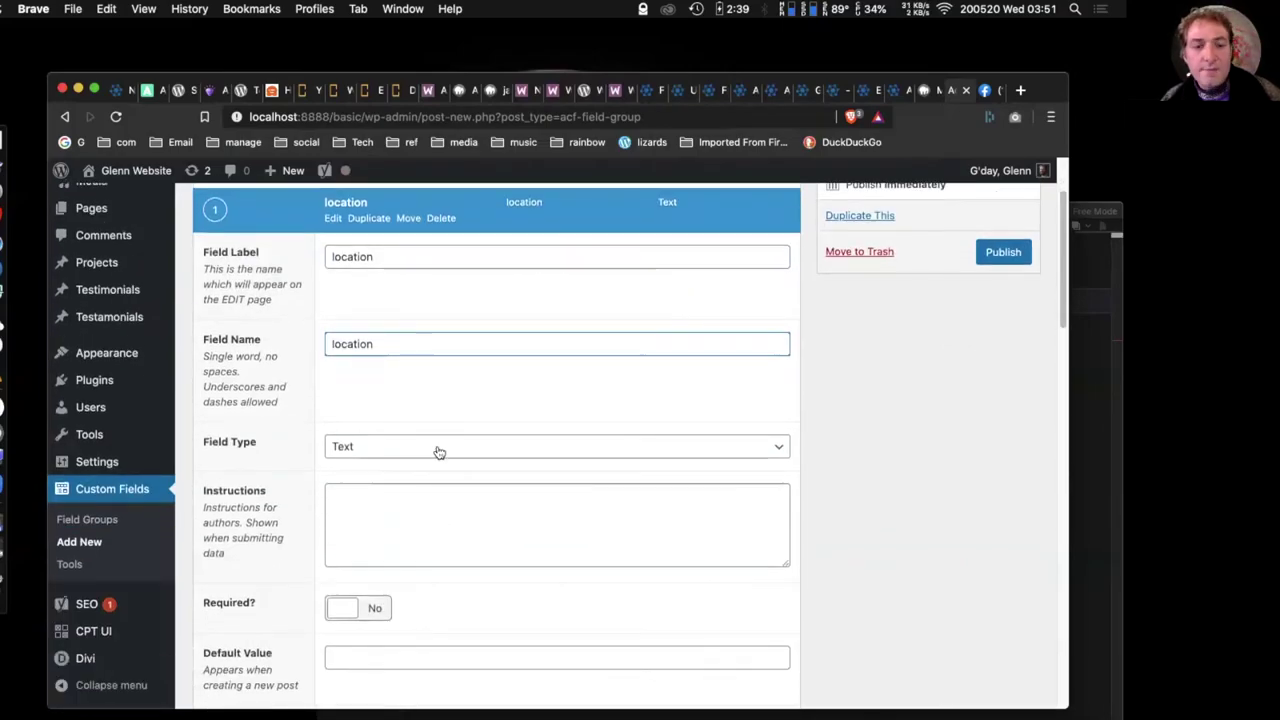
# - Look through the field types available for the location field, from the basic to the relational ones
pyautogui.click(438, 452)
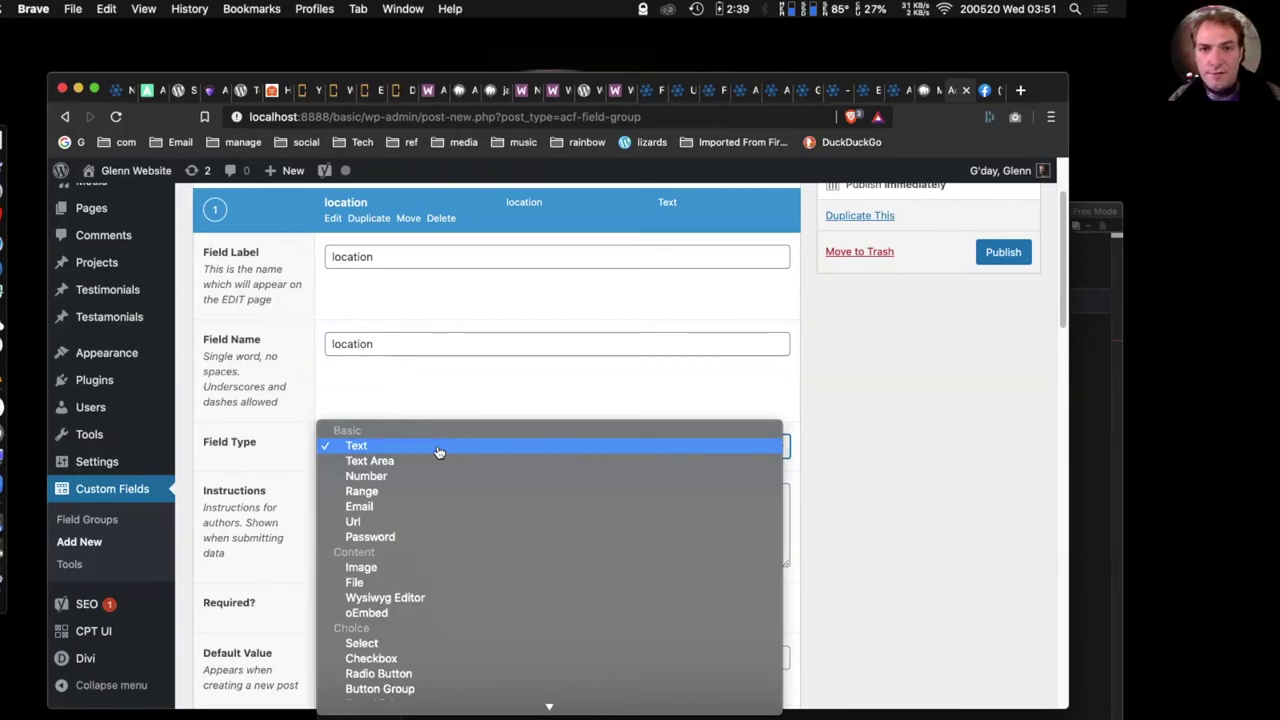
pyautogui.scroll(-5, 438, 452)
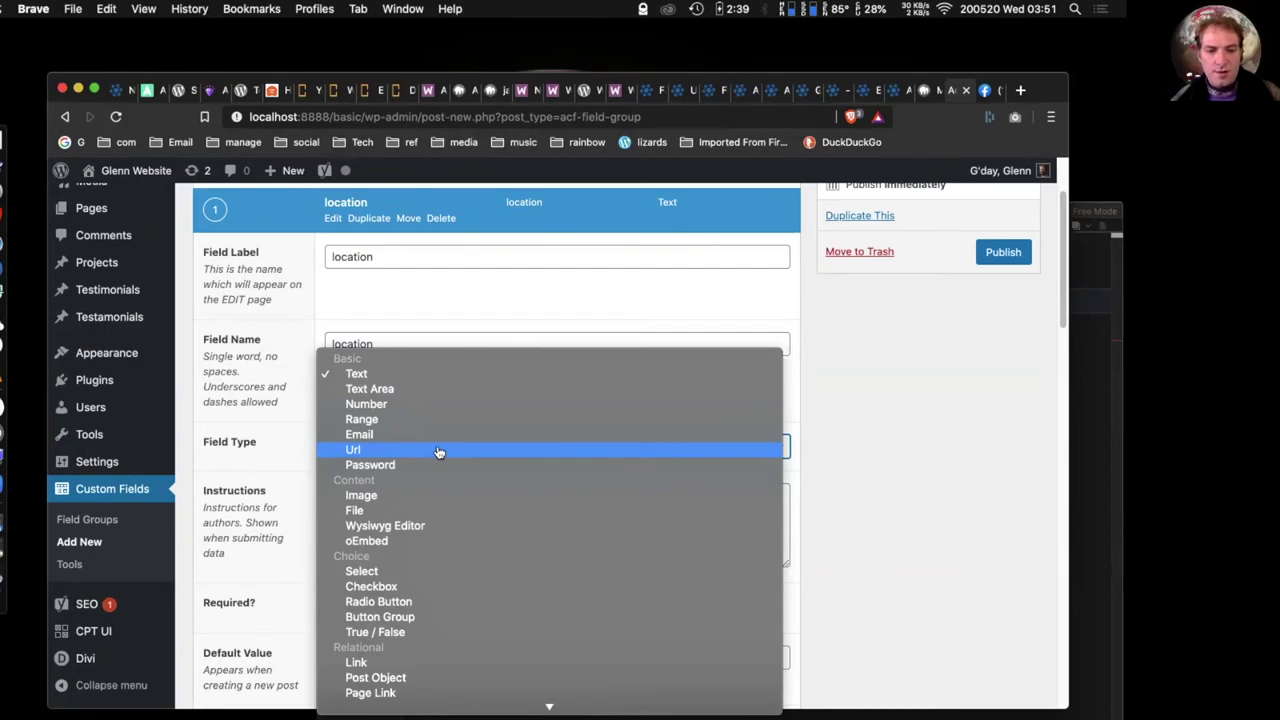
pyautogui.scroll(-1, 438, 452)
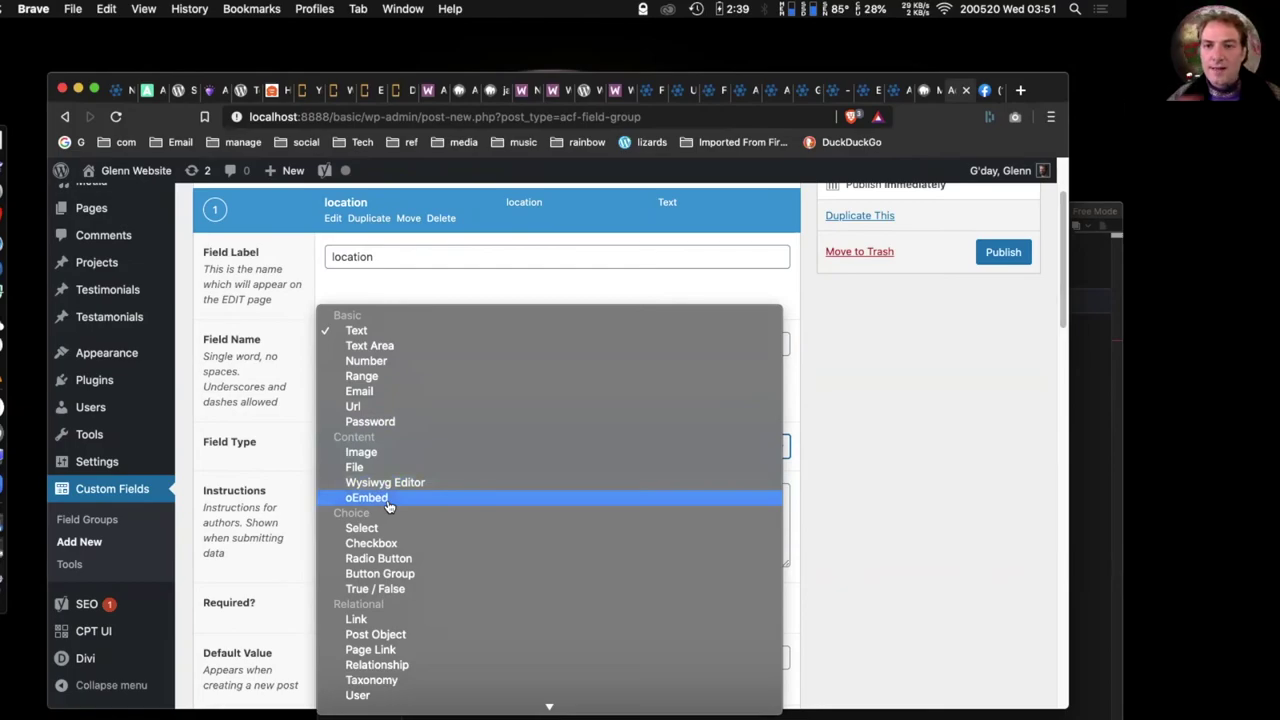
# - Review the Webinar custom fields in the ActionSkills new webinar editor, from date to Resources
pyautogui.click(790, 98)
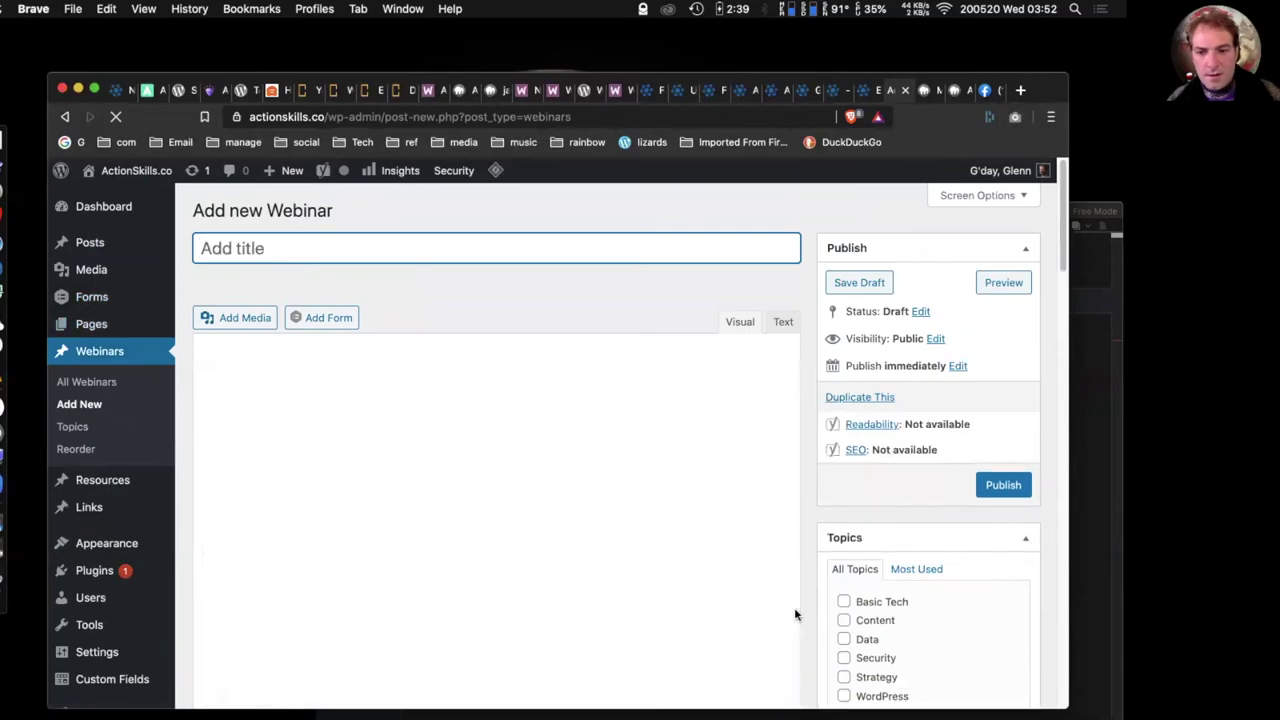
pyautogui.scroll(-15, 808, 621)
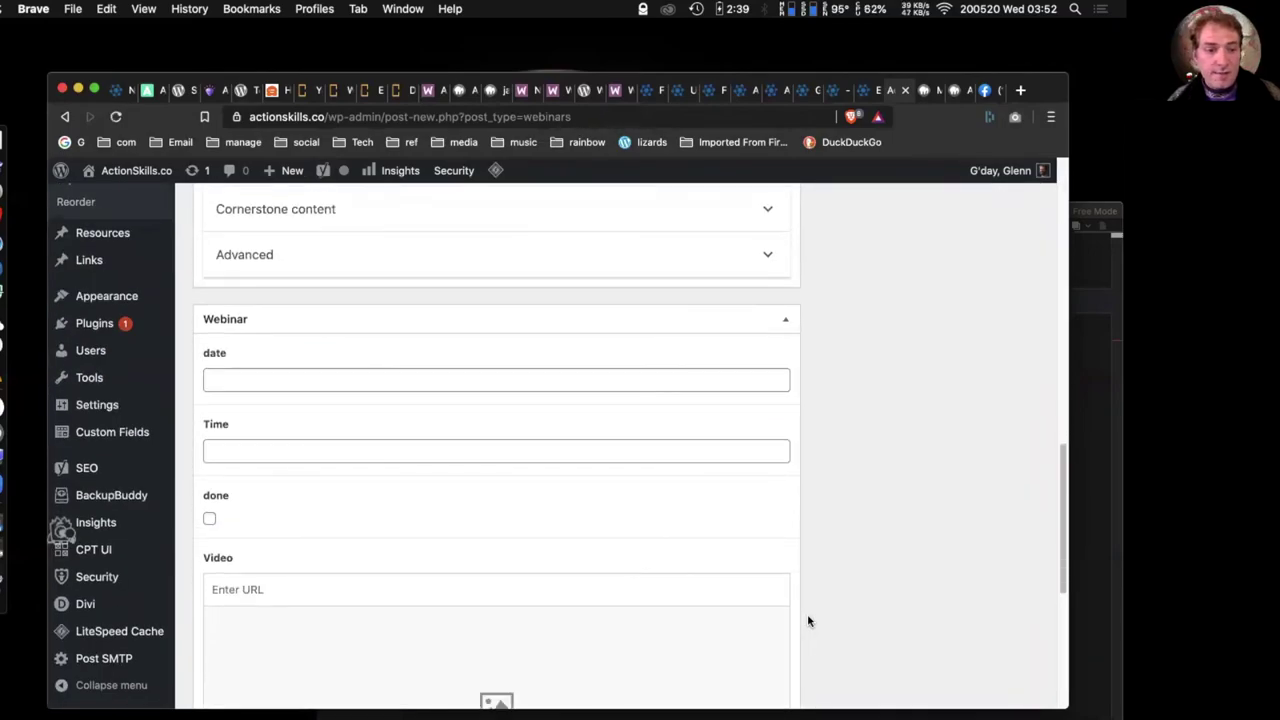
pyautogui.scroll(-3, 808, 621)
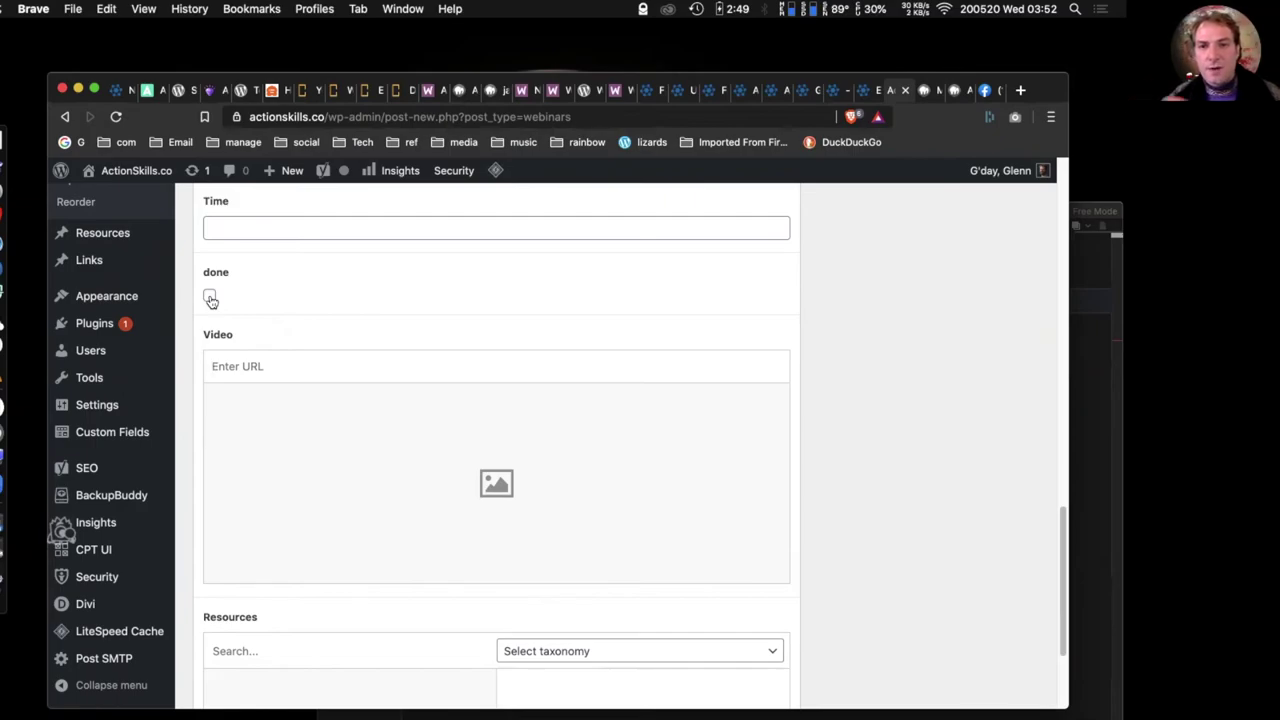
pyautogui.scroll(5, 446, 343)
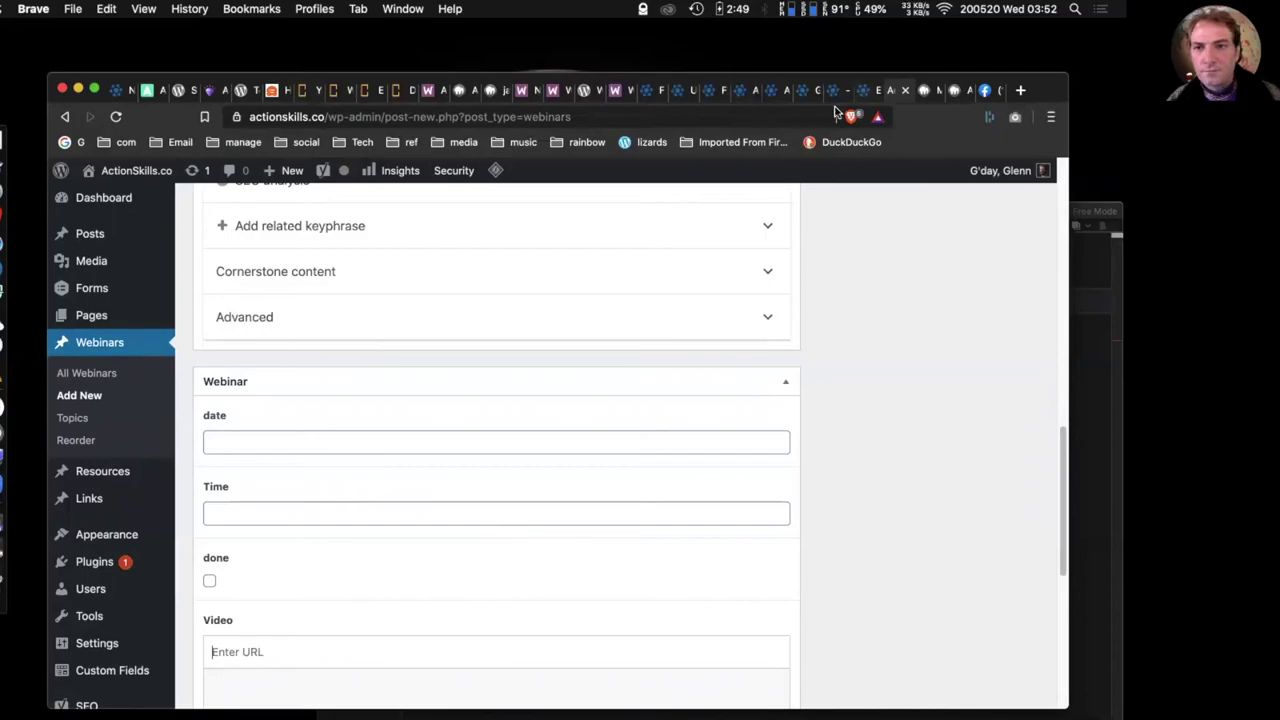
# - Set the library field group to show when Post Type is equal to testimonials, and publish the group
pyautogui.click(956, 91)
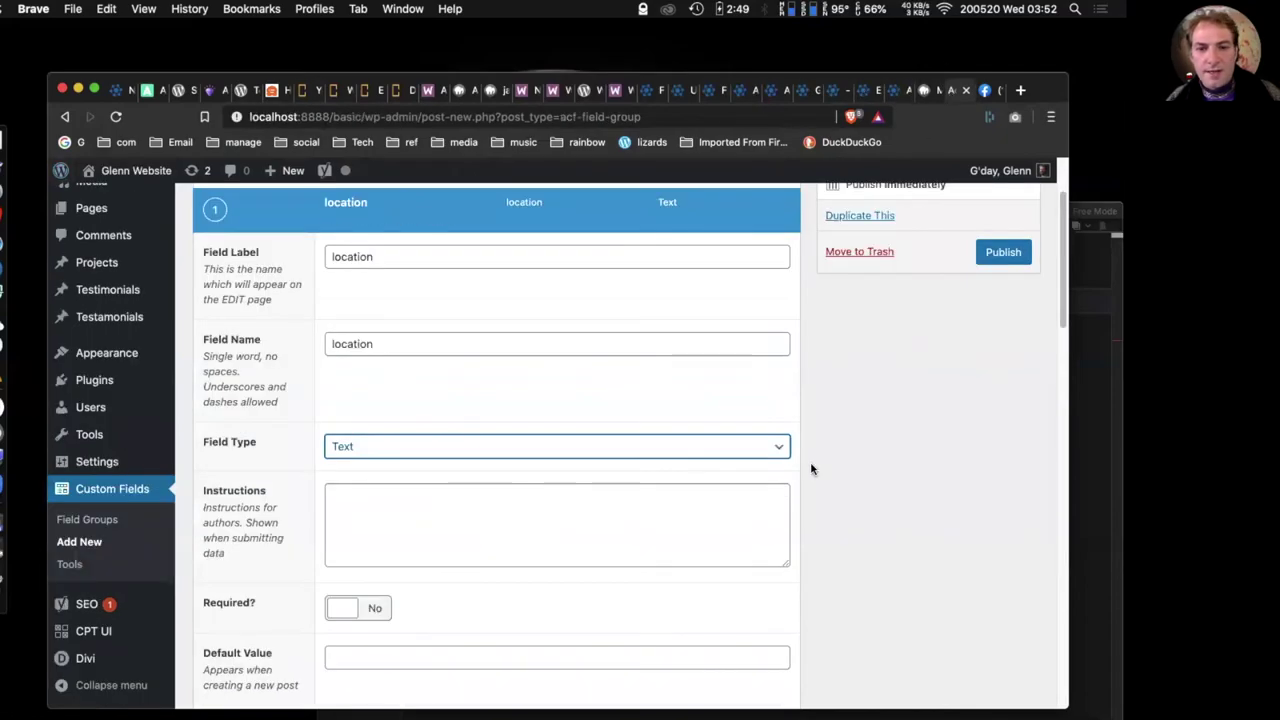
pyautogui.scroll(-5, 810, 467)
pyautogui.scroll(-2, 811, 469)
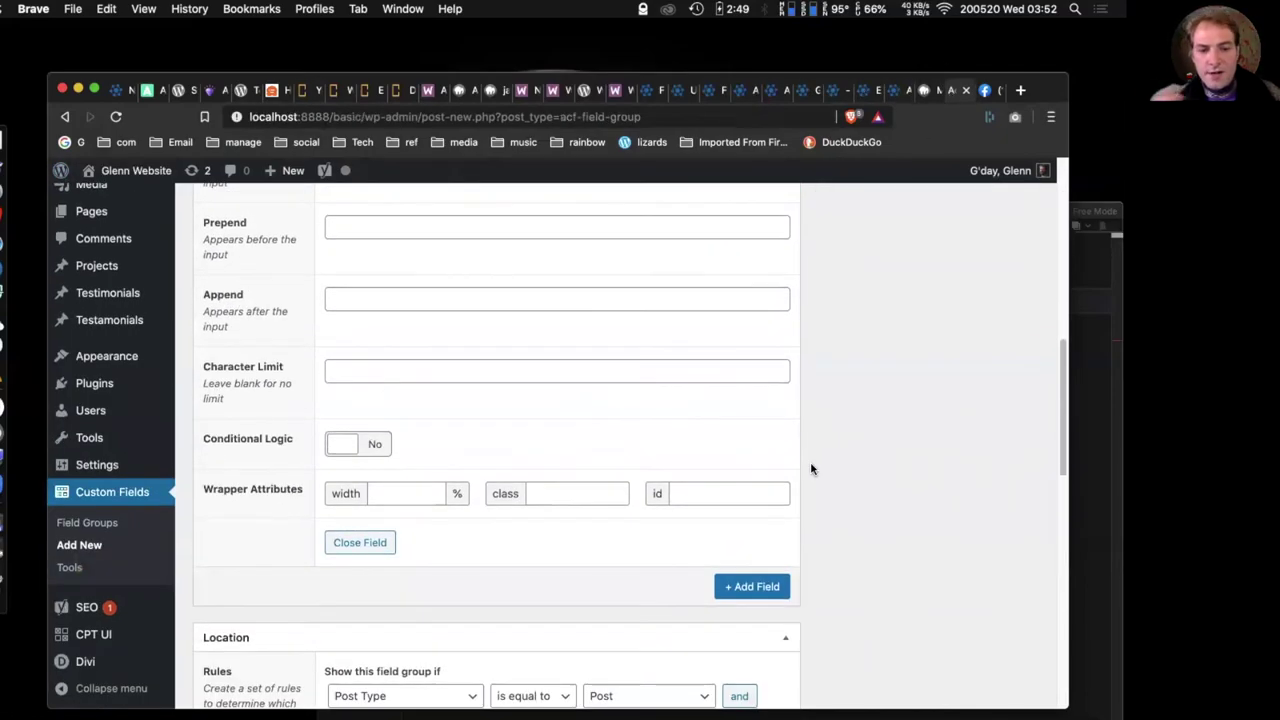
pyautogui.scroll(-6, 811, 469)
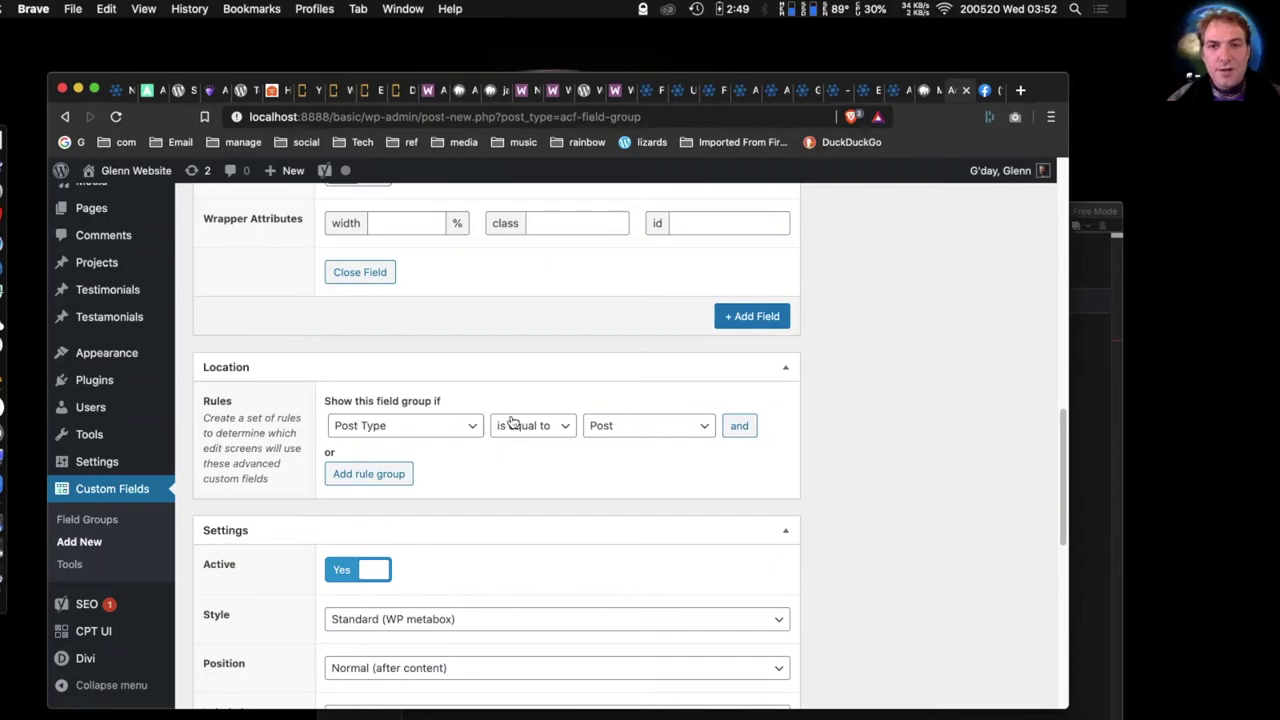
pyautogui.click(560, 422)
pyautogui.click(615, 430)
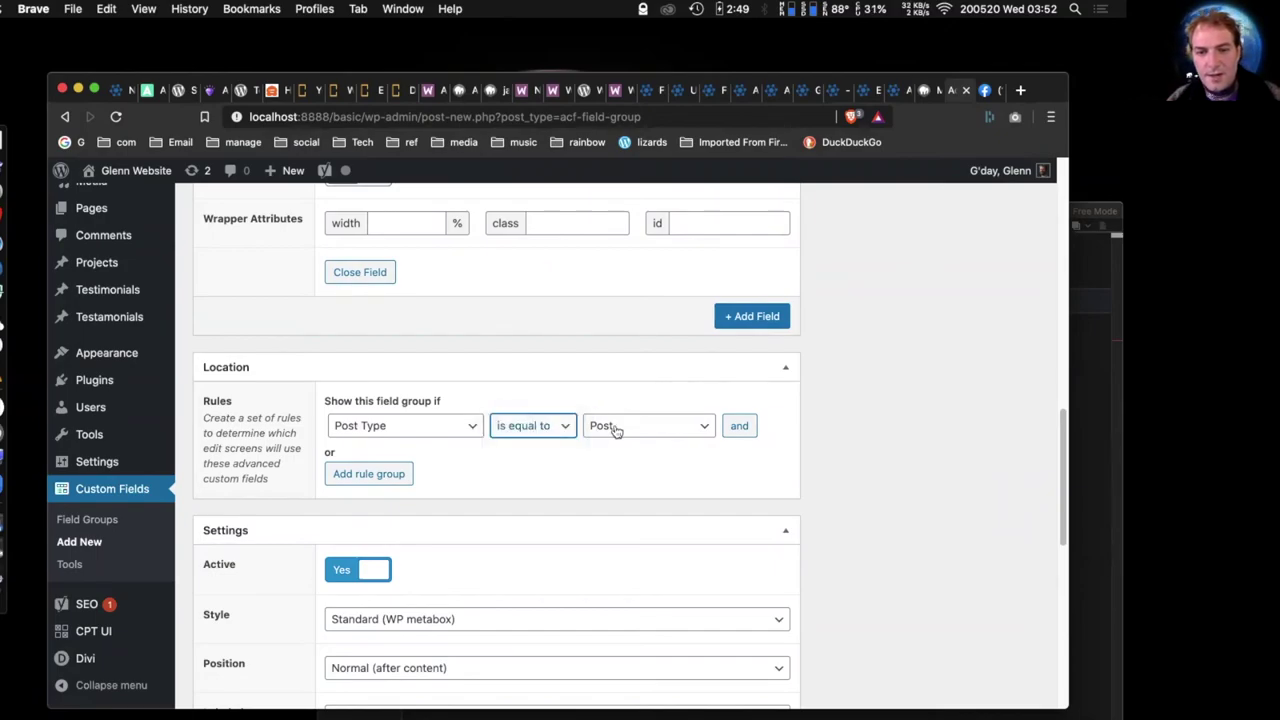
pyautogui.click(615, 428)
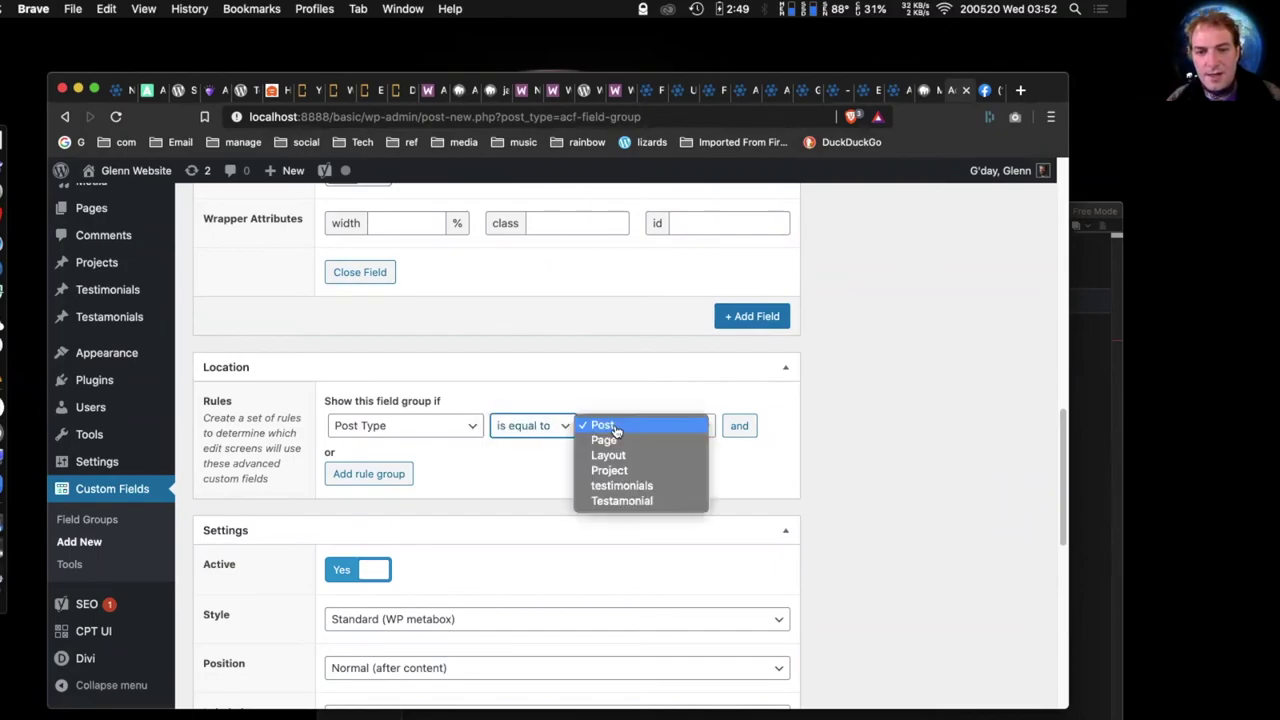
pyautogui.click(634, 487)
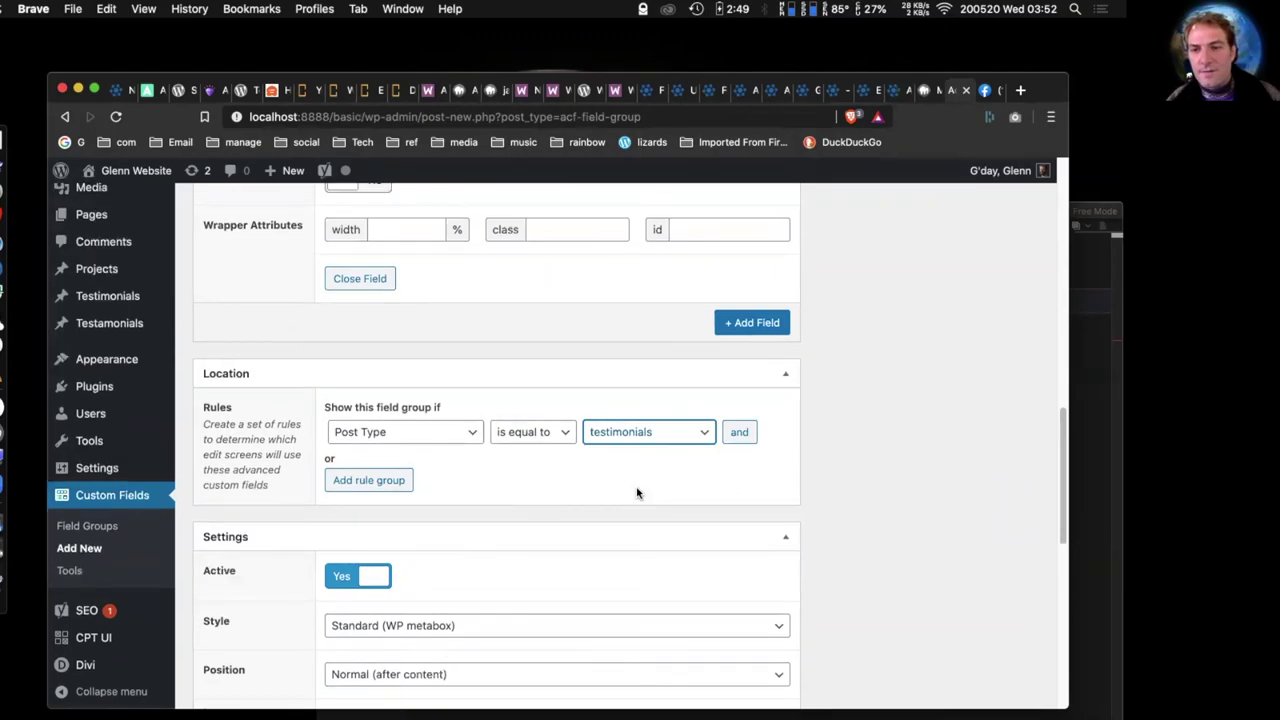
pyautogui.scroll(15, 636, 491)
pyautogui.click(1003, 376)
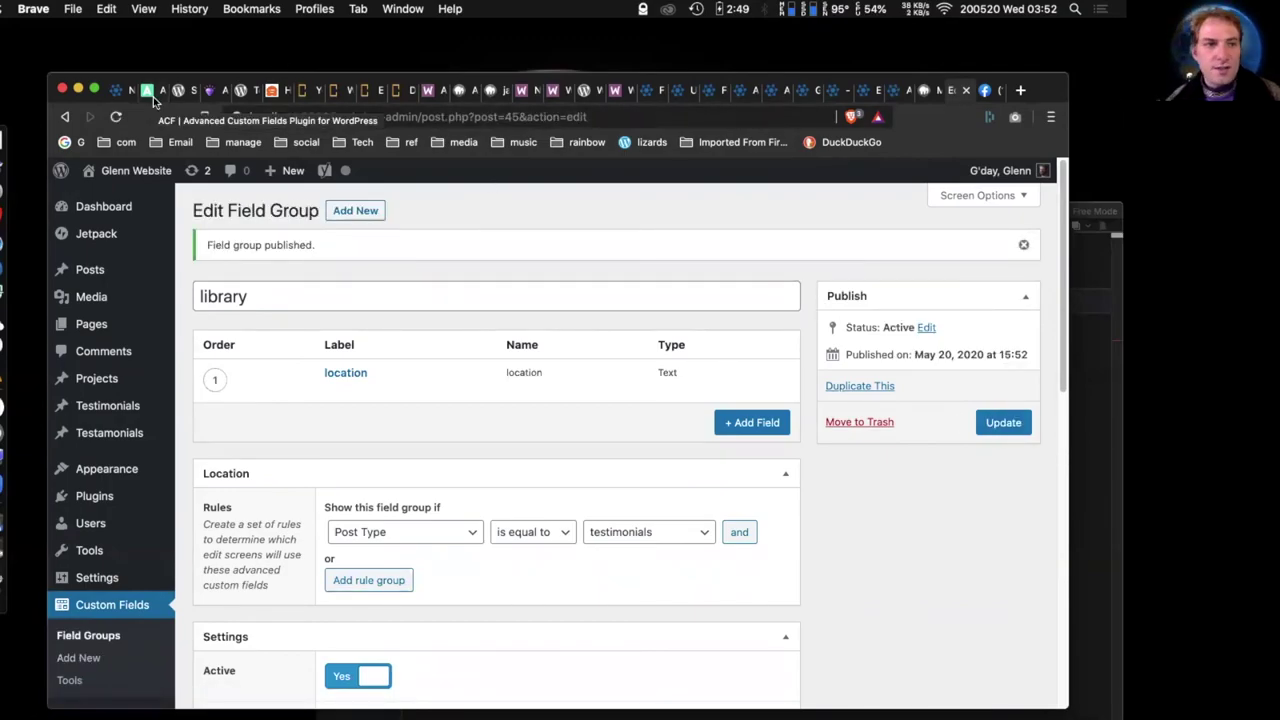
# - Return to the published Reset Reading Group post and highlight the box with its author, location, release date and licence details
pyautogui.click(309, 91)
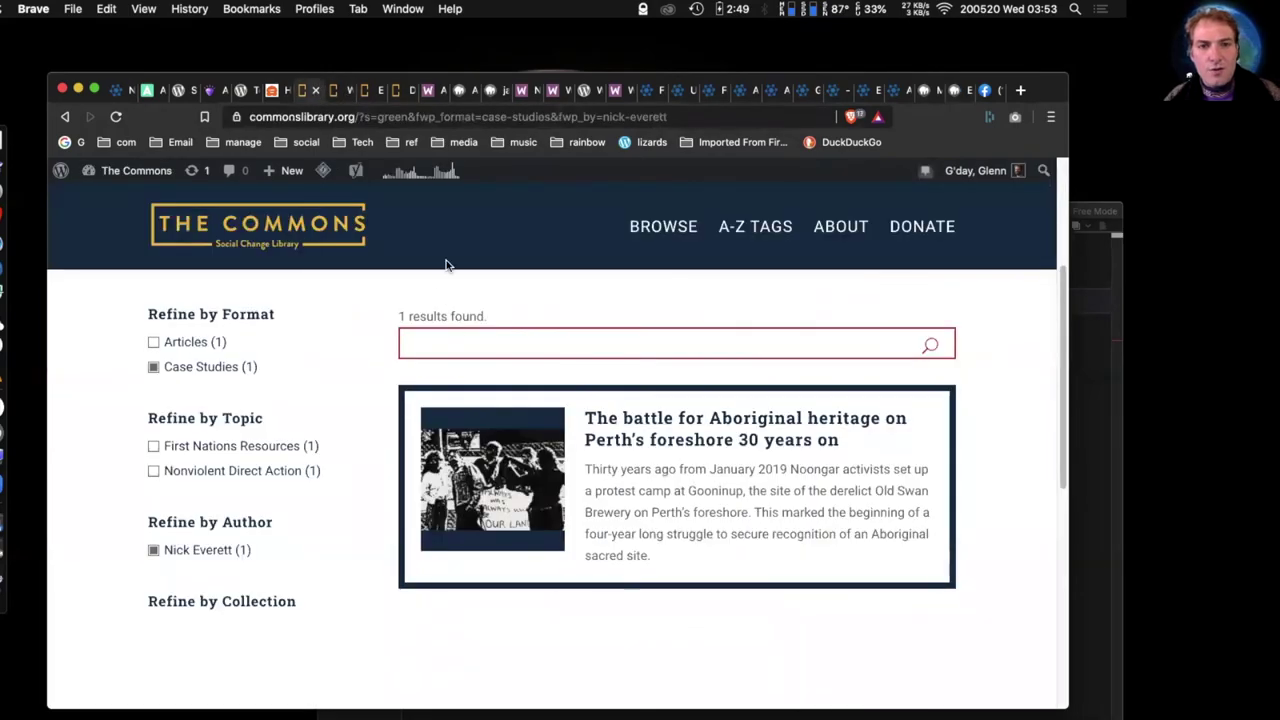
pyautogui.click(401, 95)
pyautogui.click(377, 92)
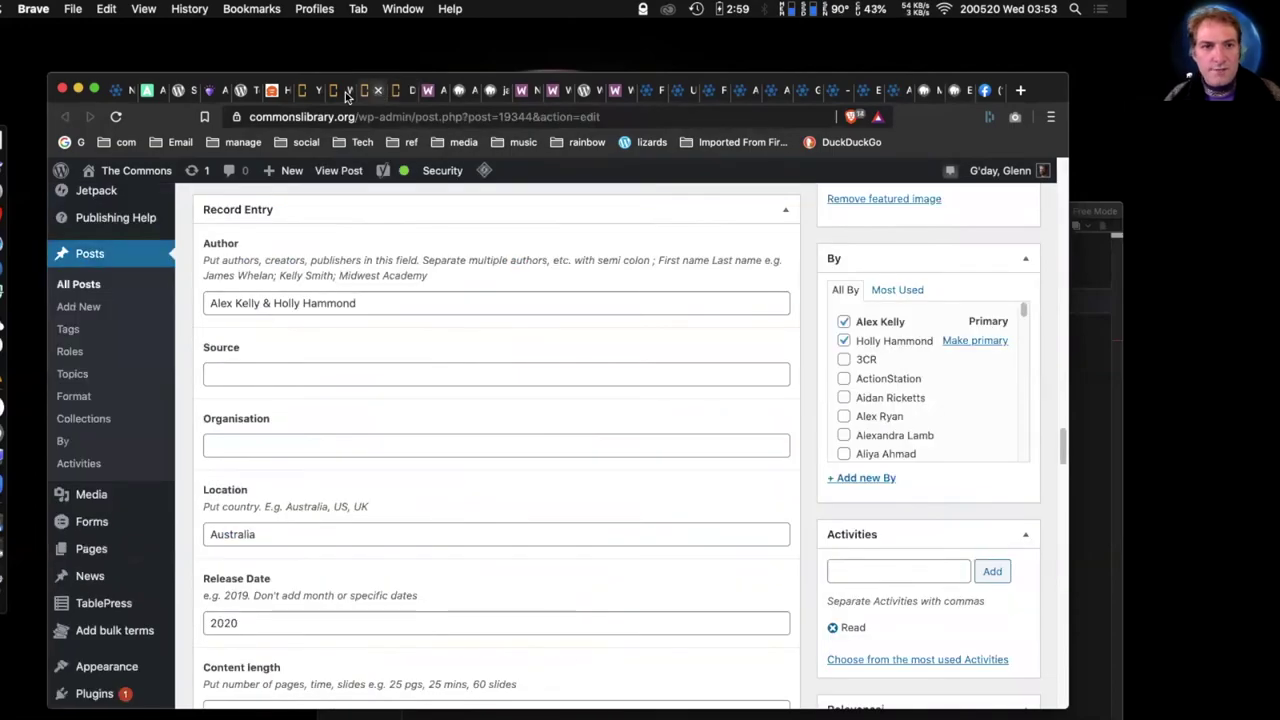
pyautogui.click(340, 91)
pyautogui.scroll(-3, 616, 428)
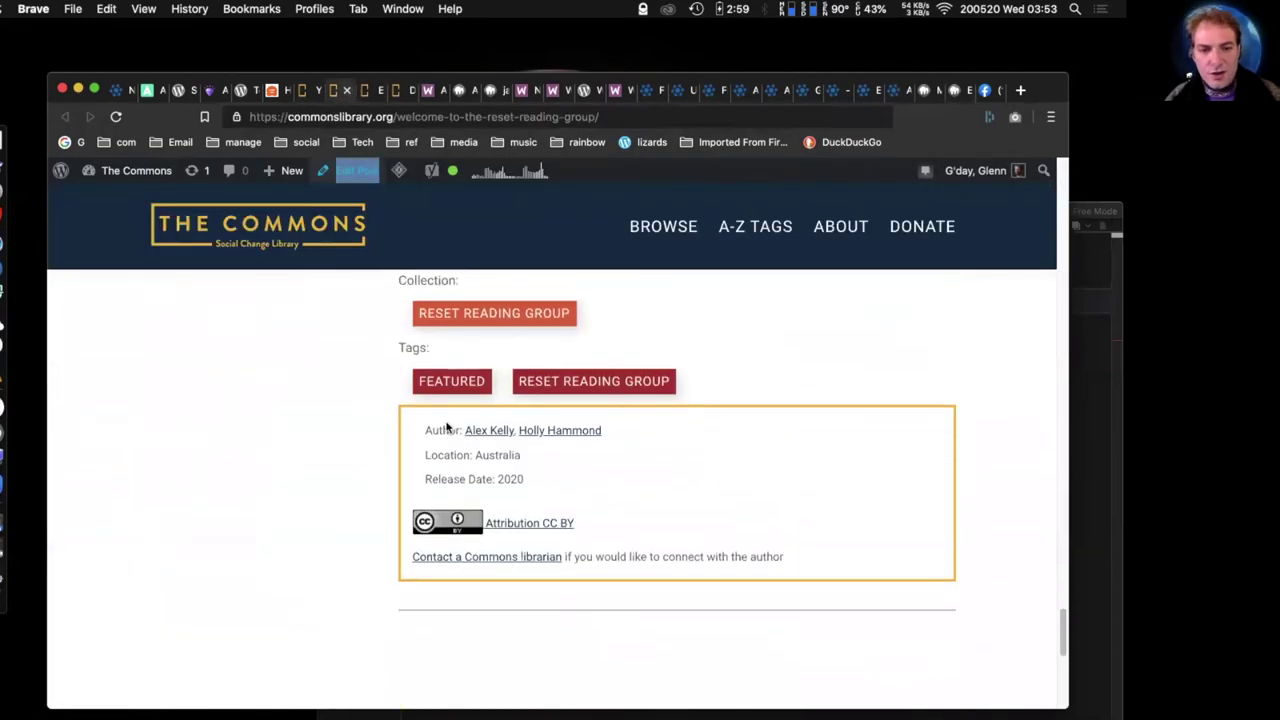
pyautogui.moveTo(423, 428); pyautogui.dragTo(607, 465)
pyautogui.moveTo(755, 528); pyautogui.dragTo(842, 562)
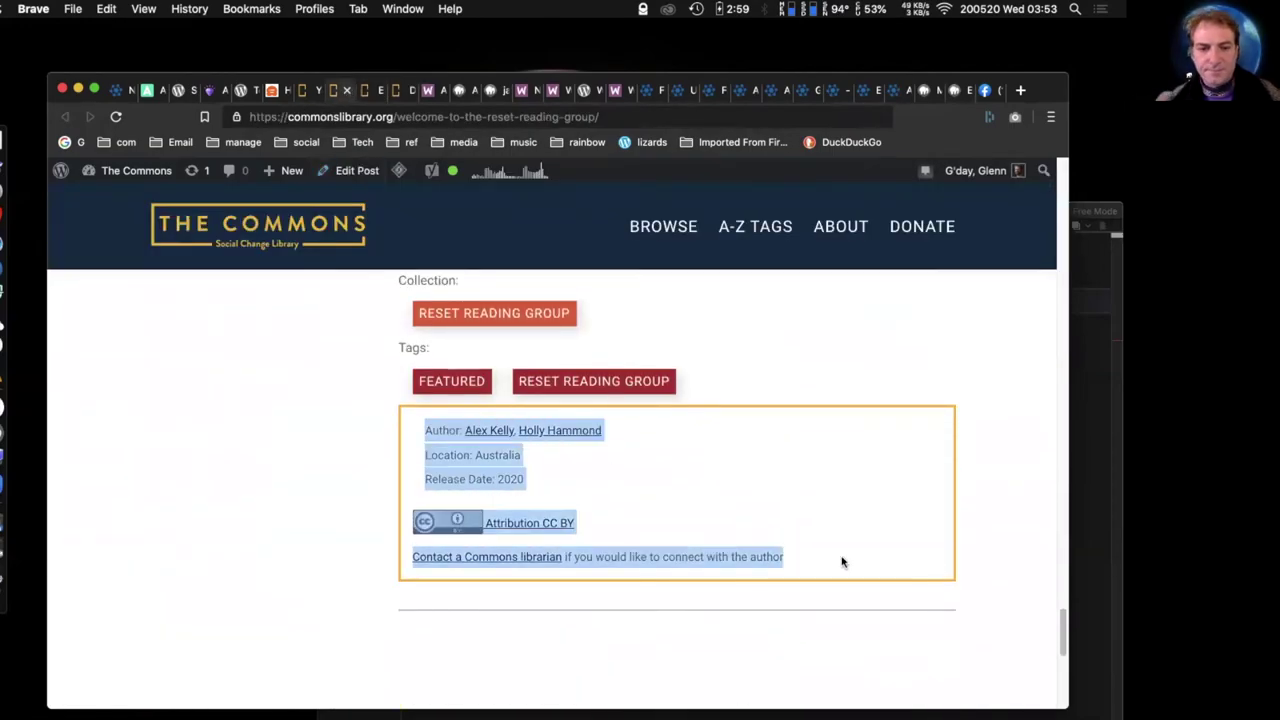
# - Go back to the webinar notes and review the Custom Fields section's options for templating frontend data
pyautogui.click(118, 91)
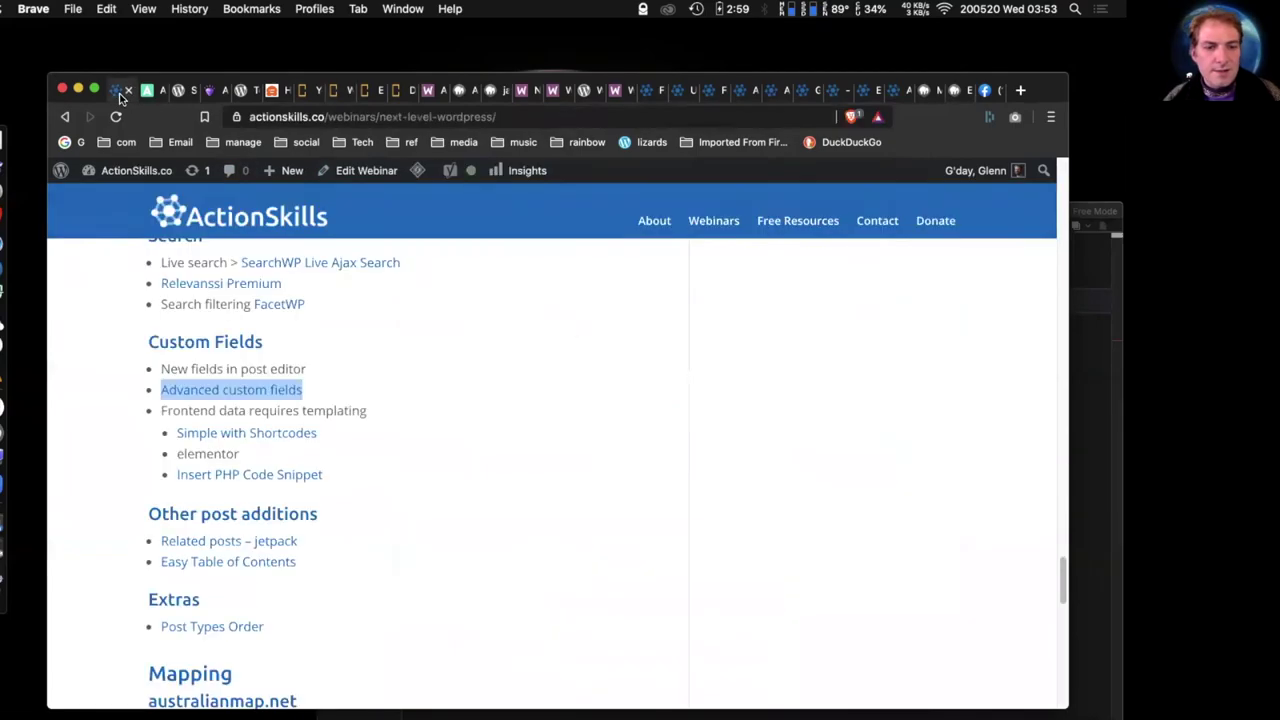
pyautogui.click(506, 424)
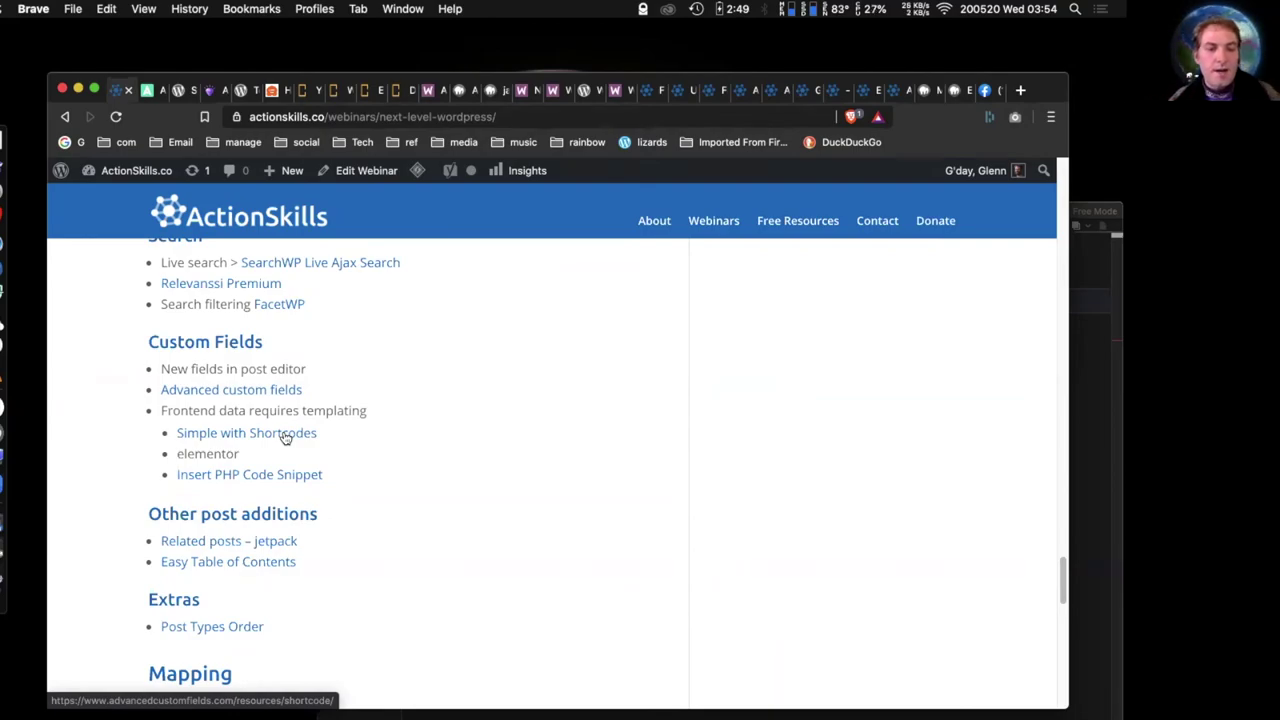
pyautogui.scroll(-2, 418, 453)
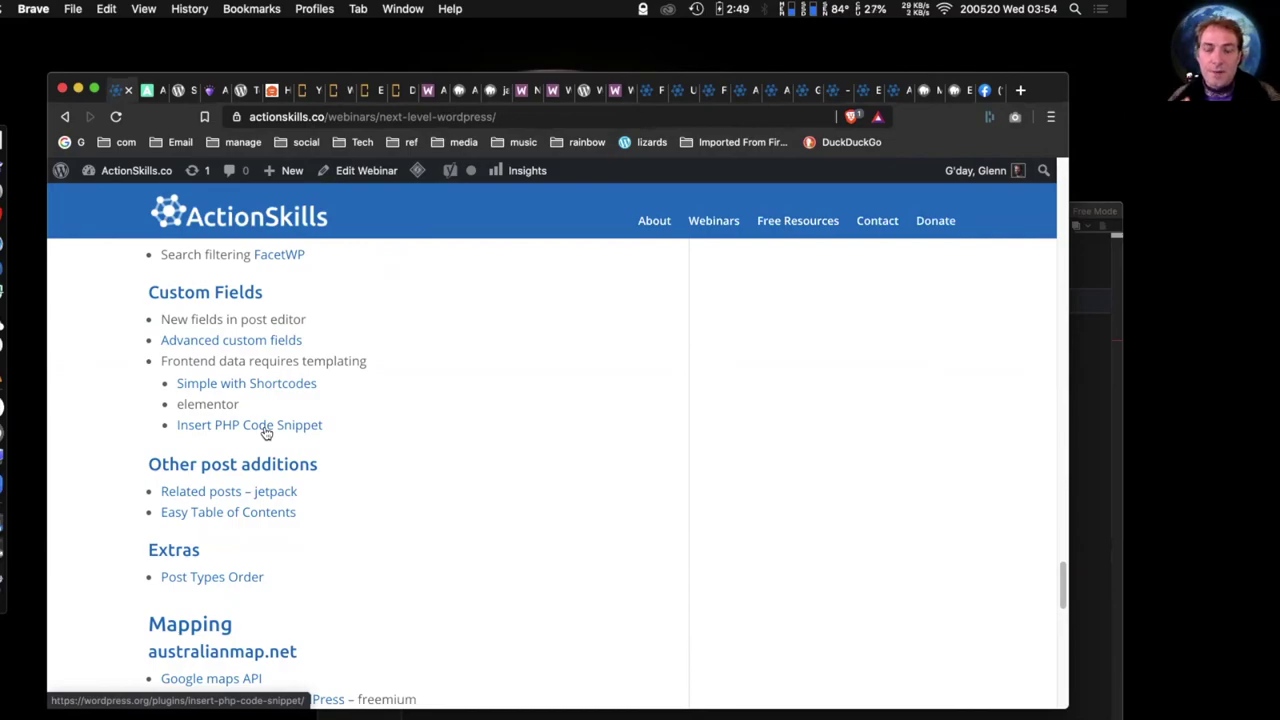
# - Open the Advanced Custom Fields documentation and read the article on the Text field type
pyautogui.click(231, 340)
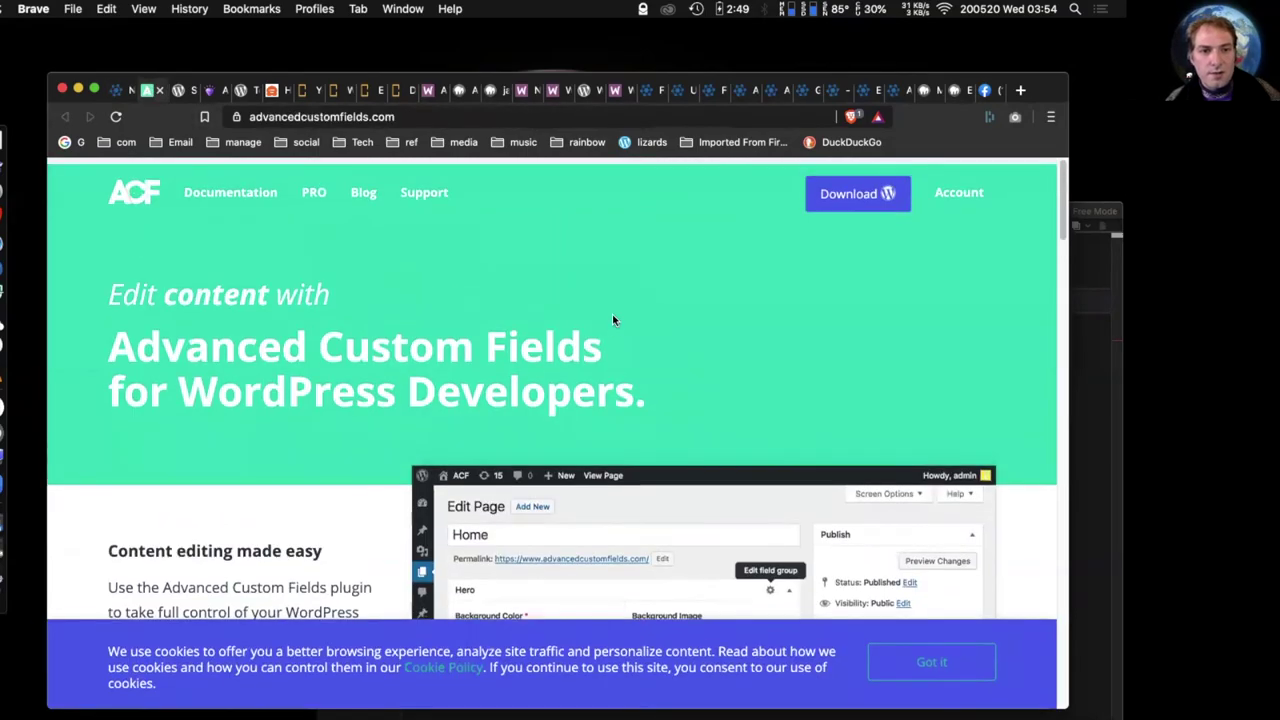
pyautogui.click(256, 194)
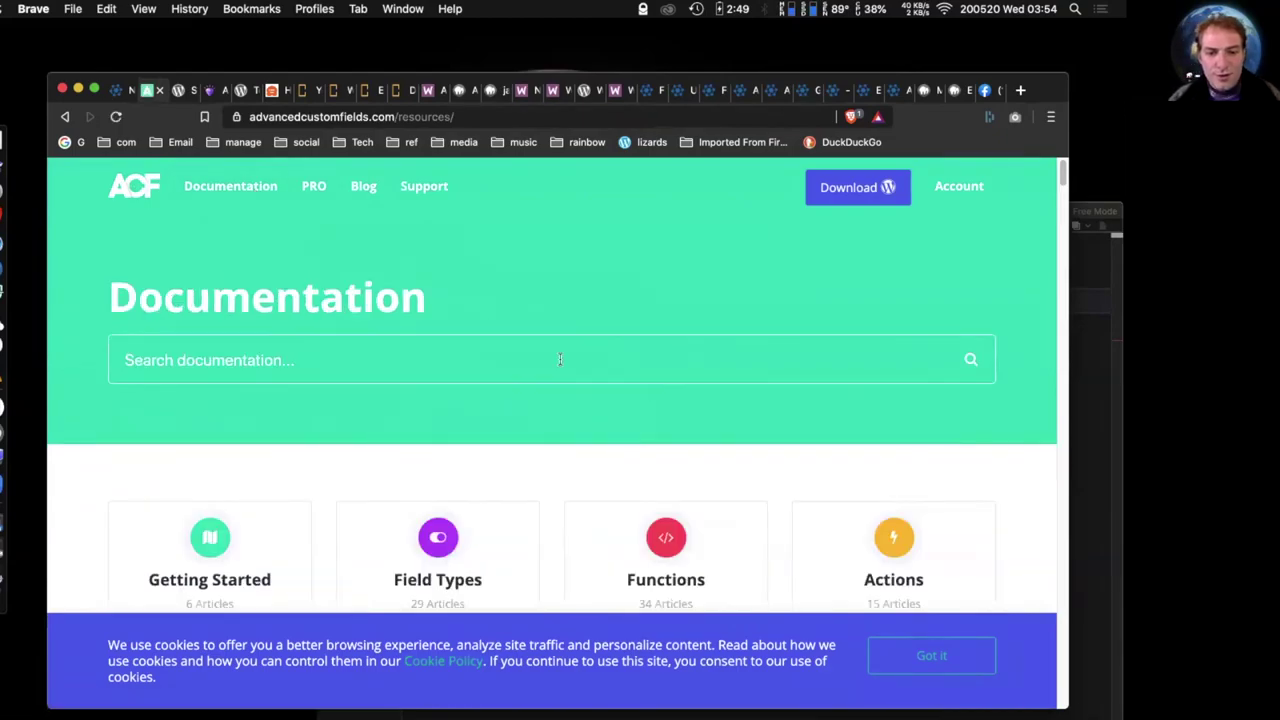
pyautogui.scroll(-4, 560, 357)
pyautogui.click(452, 345)
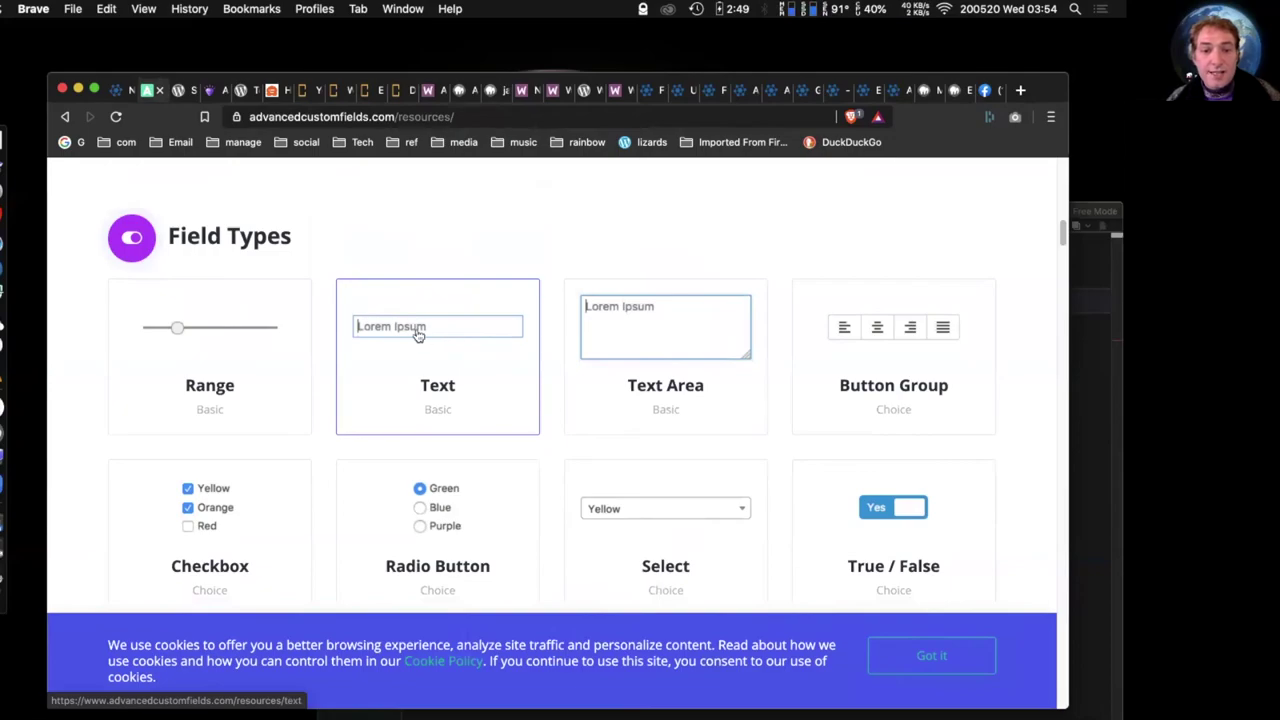
pyautogui.click(418, 335)
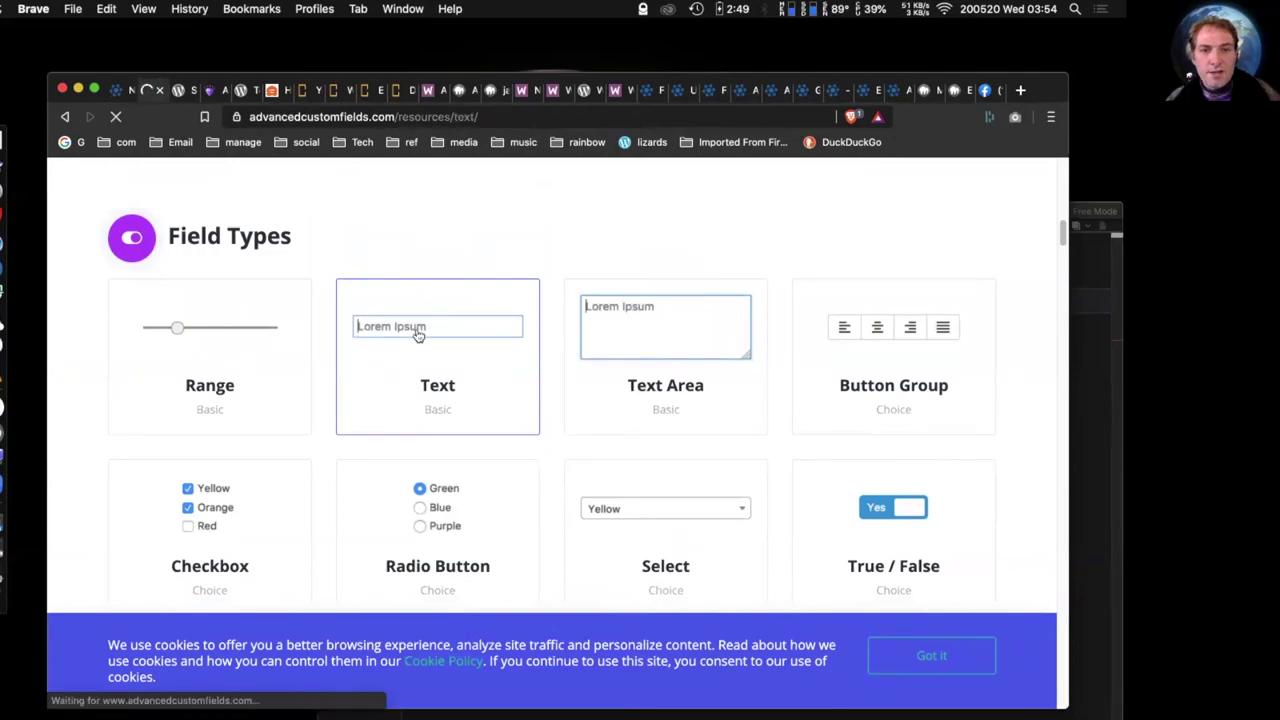
pyautogui.scroll(-5, 418, 335)
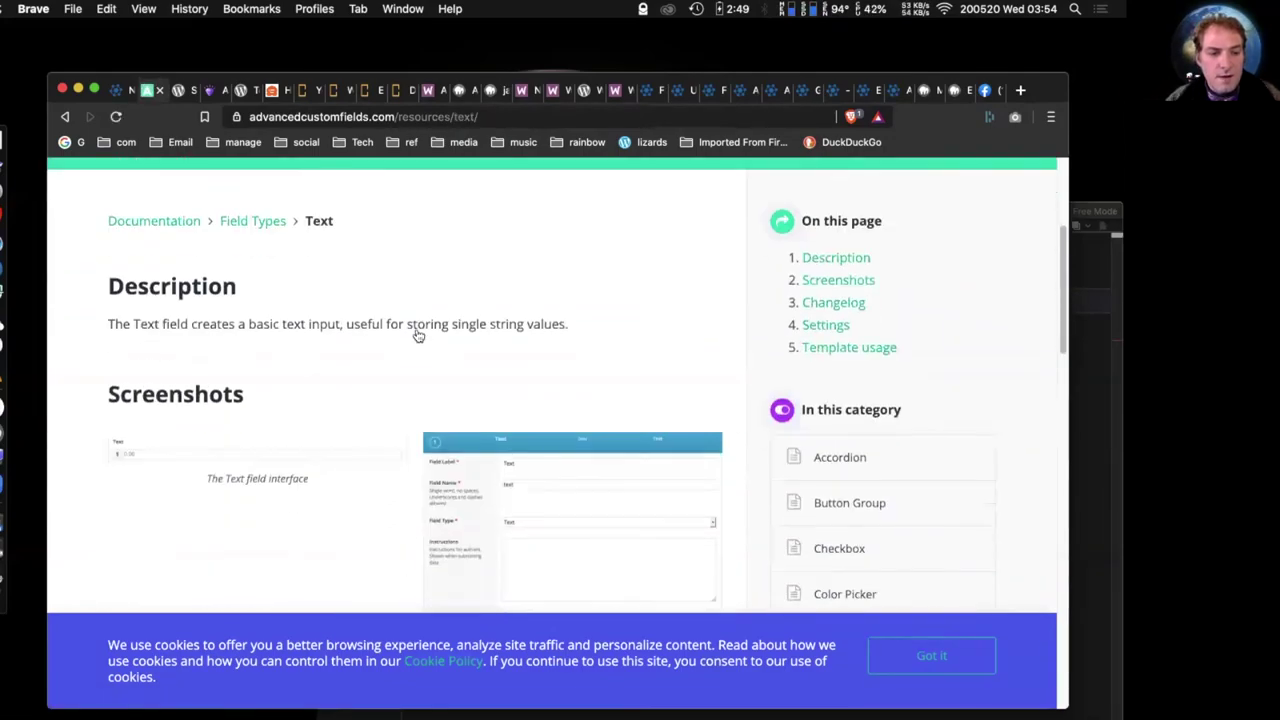
# - Find the Template usage section of the Text field article and highlight the PHP the_field('heading') snippet inside the h2 example
pyautogui.scroll(3, 418, 335)
pyautogui.scroll(-10, 418, 335)
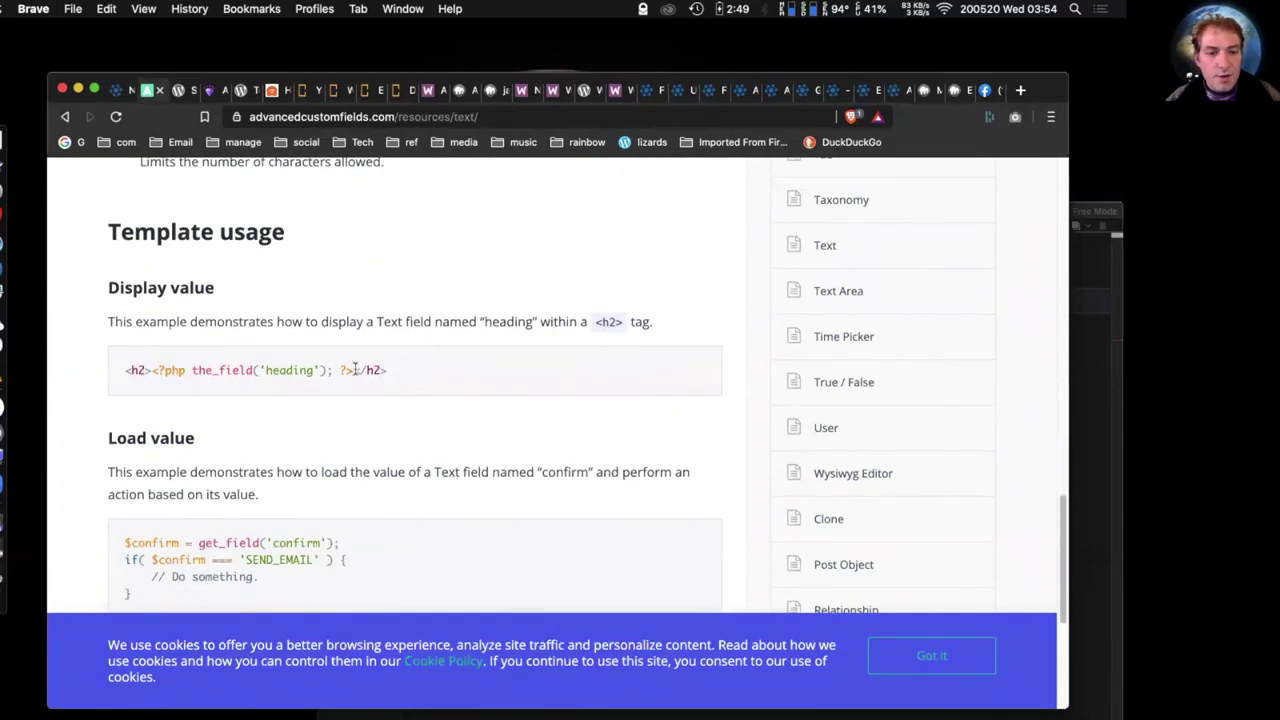
pyautogui.moveTo(355, 370); pyautogui.dragTo(151, 365)
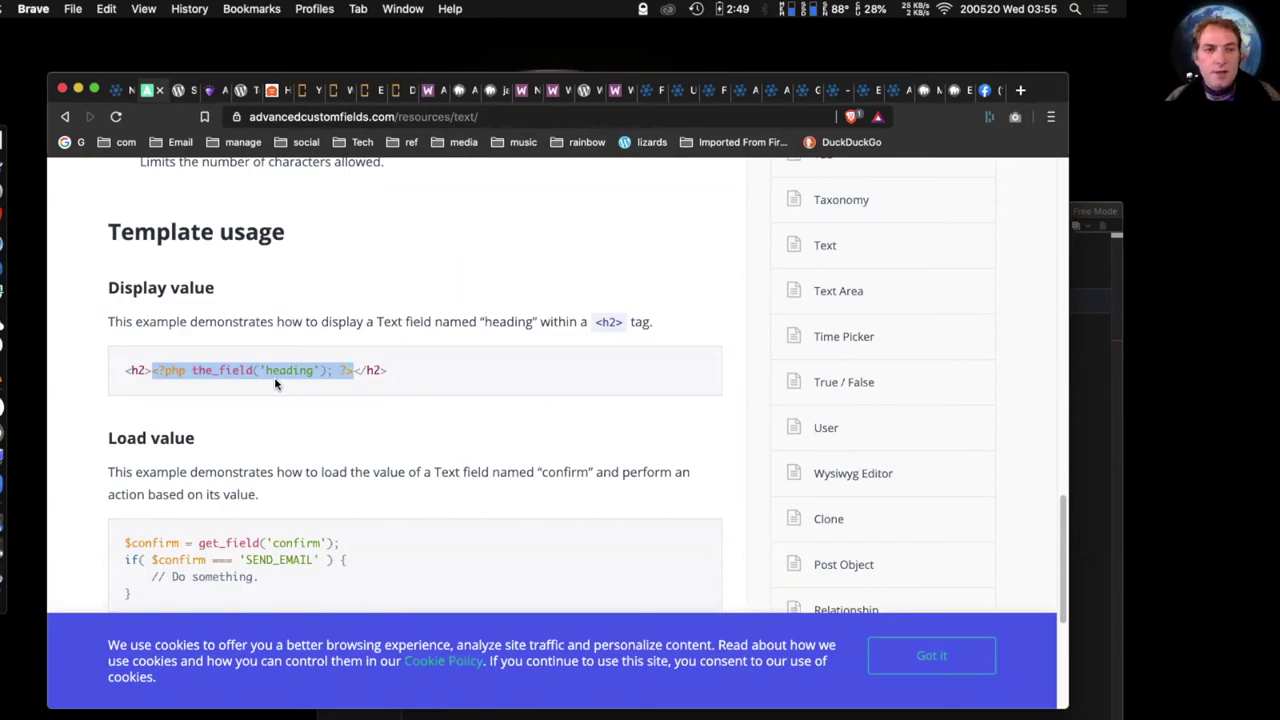
# - Review Other post additions in the webinar notes and show the Related posts block on the Reset Reading Group post
pyautogui.click(118, 89)
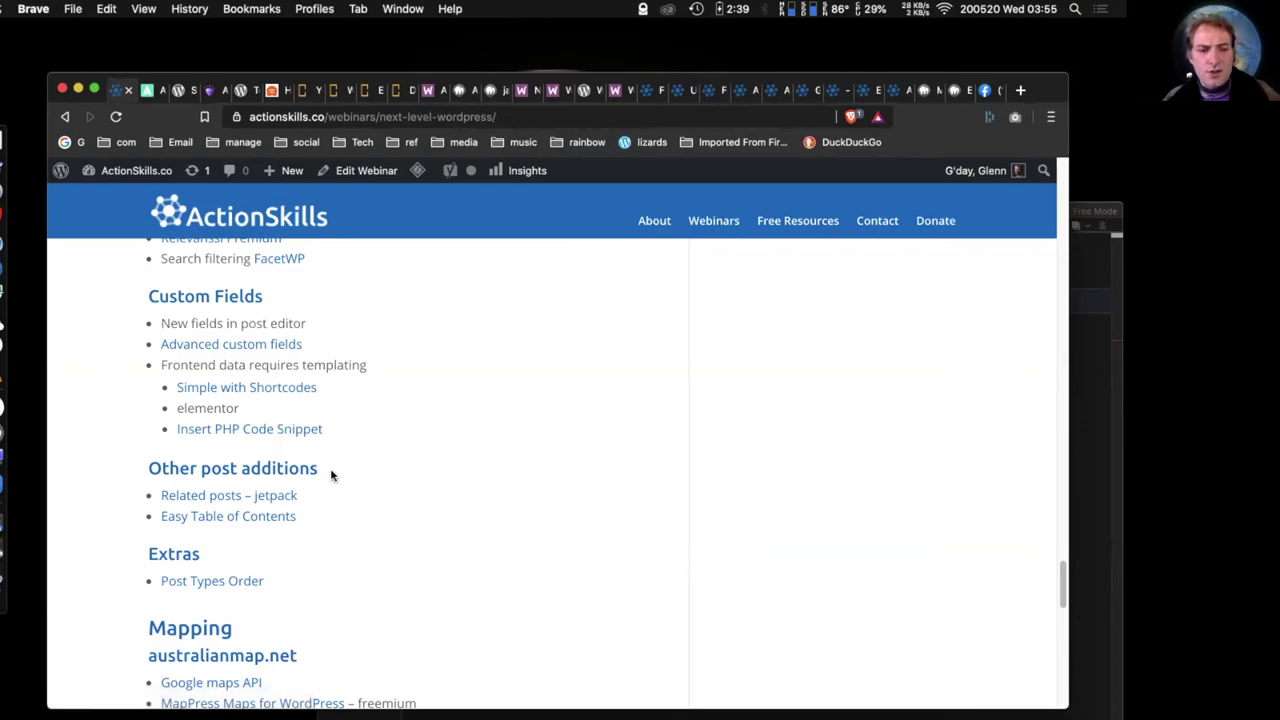
pyautogui.scroll(-3, 332, 476)
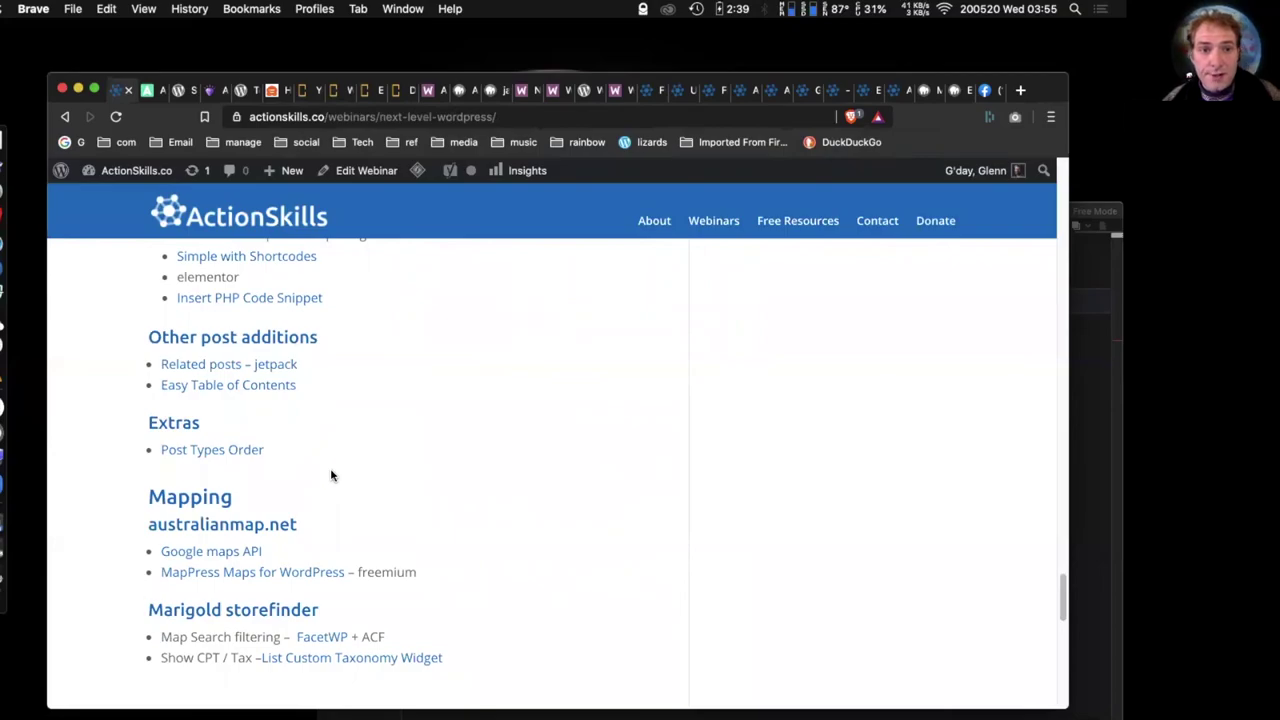
pyautogui.click(345, 93)
pyautogui.scroll(-10, 566, 663)
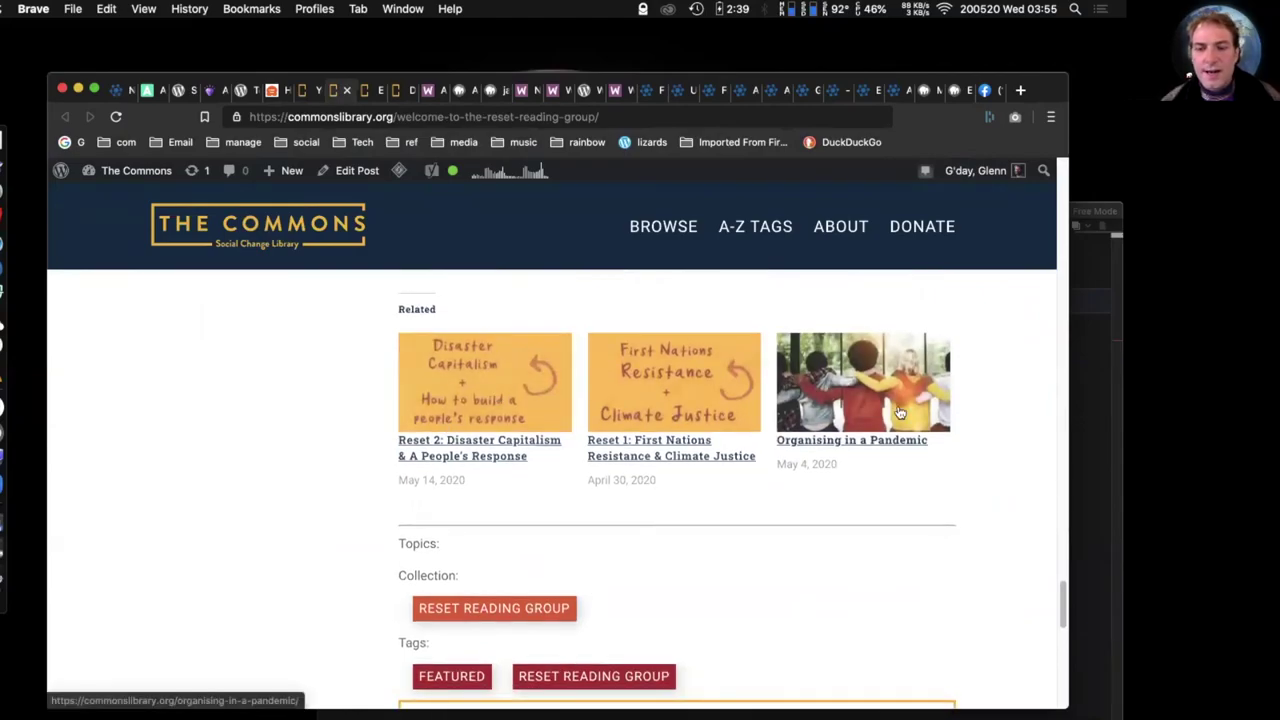
pyautogui.moveTo(899, 412)
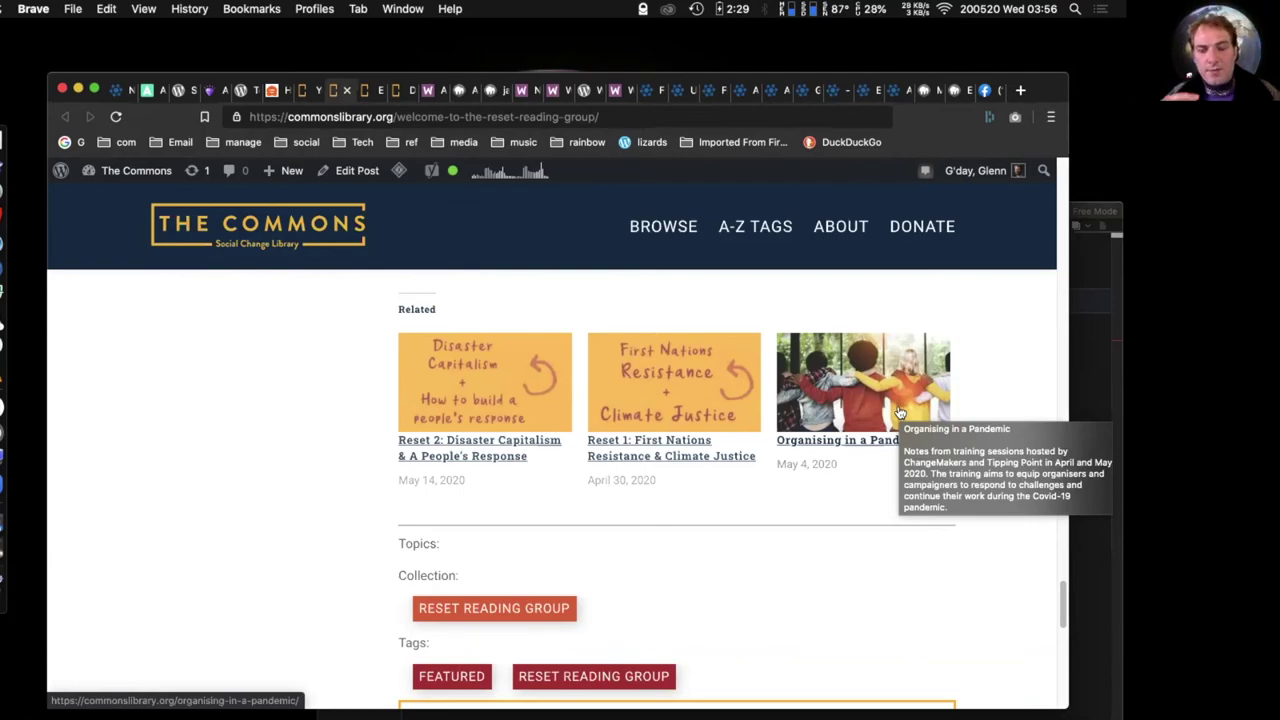
# - Check the webinar notes again and show the Contents box near the start of the Reset Reading Group post
pyautogui.click(117, 91)
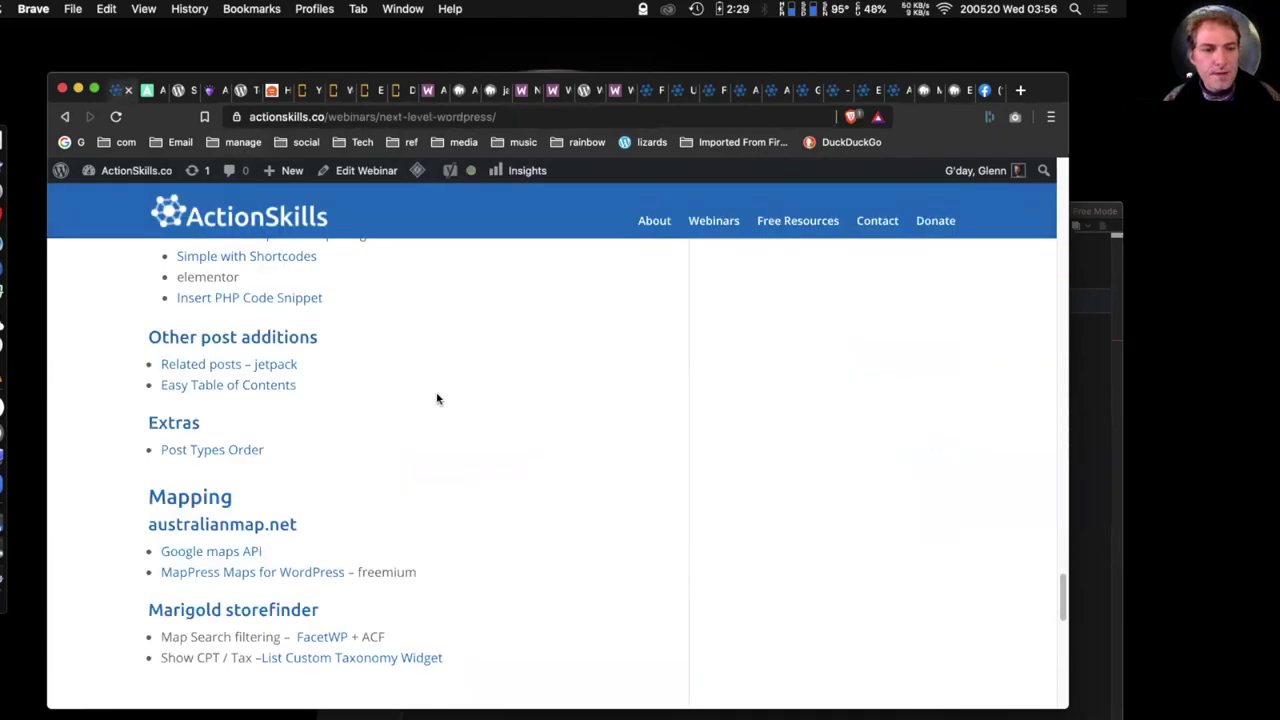
pyautogui.click(338, 92)
pyautogui.scroll(15, 376, 606)
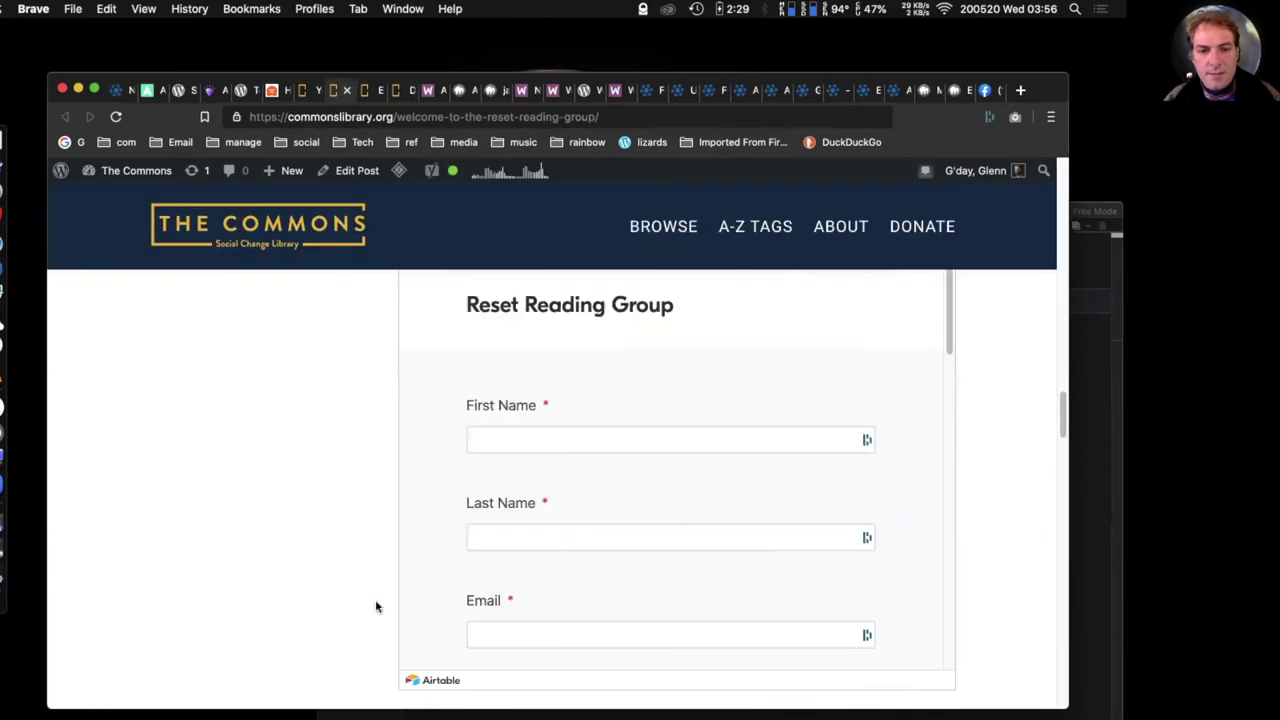
pyautogui.scroll(10, 376, 606)
pyautogui.scroll(-5, 376, 606)
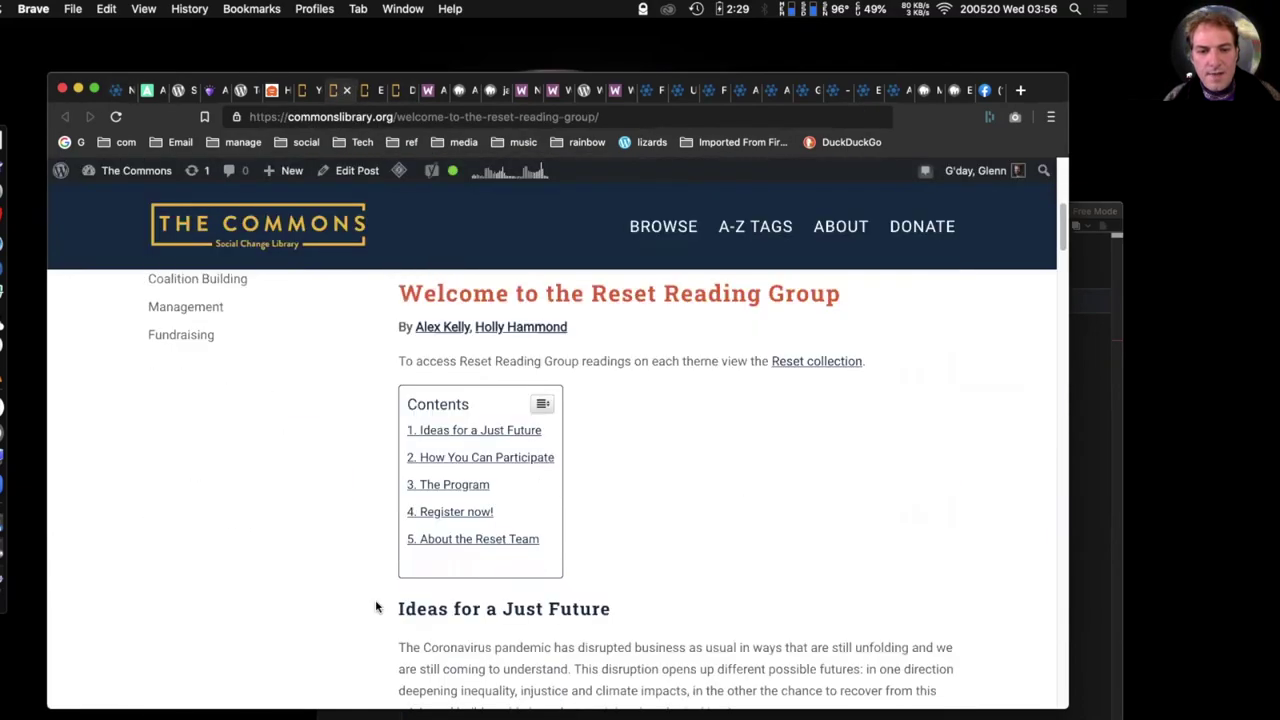
pyautogui.scroll(1, 376, 606)
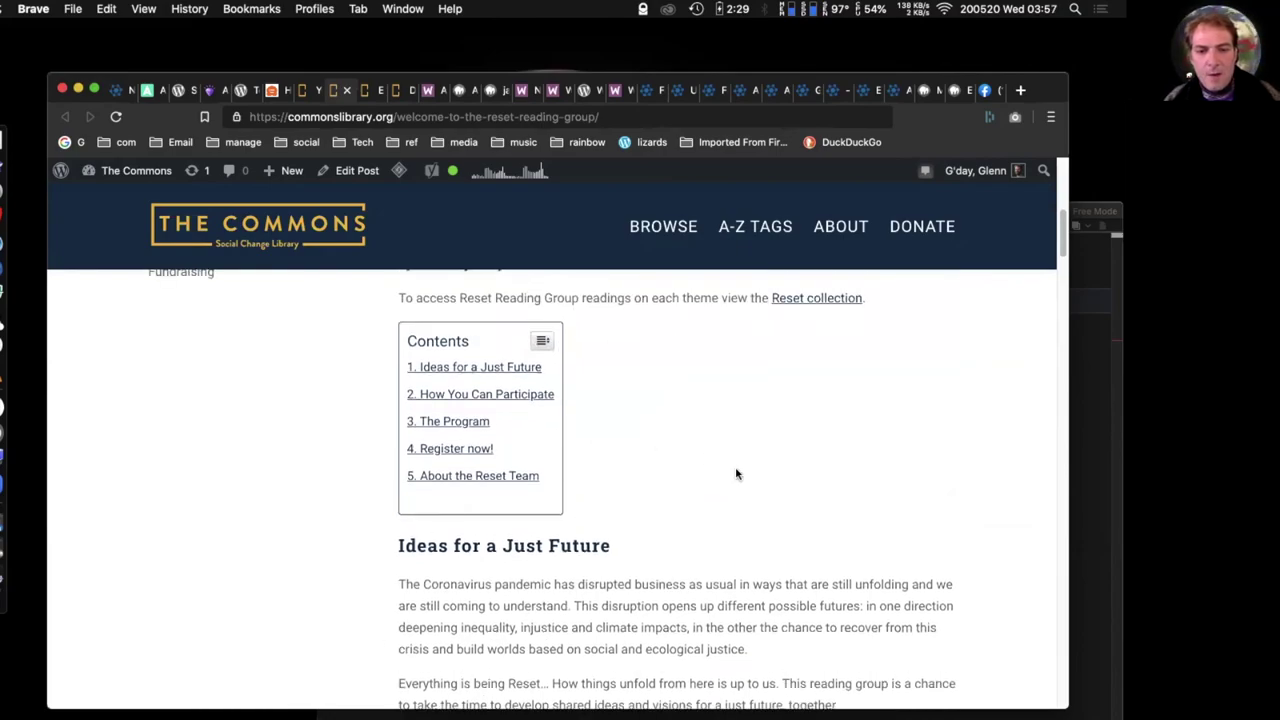
# - Highlight the headings "Ideas for a Just Future" and "How You Can Participate" and compare them with the Contents box entries
pyautogui.moveTo(580, 545); pyautogui.dragTo(476, 548)
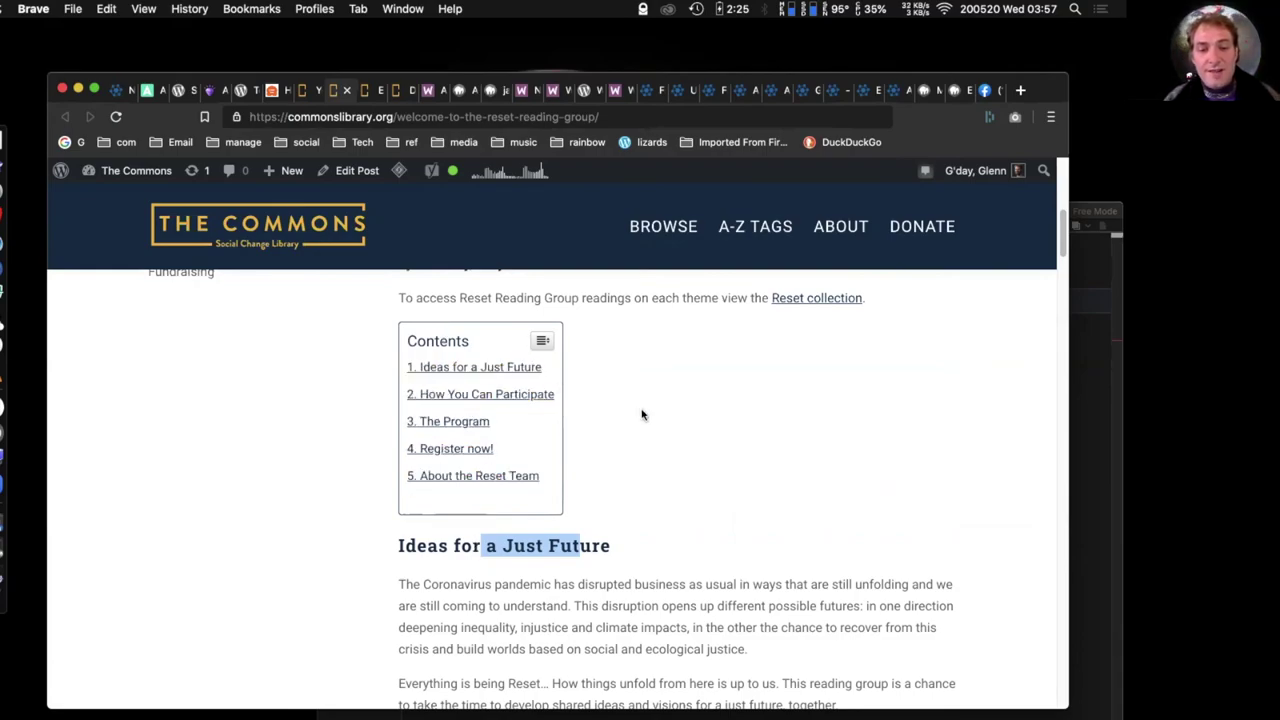
pyautogui.click(603, 545)
pyautogui.moveTo(610, 545); pyautogui.dragTo(386, 560)
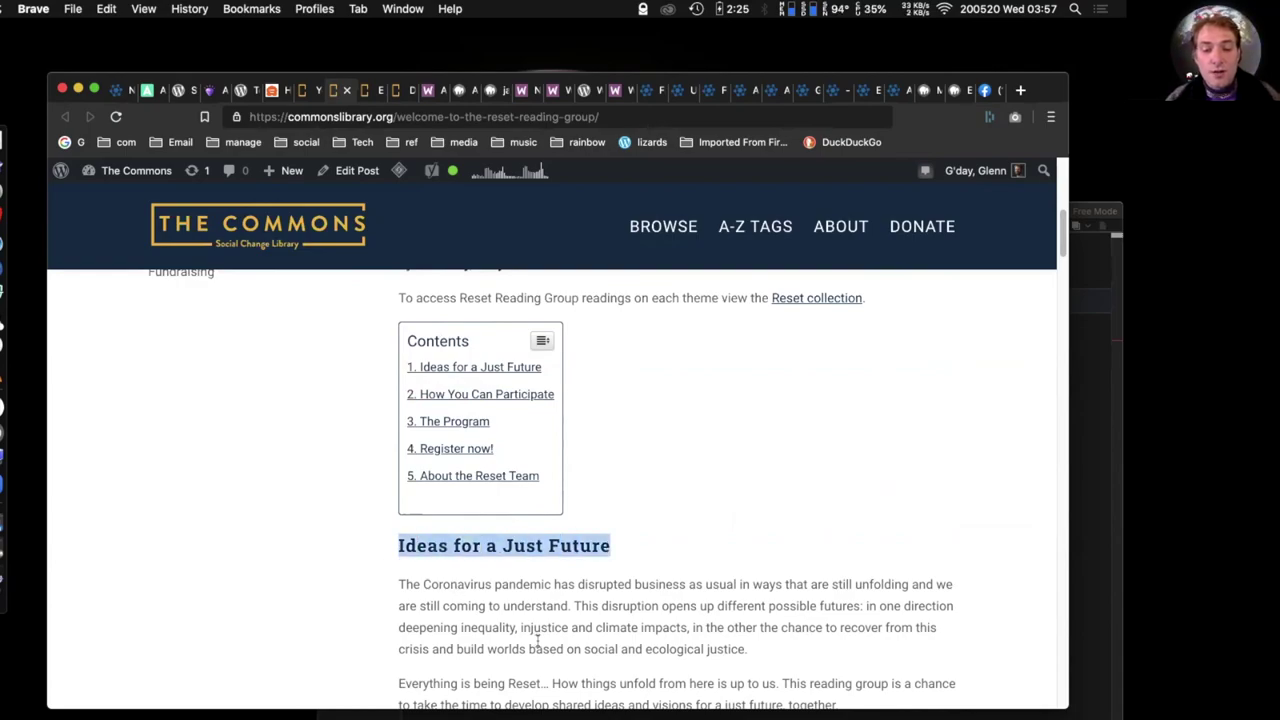
pyautogui.scroll(-5, 622, 560)
pyautogui.moveTo(637, 537); pyautogui.dragTo(368, 549)
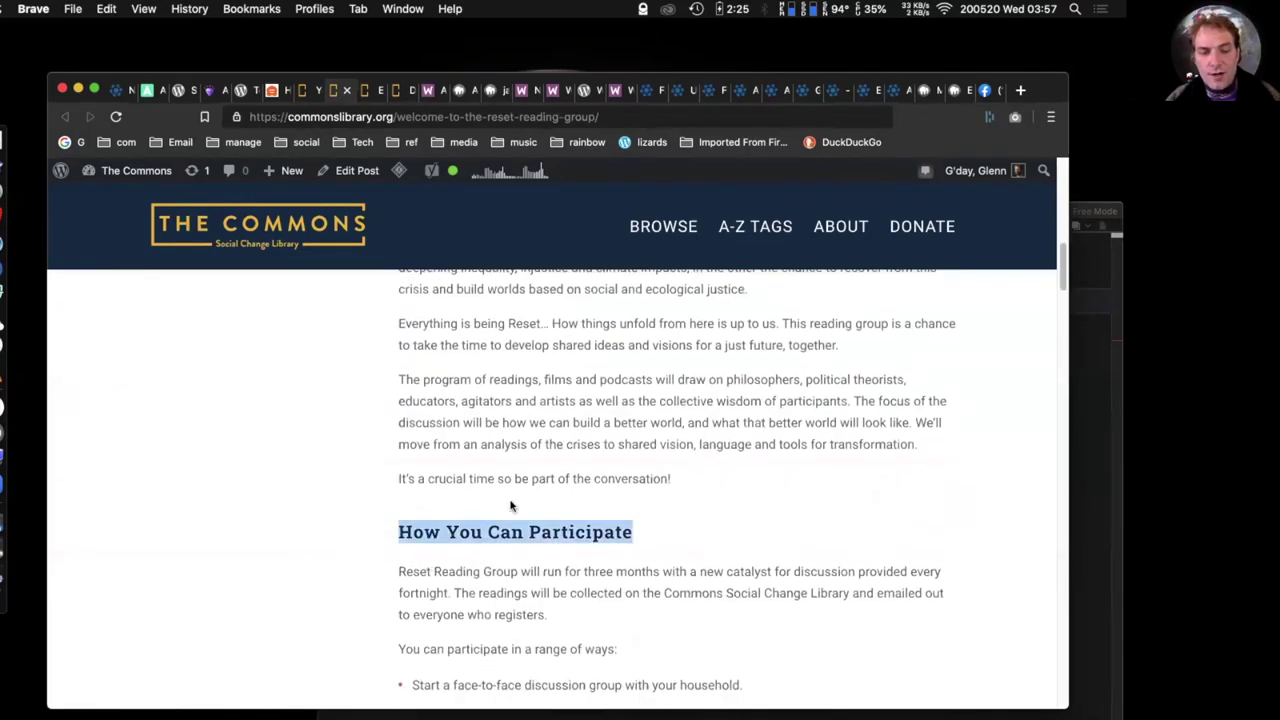
pyautogui.scroll(5, 546, 495)
pyautogui.scroll(1, 546, 495)
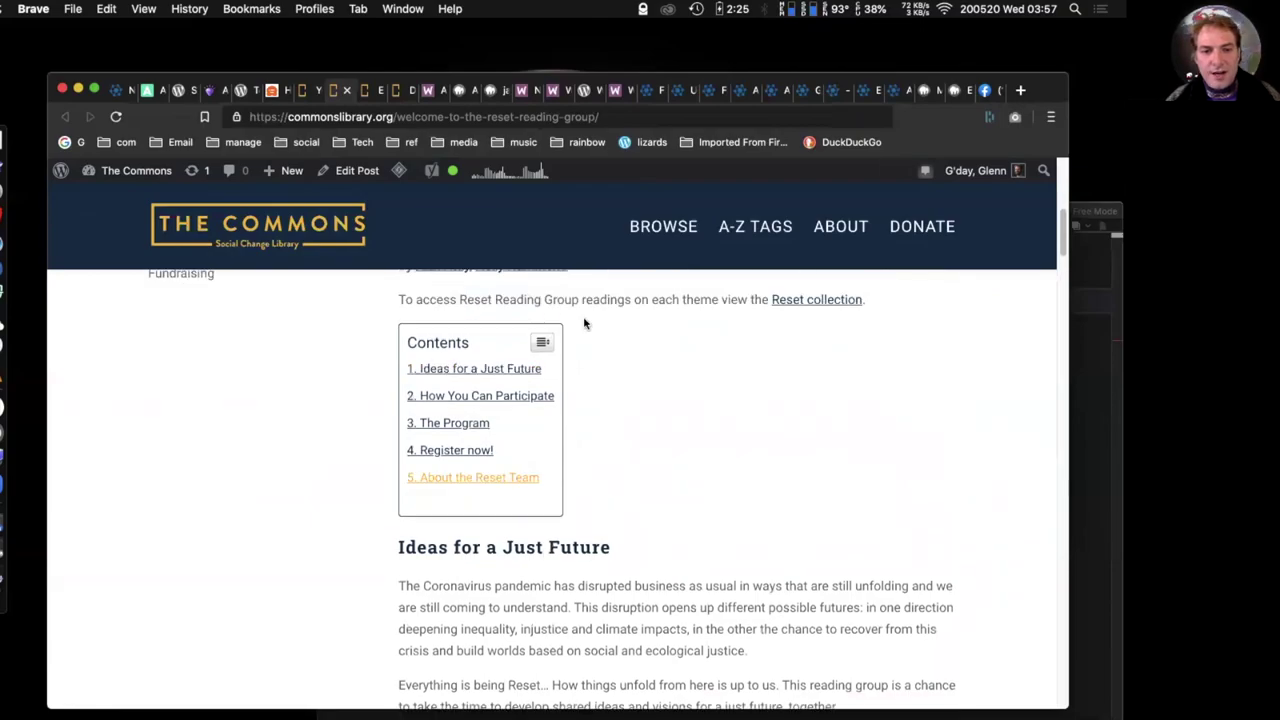
# - Open the Reorder page for Webinars and move "Google and search marketing" directly below "Using Divi – drag and drop page builder"
pyautogui.click(117, 91)
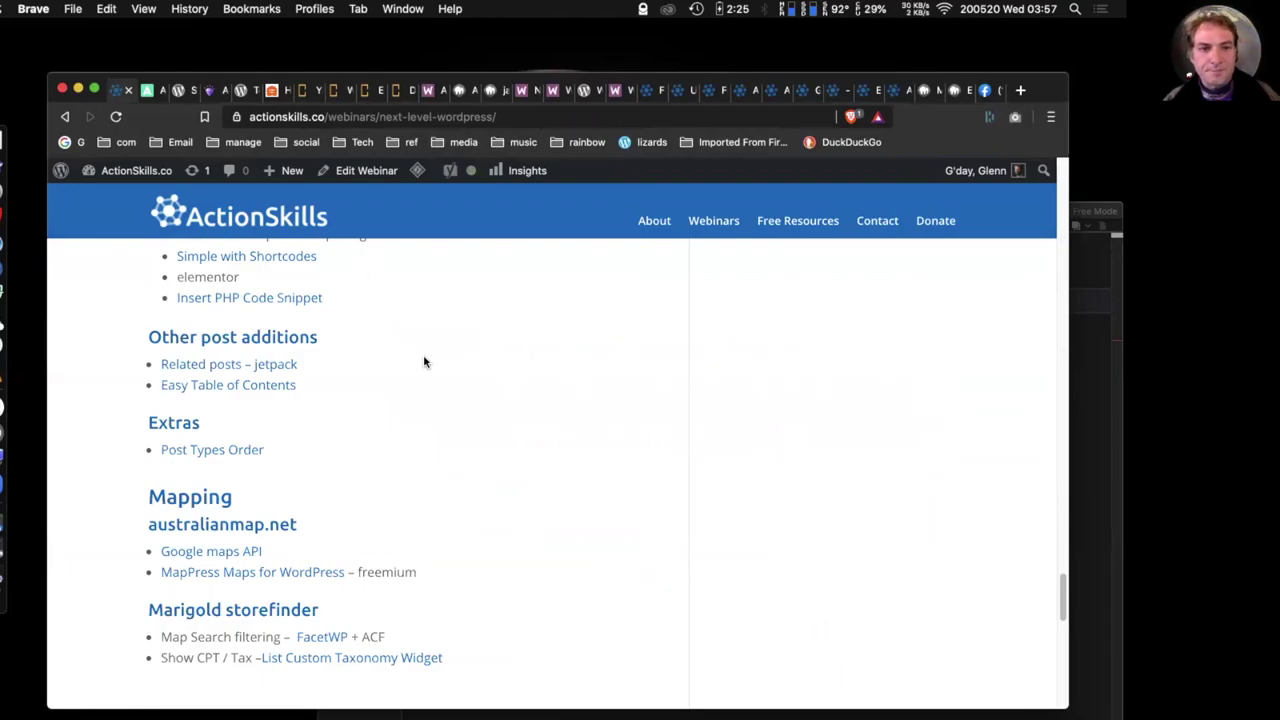
pyautogui.click(652, 97)
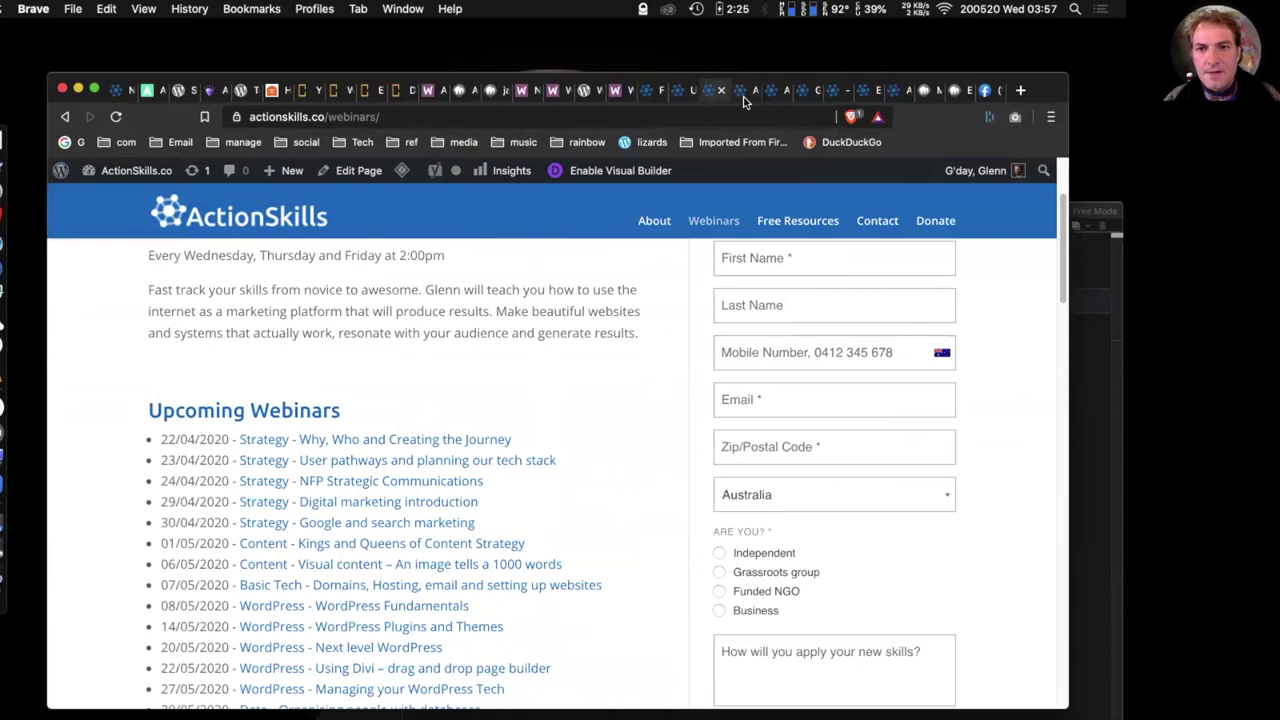
pyautogui.click(746, 97)
pyautogui.scroll(3, 640, 360)
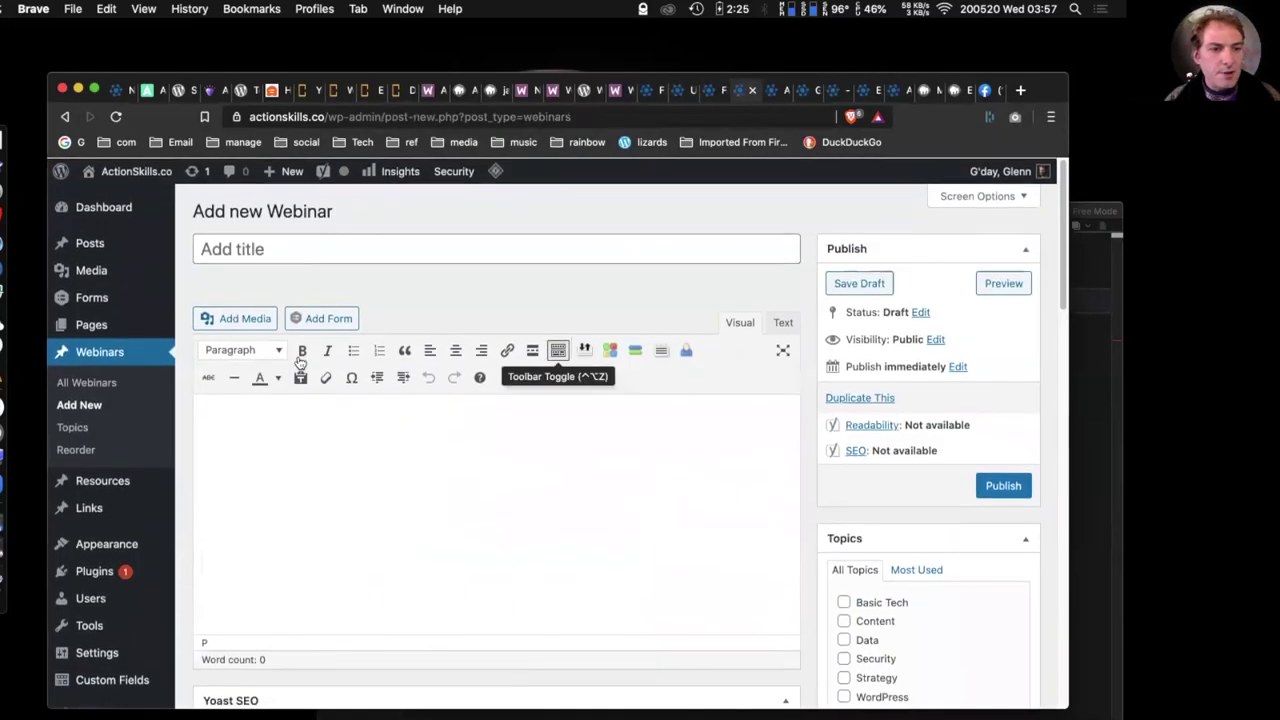
pyautogui.click(75, 450)
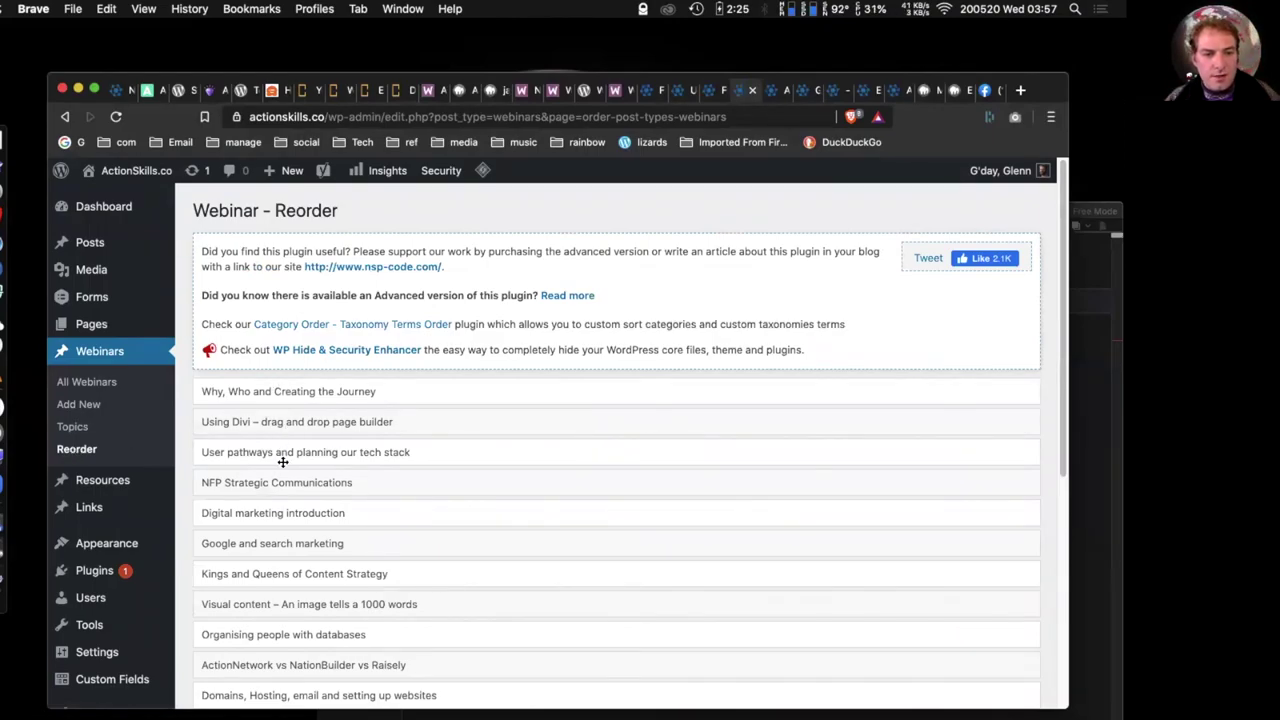
pyautogui.moveTo(288, 455)
pyautogui.mouseDown()
pyautogui.moveTo(289, 420)
pyautogui.moveTo(331, 443)
pyautogui.moveTo(306, 470)
pyautogui.mouseUp()
pyautogui.moveTo(278, 542); pyautogui.dragTo(284, 447)
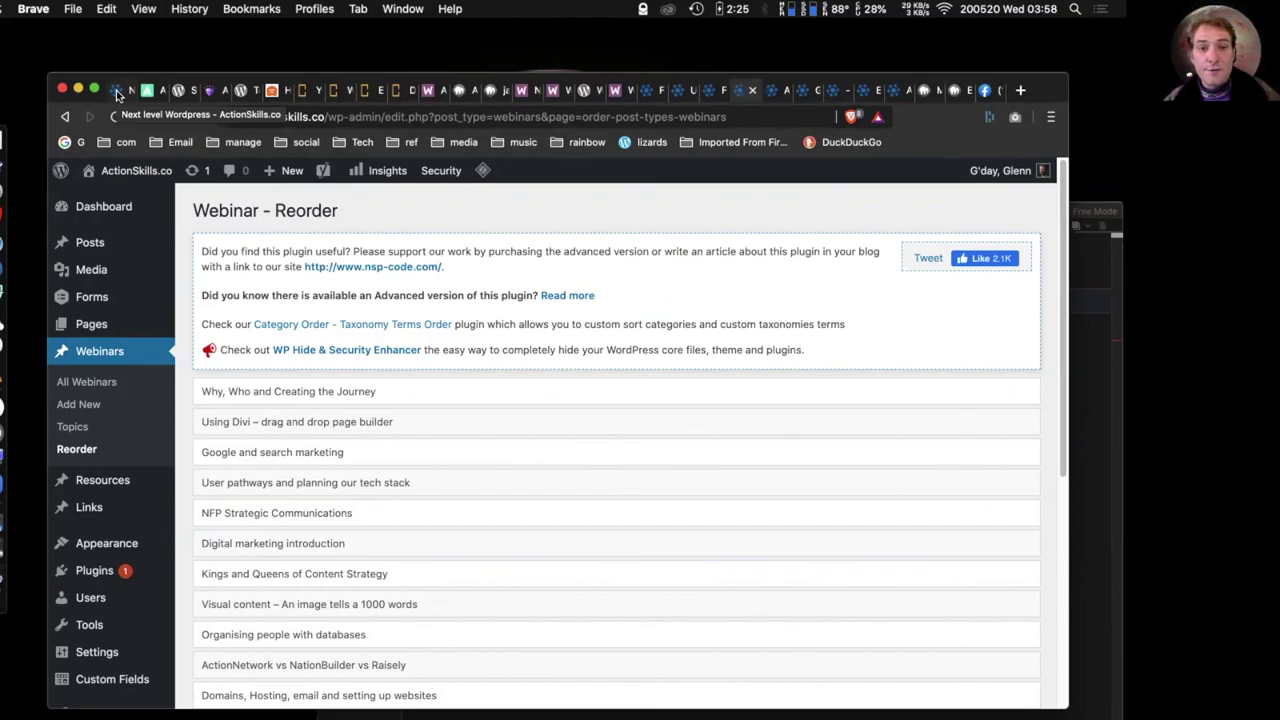
# - Open The Commons library homepage and examine the order of posts in its "Recommended by the Commons Librarians" list
pyautogui.click(318, 92)
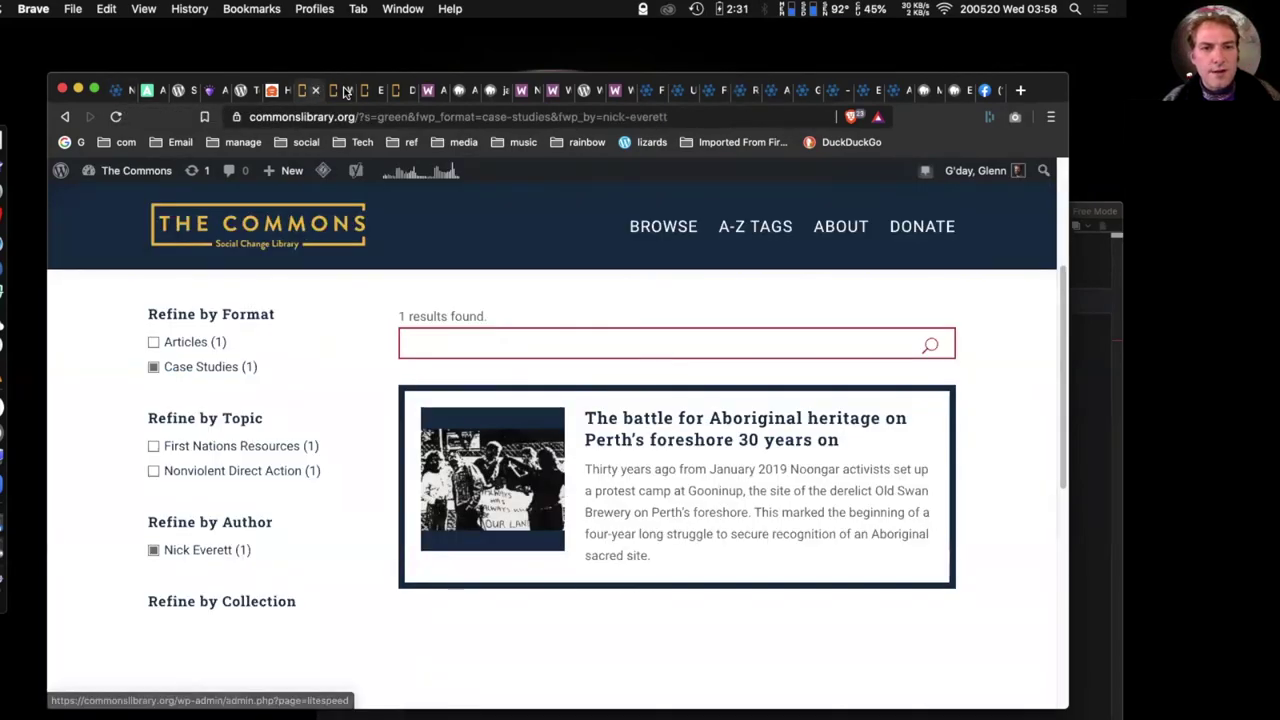
pyautogui.click(343, 92)
pyautogui.click(315, 92)
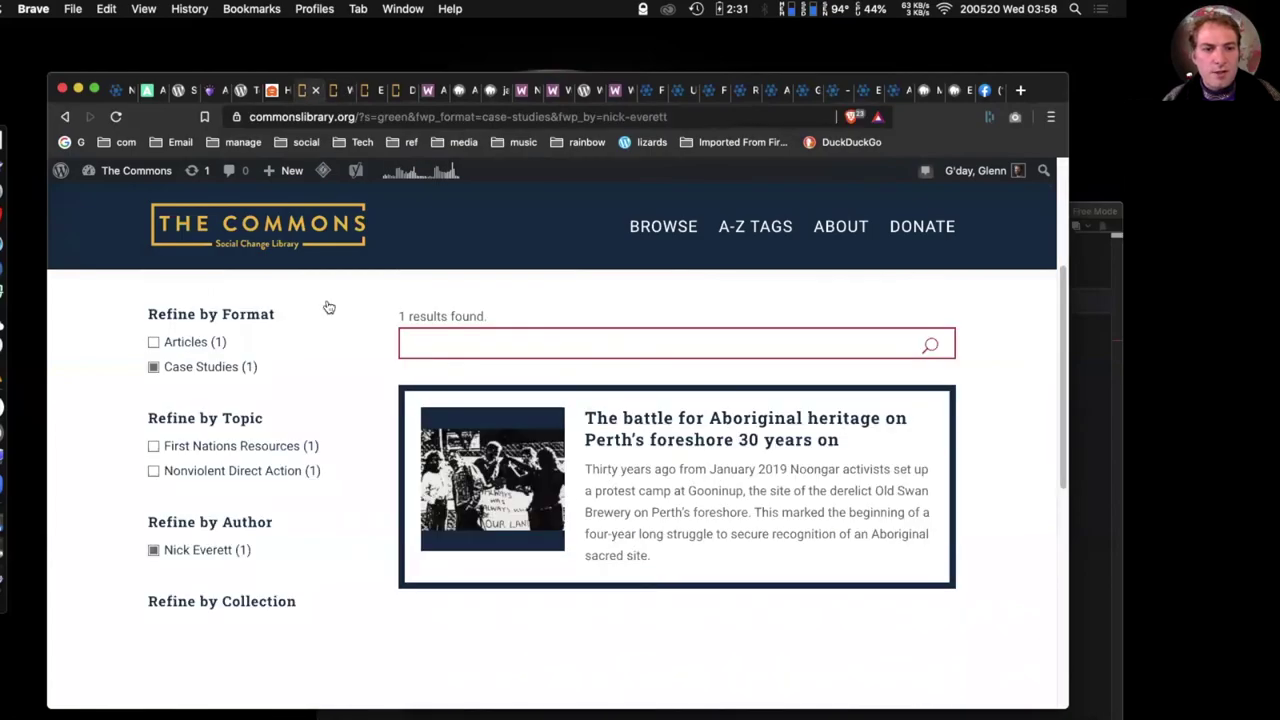
pyautogui.click(257, 243)
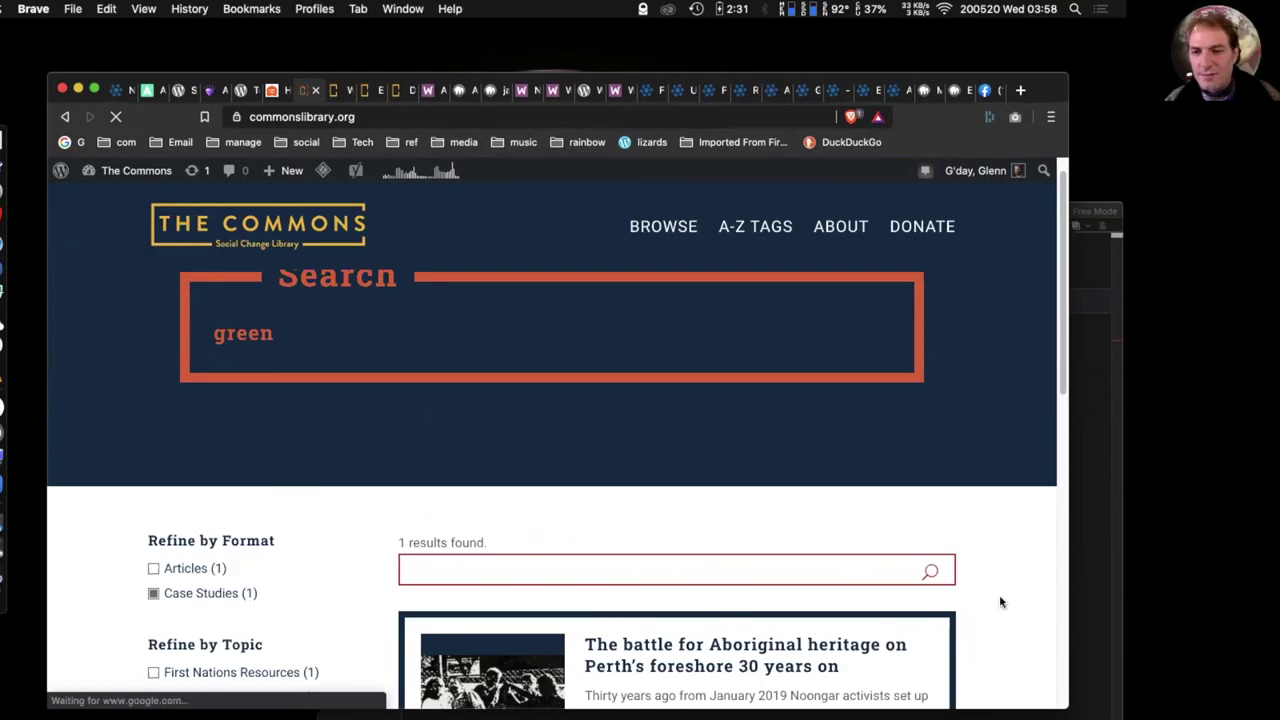
pyautogui.scroll(-15, 1001, 601)
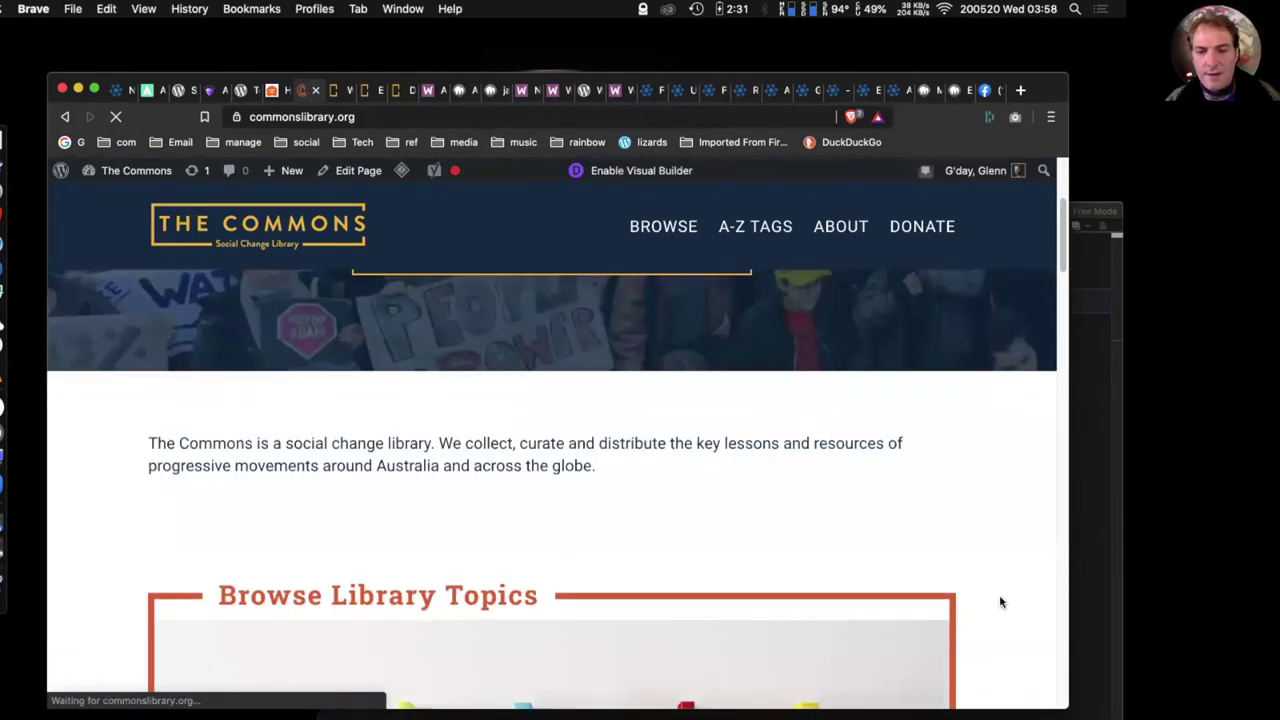
pyautogui.scroll(5, 1001, 601)
pyautogui.scroll(-2, 1001, 601)
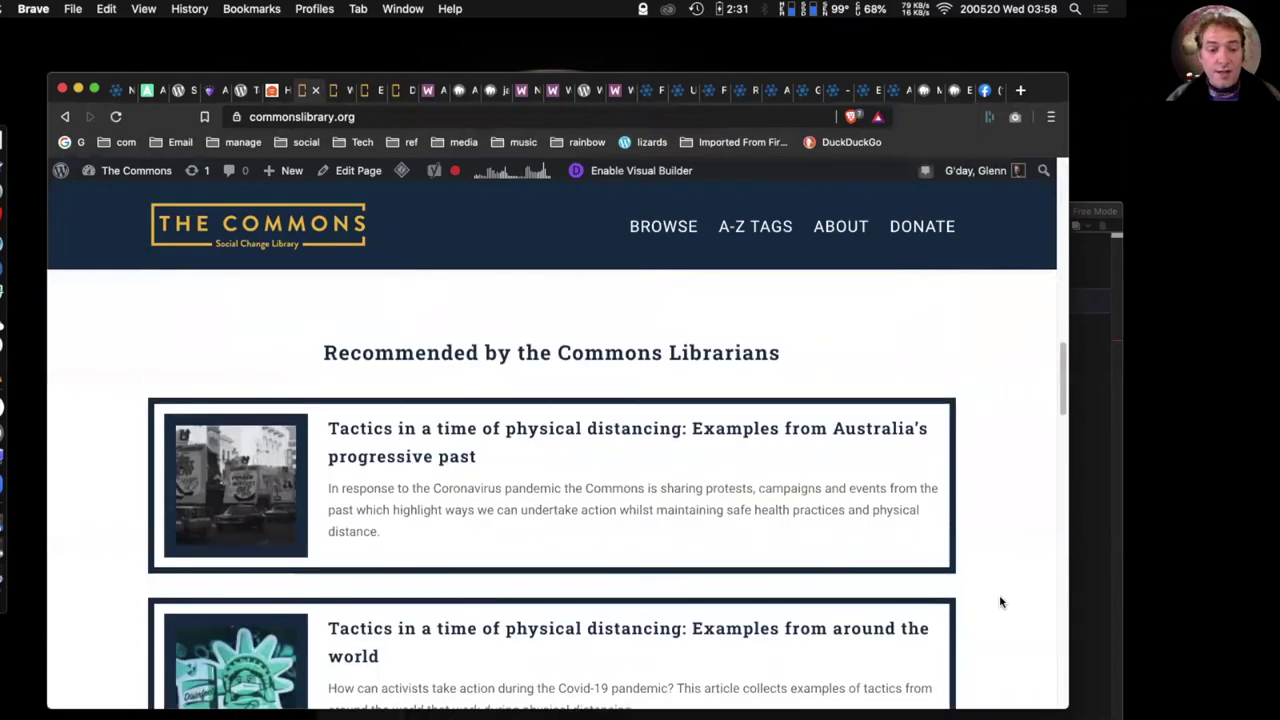
pyautogui.scroll(-12, 1001, 601)
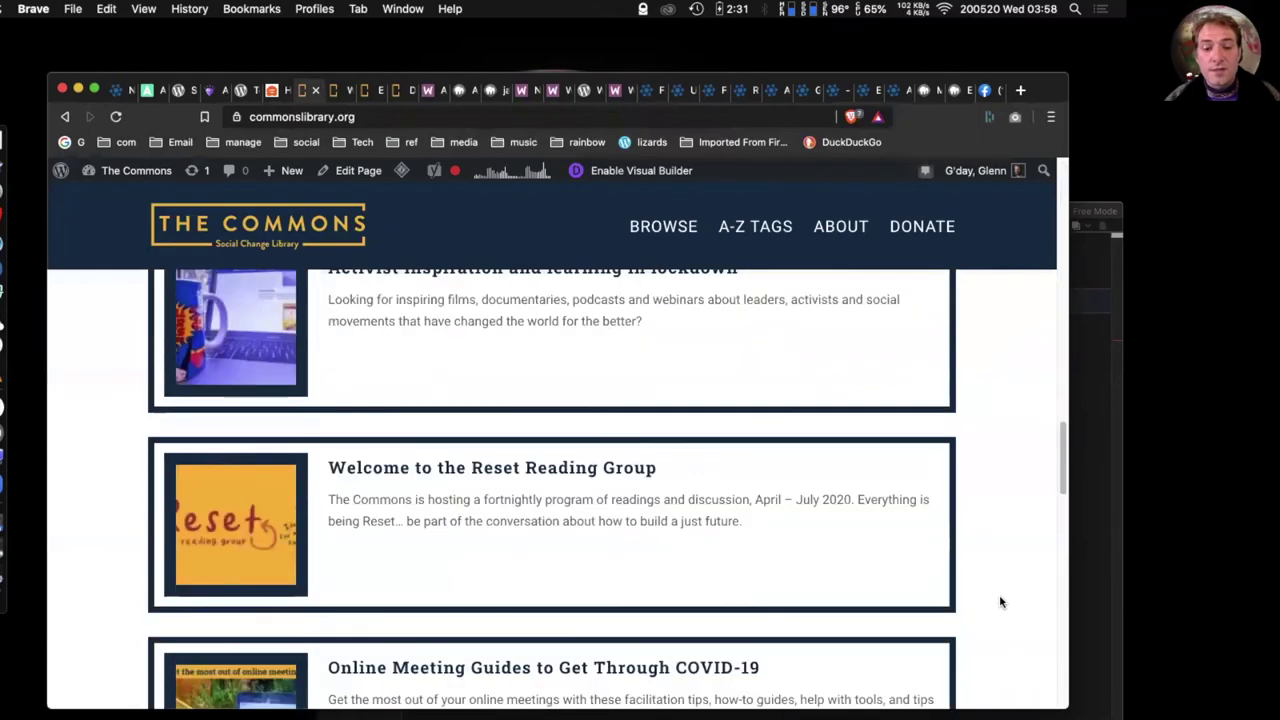
pyautogui.scroll(20, 1001, 601)
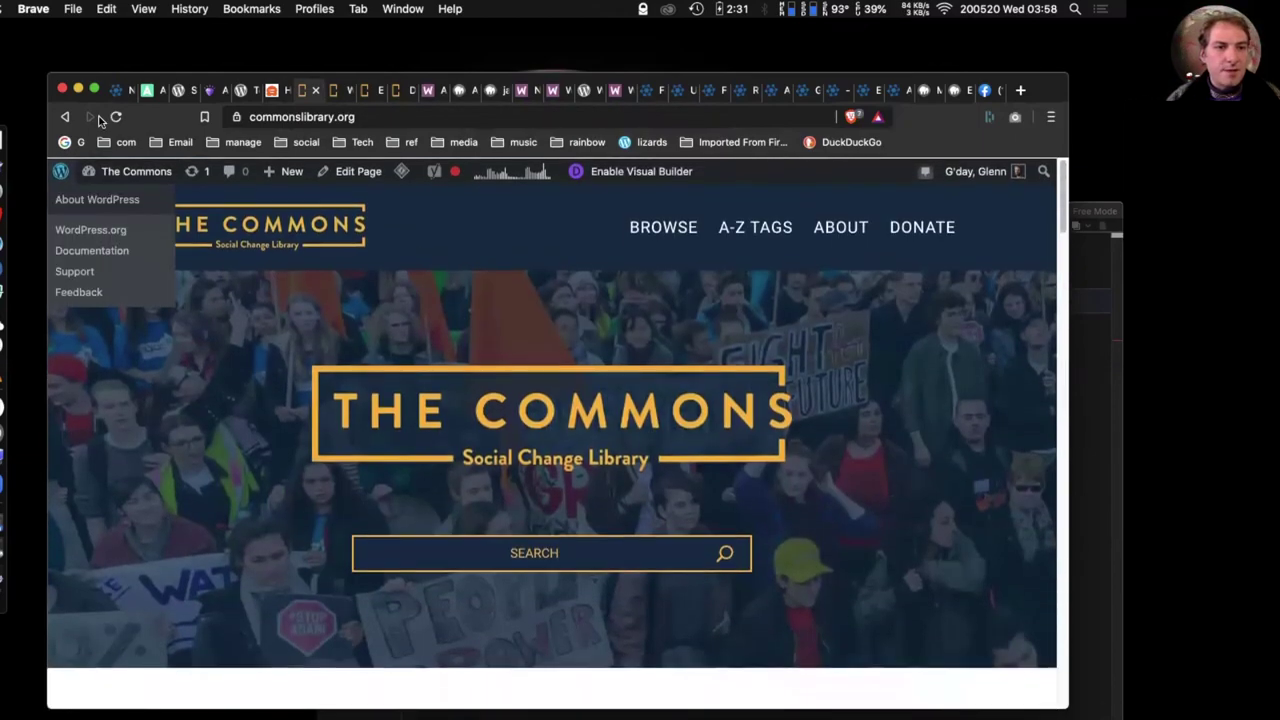
# - Return to the Mapping section of the webinar notes and open the australianmap.net link in a new tab
pyautogui.click(118, 90)
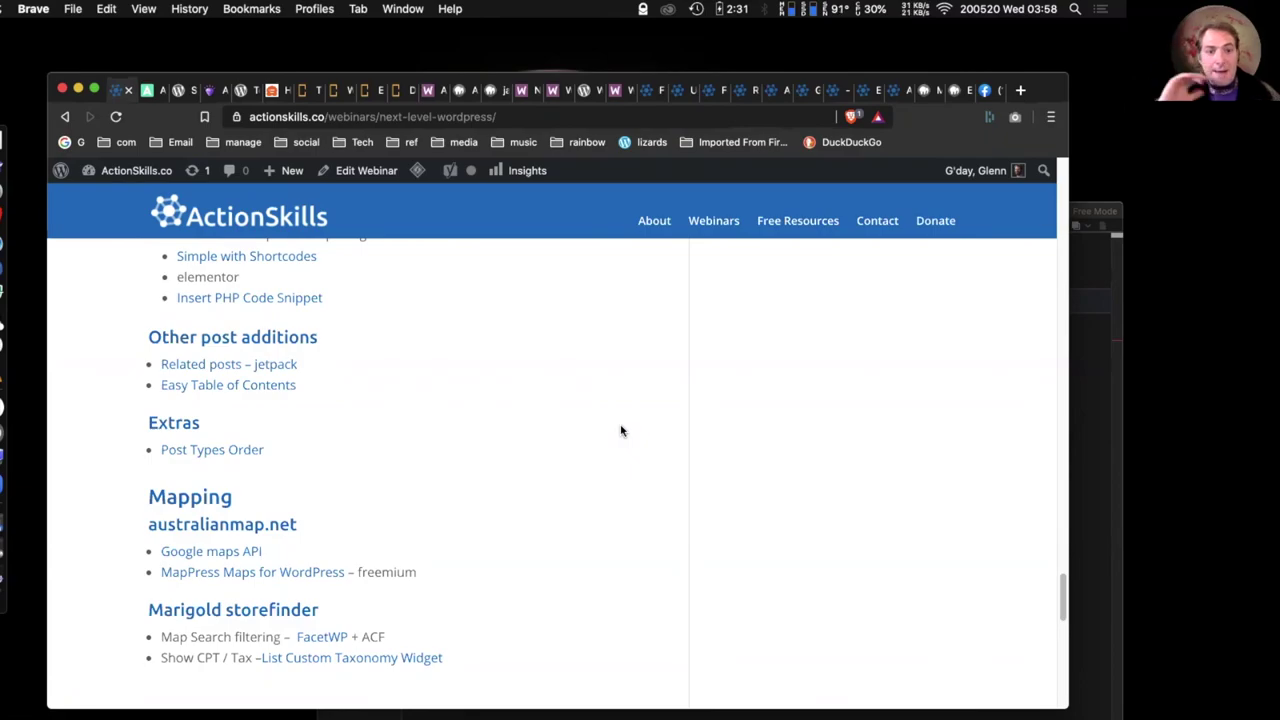
pyautogui.scroll(-3, 620, 431)
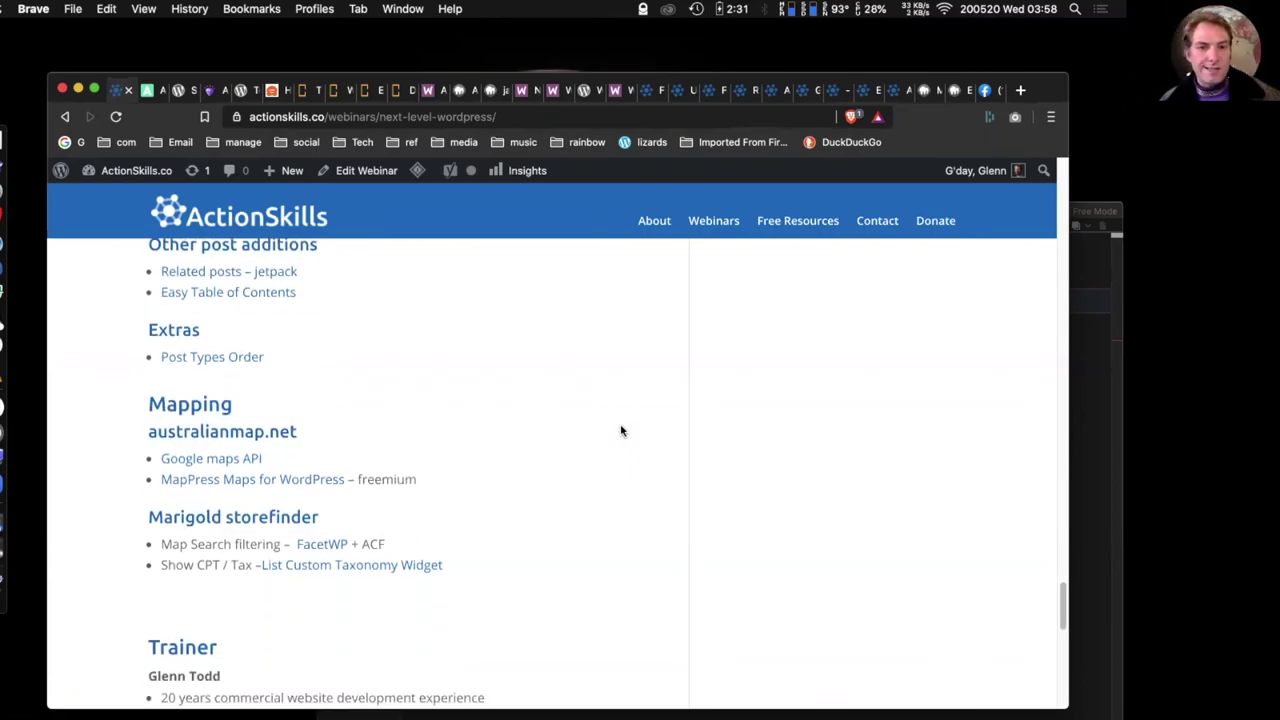
pyautogui.rightClick(228, 436)
pyautogui.click(300, 441)
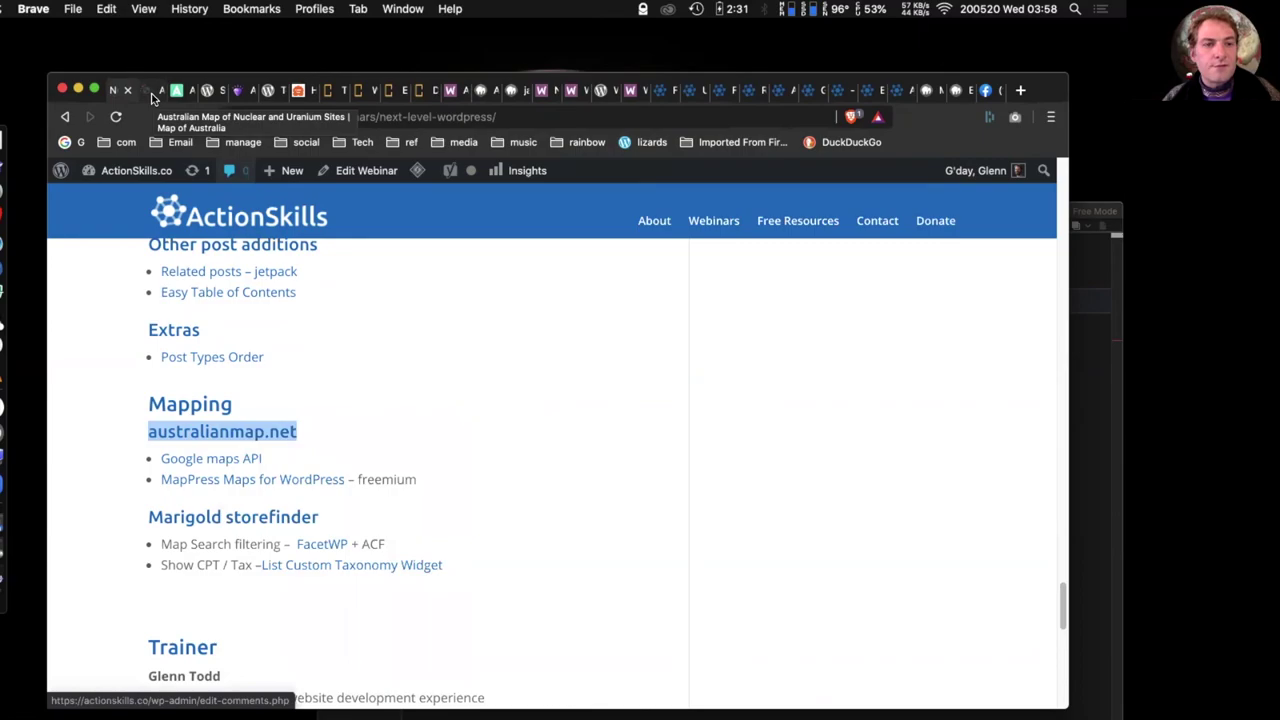
pyautogui.click(150, 92)
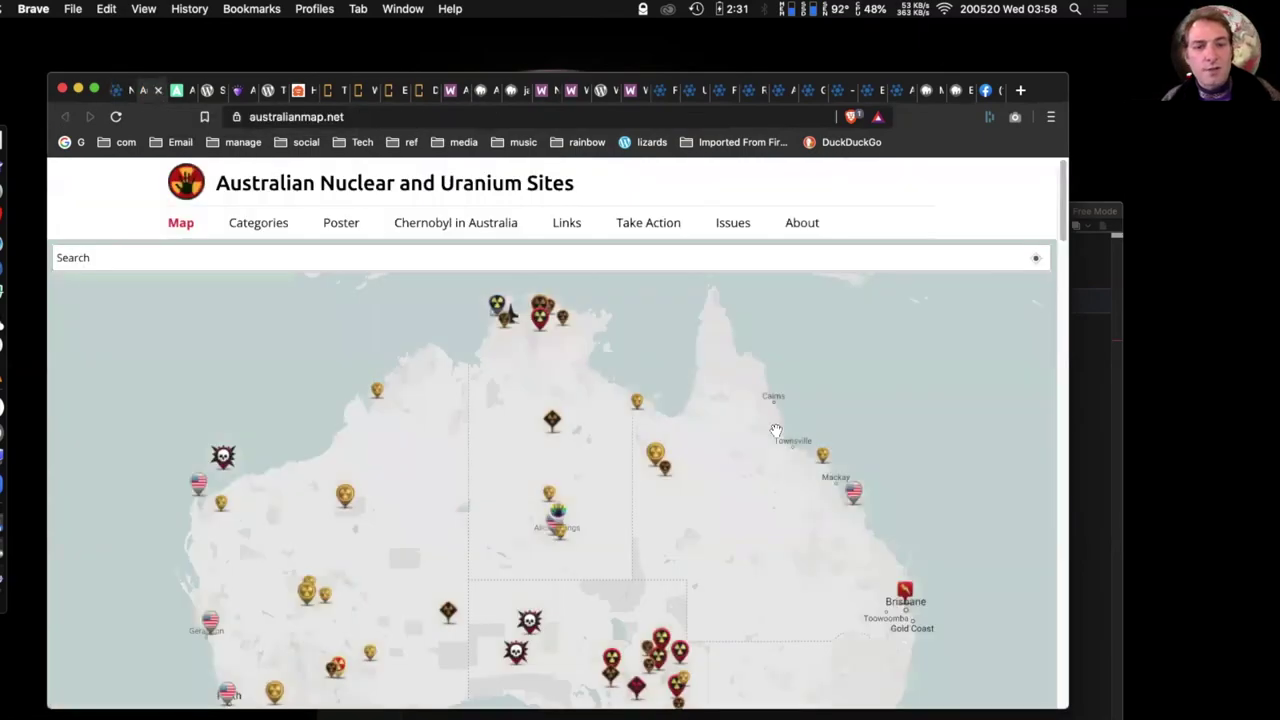
# - Examine the Australian Nuclear and Uranium Sites map and its categorised site lists, and go back to the Mapping notes
pyautogui.scroll(-20, 776, 431)
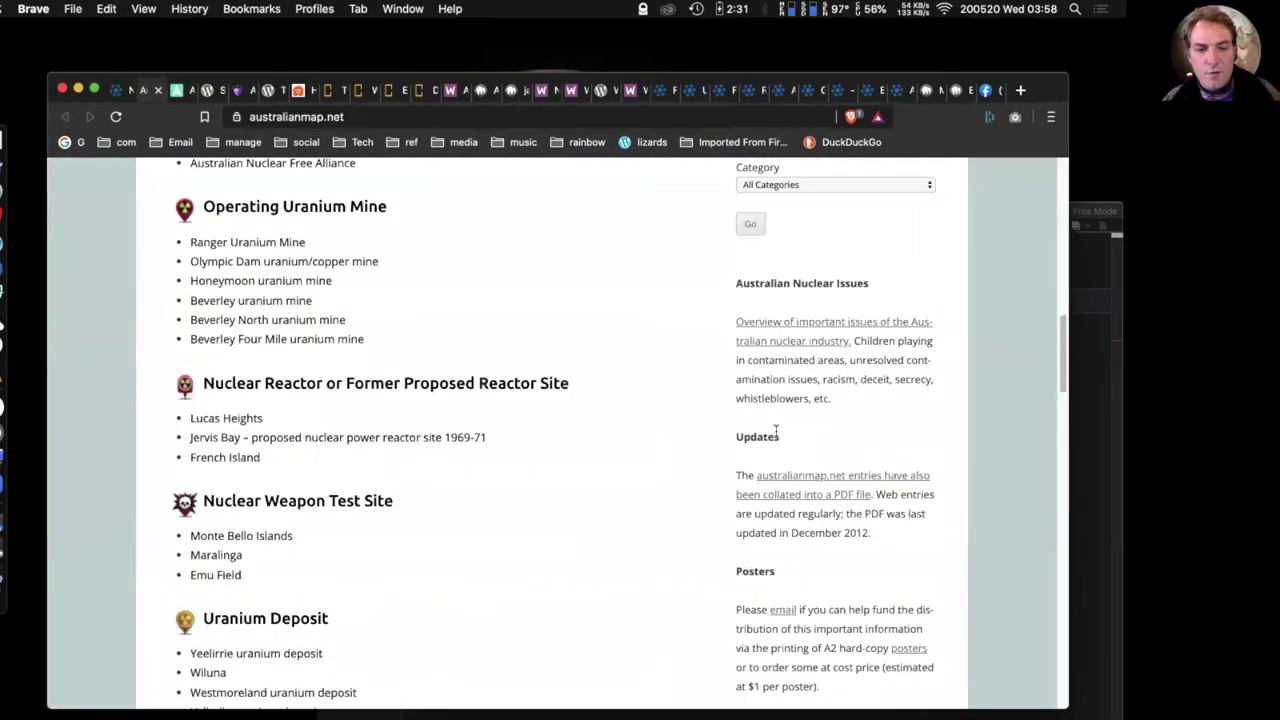
pyautogui.scroll(20, 775, 435)
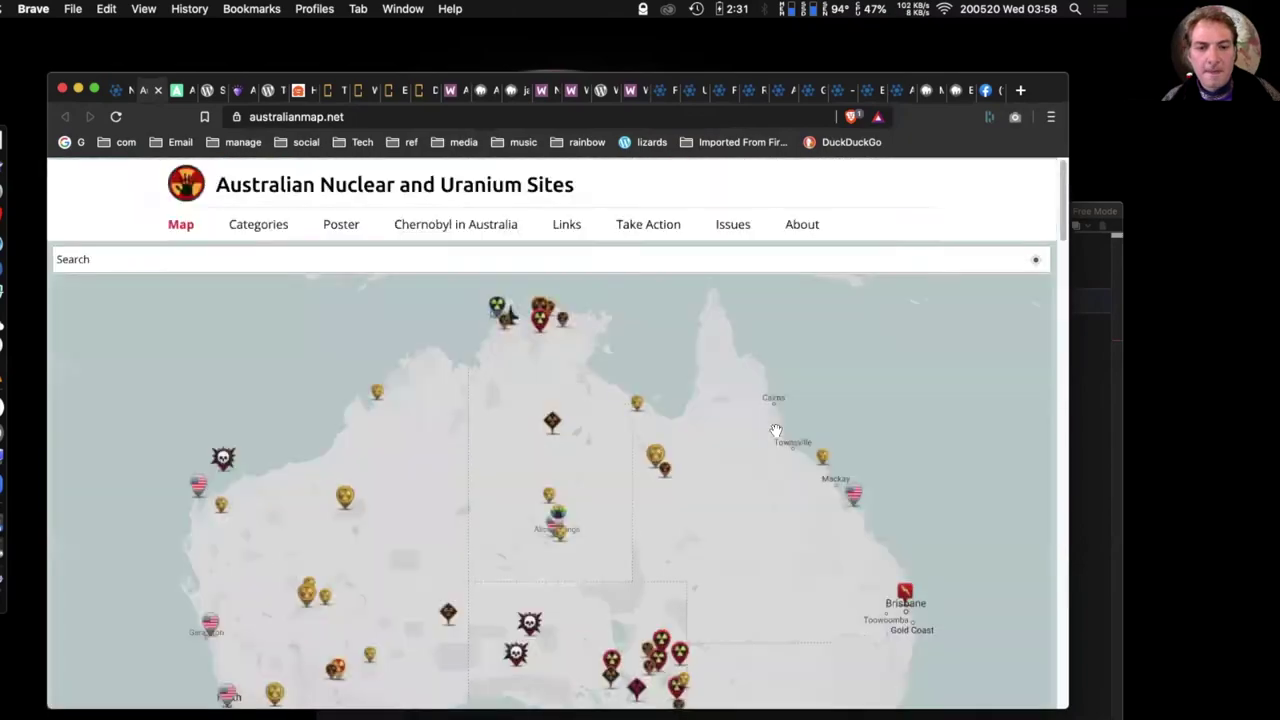
pyautogui.scroll(-2, 776, 431)
pyautogui.scroll(-1, 776, 431)
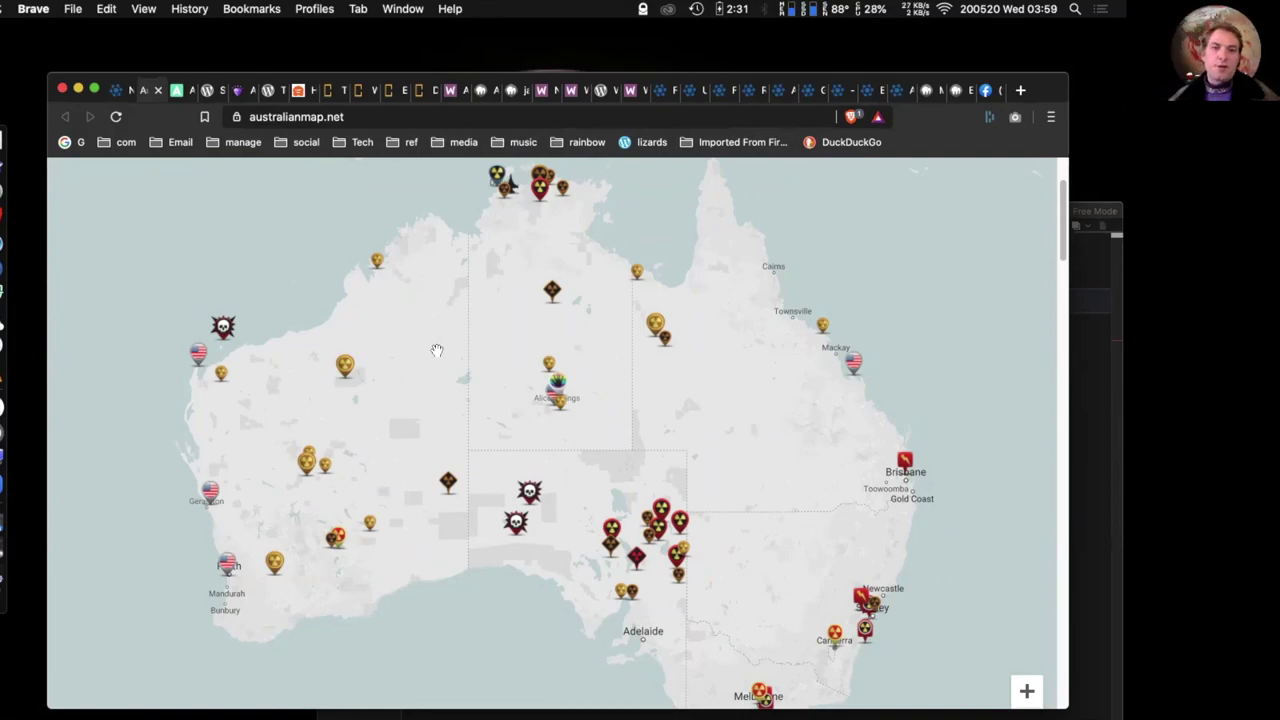
pyautogui.click(118, 91)
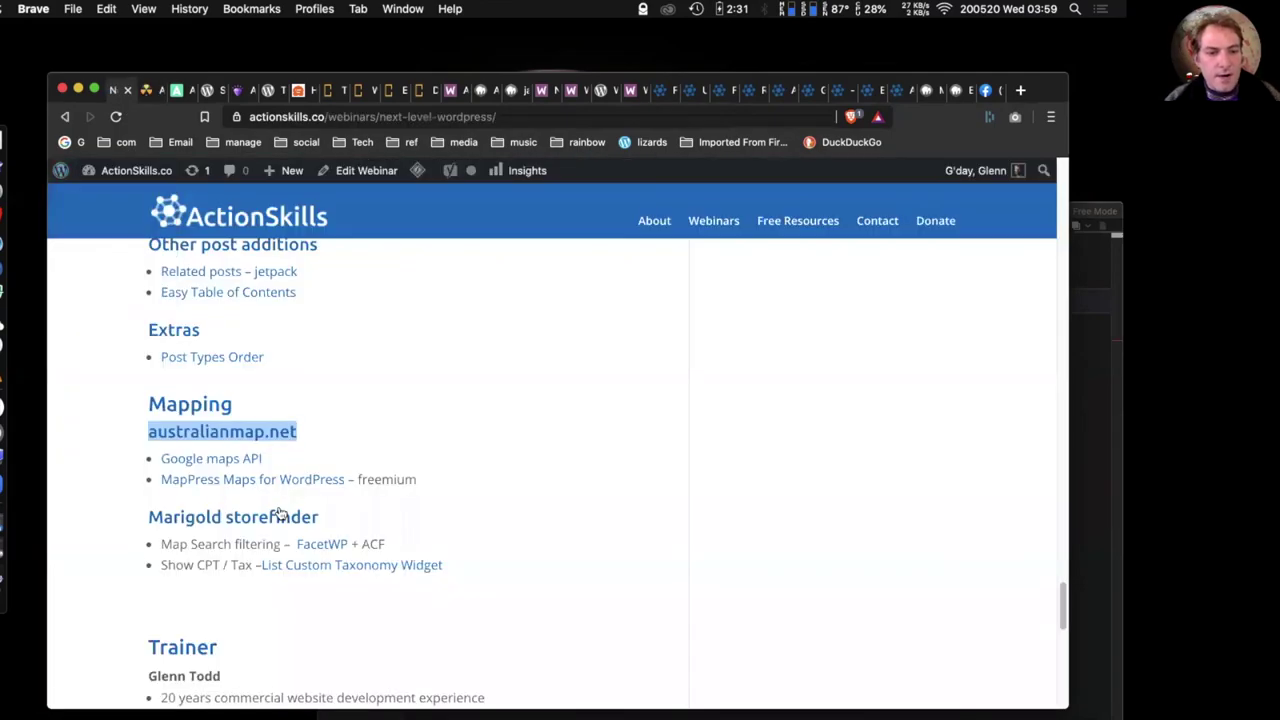
pyautogui.click(388, 436)
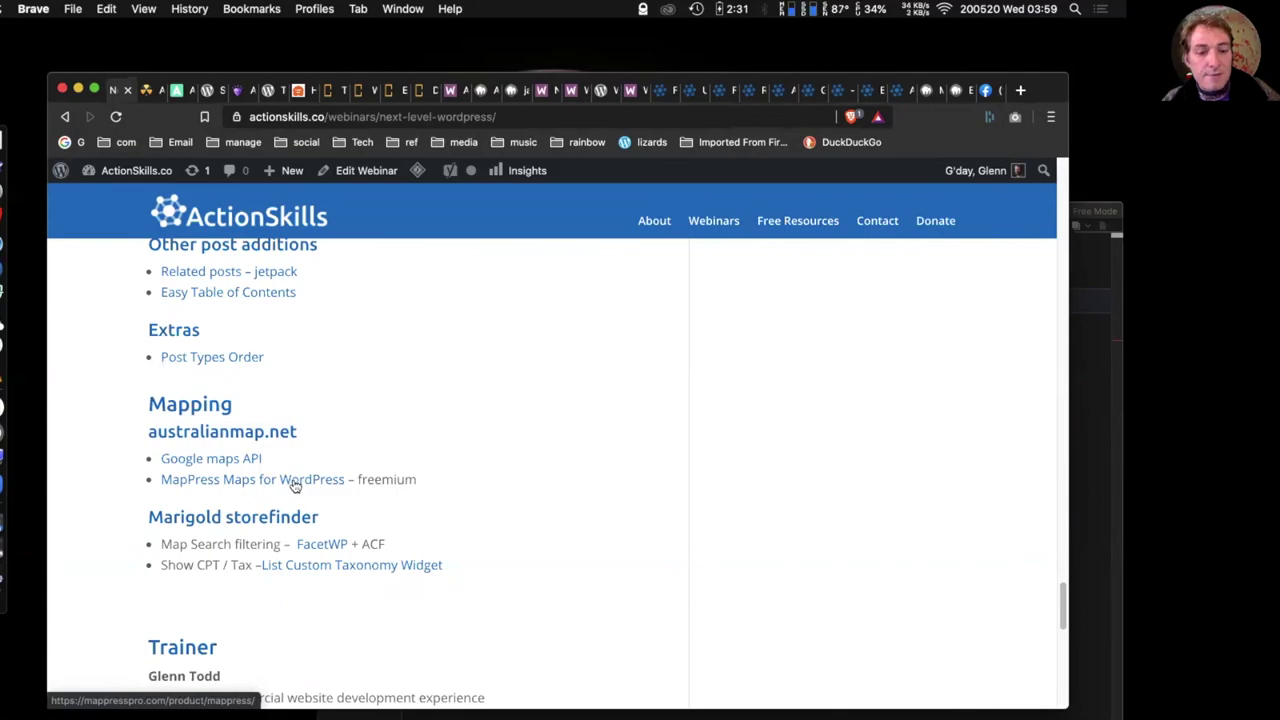
# - Open the MapPress Maps for WordPress link from the Mapping notes in a new tab and switch to that page
pyautogui.rightClick(295, 484)
pyautogui.click(360, 472)
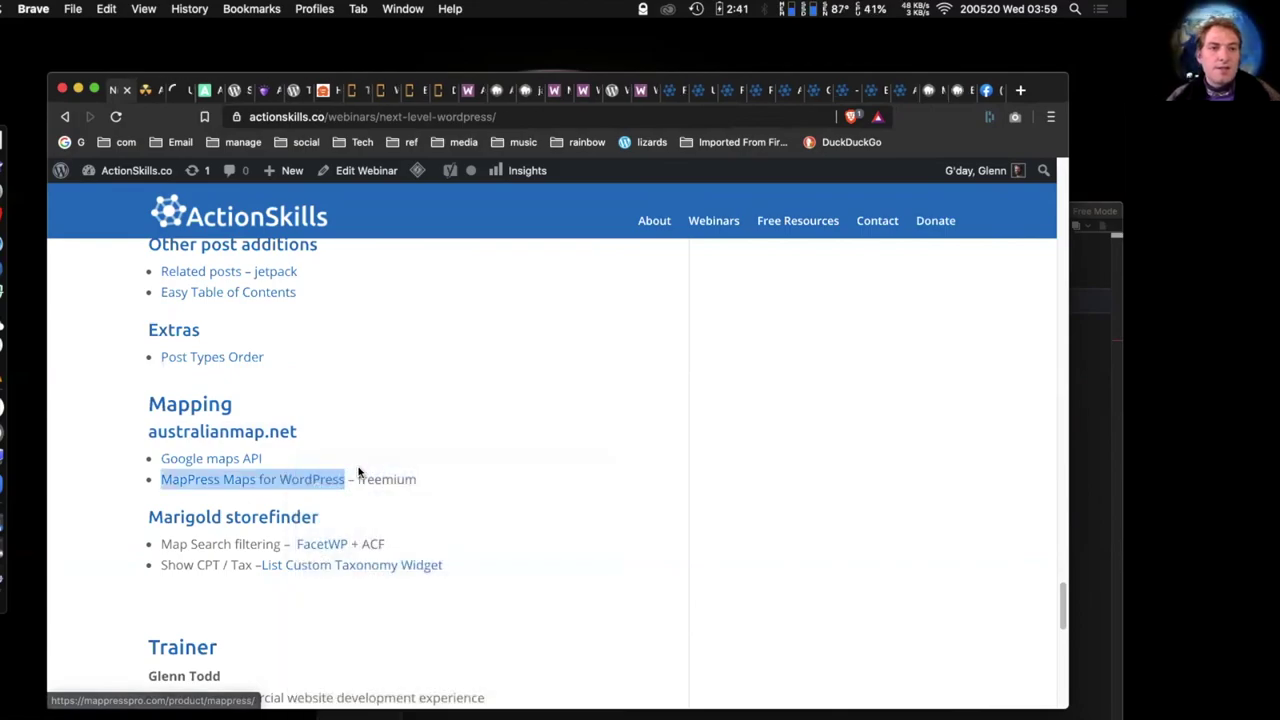
pyautogui.click(170, 92)
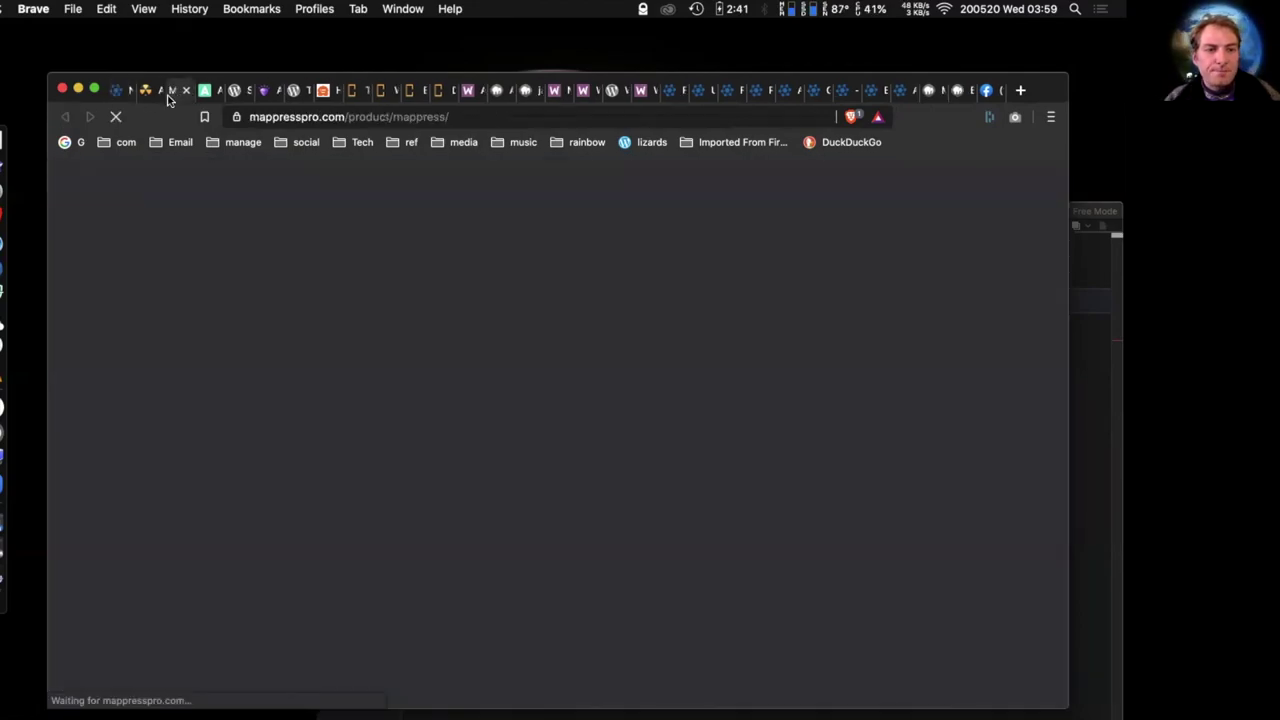
# - Return to the australianmap.net map and open the Emu Field site's page from its atomic bomb test marker
pyautogui.click(147, 92)
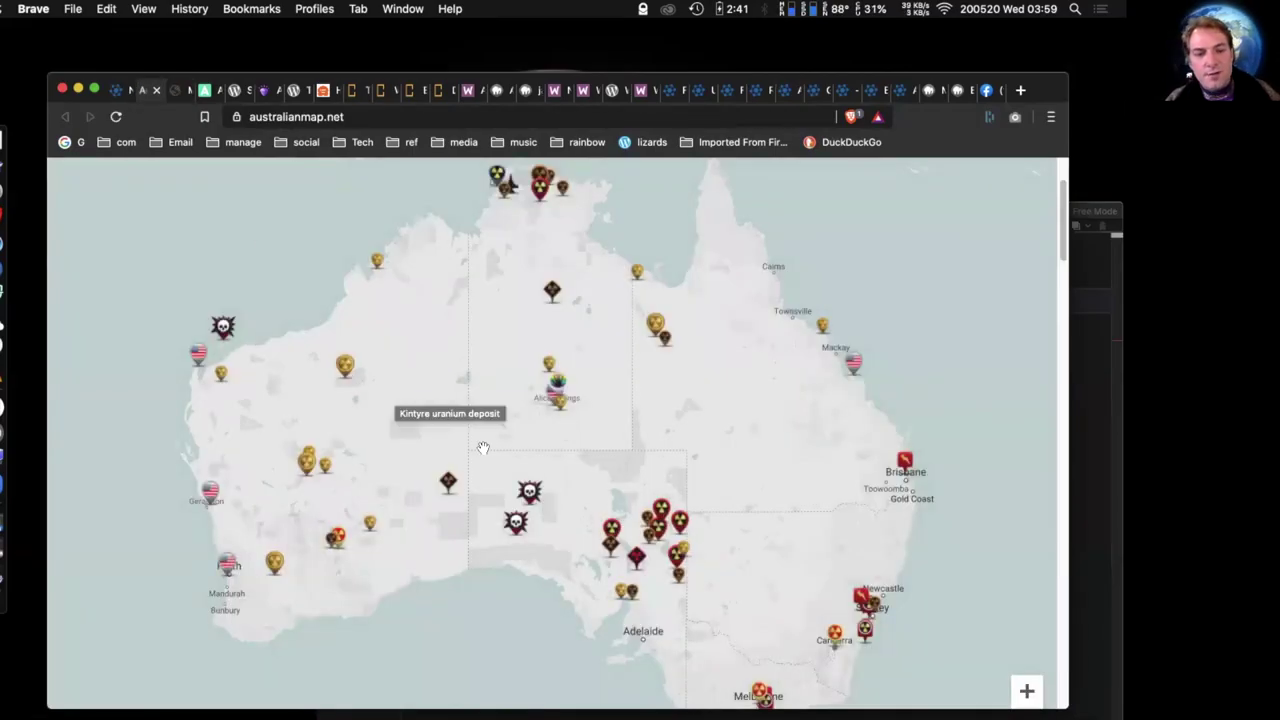
pyautogui.click(530, 493)
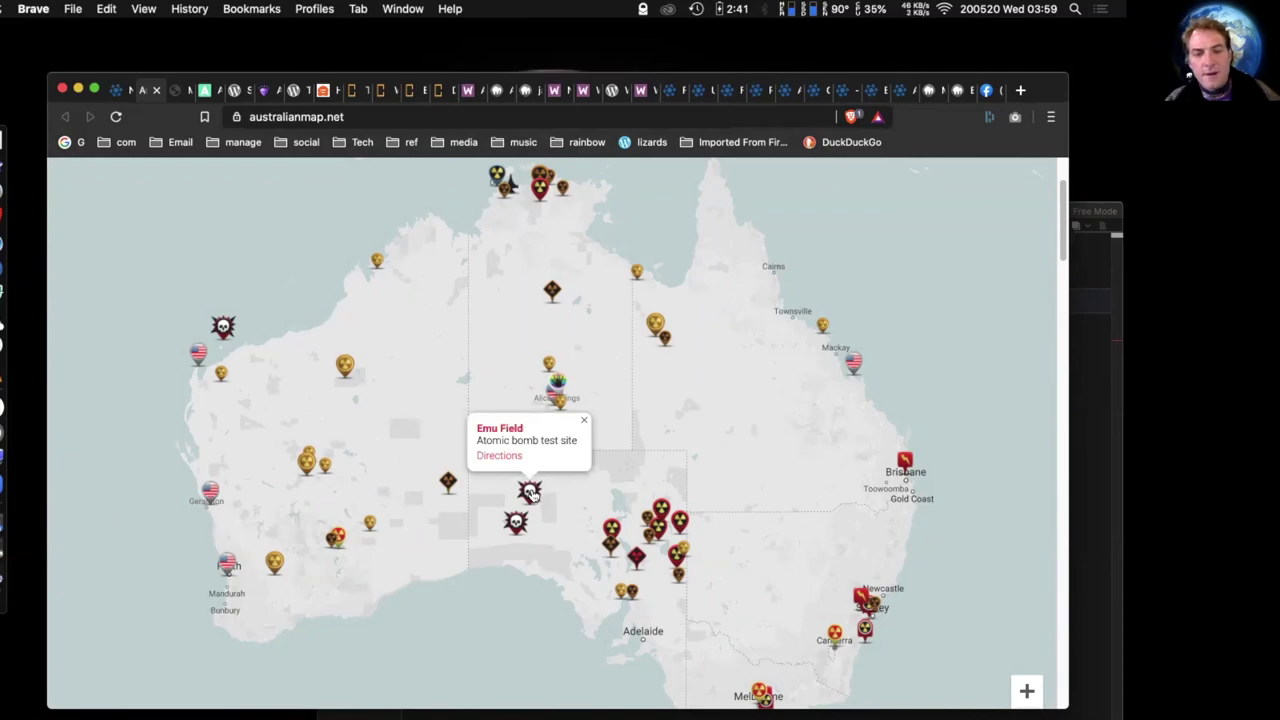
pyautogui.click(506, 432)
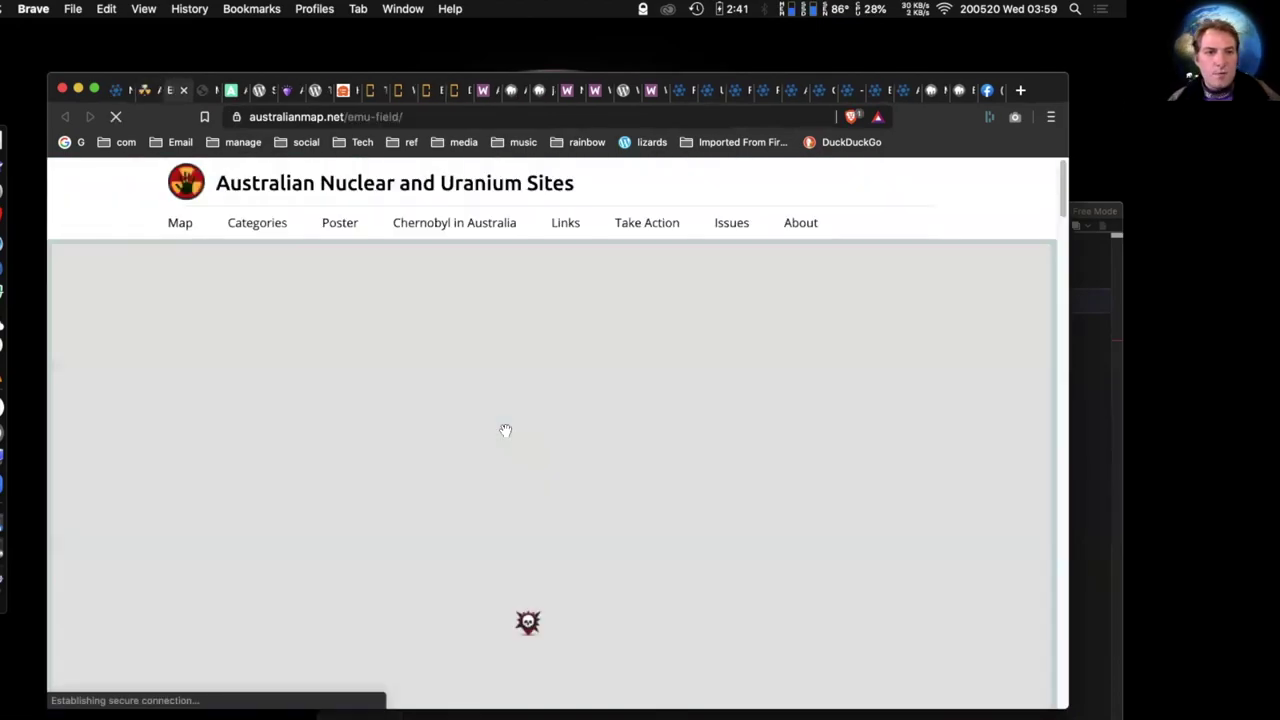
# - Zoom the Emu Field satellite map out to a whole-world view
pyautogui.scroll(-1, 615, 496)
pyautogui.scroll(-3, 615, 496)
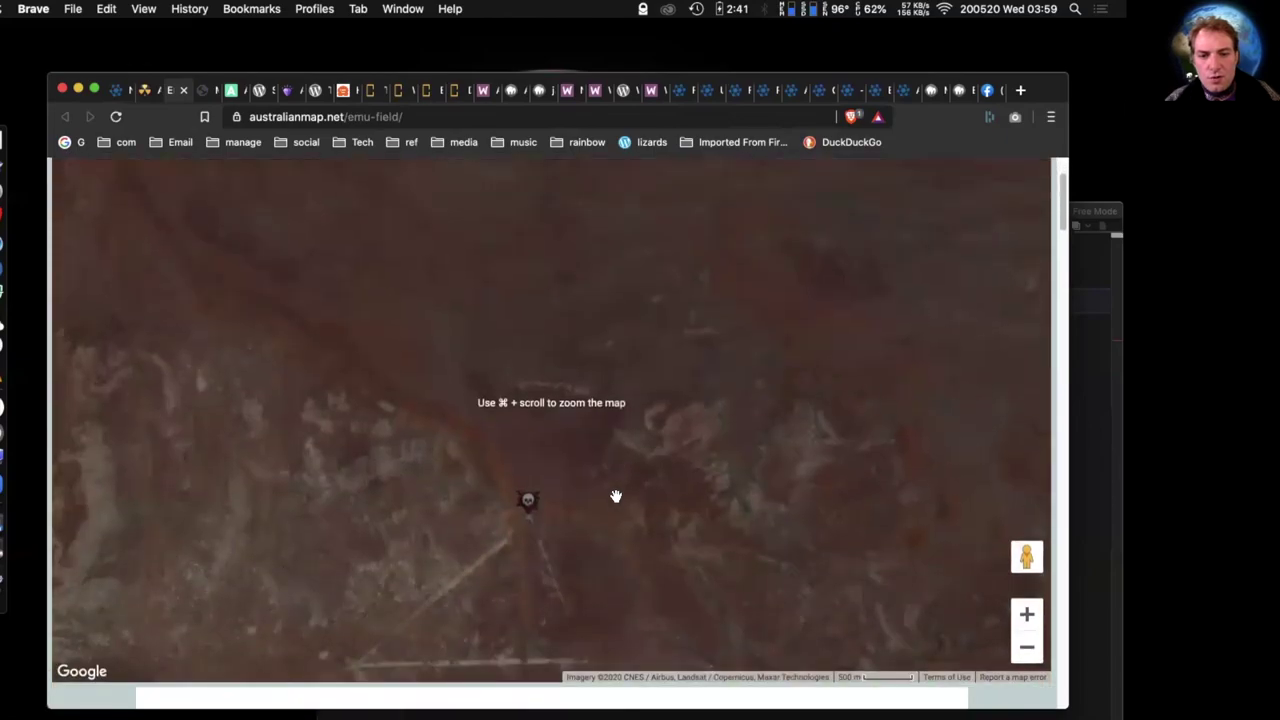
pyautogui.click(1026, 612)
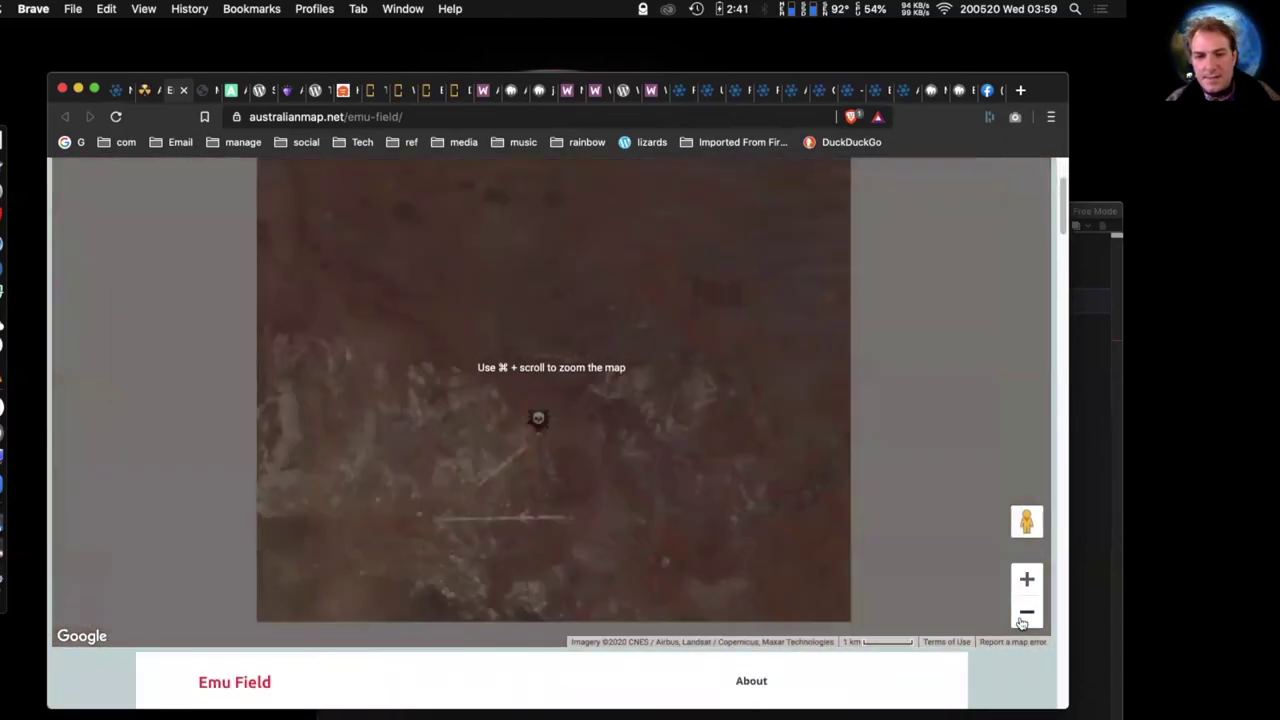
pyautogui.click(1026, 612)
pyautogui.click(1024, 614)
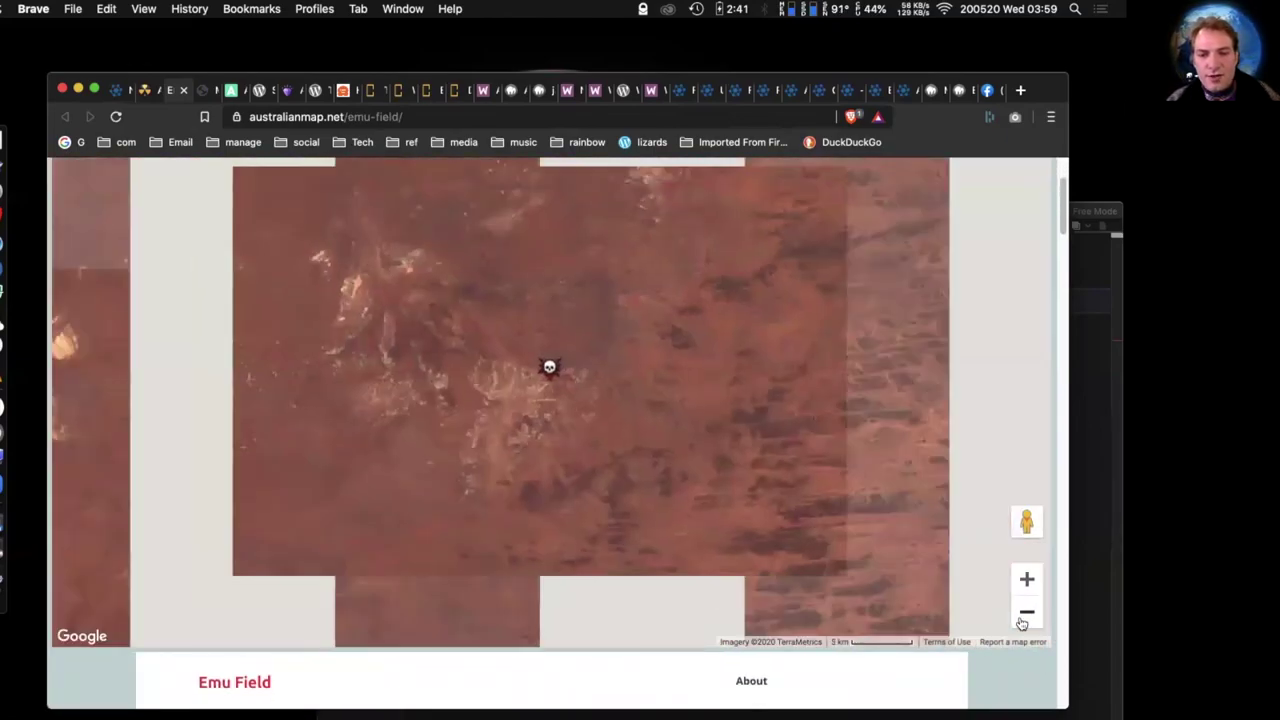
pyautogui.click(1024, 614)
pyautogui.click(1024, 614)
pyautogui.click(1024, 614)
pyautogui.click(1024, 614)
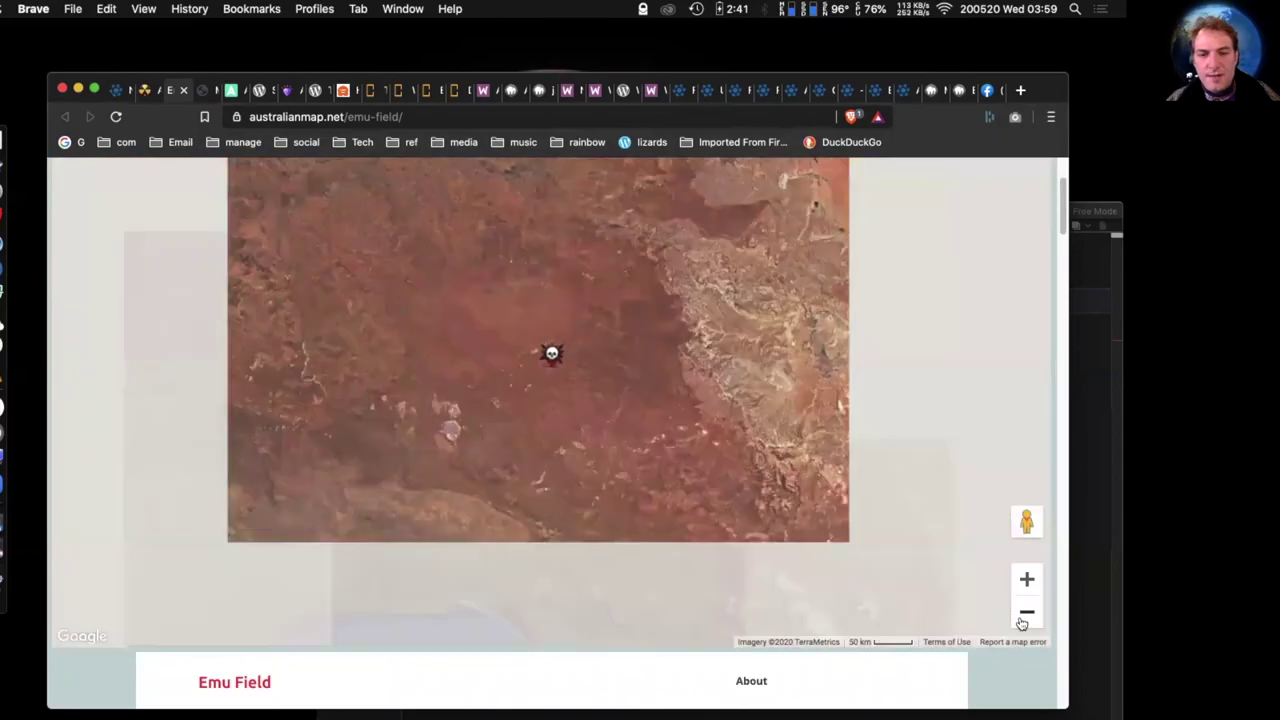
pyautogui.click(1024, 614)
pyautogui.click(1024, 614)
pyautogui.click(1024, 614)
# - Look through the Emu Field article with its text and photos below the map
pyautogui.scroll(-10, 820, 540)
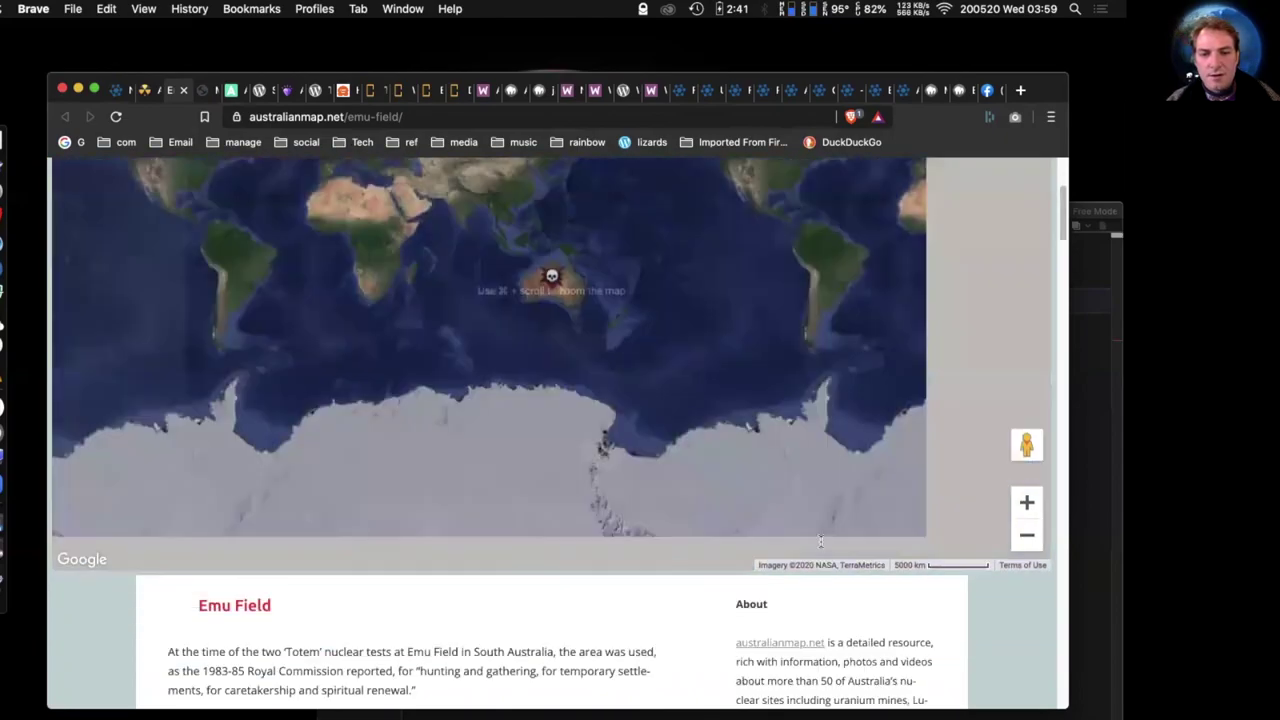
pyautogui.scroll(1, 820, 548)
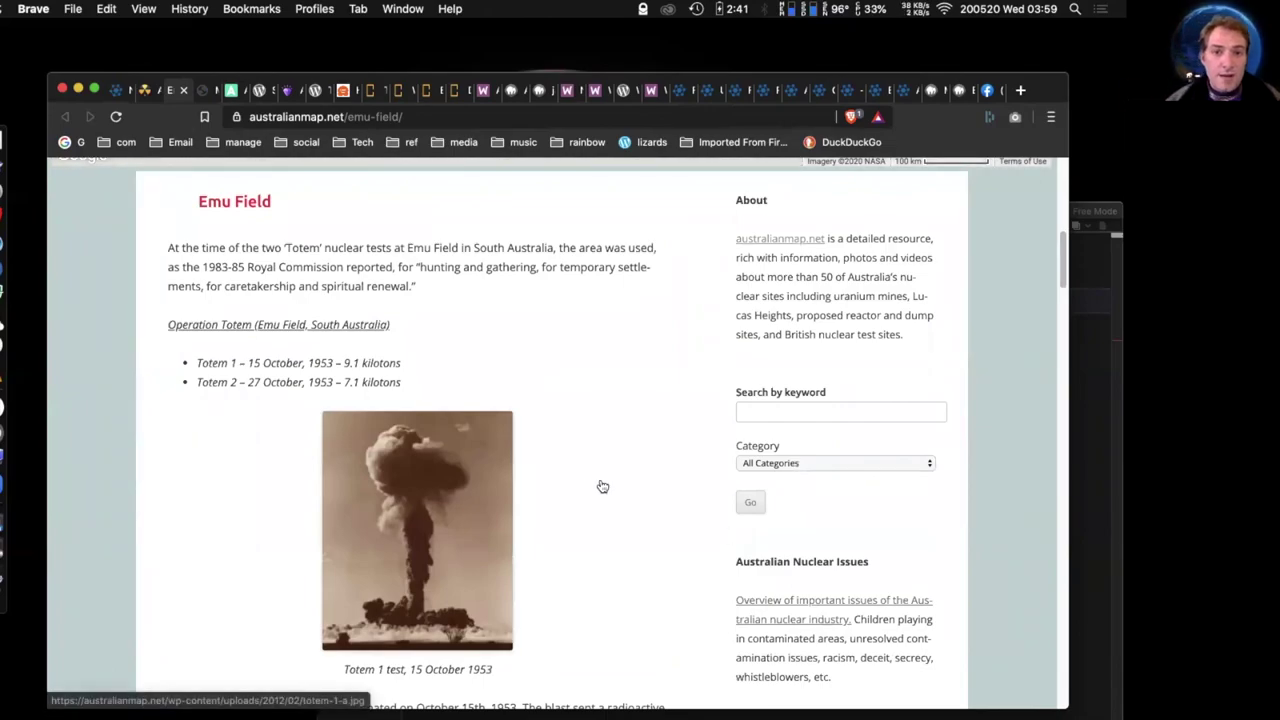
pyautogui.scroll(-15, 602, 486)
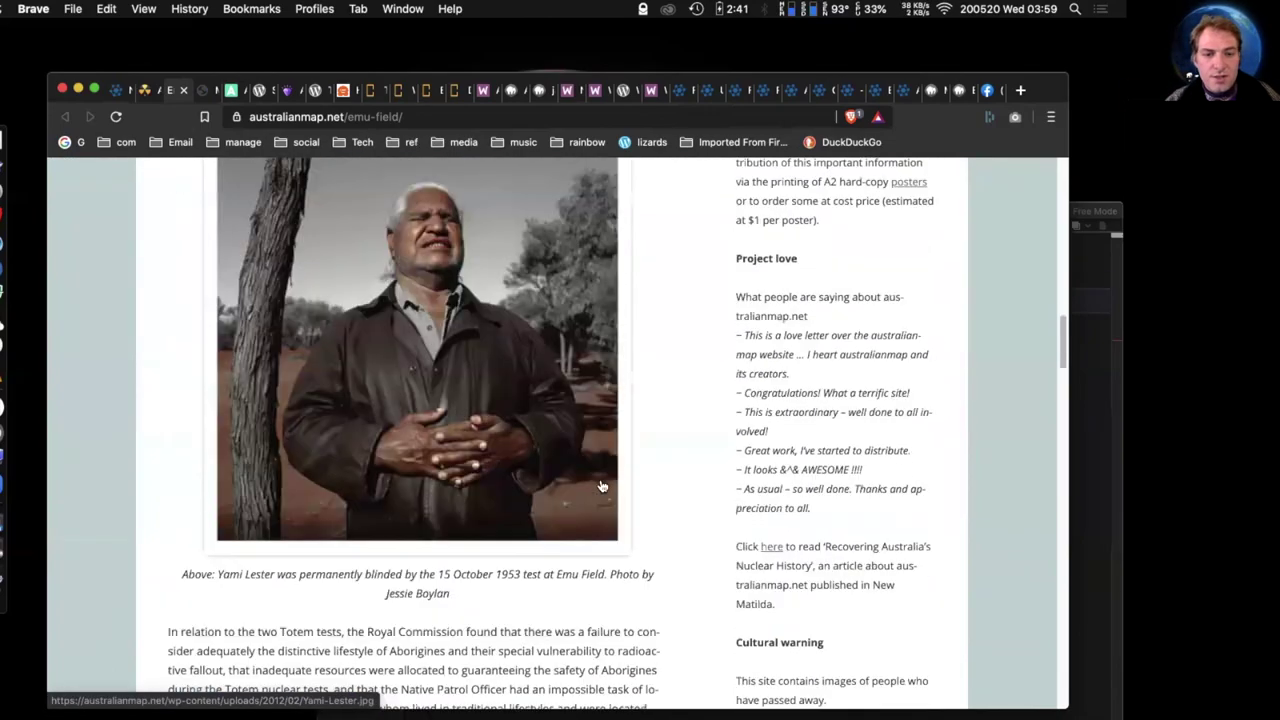
pyautogui.scroll(20, 600, 485)
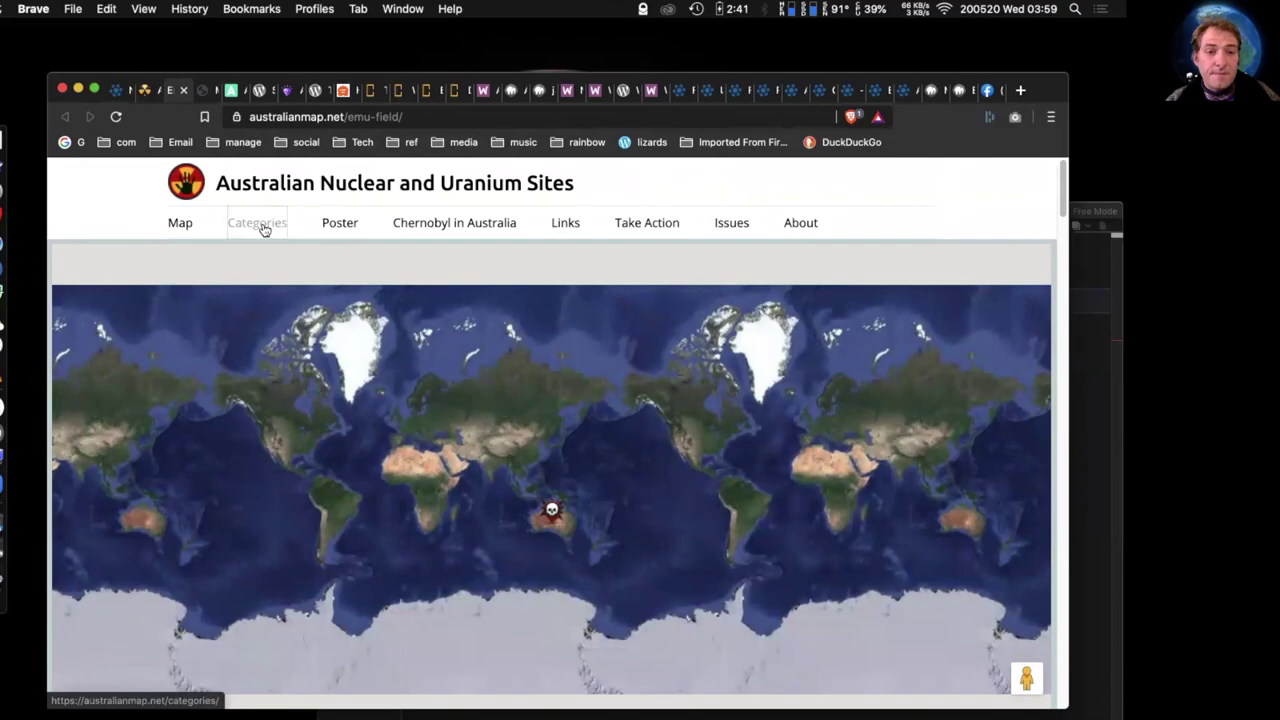
# - Open the Operating Uranium Mine category from the site's Categories page and examine its map markers and list of mines
pyautogui.click(259, 223)
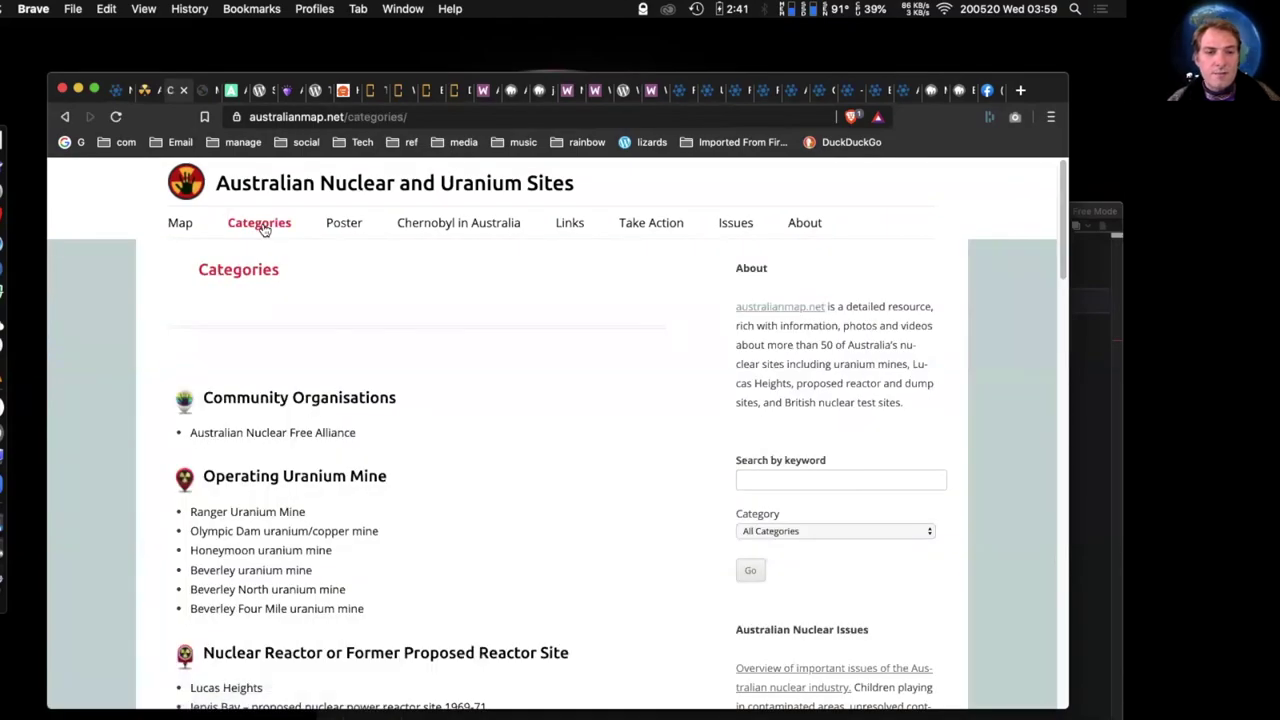
pyautogui.click(322, 479)
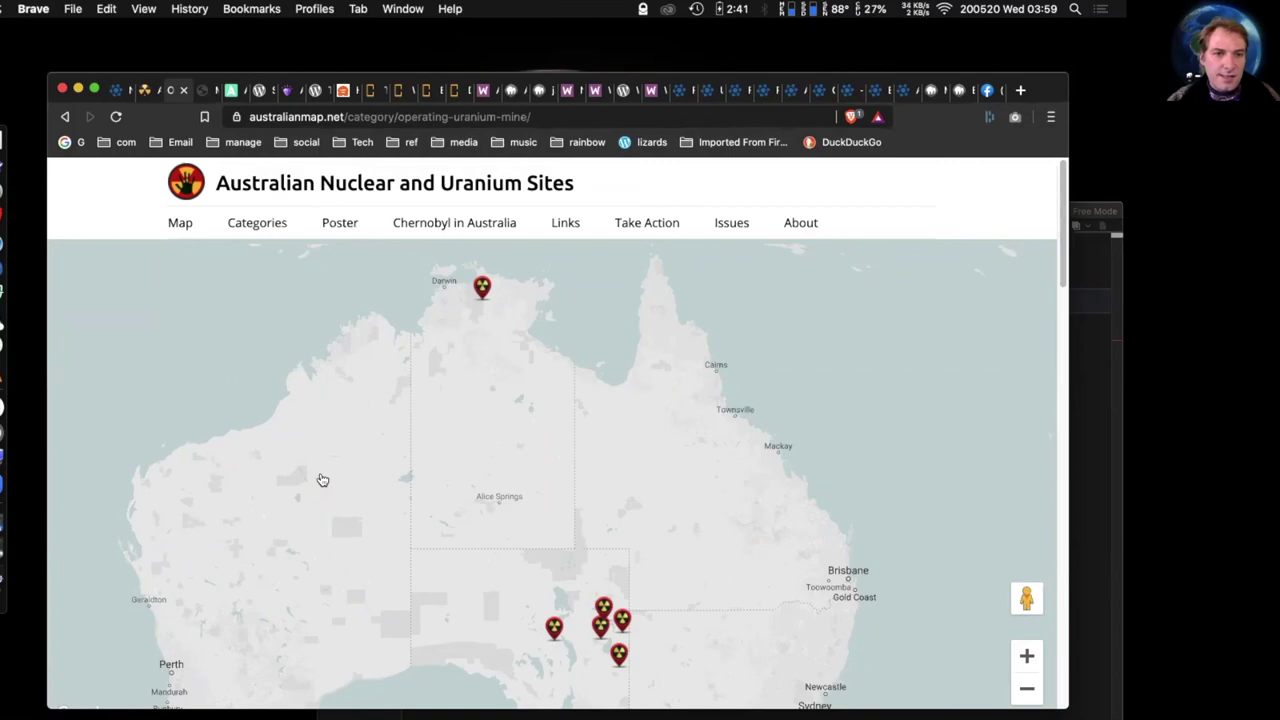
pyautogui.scroll(-3, 322, 480)
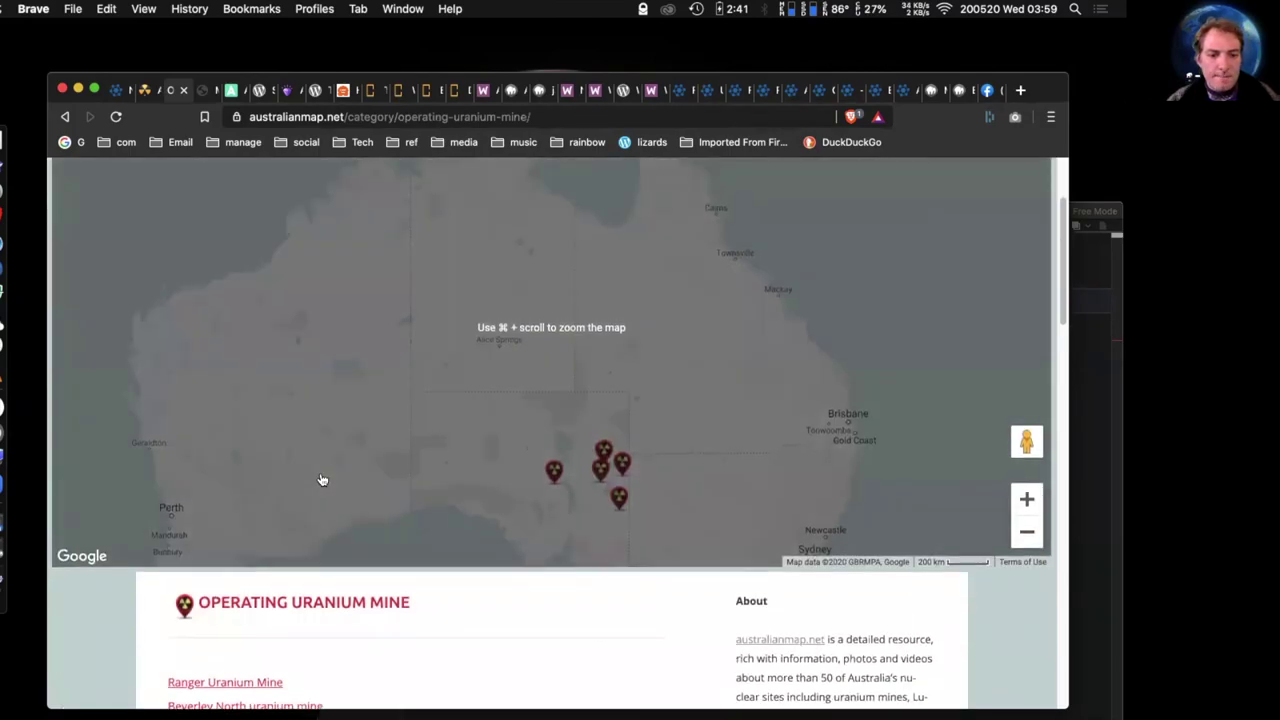
pyautogui.scroll(-1, 322, 480)
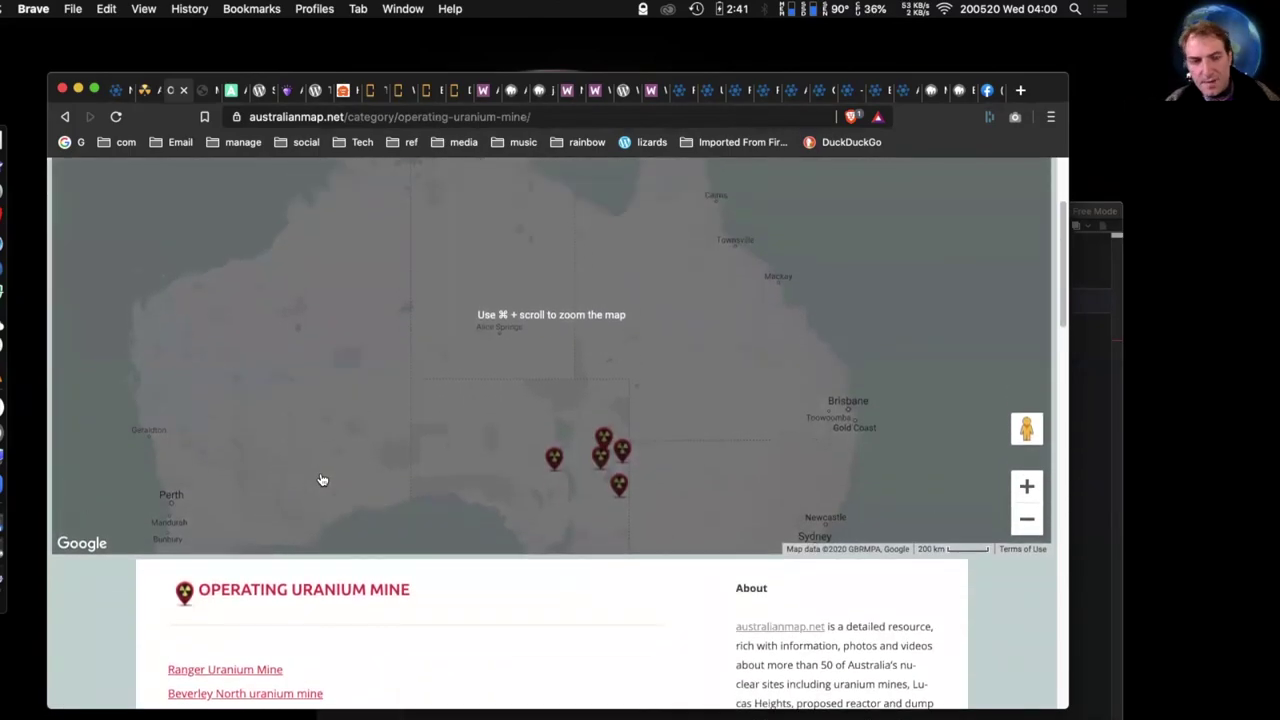
pyautogui.scroll(2, 322, 480)
pyautogui.scroll(-2, 322, 480)
pyautogui.scroll(3, 322, 480)
pyautogui.scroll(2, 322, 480)
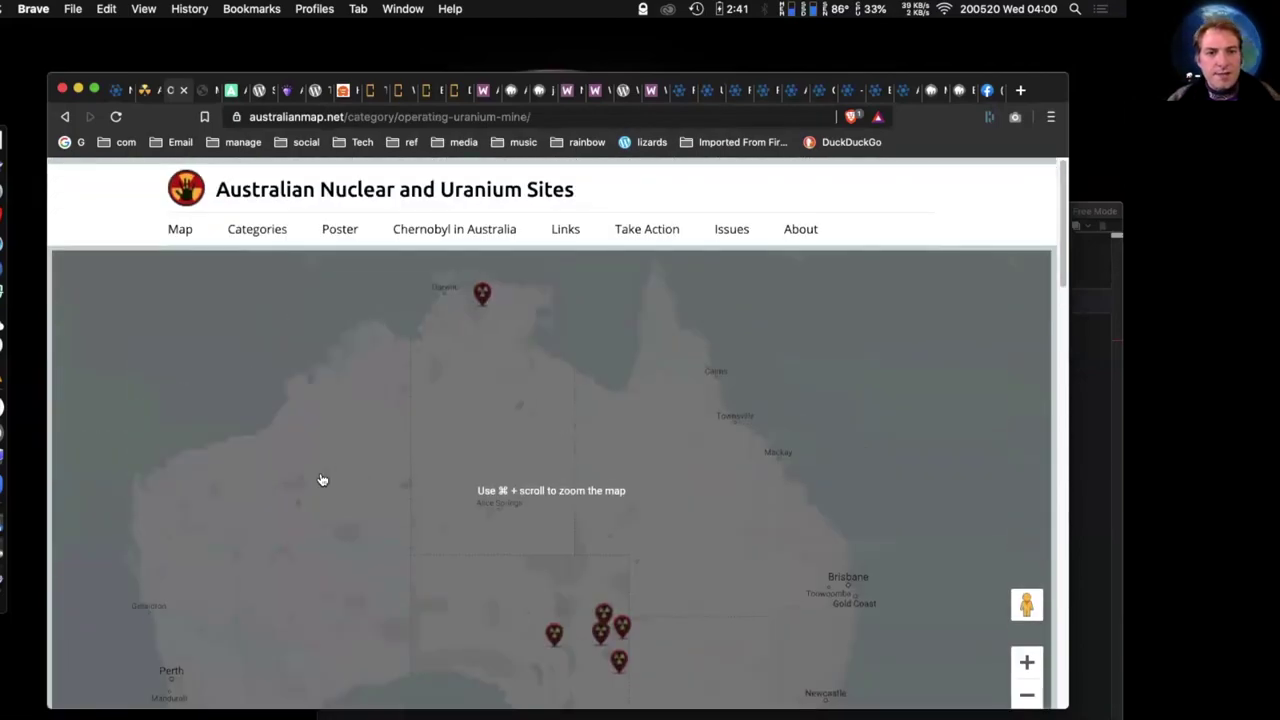
pyautogui.scroll(-2, 322, 480)
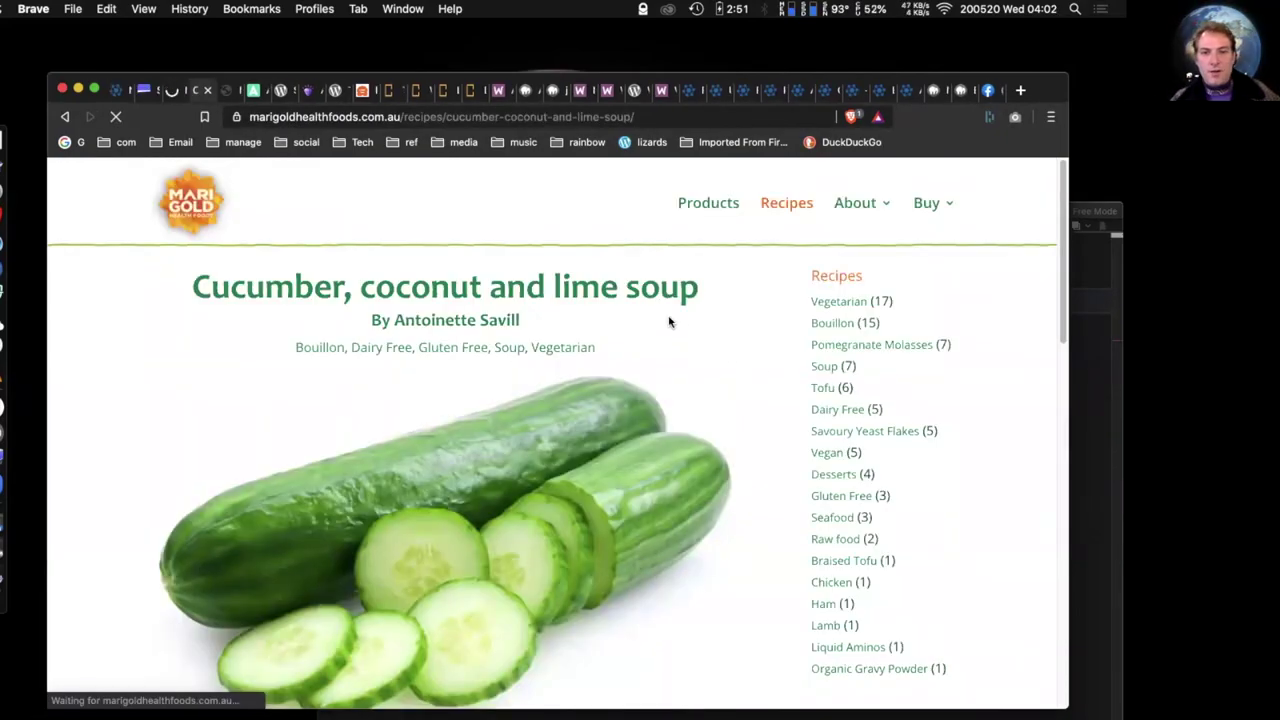
# - Check the Marigold Products page address, and return to the Cucumber, coconut and lime soup recipe to examine the recipe category list
pyautogui.moveTo(403, 117); pyautogui.dragTo(440, 117)
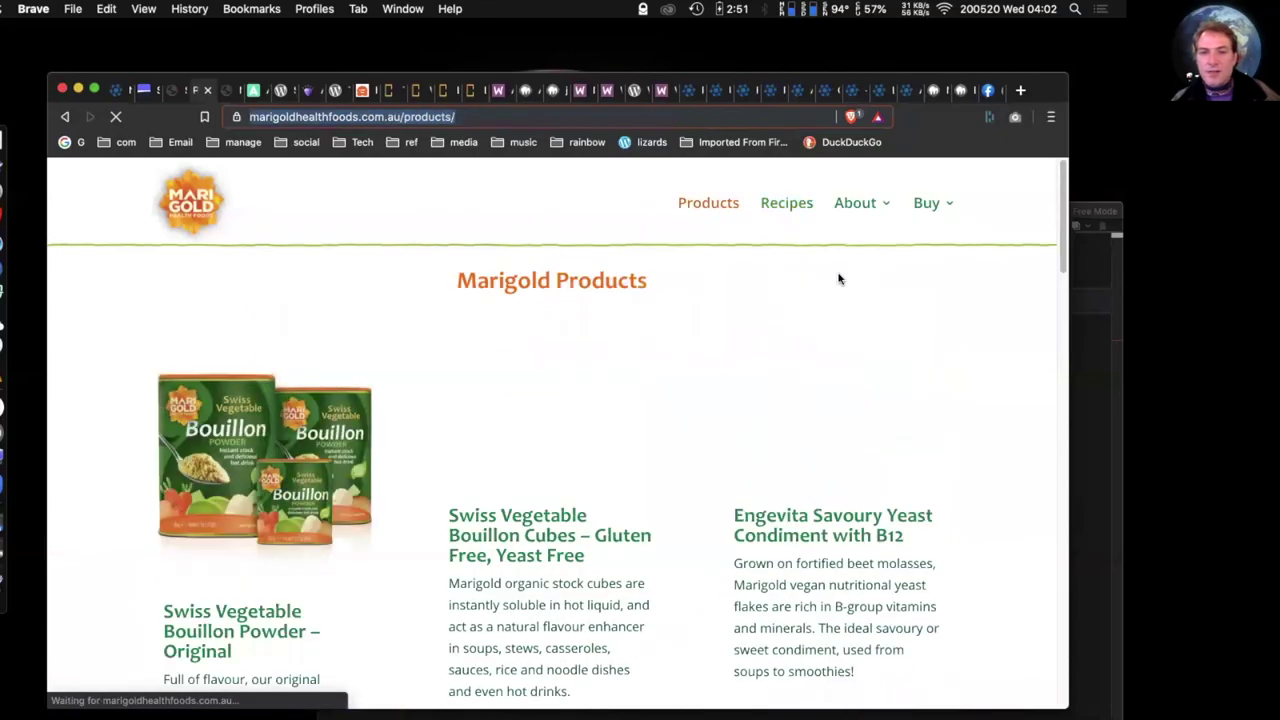
pyautogui.click(65, 116)
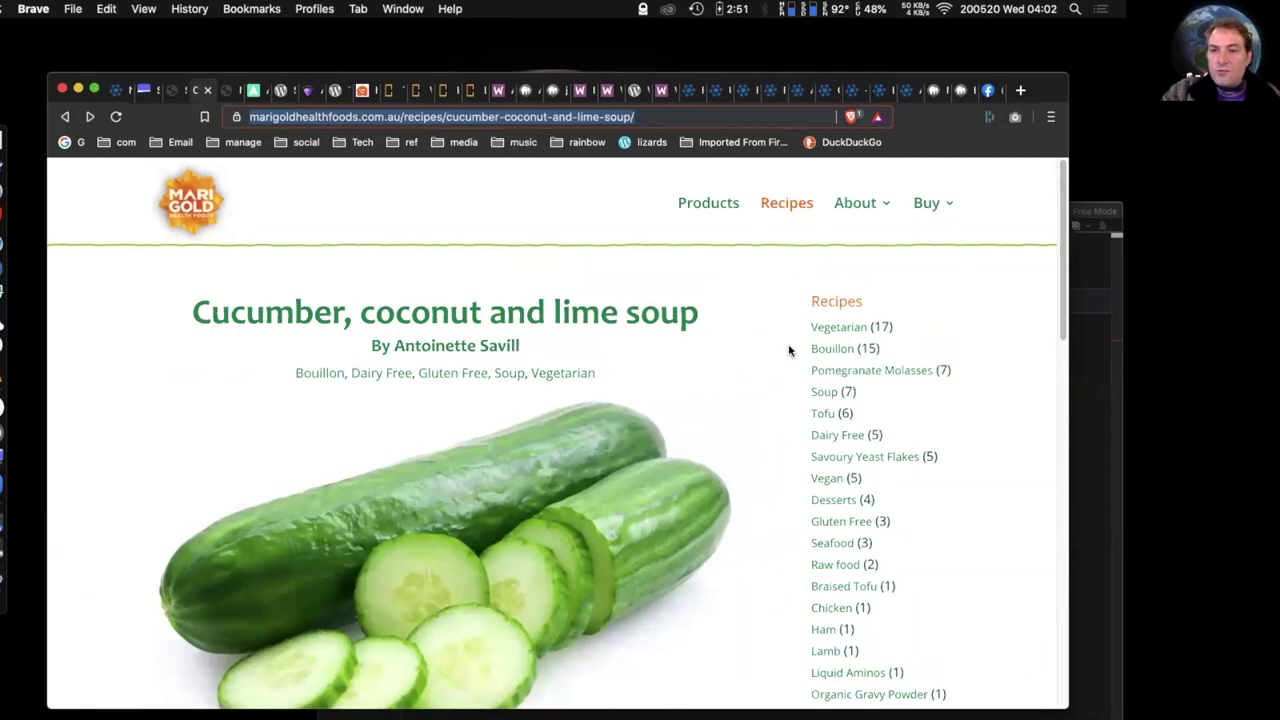
pyautogui.scroll(-2, 758, 395)
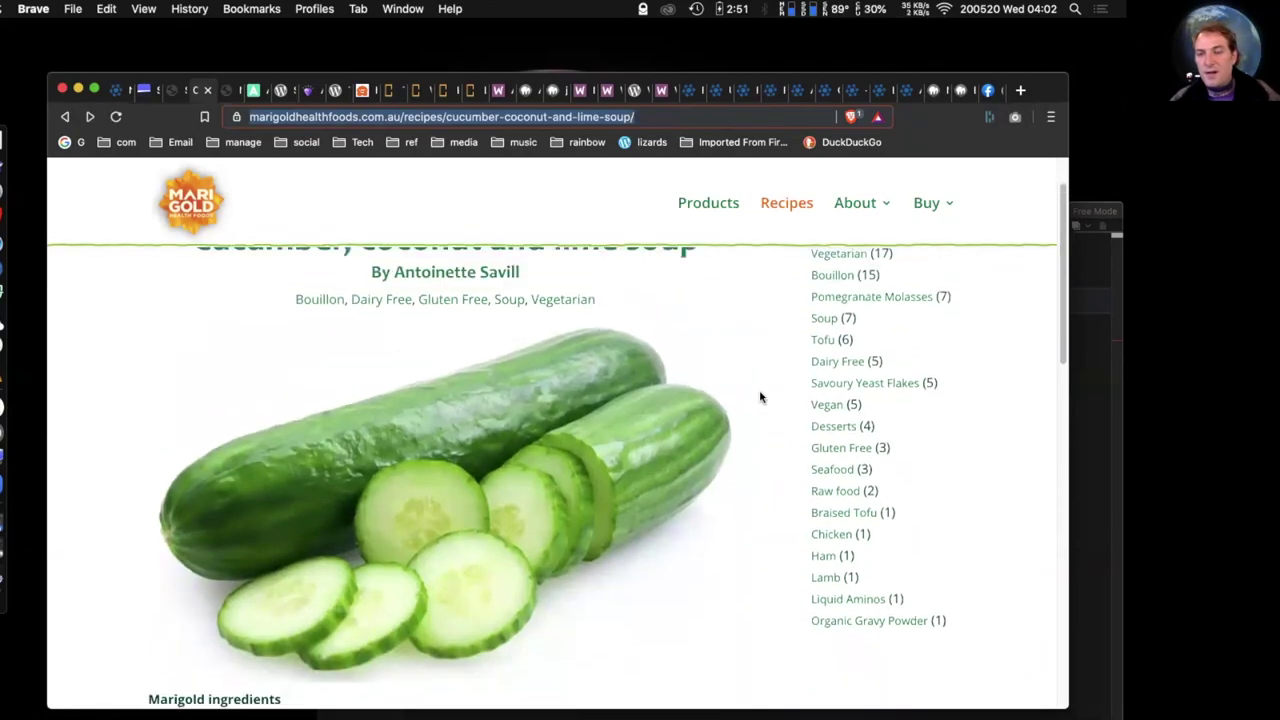
pyautogui.scroll(2, 760, 397)
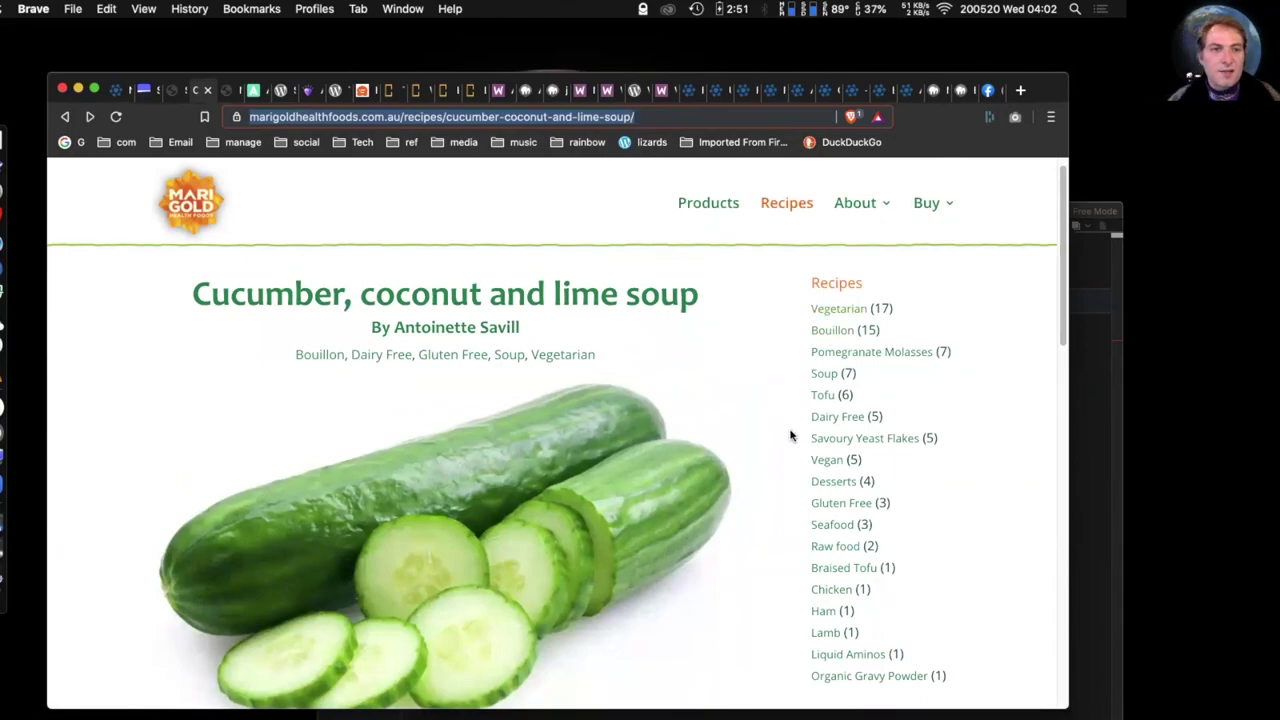
# - Switch to the Marigold Store Finder and search for stockists around Coburg VIC, Australia
pyautogui.click(175, 92)
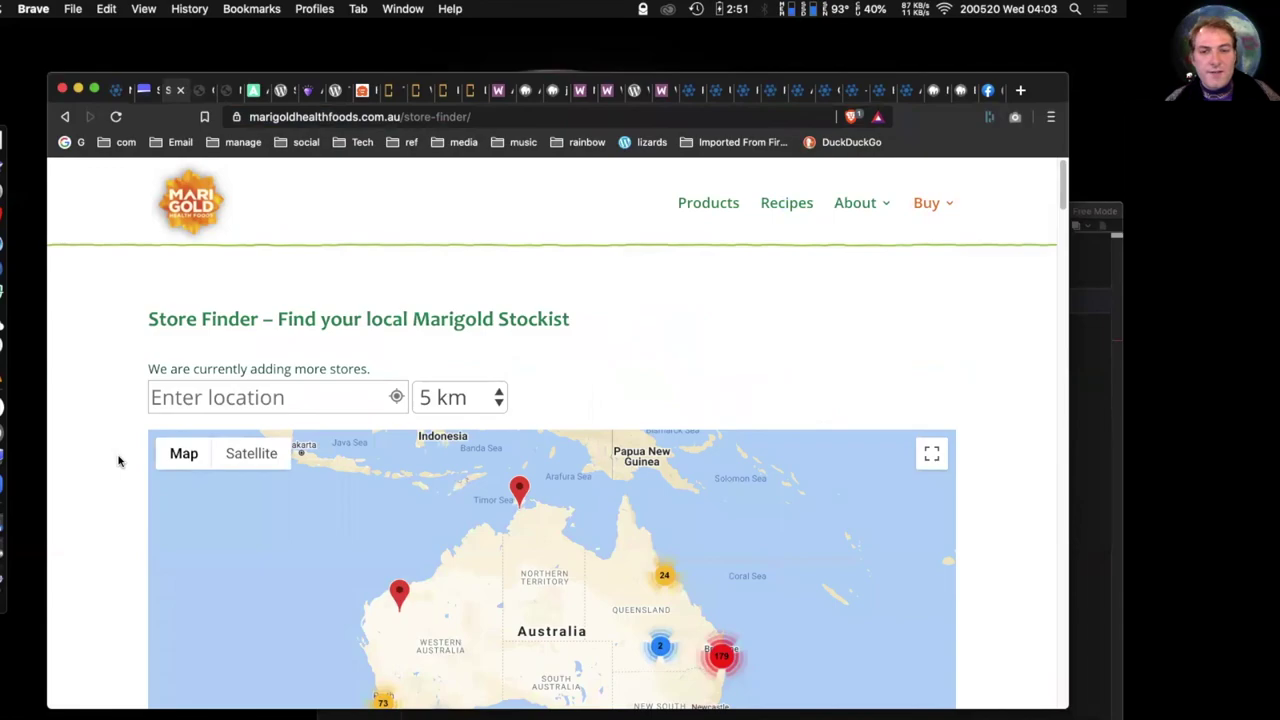
pyautogui.scroll(-4, 118, 461)
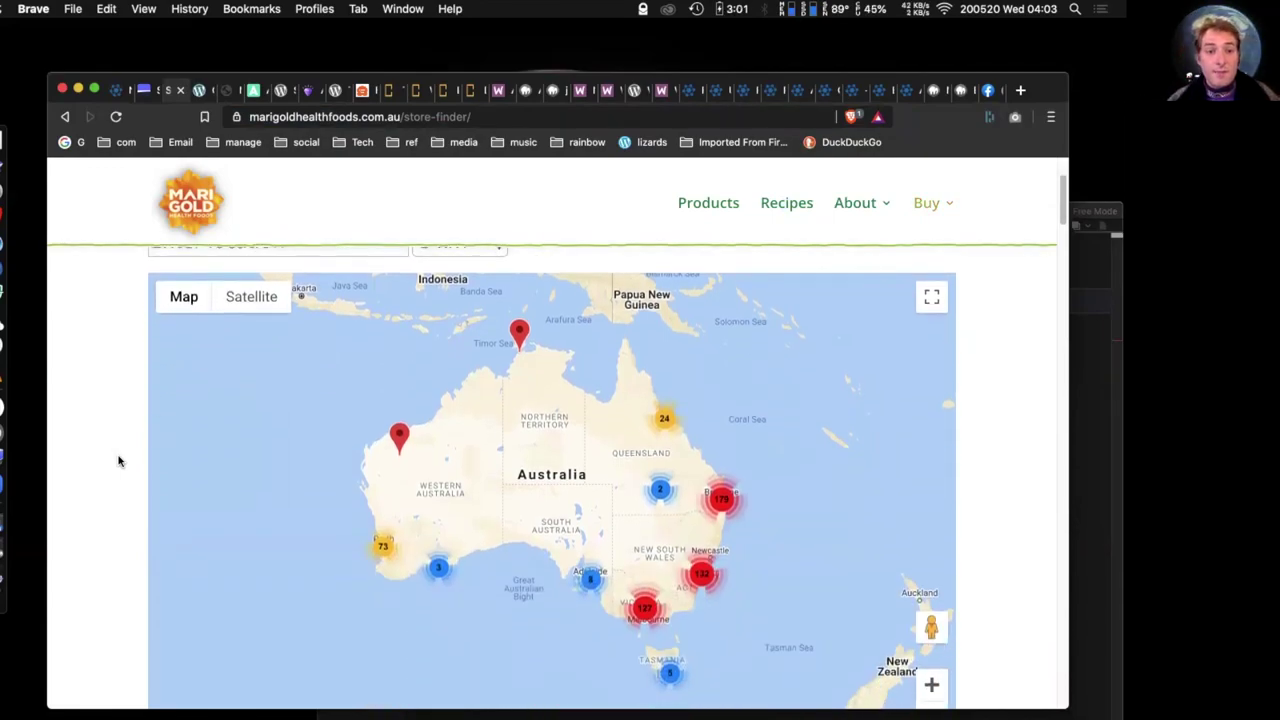
pyautogui.scroll(2, 118, 458)
pyautogui.click(186, 299)
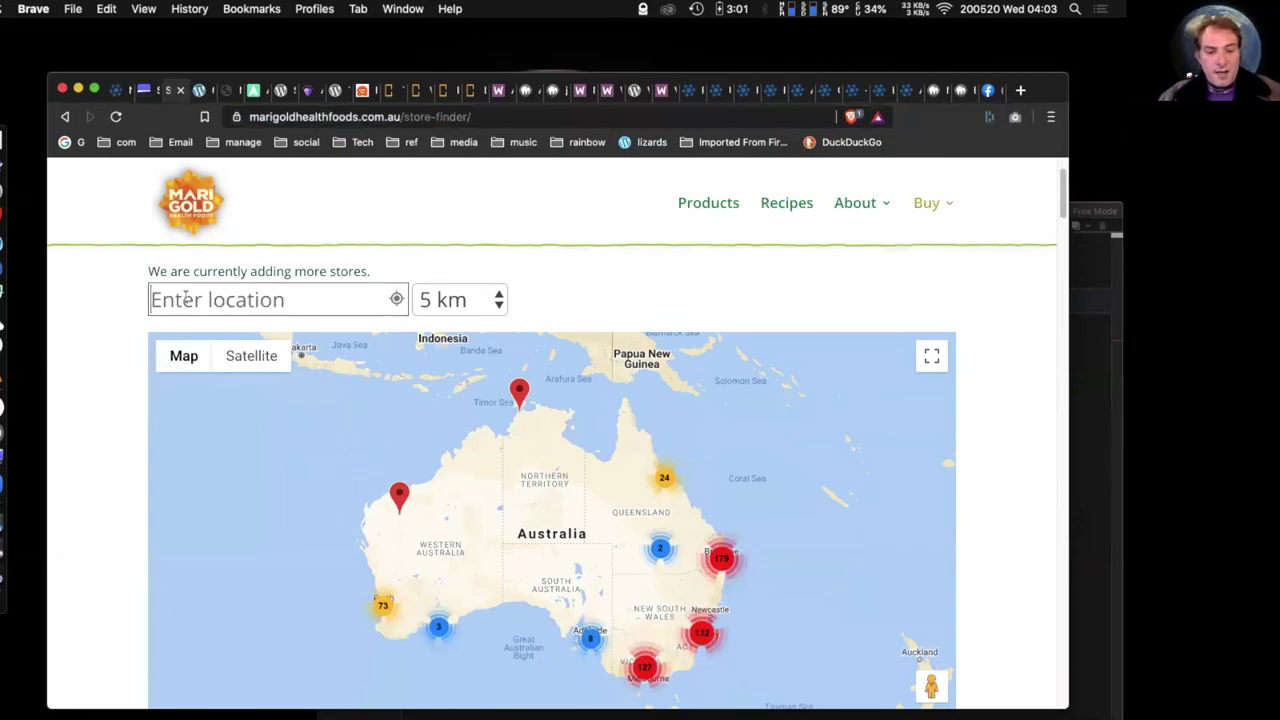
pyautogui.write('coburg')
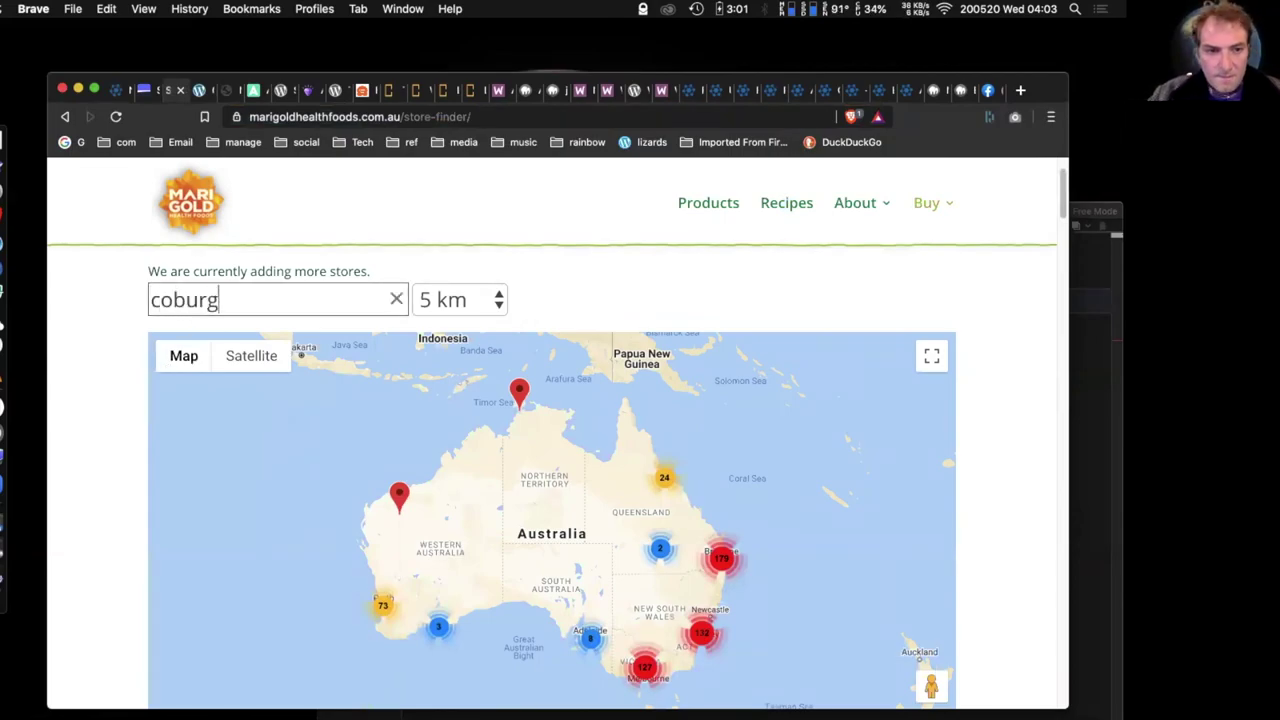
pyautogui.press('Down')
pyautogui.press('Return')
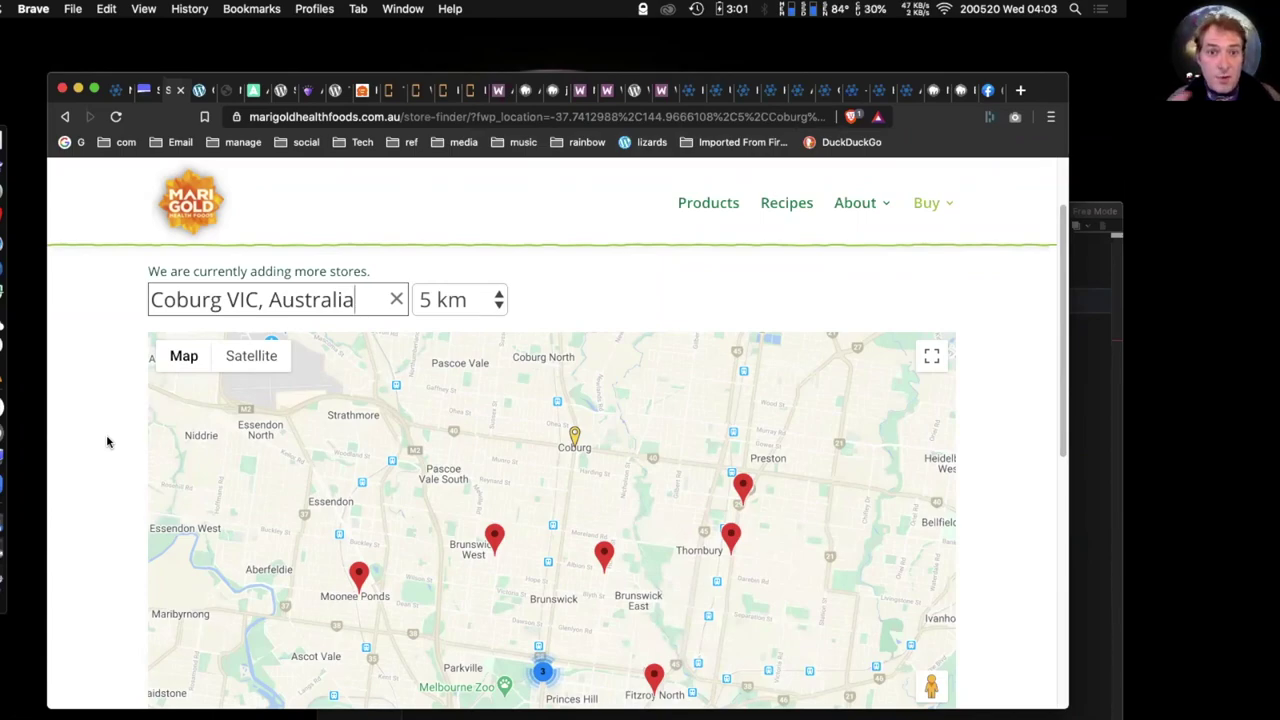
# - Expand the store cluster near Princes Hill and view the details of each of its three stockist markers
pyautogui.scroll(-5, 108, 442)
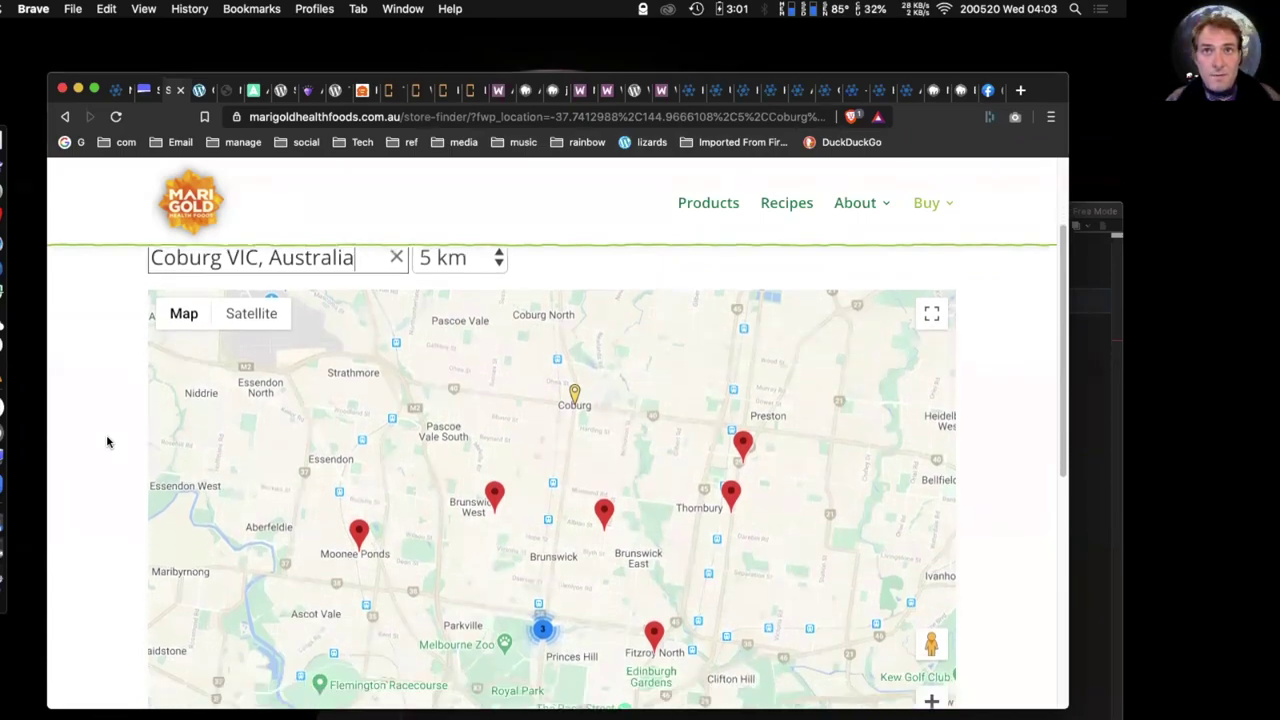
pyautogui.scroll(4, 108, 442)
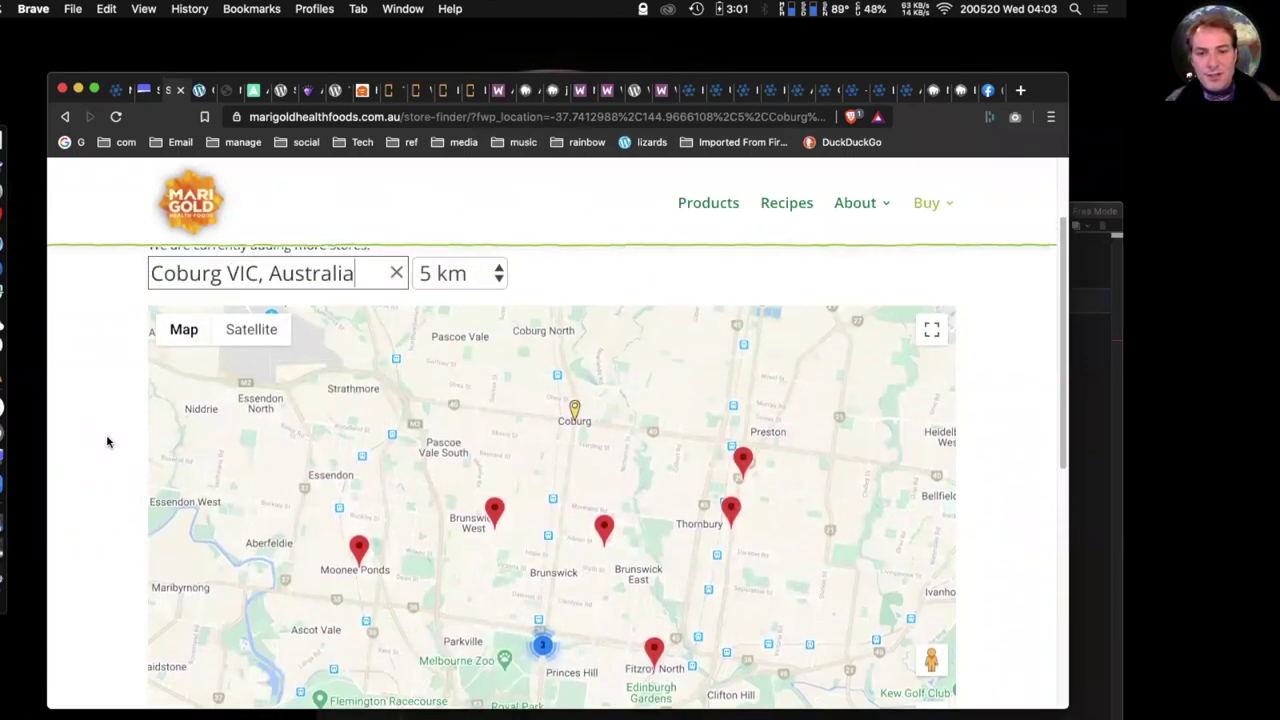
pyautogui.scroll(-4, 108, 442)
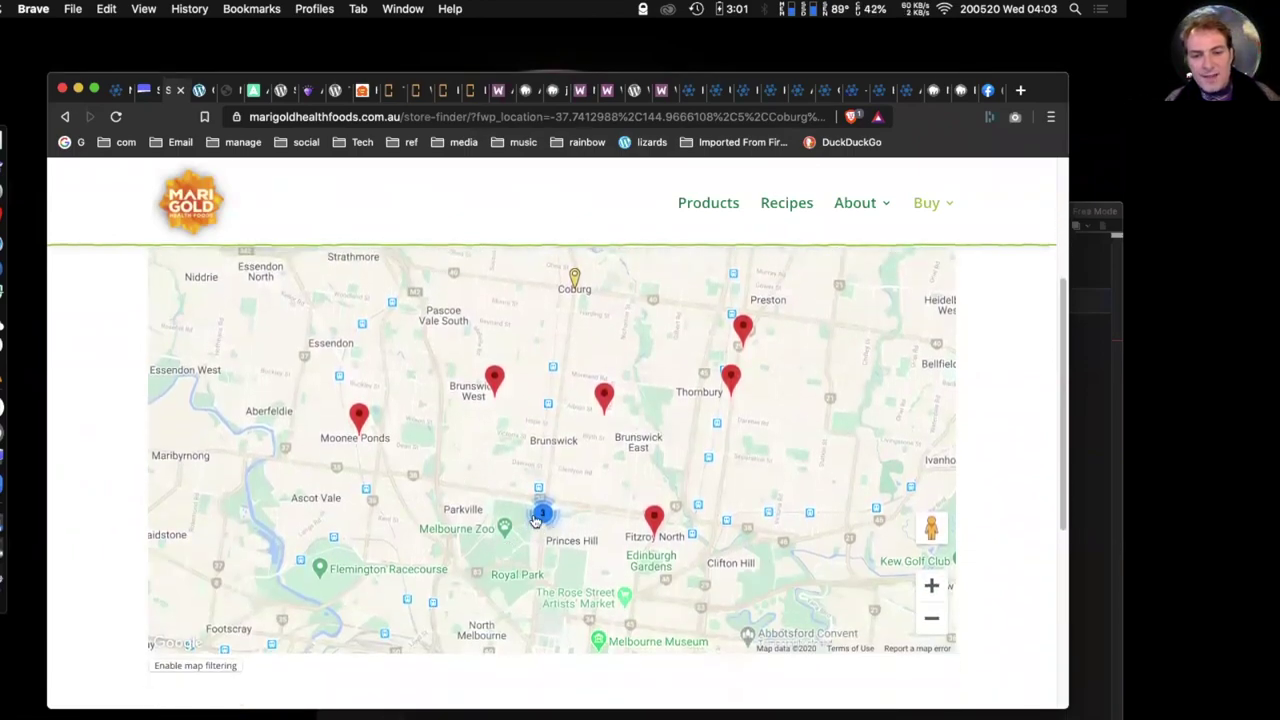
pyautogui.click(538, 515)
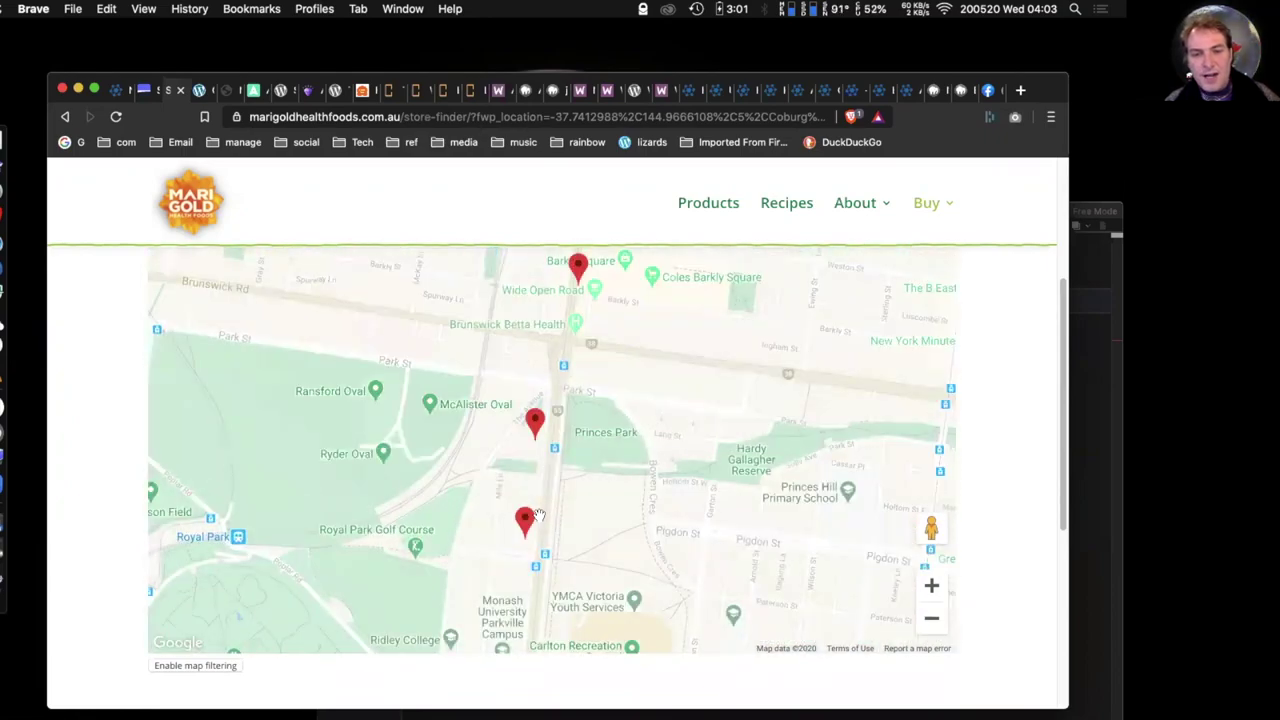
pyautogui.click(525, 520)
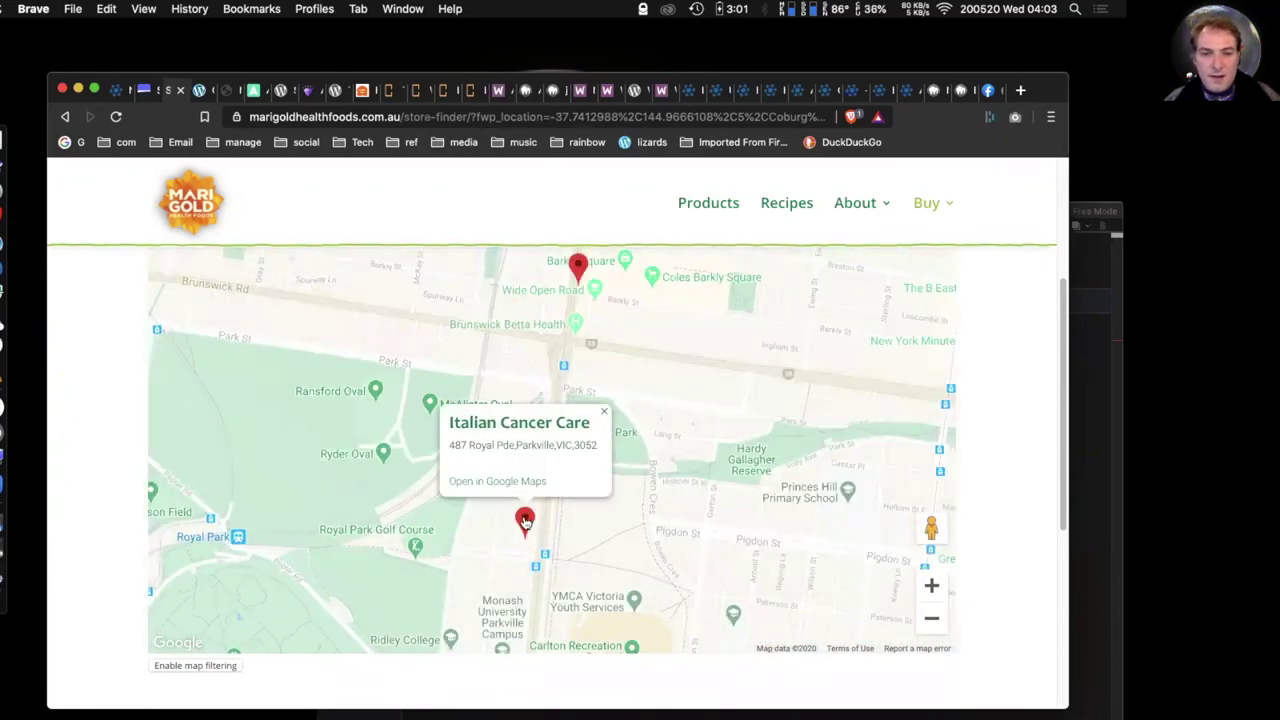
pyautogui.click(640, 328)
pyautogui.click(584, 274)
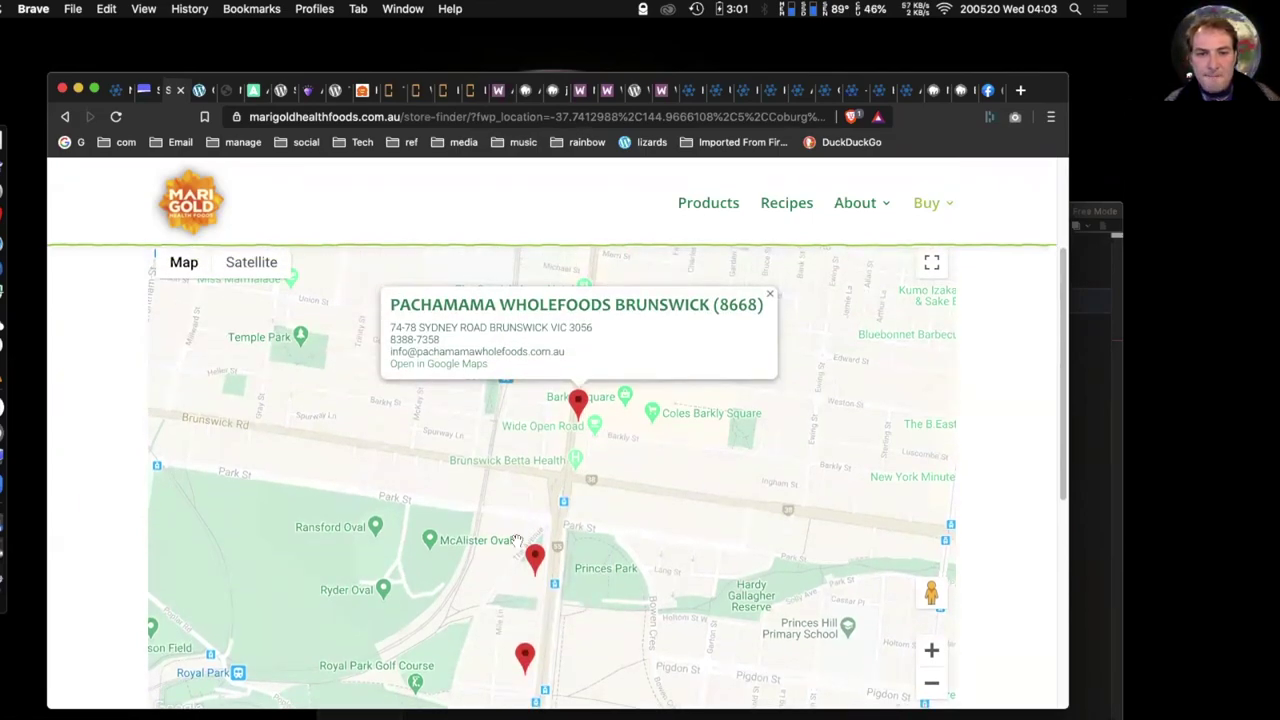
pyautogui.click(535, 560)
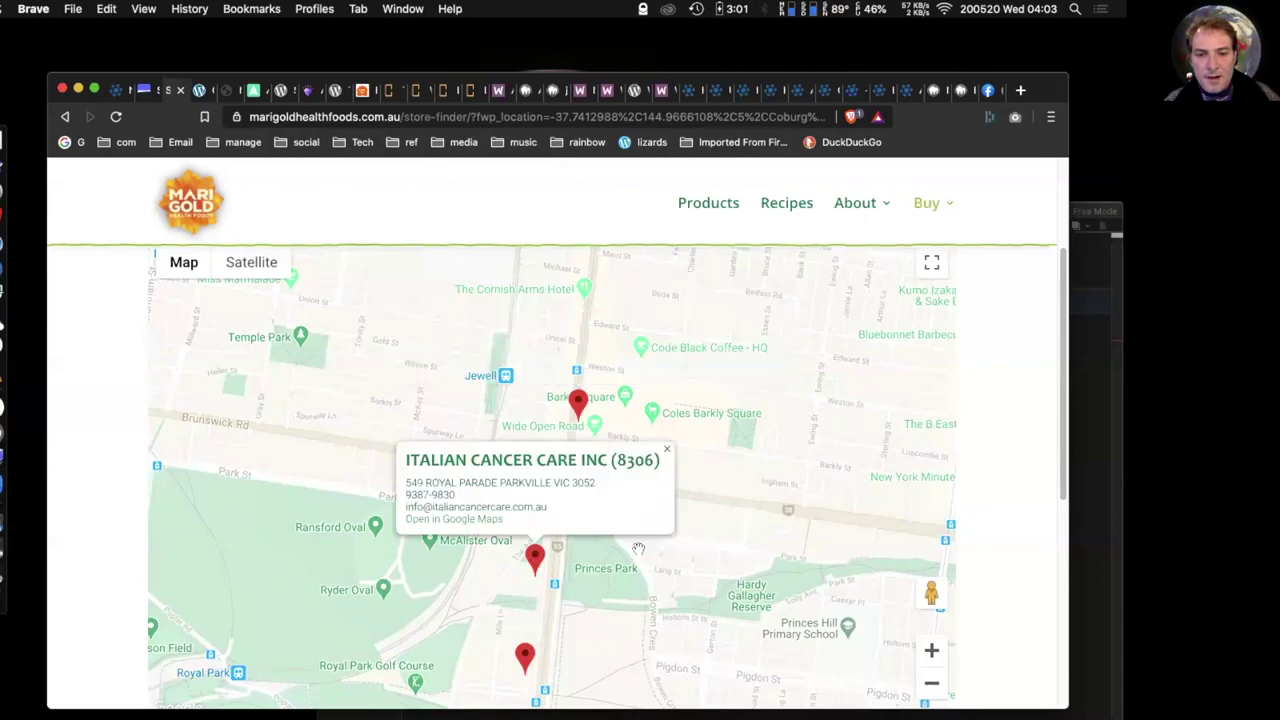
# - Close the open stockist details, zoom the store map out to greater Melbourne, and expand the store cluster north of the city
pyautogui.click(664, 445)
pyautogui.scroll(3, 700, 432)
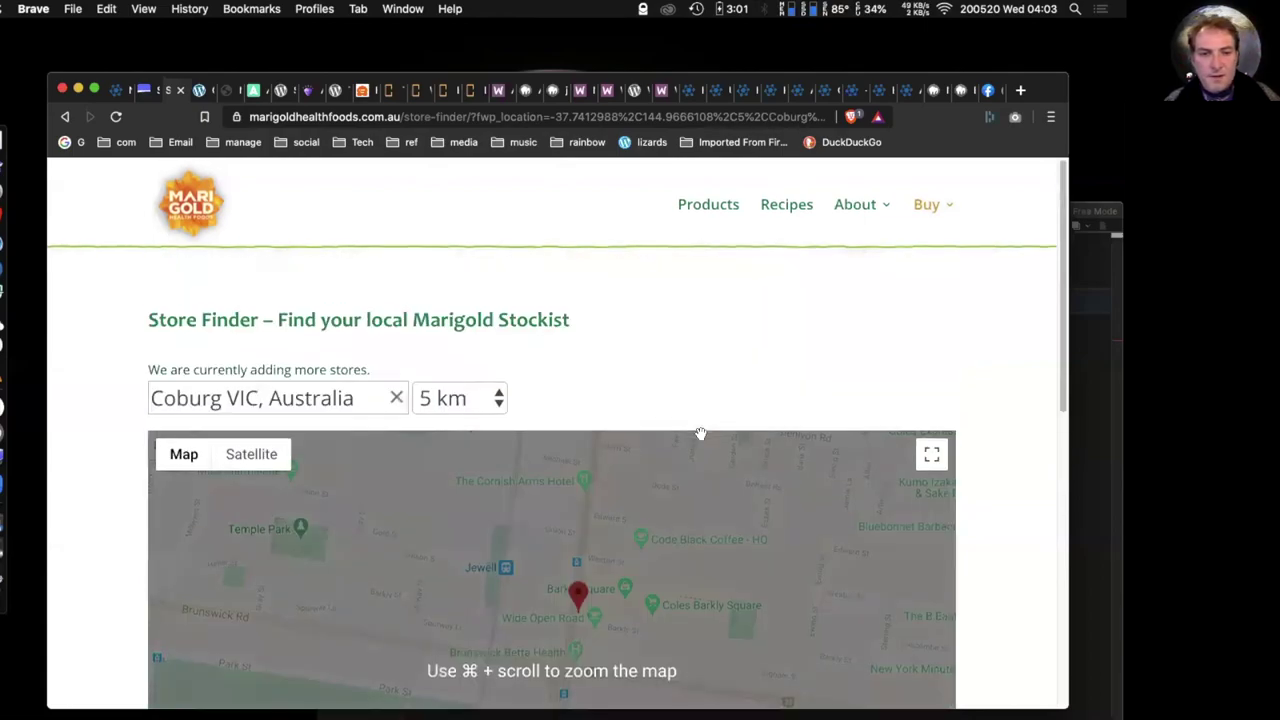
pyautogui.scroll(-2, 700, 432)
pyautogui.scroll(-2, 814, 495)
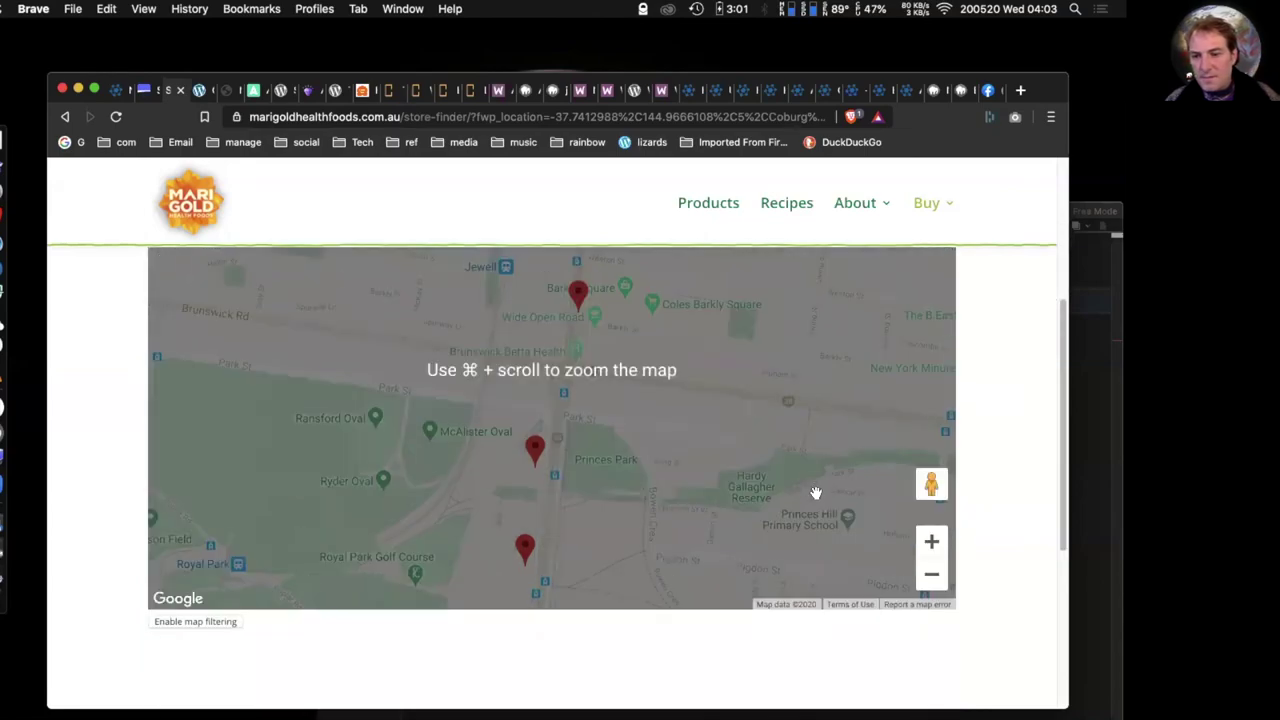
pyautogui.click(932, 578)
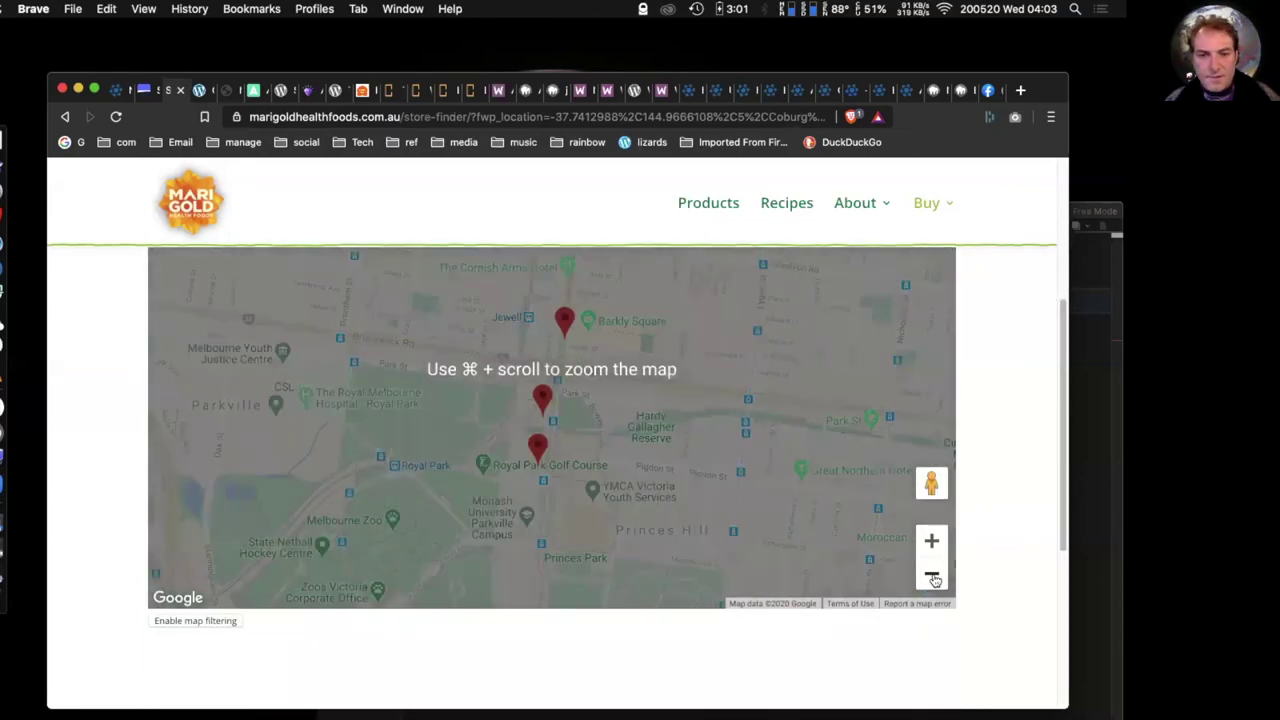
pyautogui.click(932, 575)
pyautogui.click(932, 578)
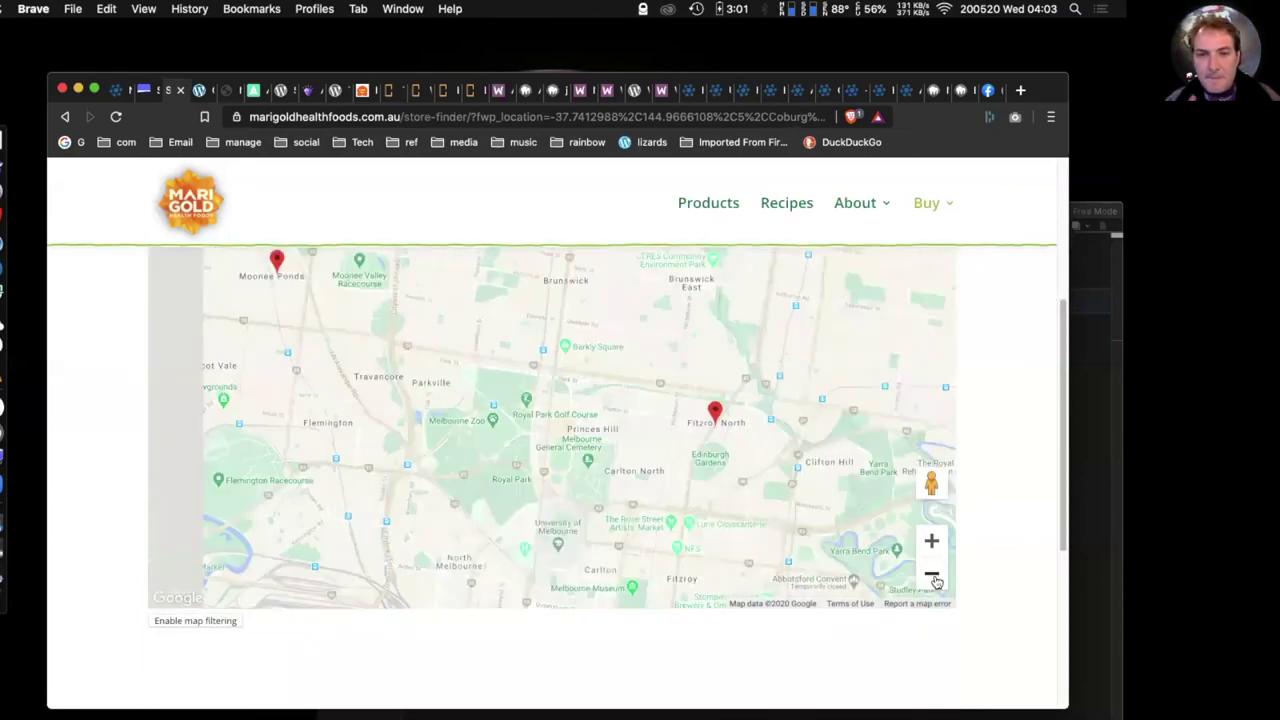
pyautogui.click(932, 577)
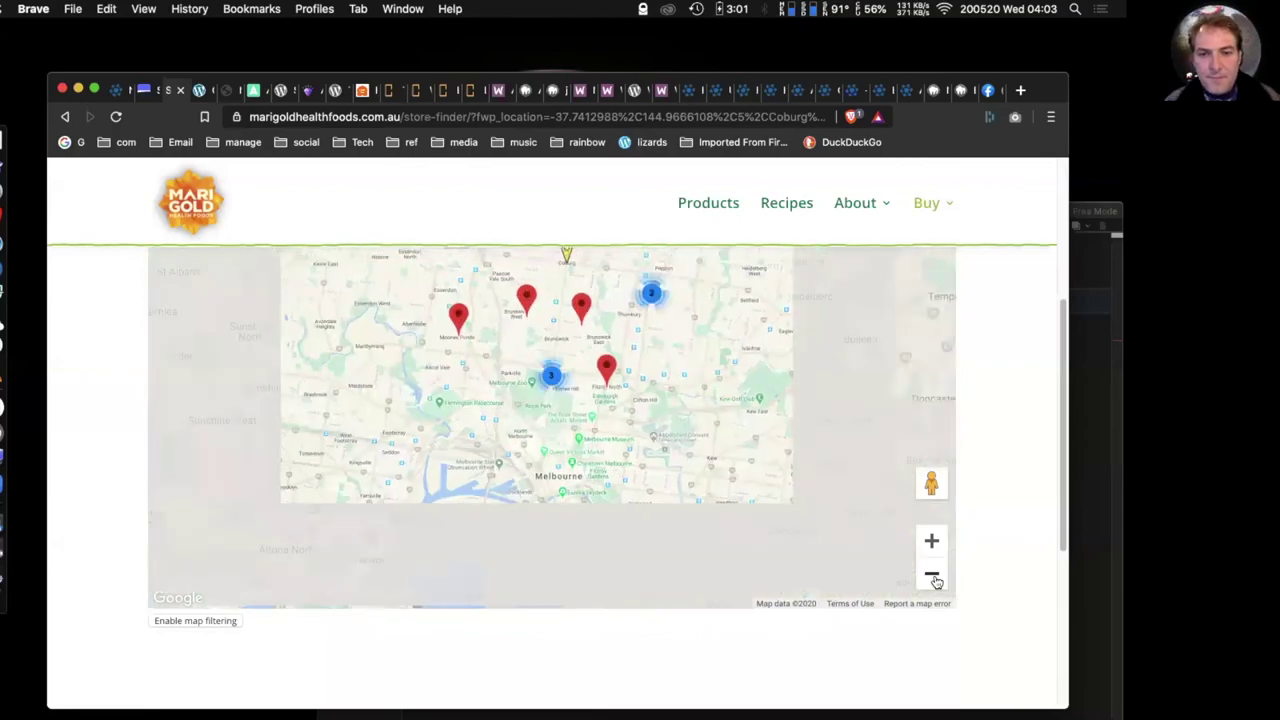
pyautogui.click(932, 577)
pyautogui.click(932, 577)
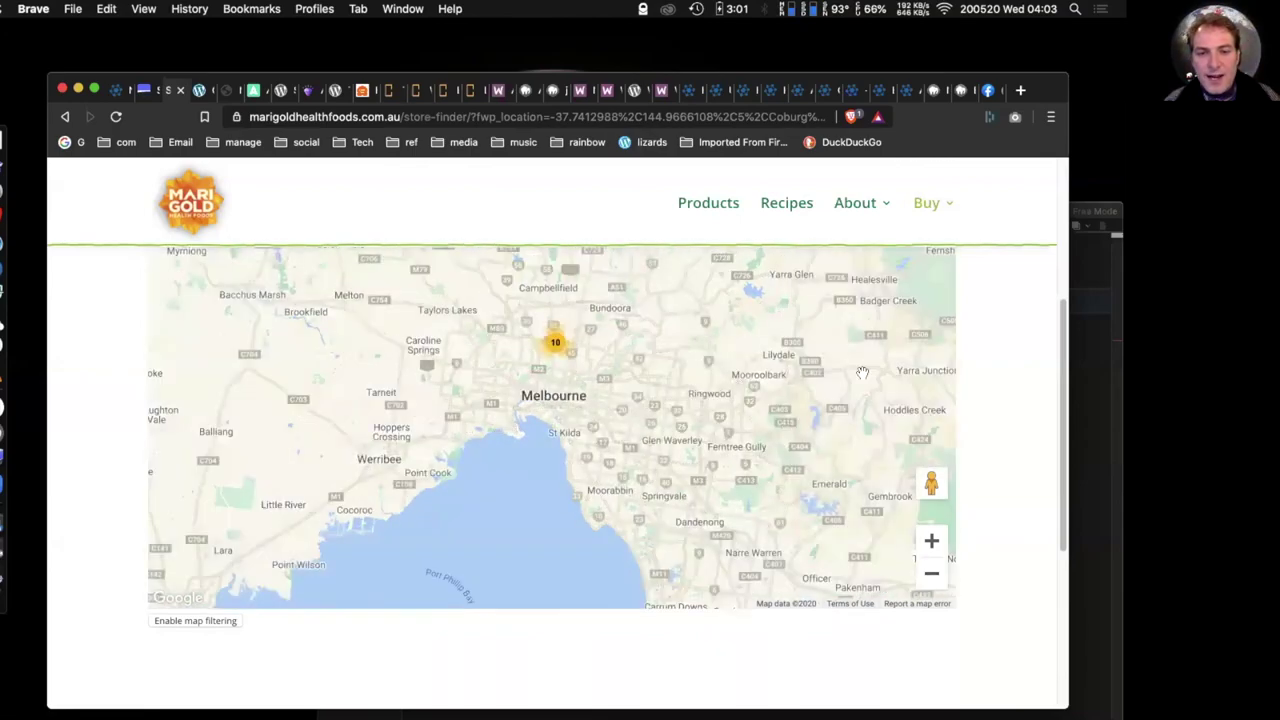
pyautogui.click(557, 343)
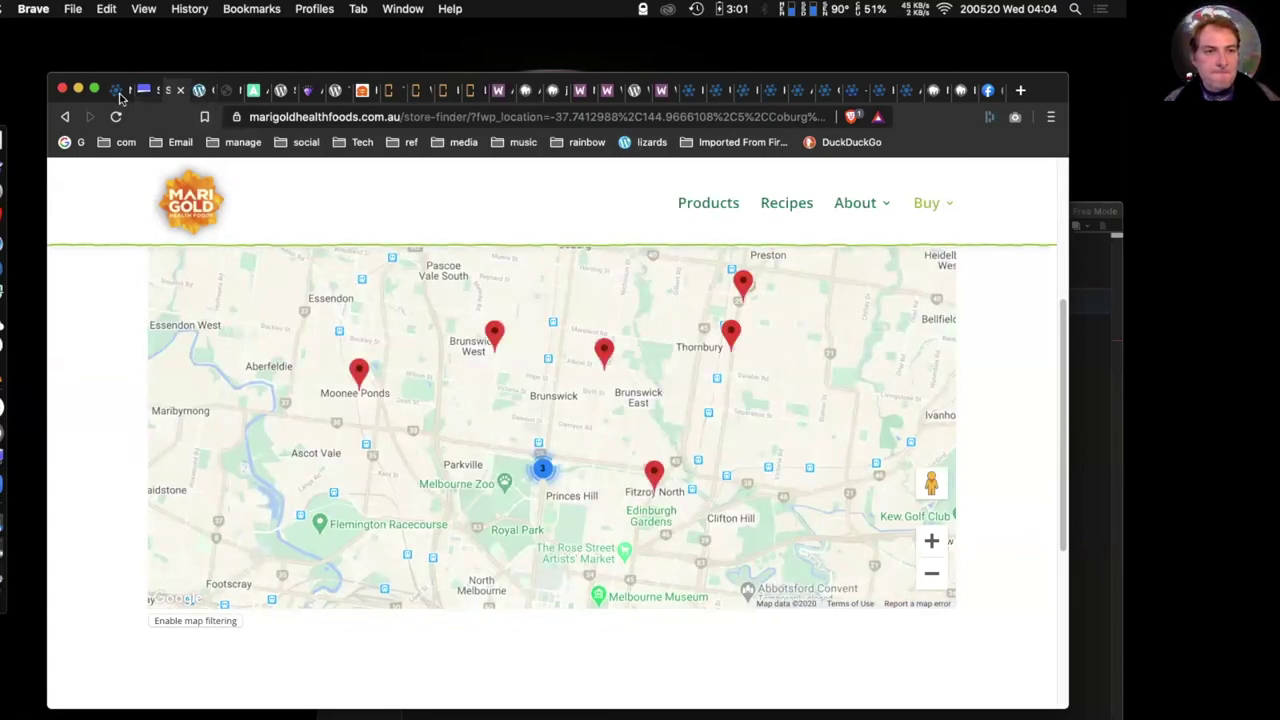
# - Review the Mapping plugin notes on the Next level WordPress webinar page alongside the Cucumber, coconut and lime soup recipe's category list
pyautogui.click(121, 96)
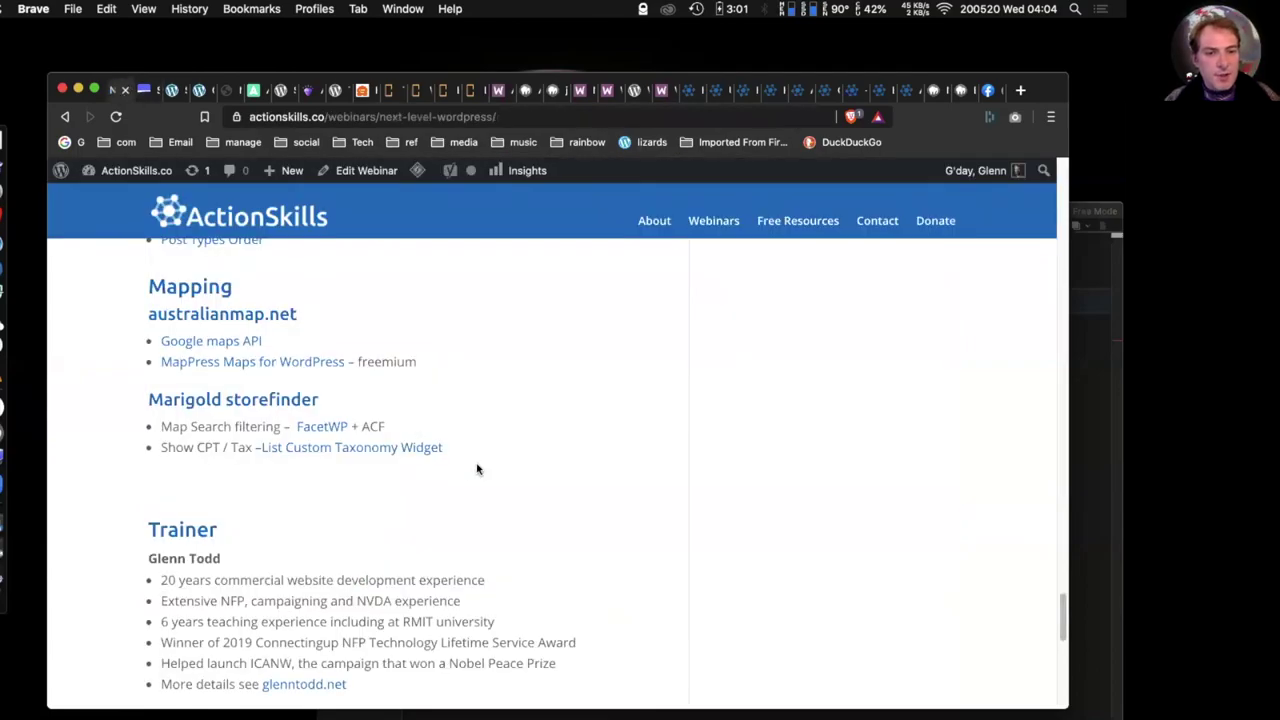
pyautogui.scroll(-1, 477, 469)
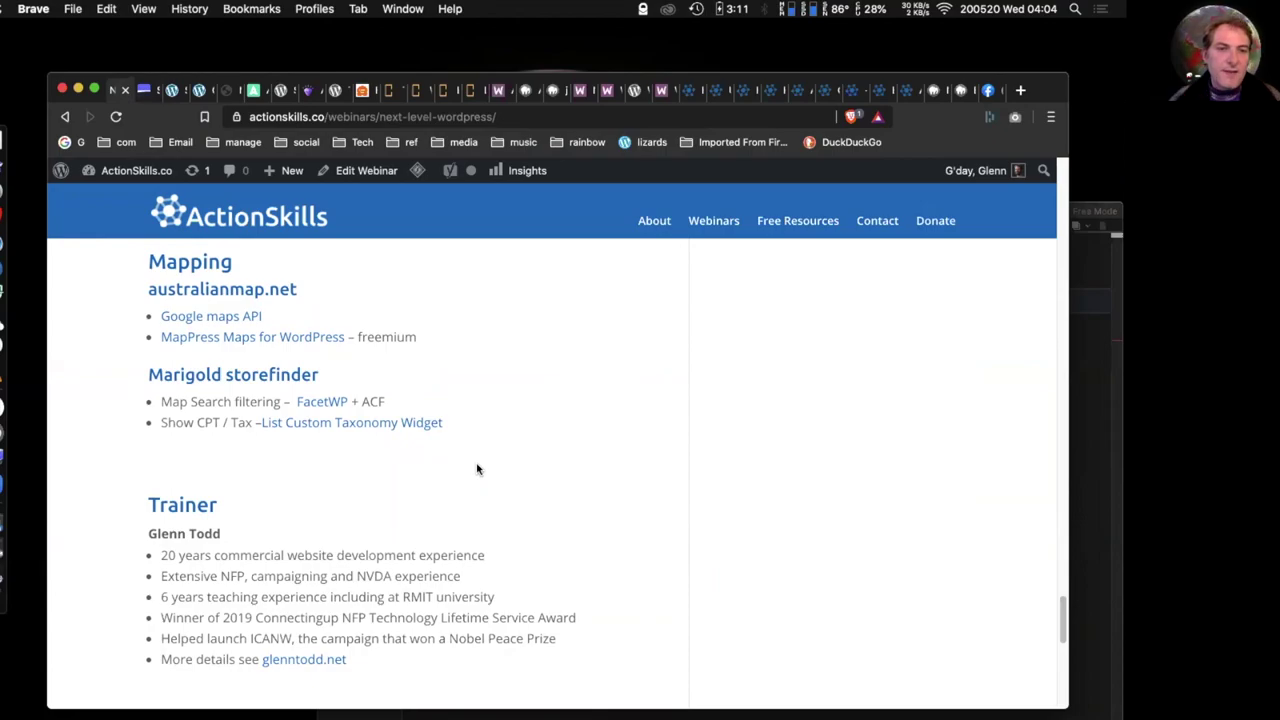
pyautogui.click(172, 92)
pyautogui.click(199, 91)
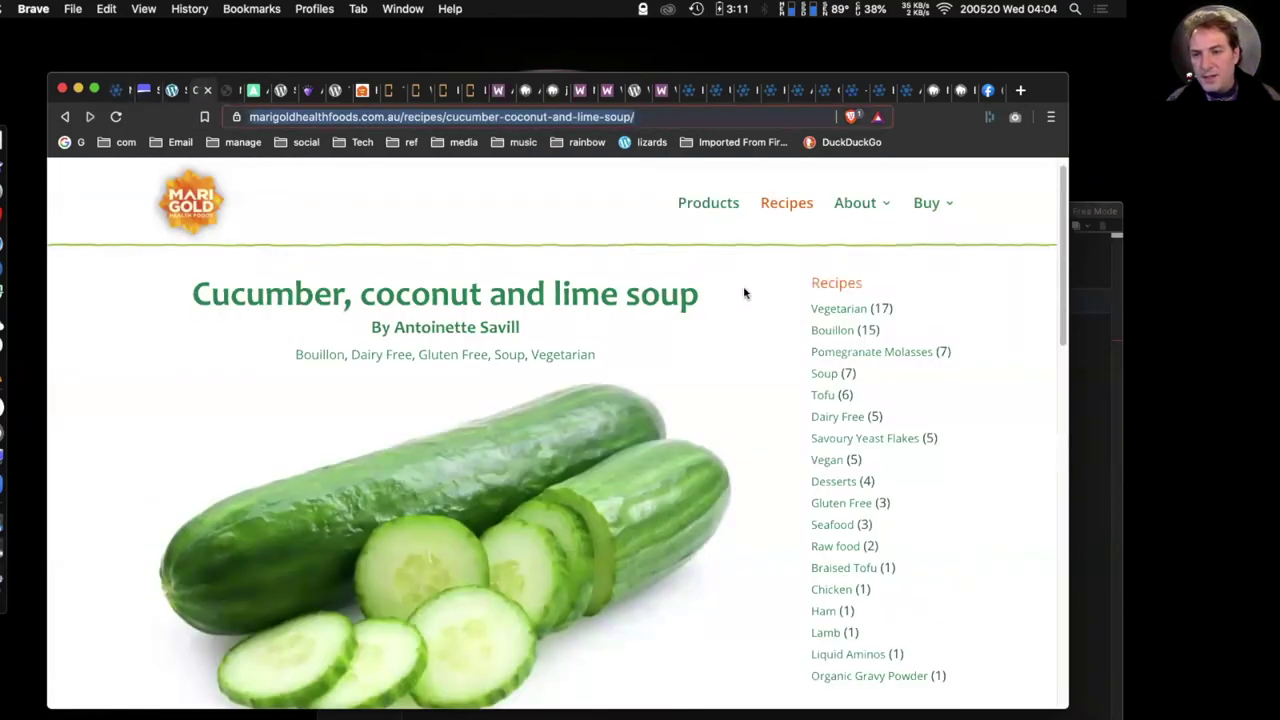
pyautogui.click(826, 292)
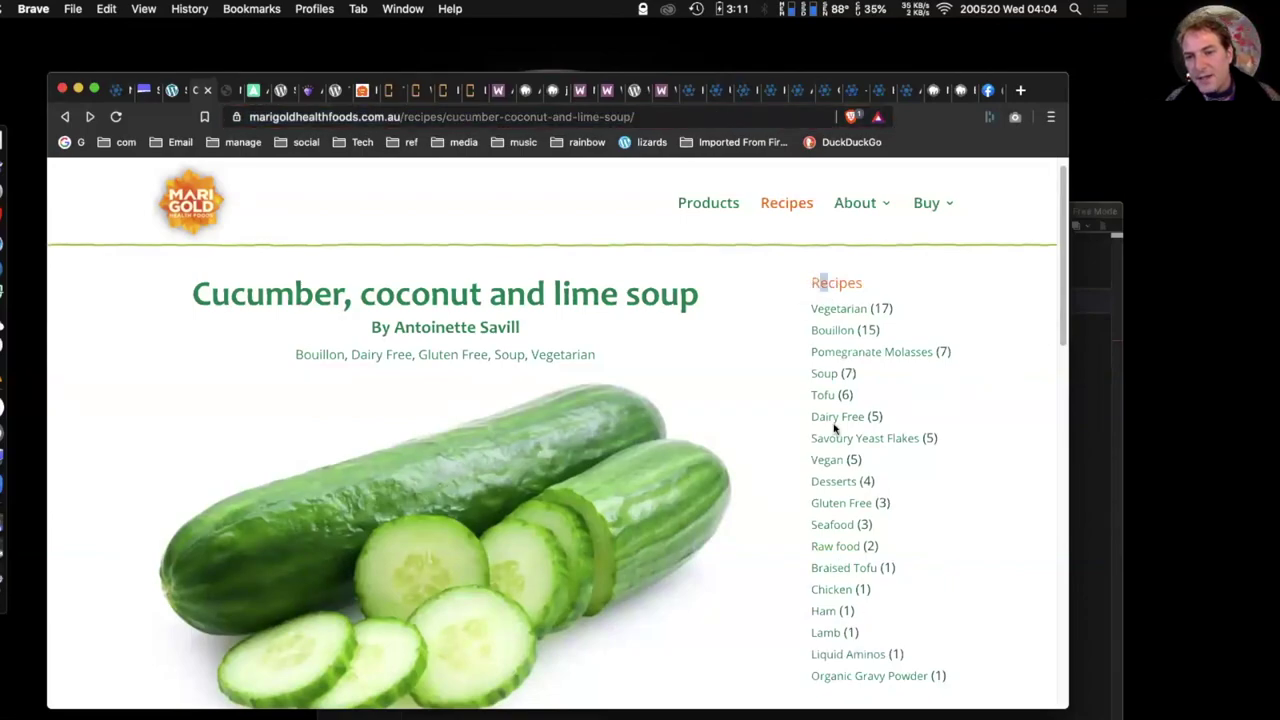
pyautogui.click(115, 90)
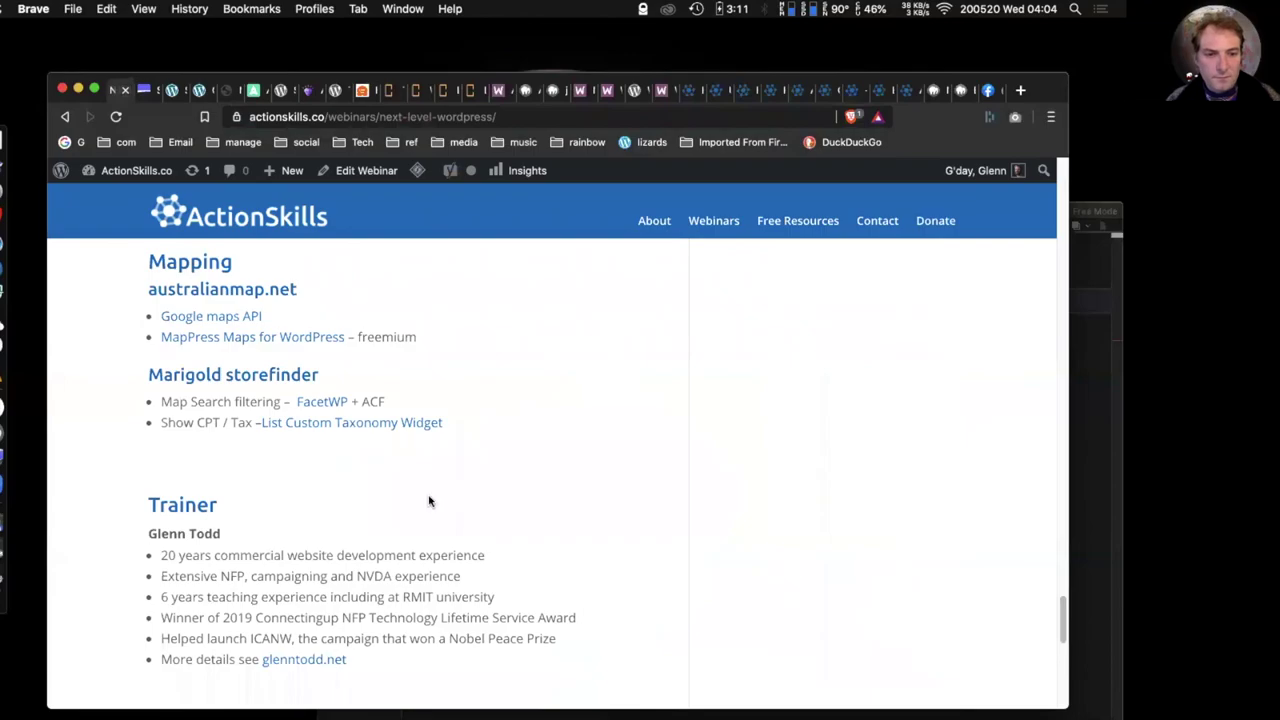